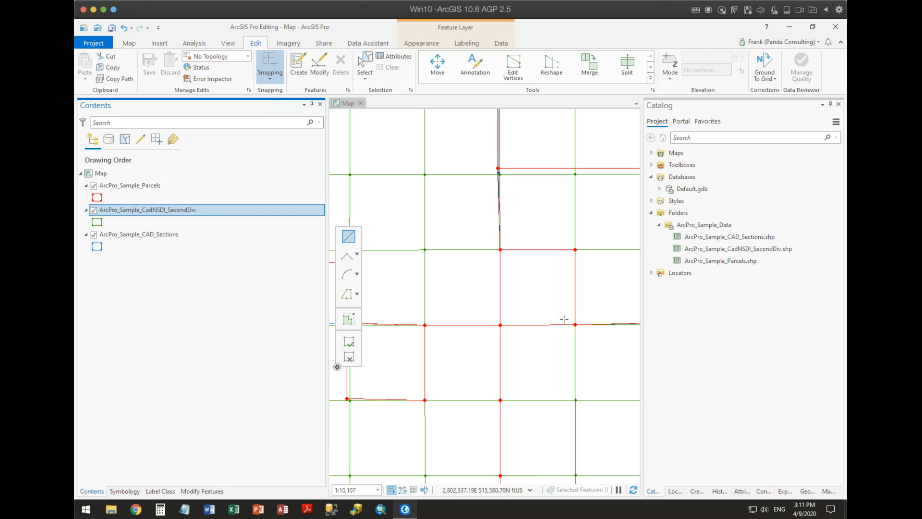
Close the ArcGIS Pro Editing project and save its changes.
left_click(836, 26)
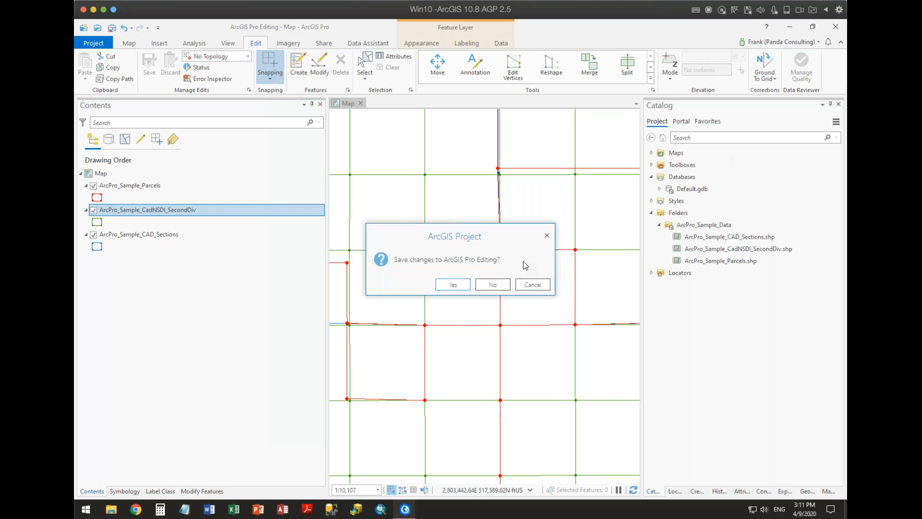
left_click(453, 285)
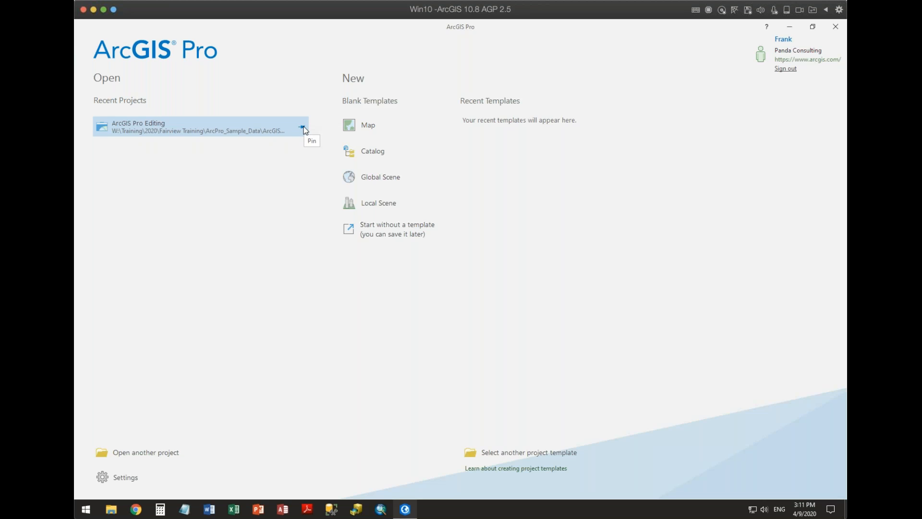
right_click(202, 126)
left_click(210, 274)
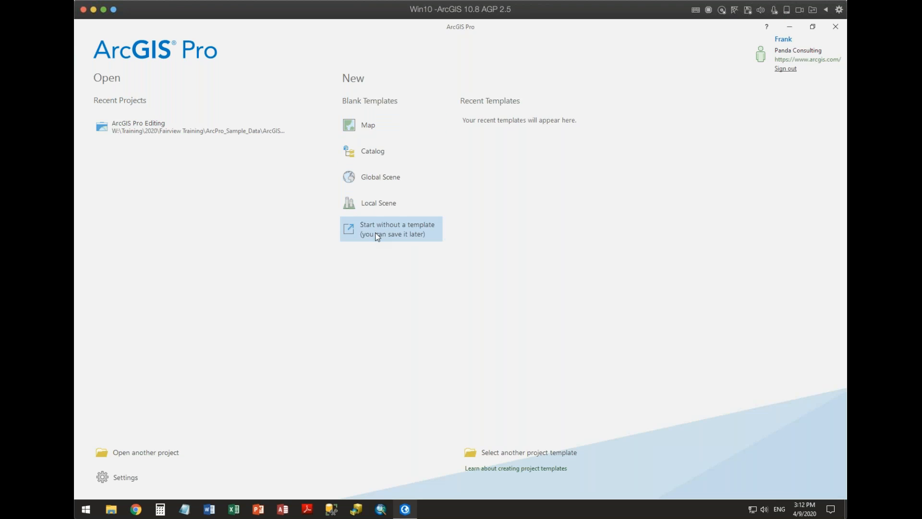
Create a new project from the Map template, named Seminar 2, located in W:\Seminar Series\ArcGIS Pro.
left_click(361, 133)
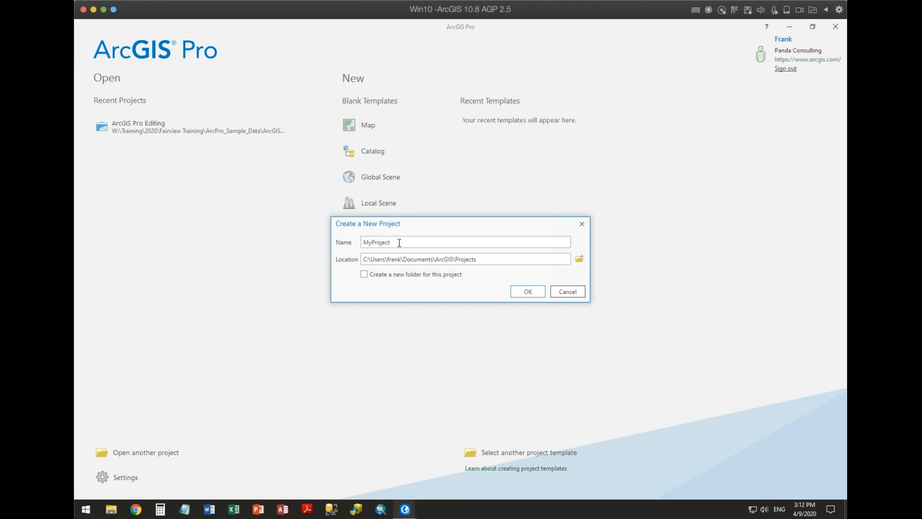
double_click(372, 242)
type("Seminar 2")
left_click(579, 260)
left_click(384, 227)
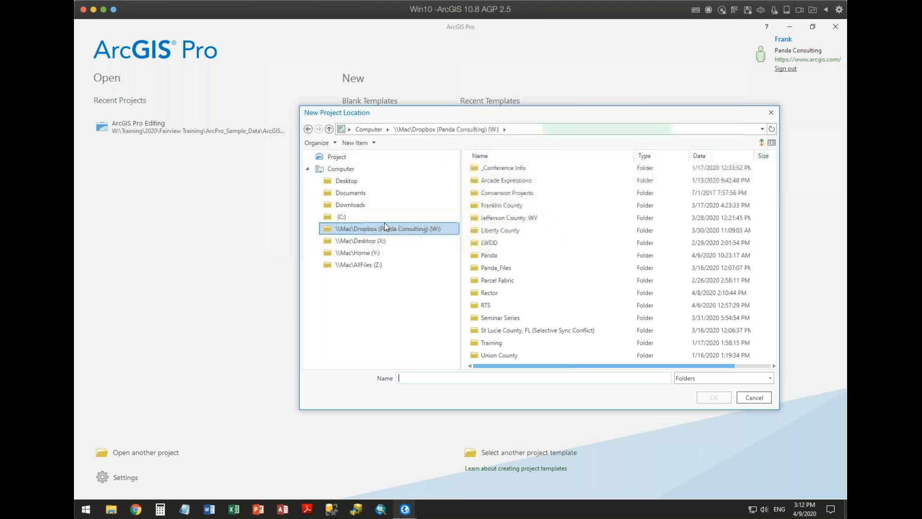
double_click(502, 319)
left_click(497, 167)
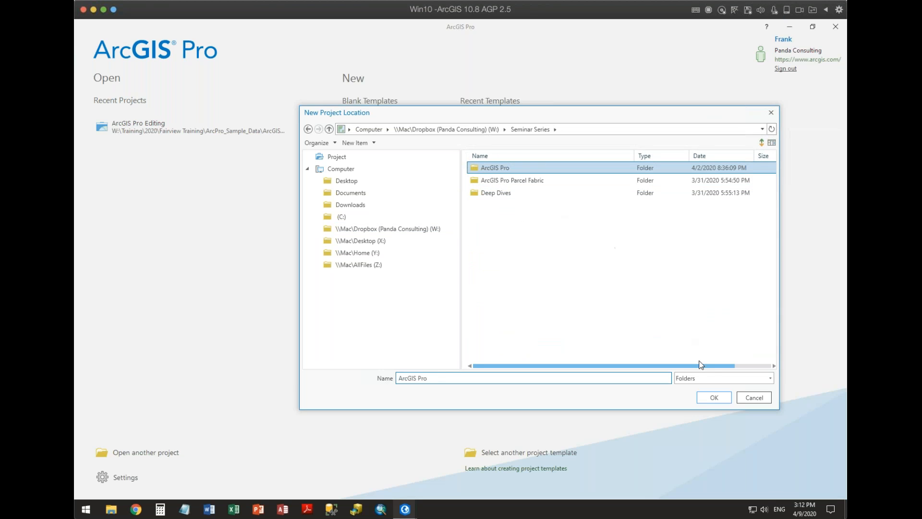
left_click(705, 397)
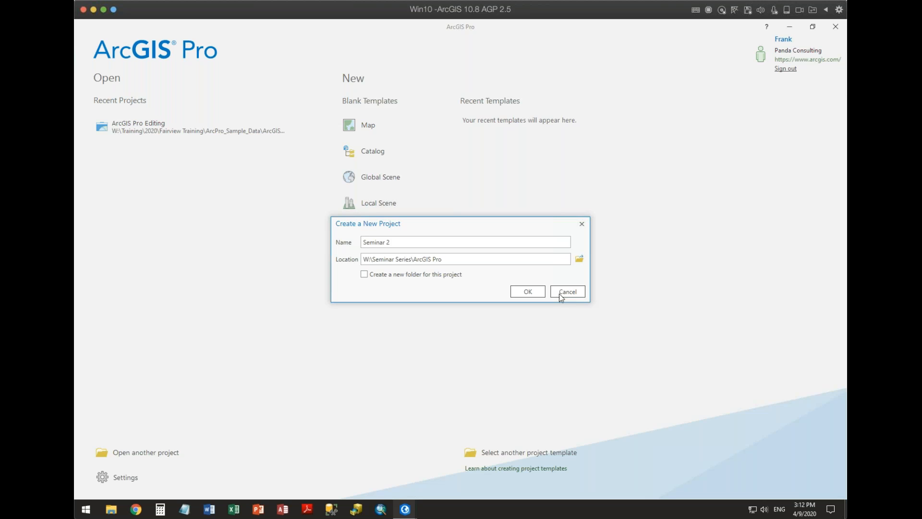
left_click(519, 292)
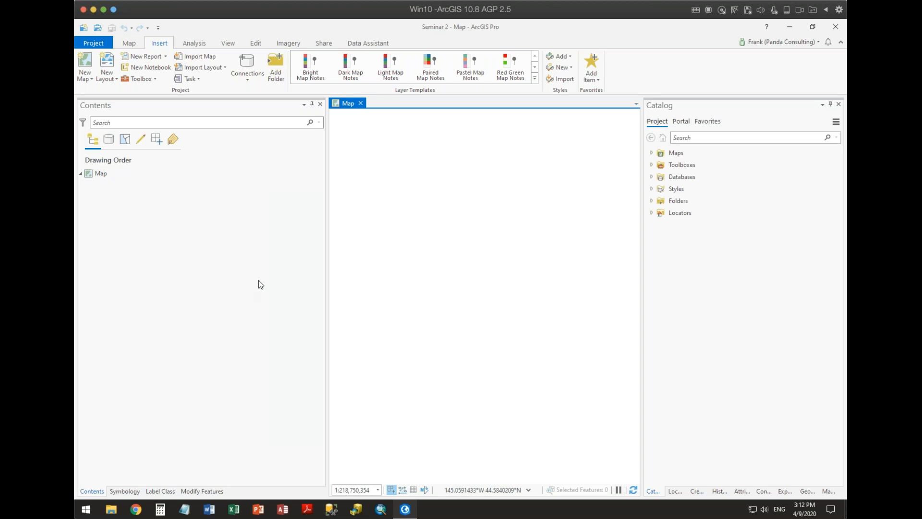
Add the CAD_Sections, CadNSDI_SecondDiv and Parcels shapefiles from the Sample Data\ArcPro_Sample_Data folder to the current map.
left_click(651, 201)
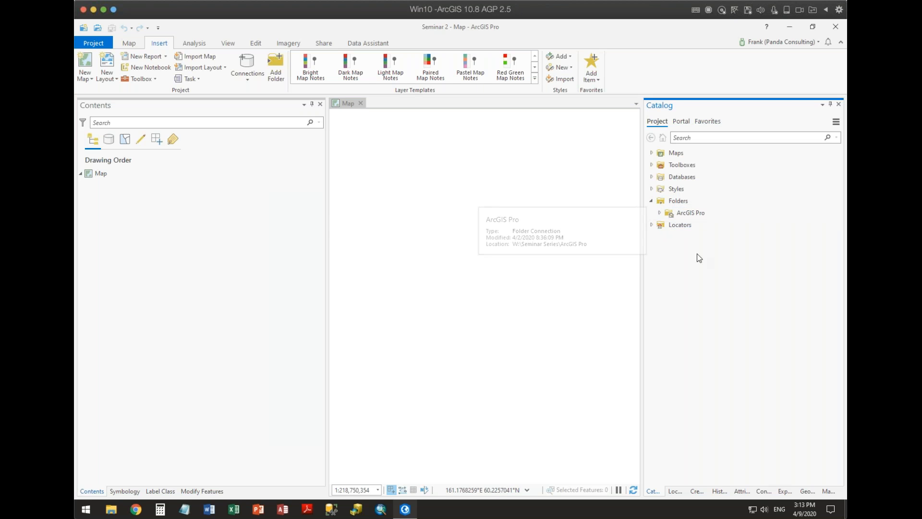
left_click(660, 214)
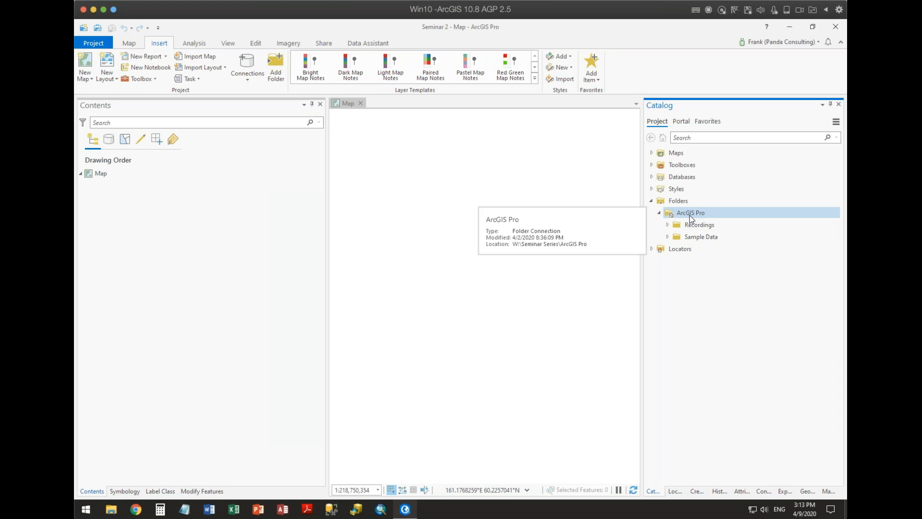
left_click(667, 236)
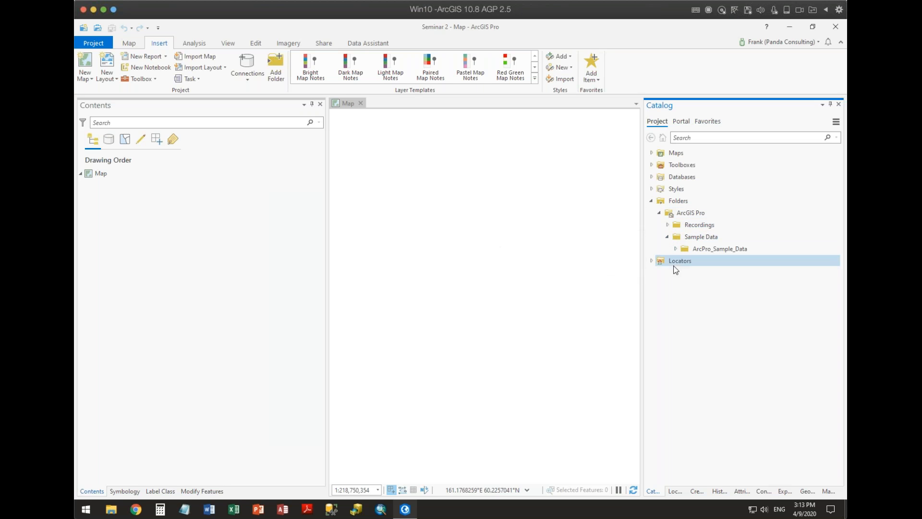
left_click(676, 249)
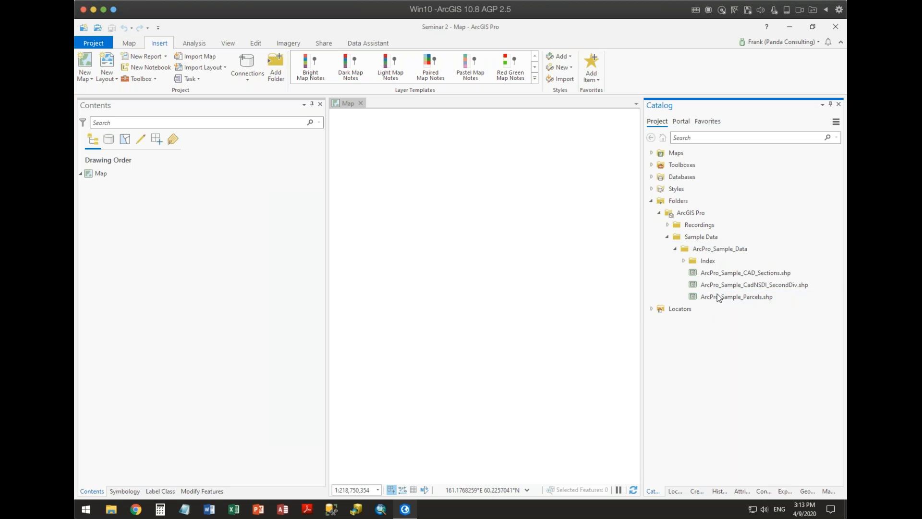
left_click(719, 274)
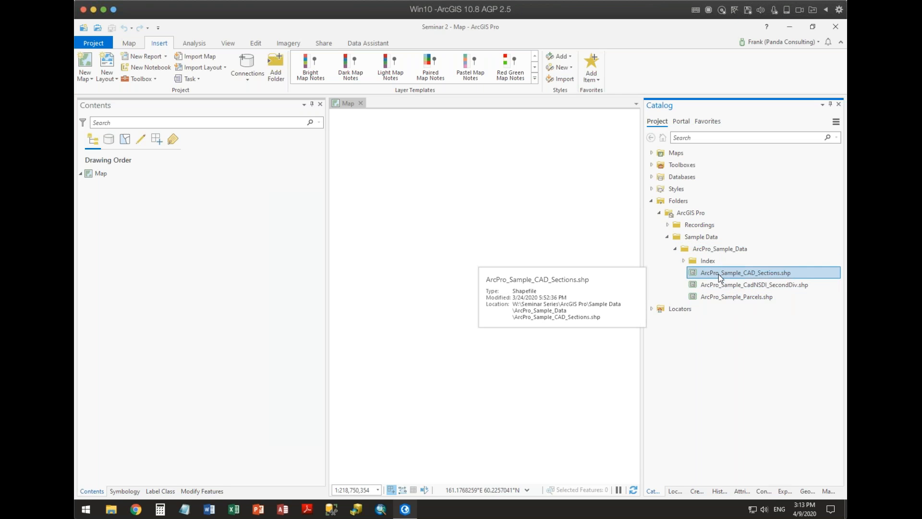
left_click(713, 297, "shift")
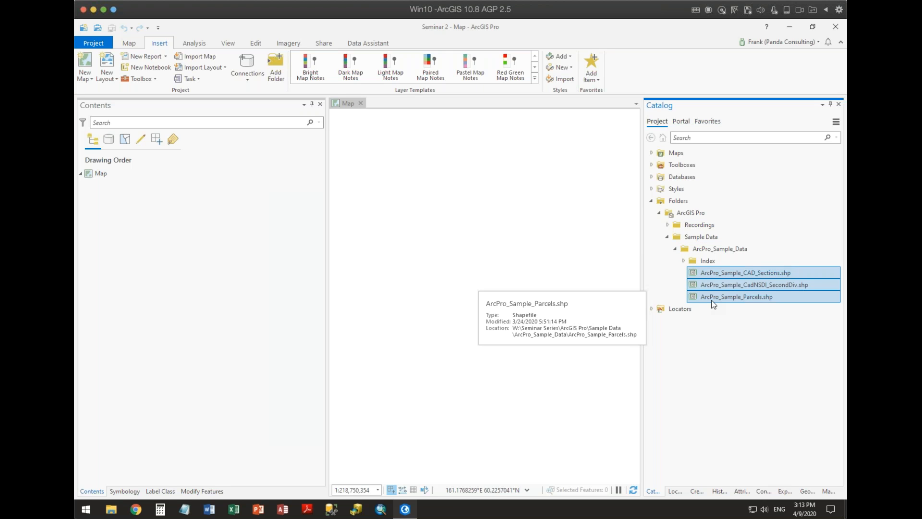
right_click(698, 272)
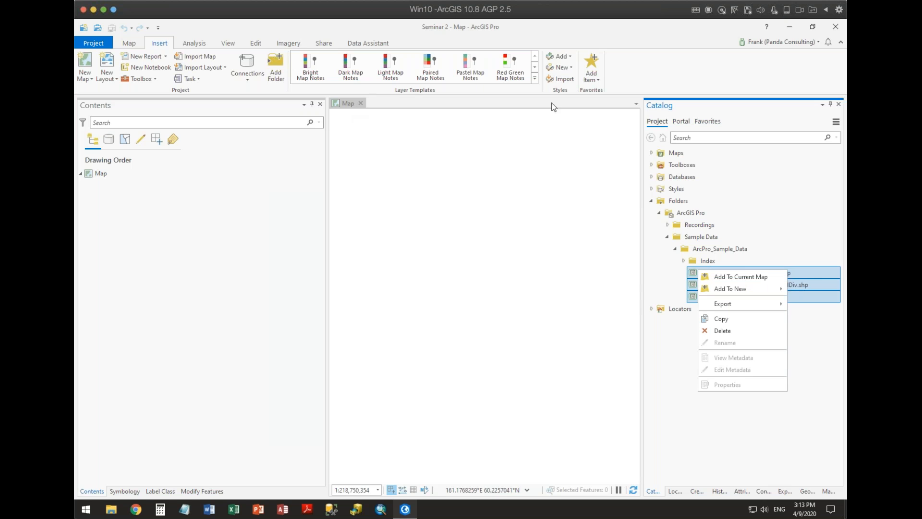
mouse_move(726, 282)
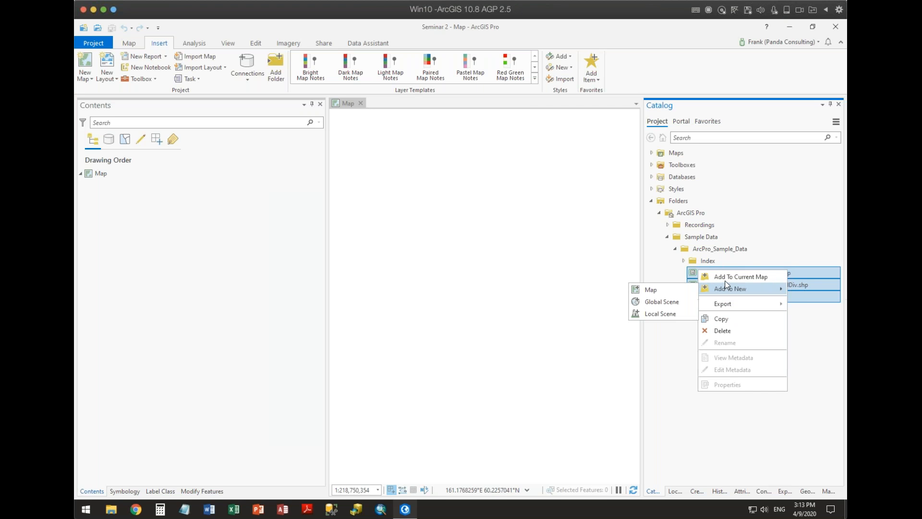
left_click(727, 277)
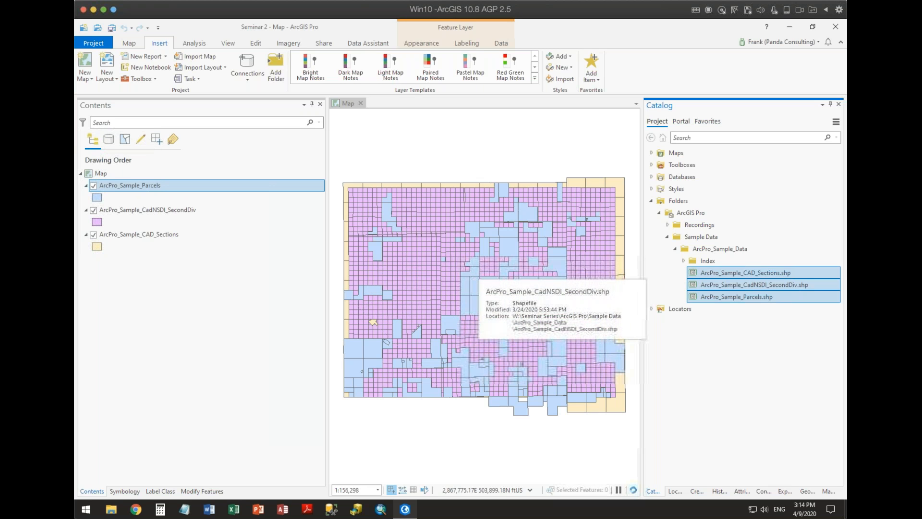
left_click(681, 404)
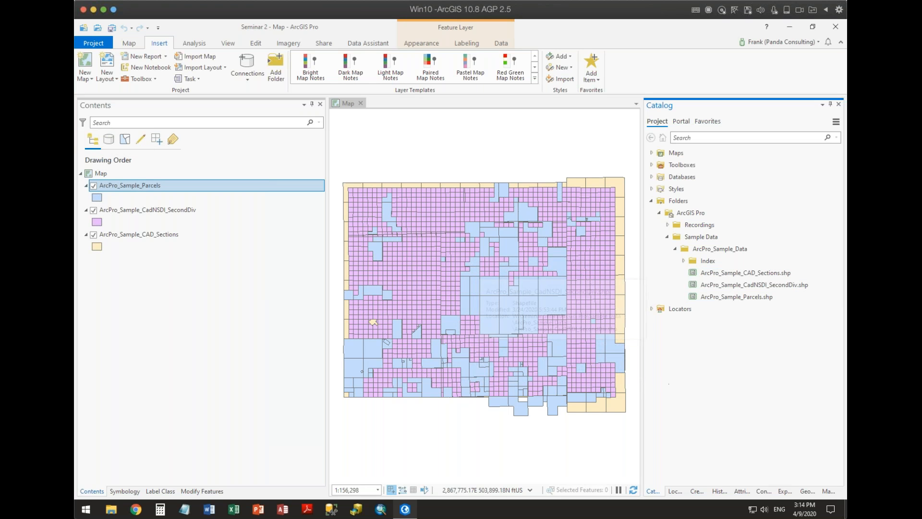
Examine the contents of the Default.gdb geodatabase in the project's databases.
left_click(652, 177)
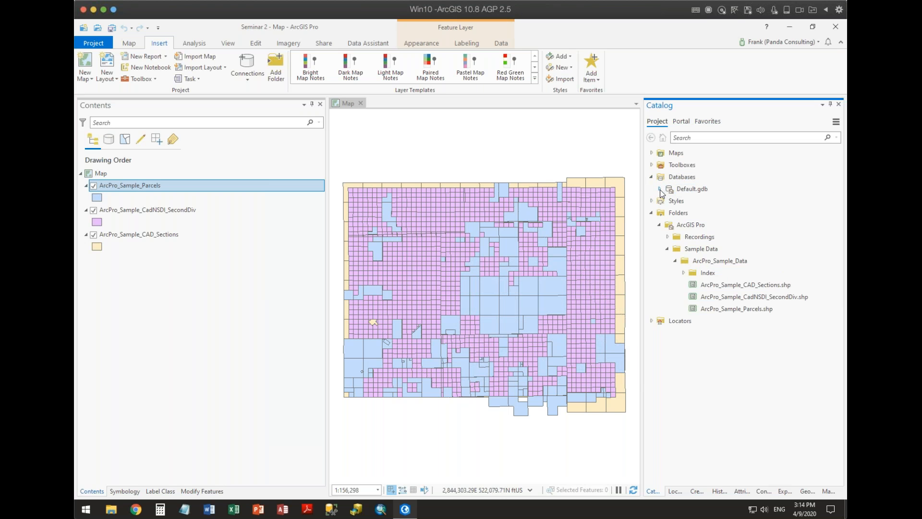
left_click(660, 189)
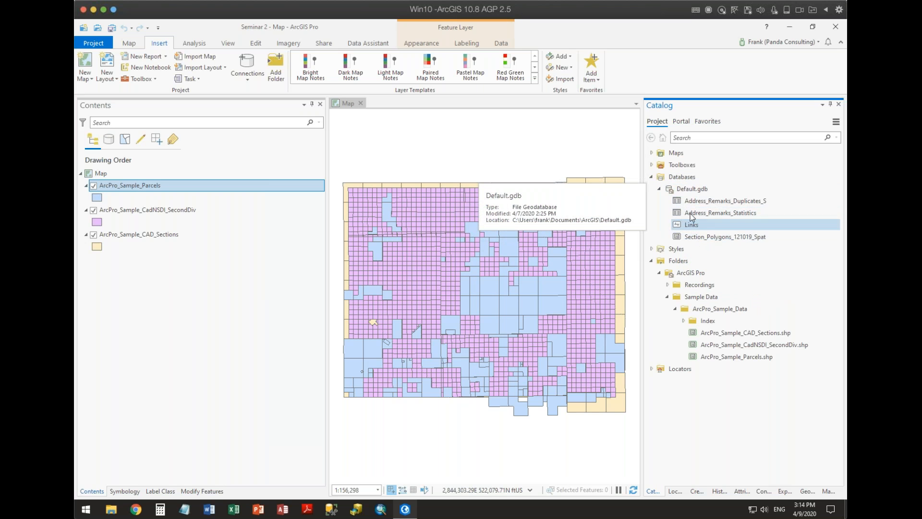
left_click(694, 235)
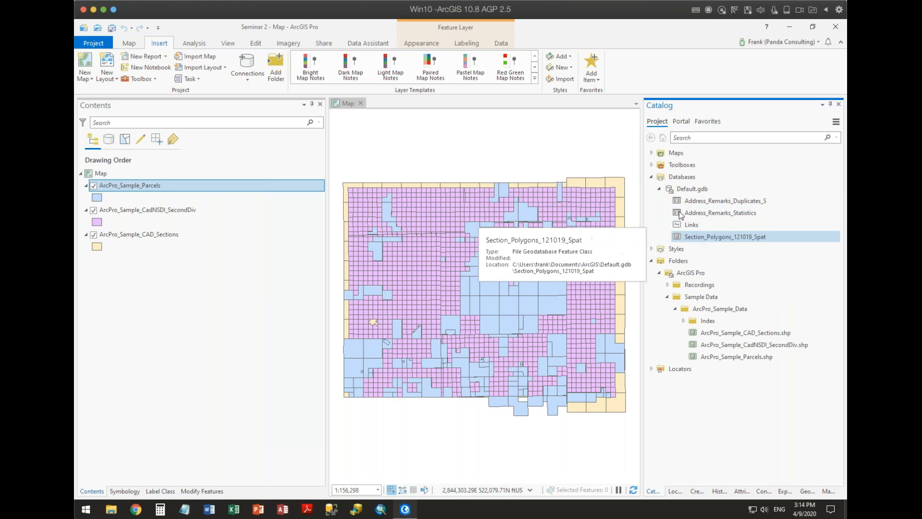
left_click(659, 189)
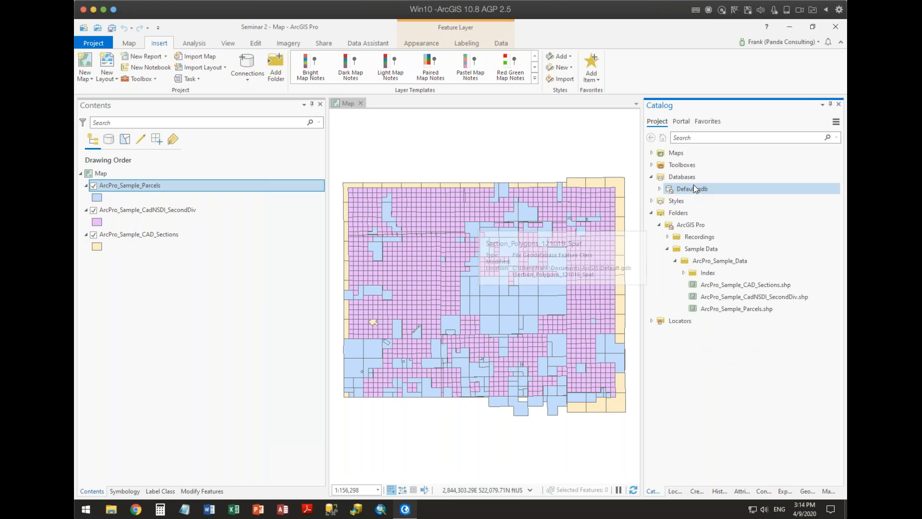
left_click(652, 177)
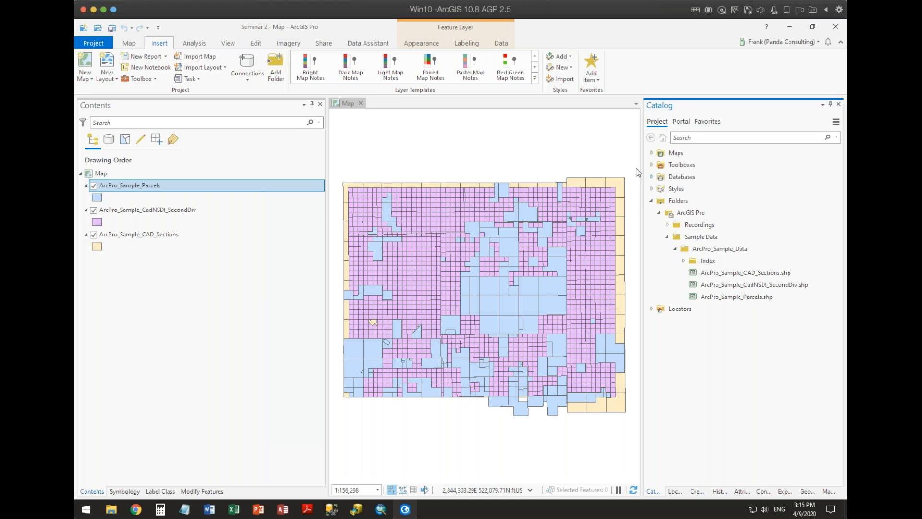
Review how the map layers are listed by data source, selection, editing, snapping and labeling, ending on the drawing order.
left_click(109, 144)
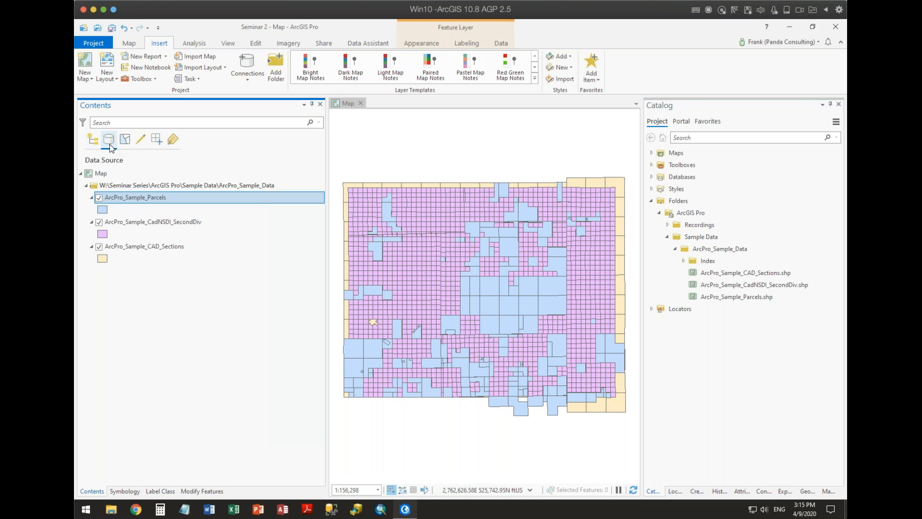
left_click(125, 140)
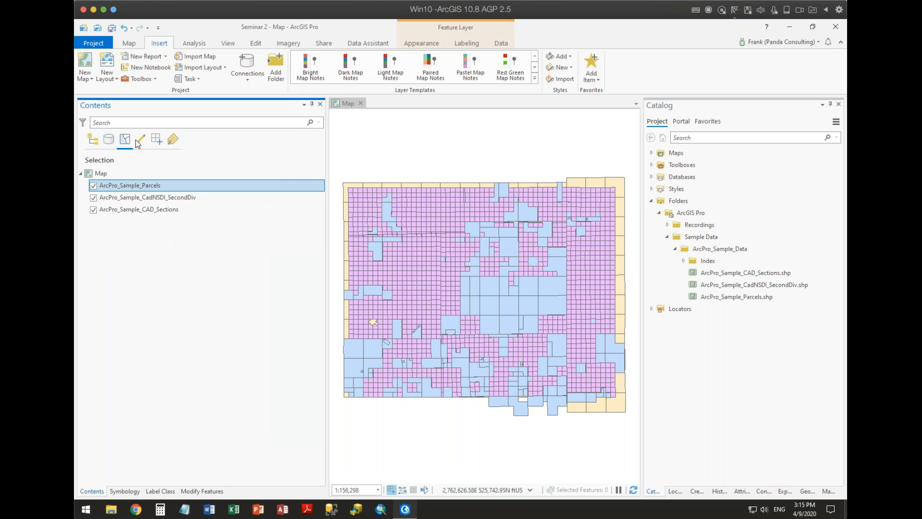
left_click(140, 140)
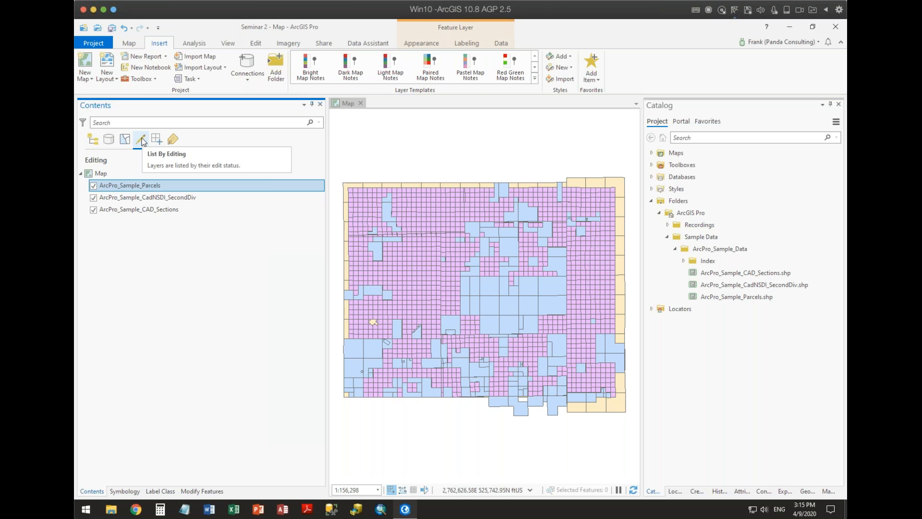
left_click(93, 198)
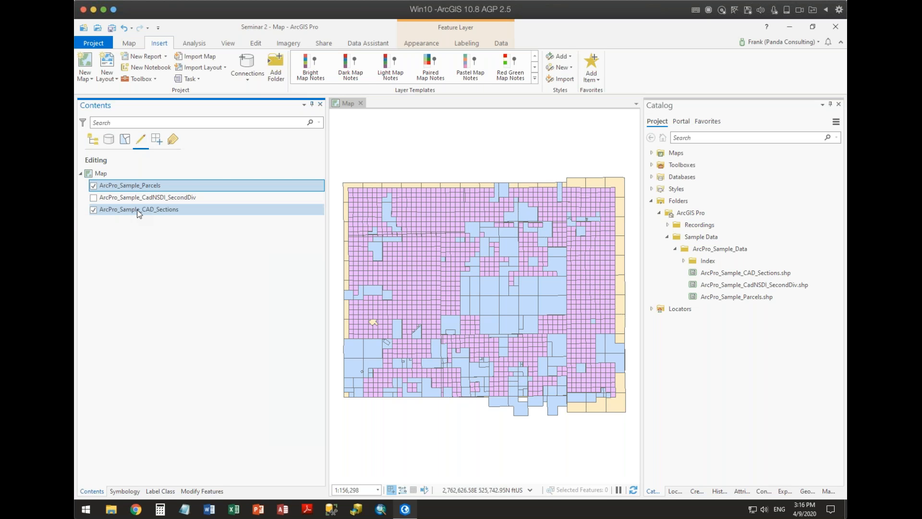
left_click(94, 197)
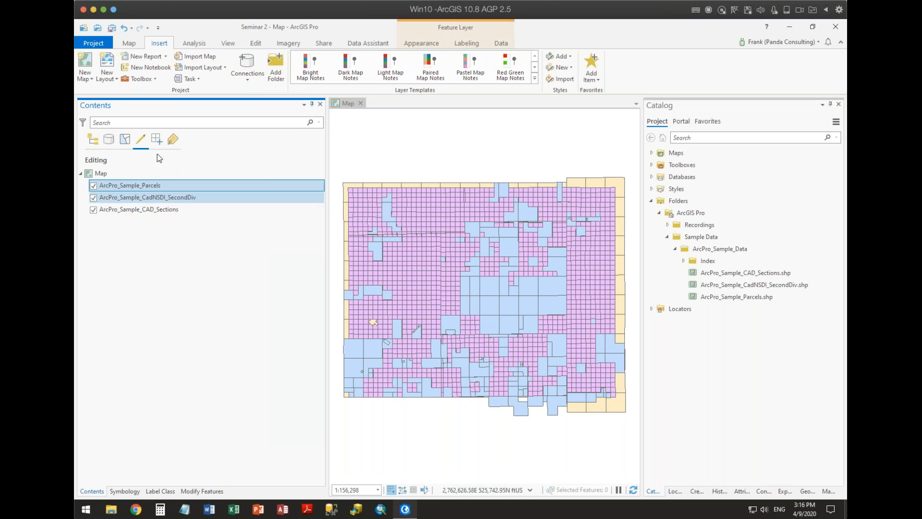
left_click(155, 140)
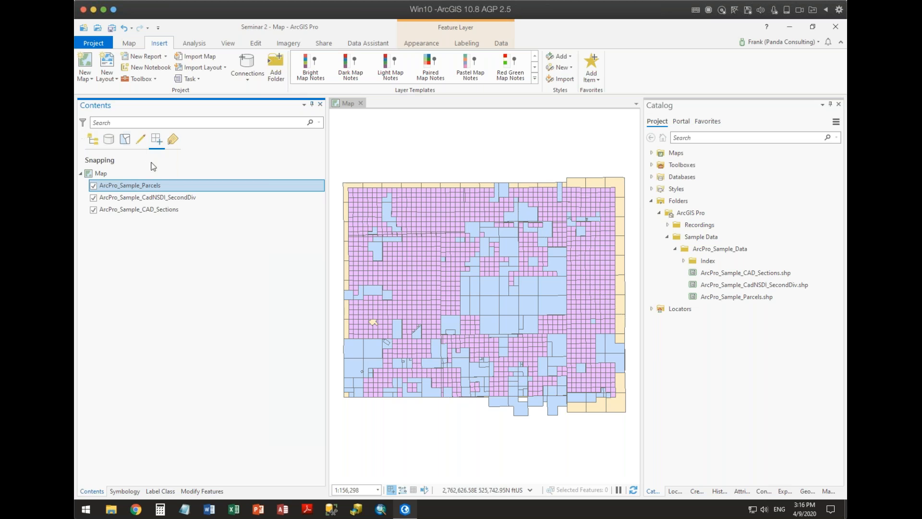
left_click(175, 141)
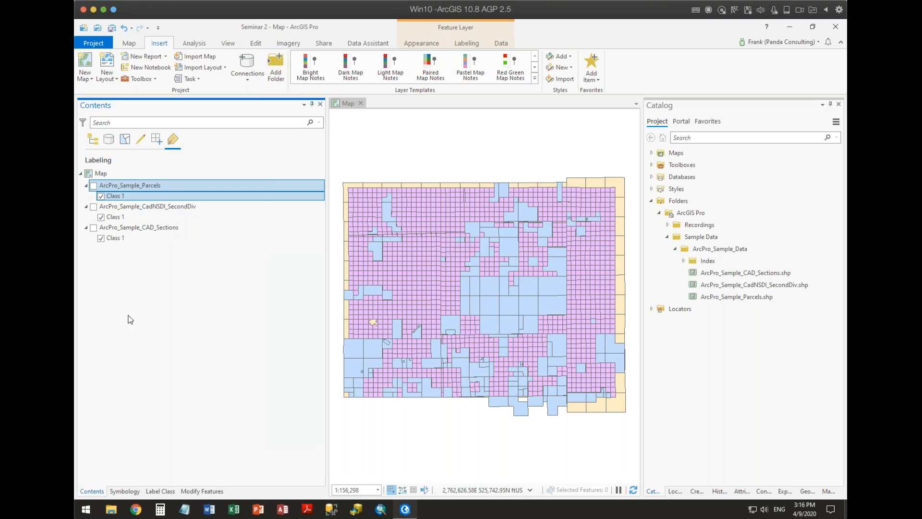
left_click(93, 139)
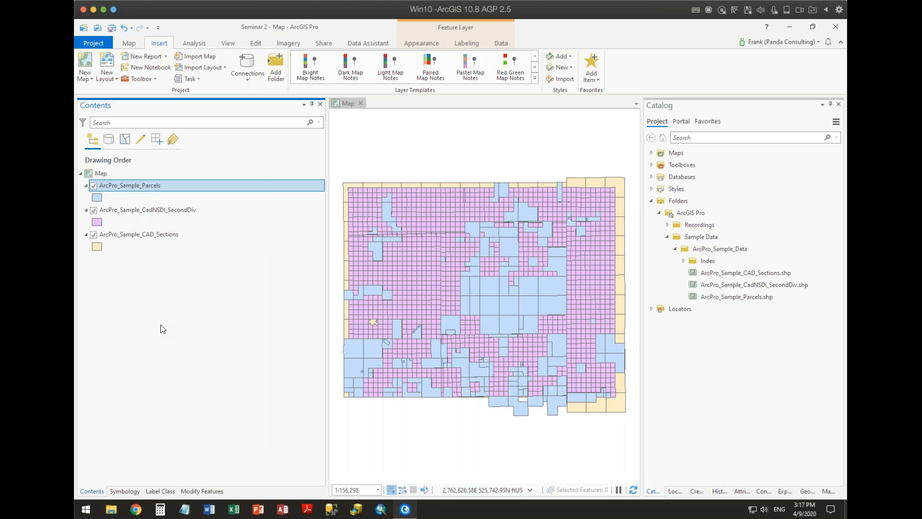
Set the fill of the ArcPro_Sample_Parcels polygon symbol to no color.
left_click(96, 198)
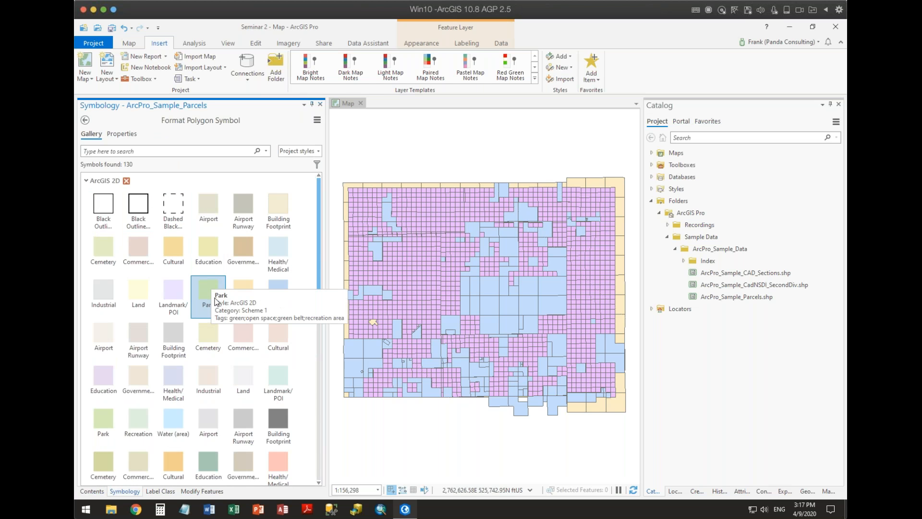
scroll(199, 295, "down", 3)
scroll(193, 282, "down", 2)
scroll(194, 281, "up", 5)
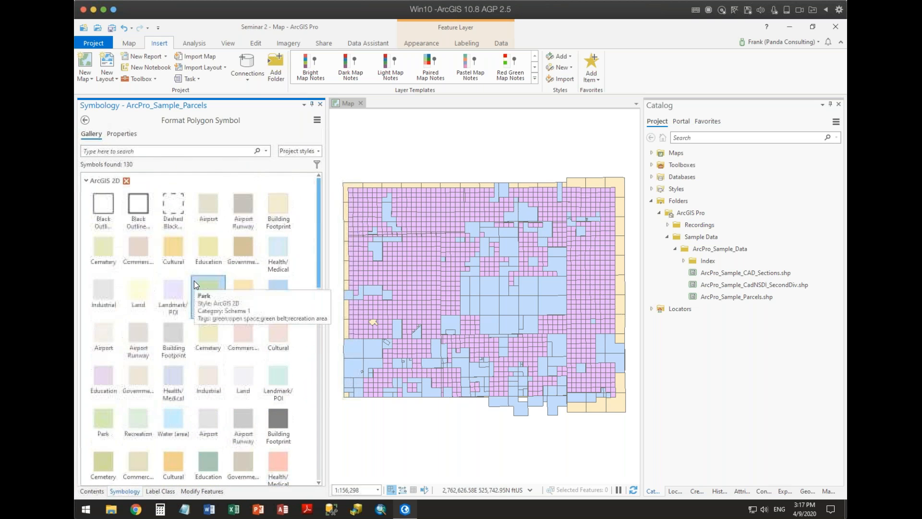
left_click(121, 136)
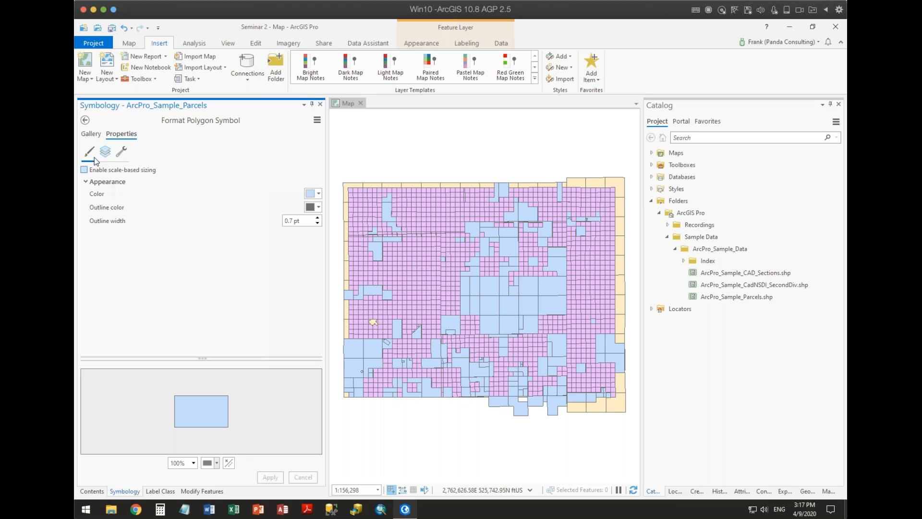
left_click(318, 195)
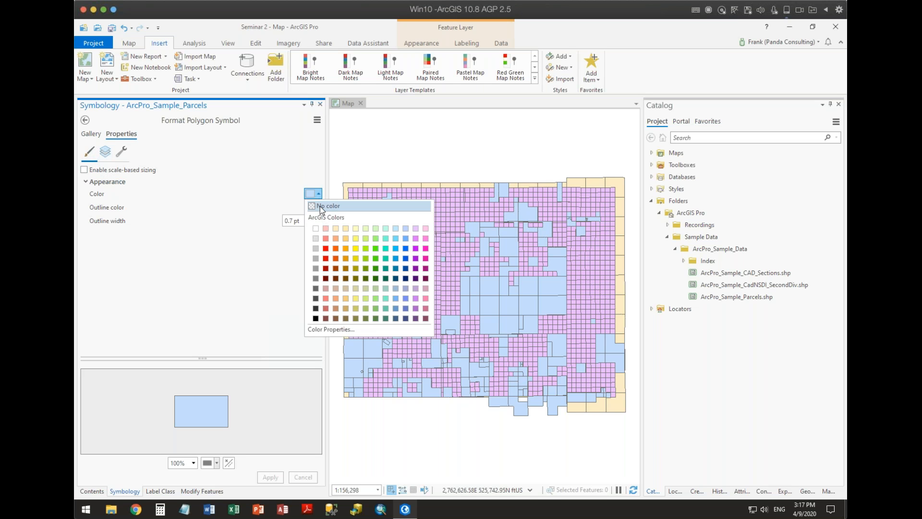
left_click(321, 207)
Give the parcels a light red outline 2 pt wide and apply the symbol changes to the map.
left_click(320, 208)
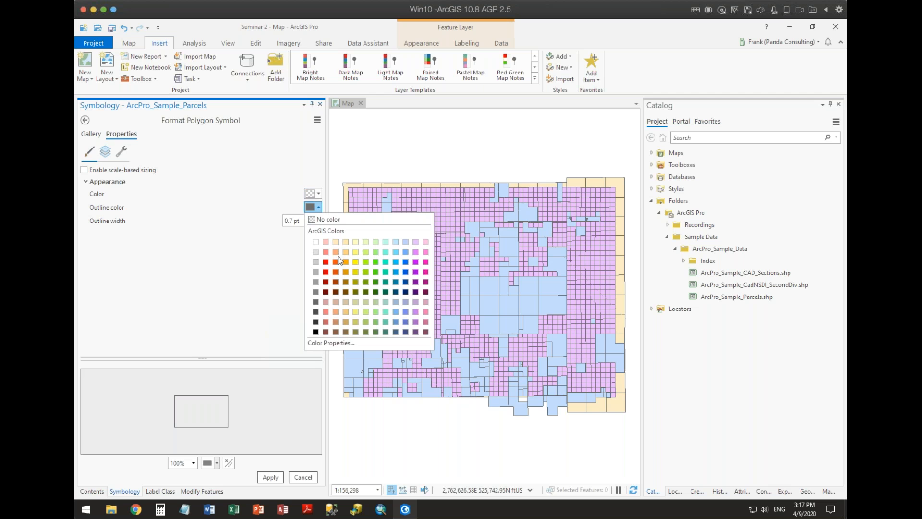
left_click(335, 252)
left_click(317, 219)
left_click(317, 218)
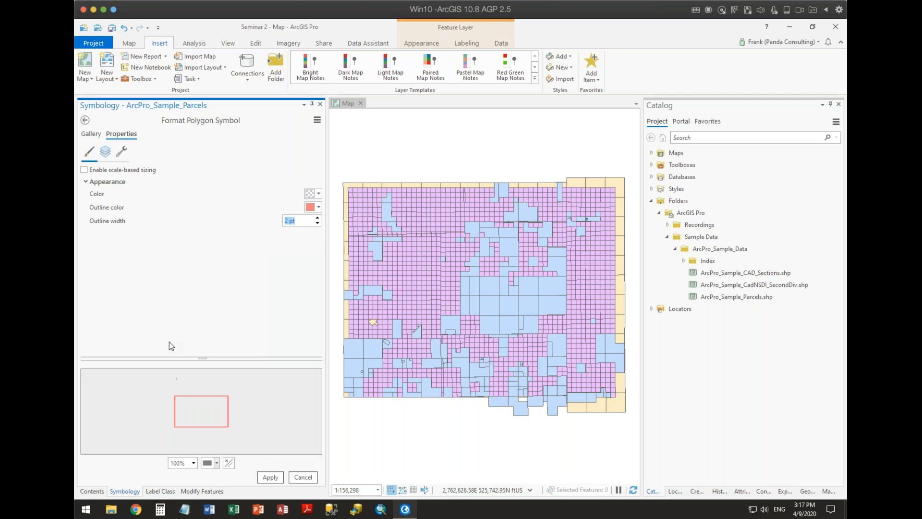
left_click(277, 477)
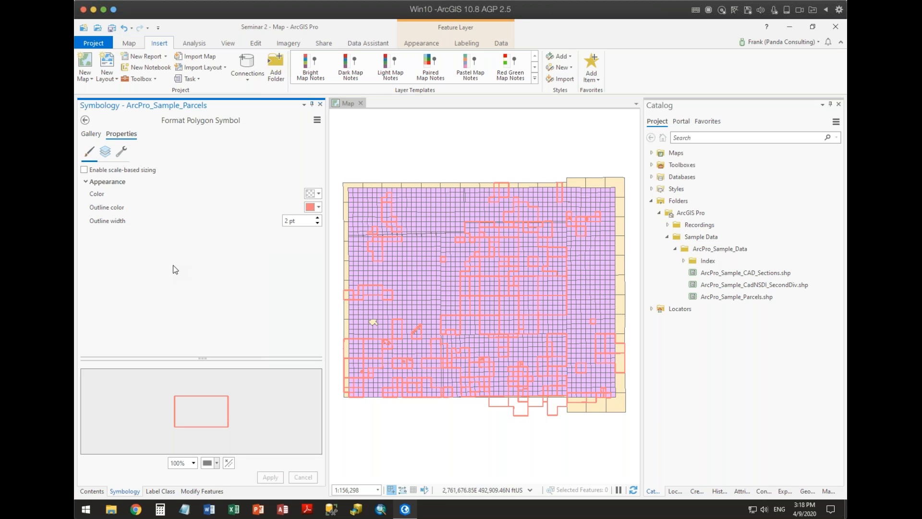
Reduce the parcels' outline width to 1 pt and add a marker layer to the symbol's structure.
left_click(317, 223)
left_click(317, 217)
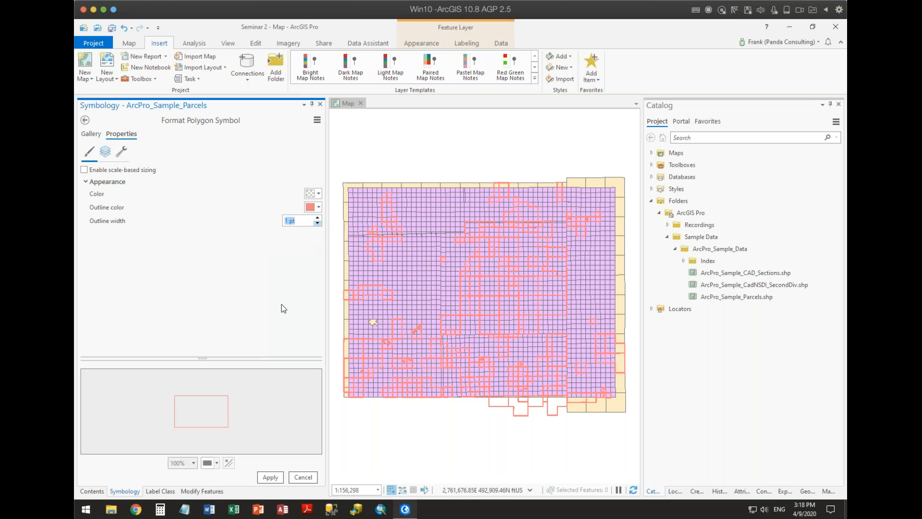
left_click(122, 151)
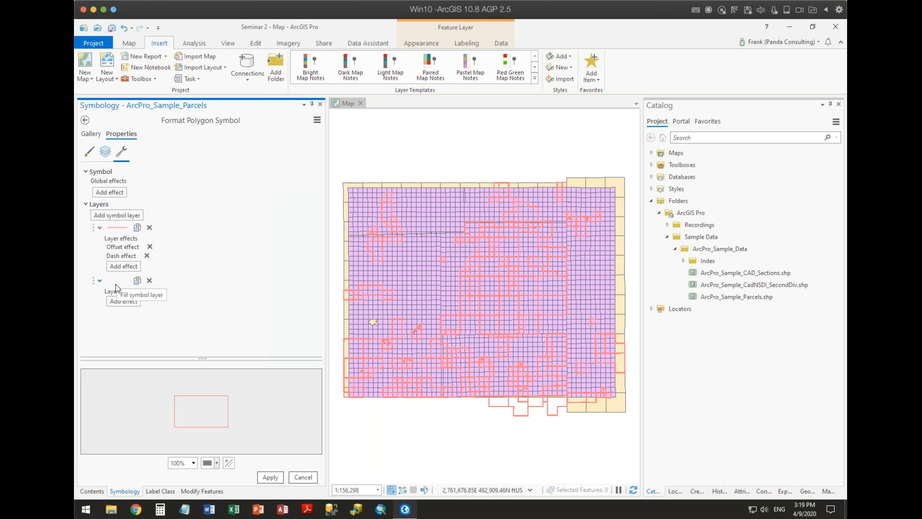
left_click(122, 215)
left_click(168, 228)
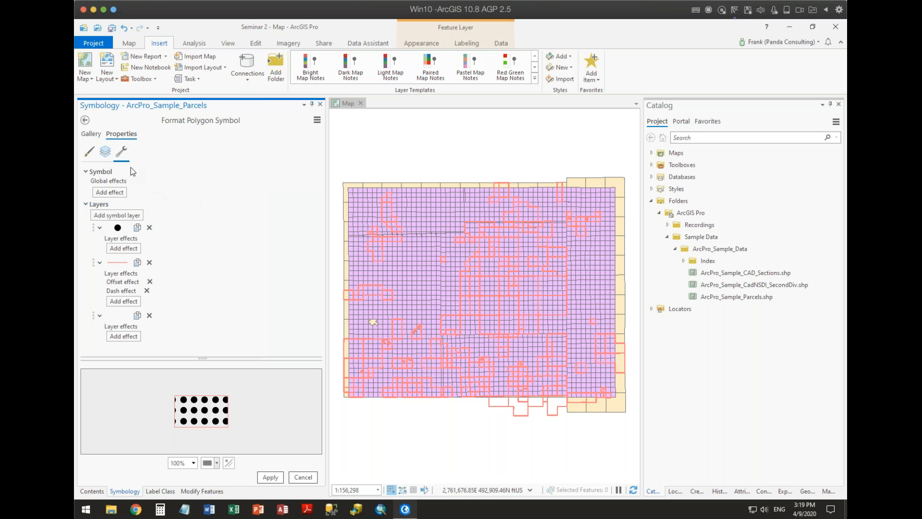
Color the parcel symbol's shape marker red and set its size to 5 pt.
left_click(104, 152)
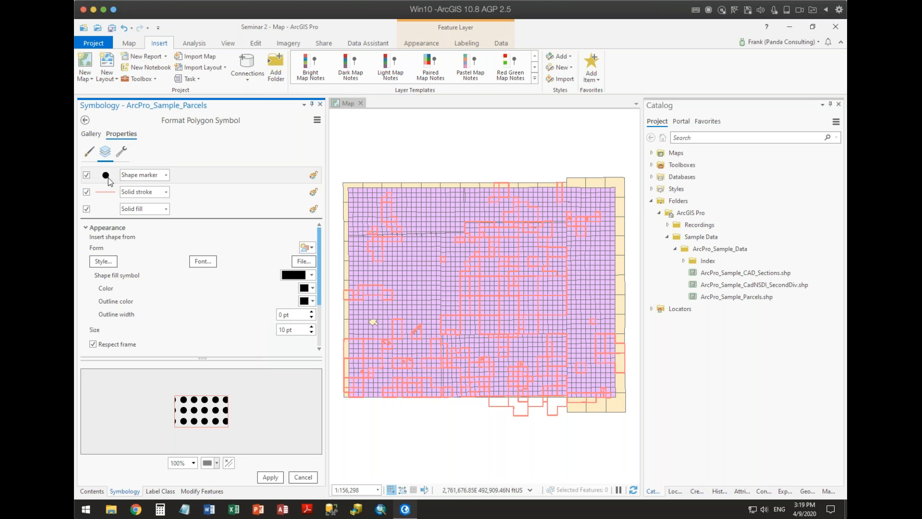
left_click(313, 288)
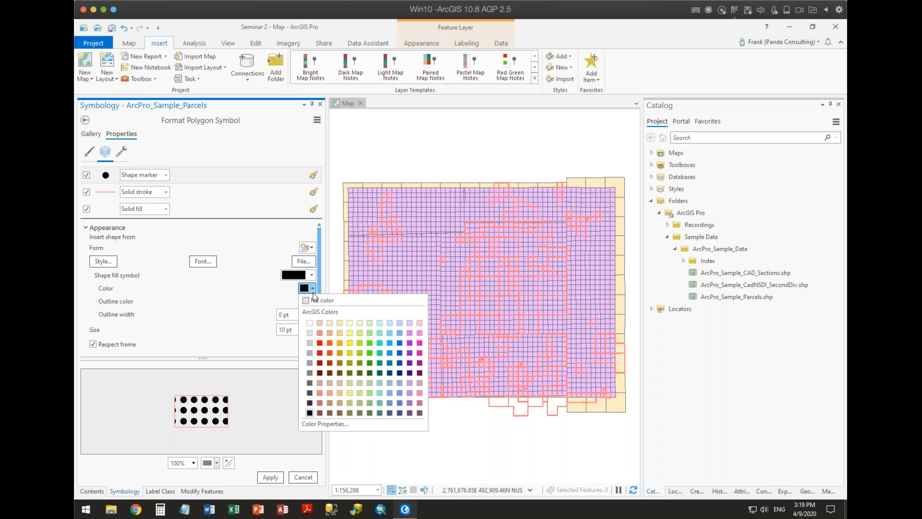
left_click(319, 344)
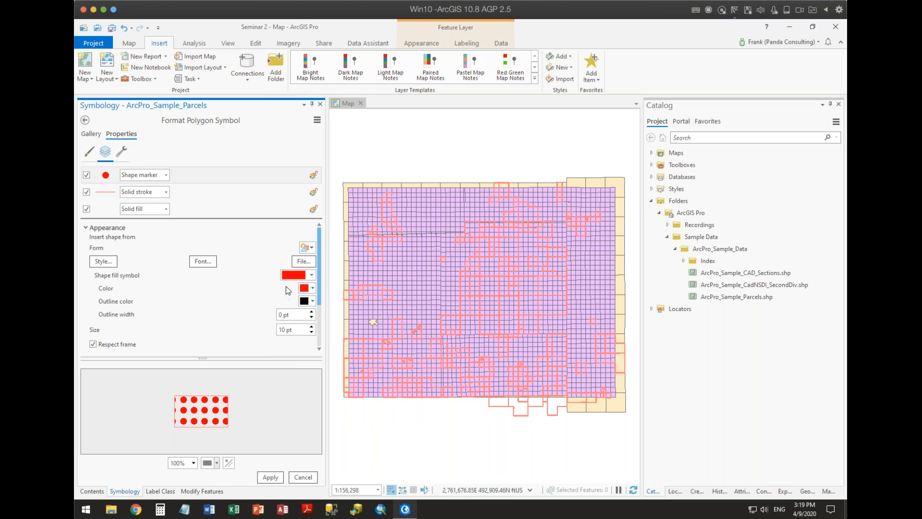
left_click(311, 332)
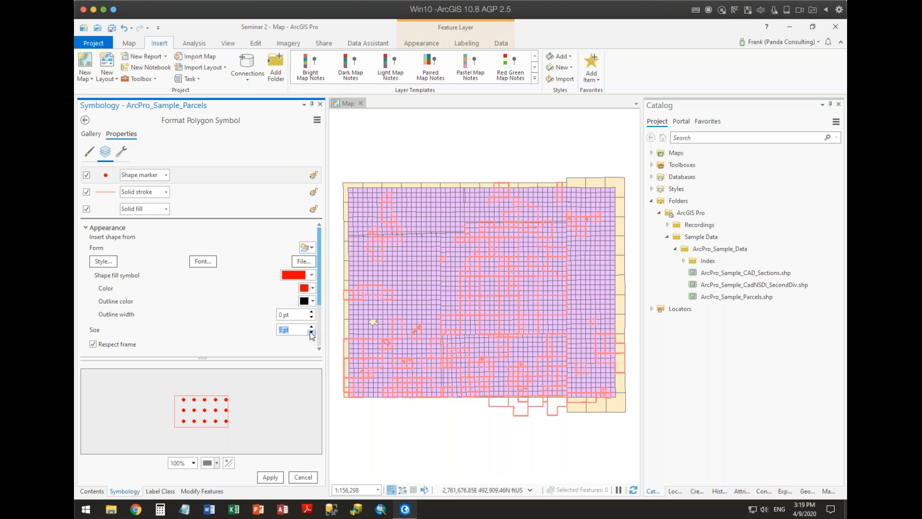
Set the parcel marker placement to On vertices and apply the symbol to the map.
scroll(246, 283, "down", 3)
scroll(245, 281, "down", 1)
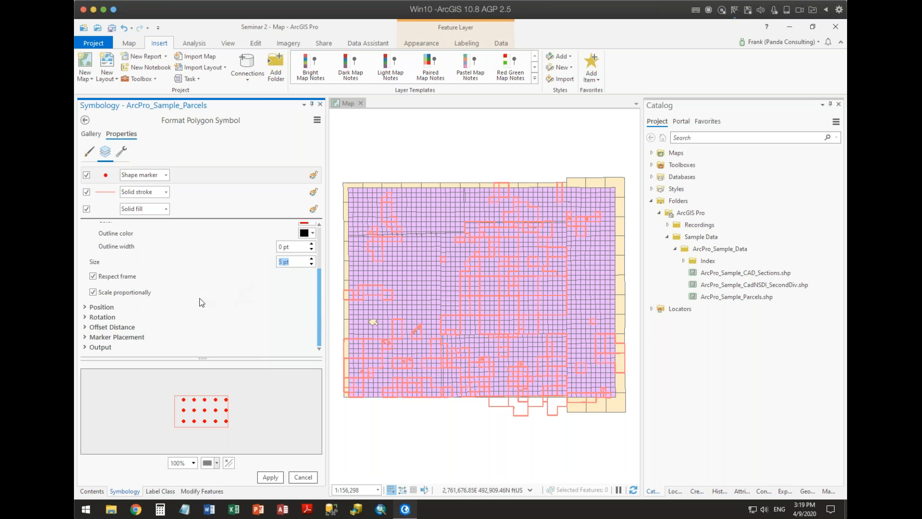
left_click(85, 337)
scroll(163, 300, "down", 5)
scroll(171, 296, "down", 1)
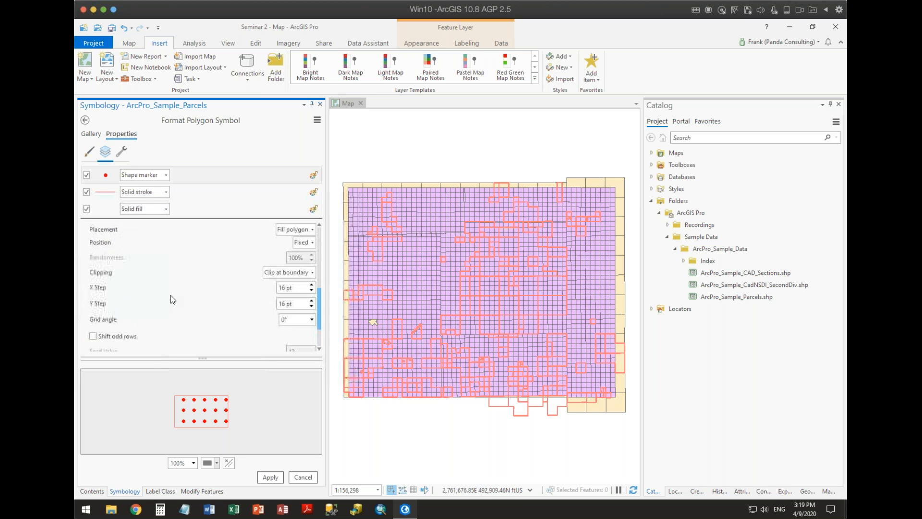
scroll(216, 264, "up", 1)
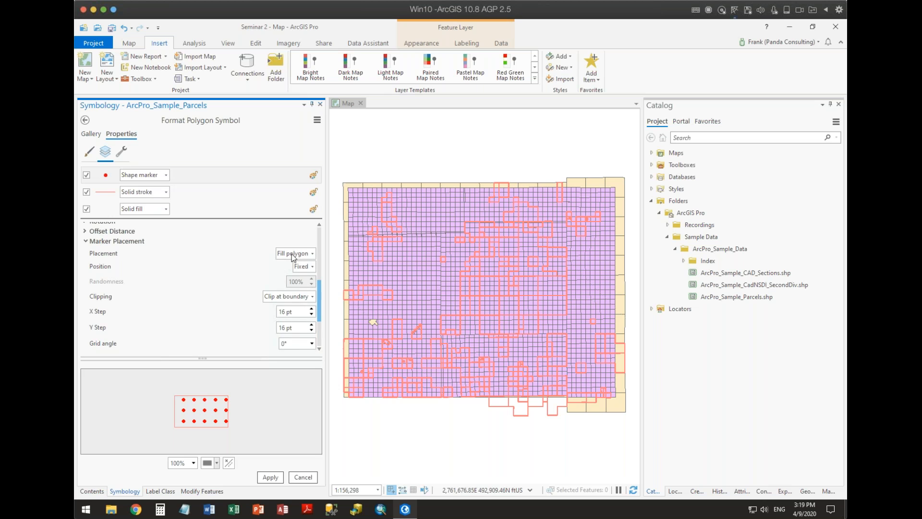
left_click(293, 254)
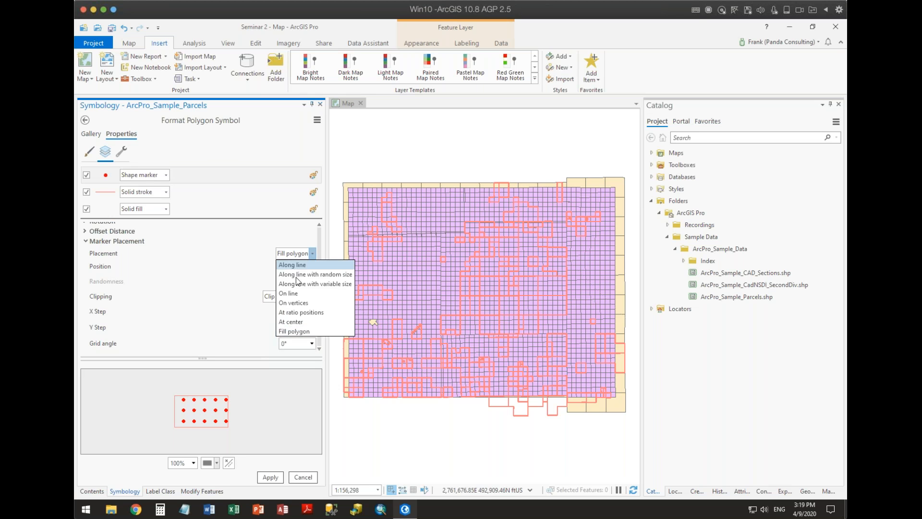
left_click(293, 303)
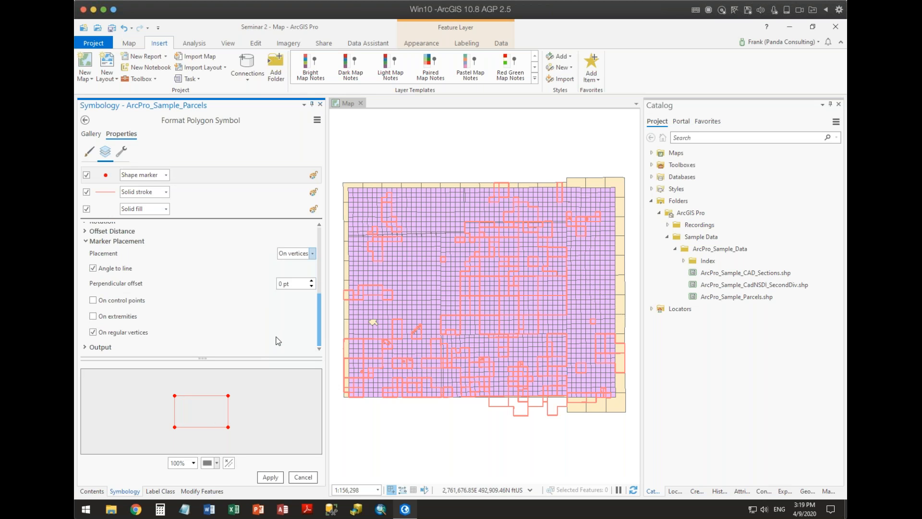
left_click(274, 479)
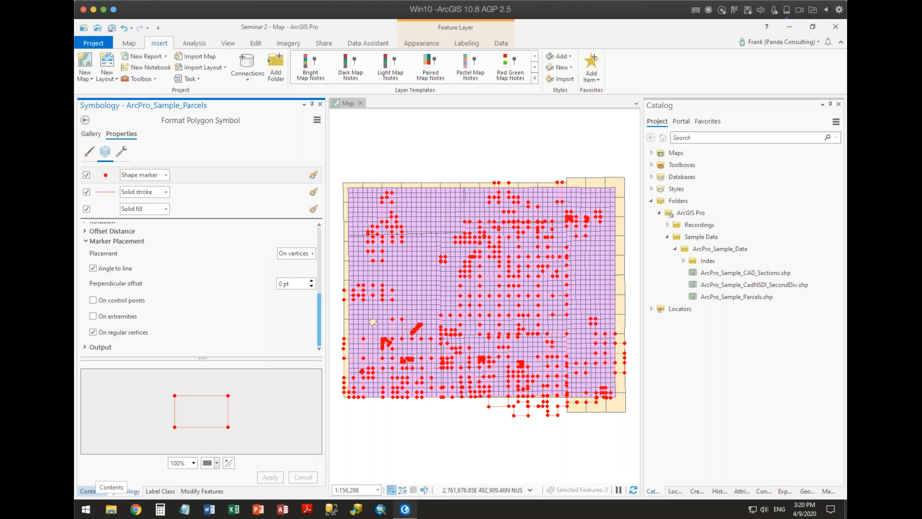
Examine the red vertex markers along the parcel boundaries up close in the southwestern part of the map.
scroll(416, 339, "up", 3)
scroll(416, 339, "up", 5)
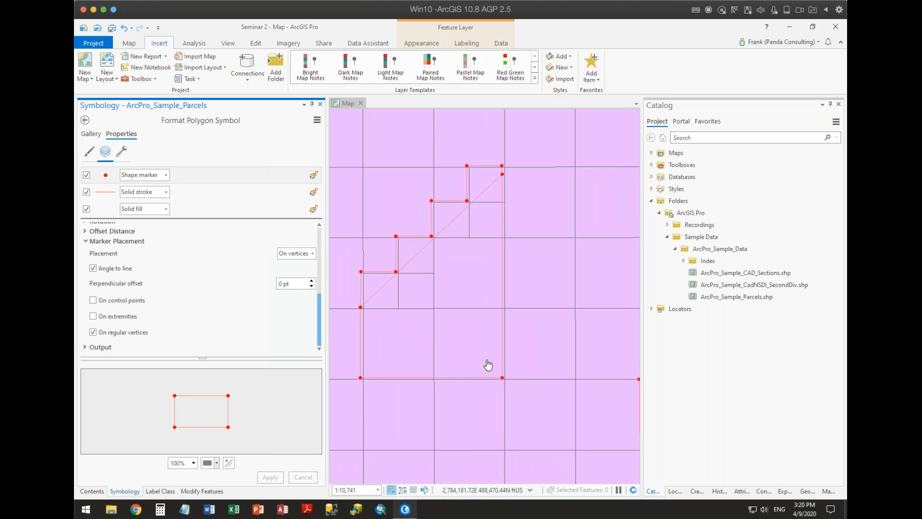
scroll(532, 402, "down", 4)
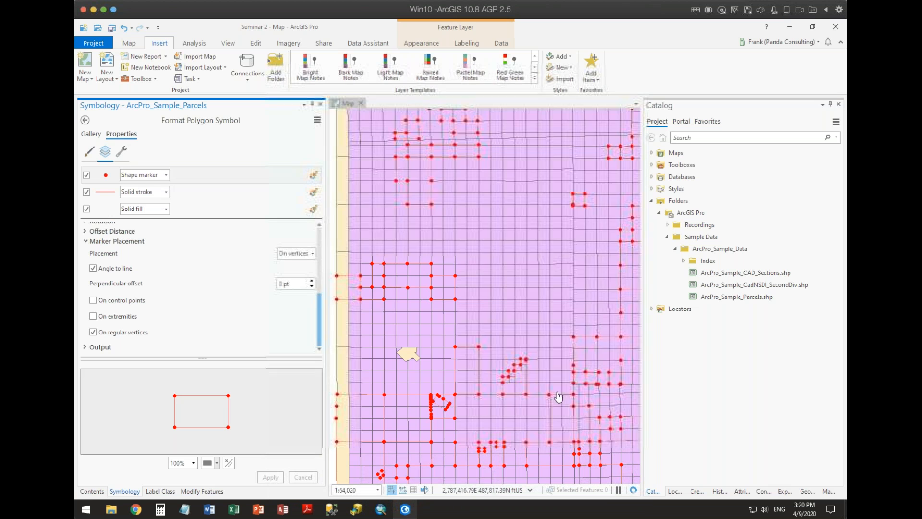
scroll(411, 417, "up", 2)
scroll(419, 416, "up", 2)
left_click_drag(597, 451, 530, 317)
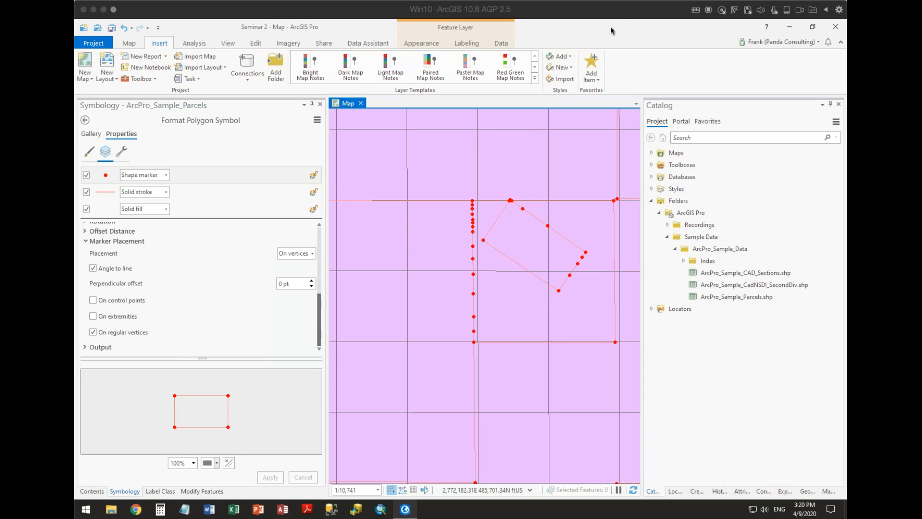
Open the ArcPro_Sample_CadNSDI_SecondDiv layer's polygon symbol and add a marker layer to its structure.
left_click(92, 491)
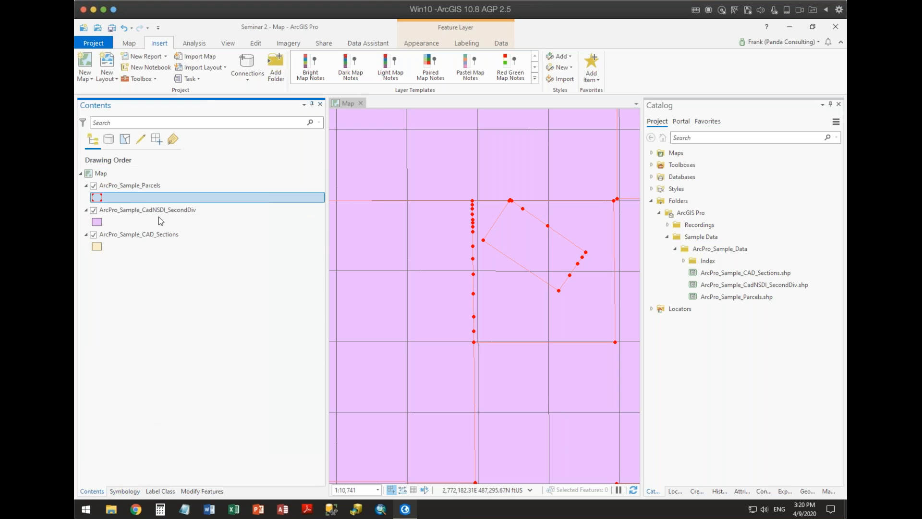
left_click(120, 211)
right_click(118, 211)
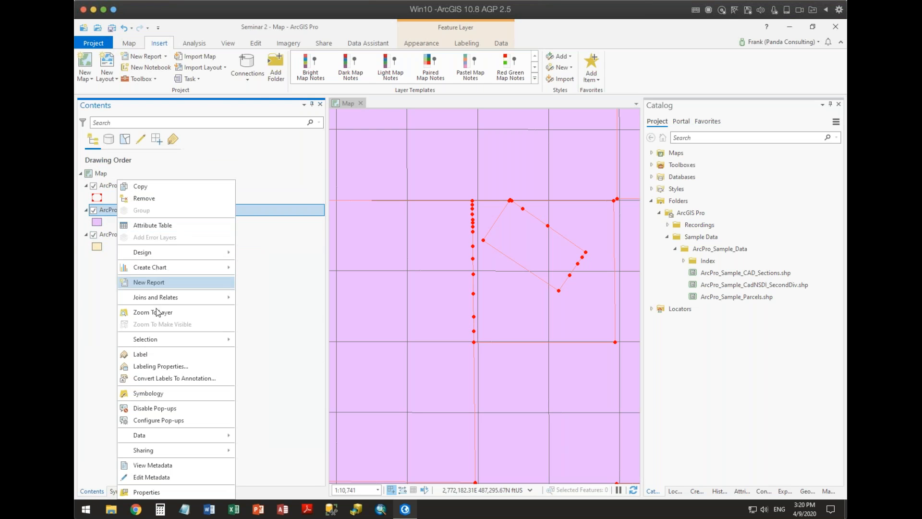
left_click(158, 393)
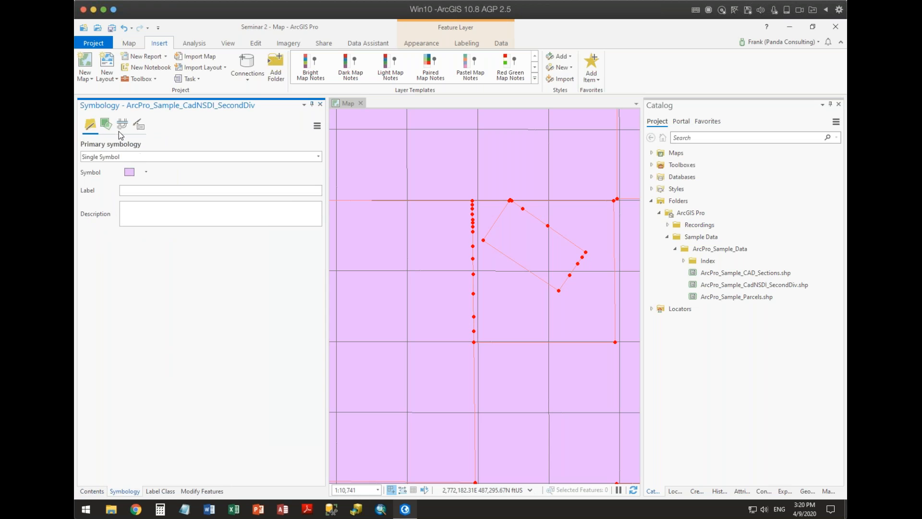
left_click(129, 172)
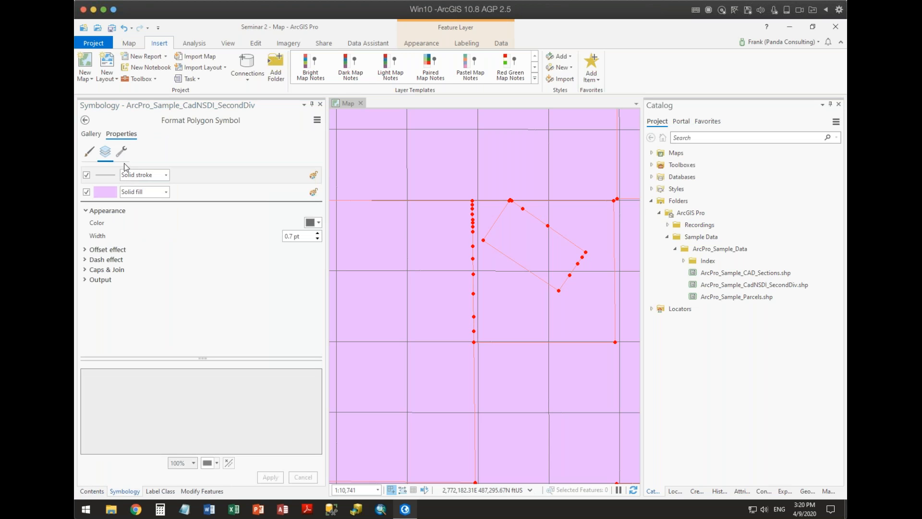
left_click(120, 153)
left_click(124, 215)
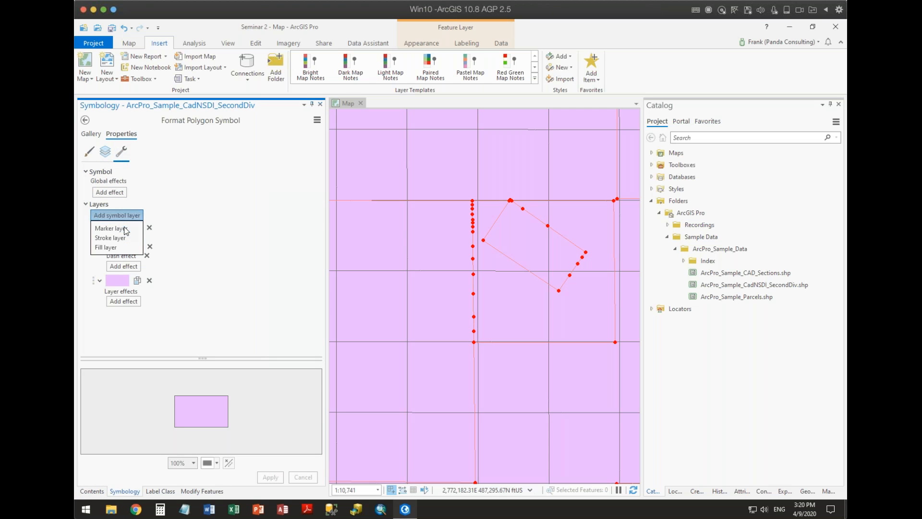
left_click(126, 229)
Color the second division symbol's shape marker purple and set its size to 5 pt.
left_click(105, 152)
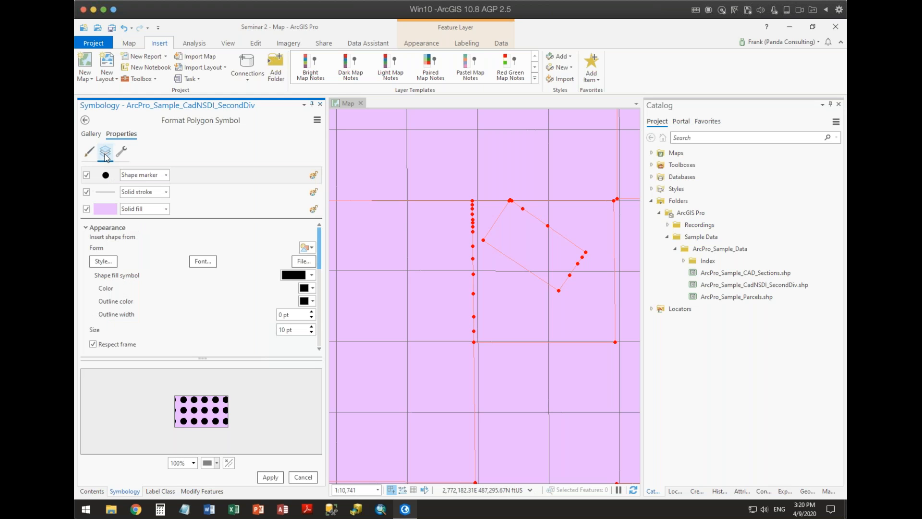
left_click(306, 288)
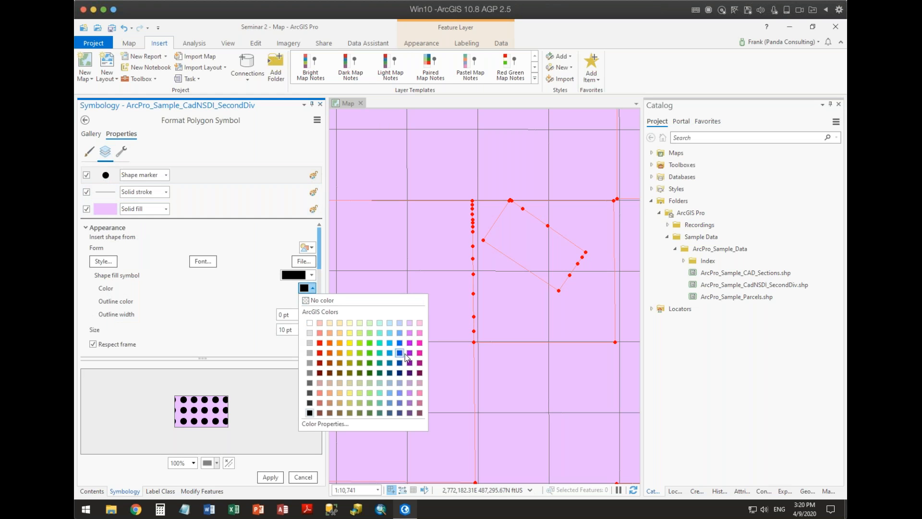
left_click(409, 354)
double_click(312, 332)
left_click(312, 332)
left_click(311, 332)
left_click(312, 332)
Set the second division marker placement to On vertices.
scroll(219, 297, "down", 2)
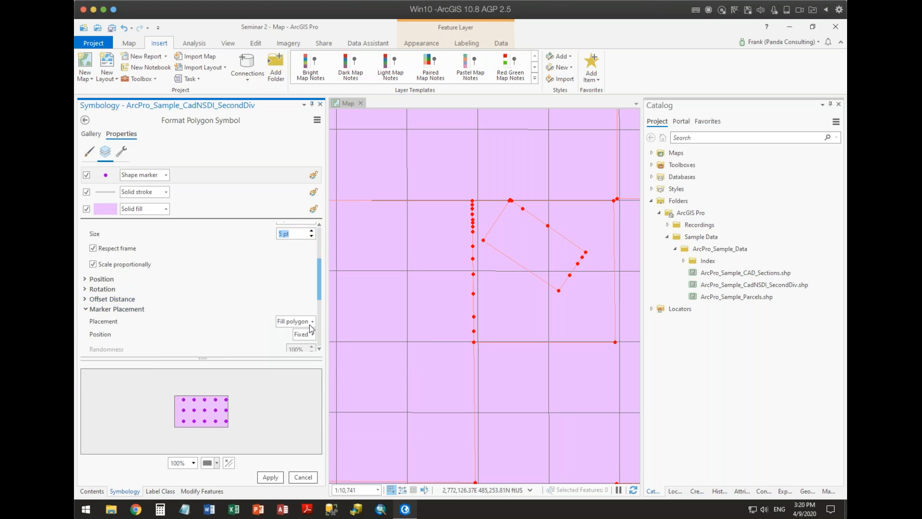
left_click(310, 323)
left_click(303, 371)
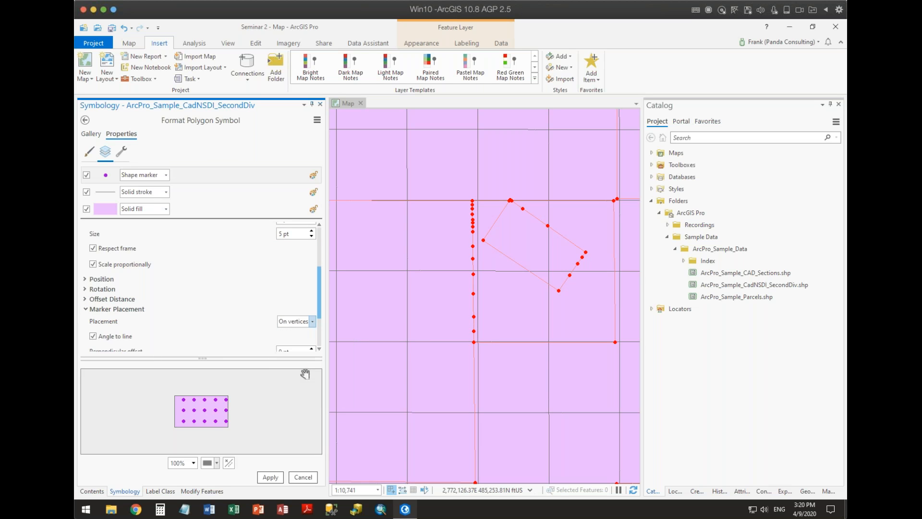
Turn off the second division symbol's solid fill, color its solid stroke purple and apply the changes.
left_click(86, 208)
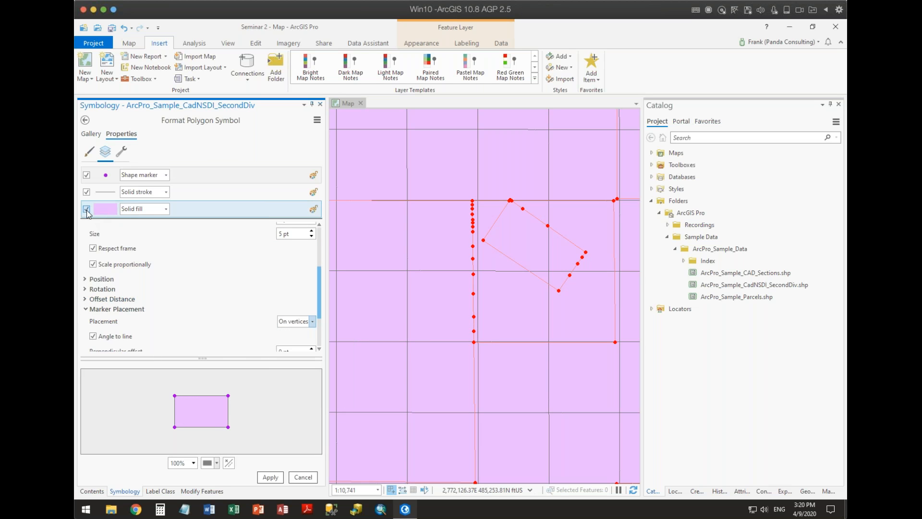
left_click(107, 193)
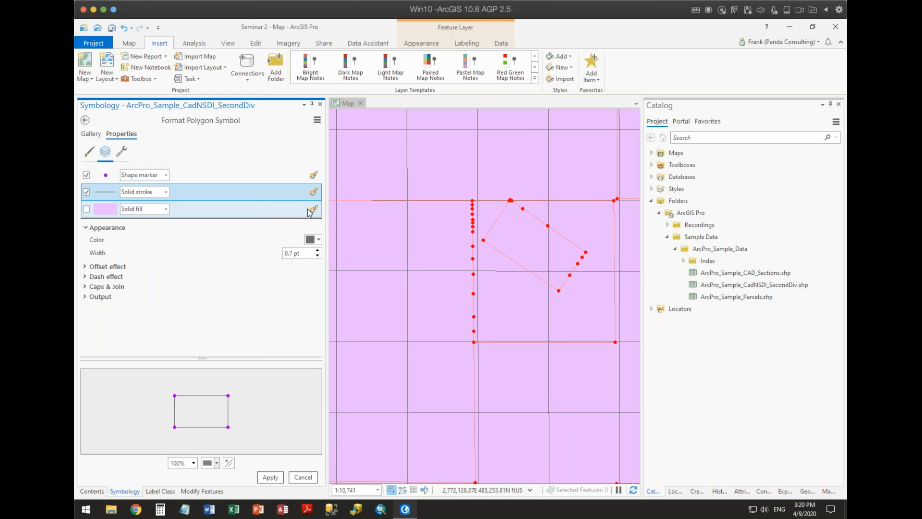
left_click(314, 239)
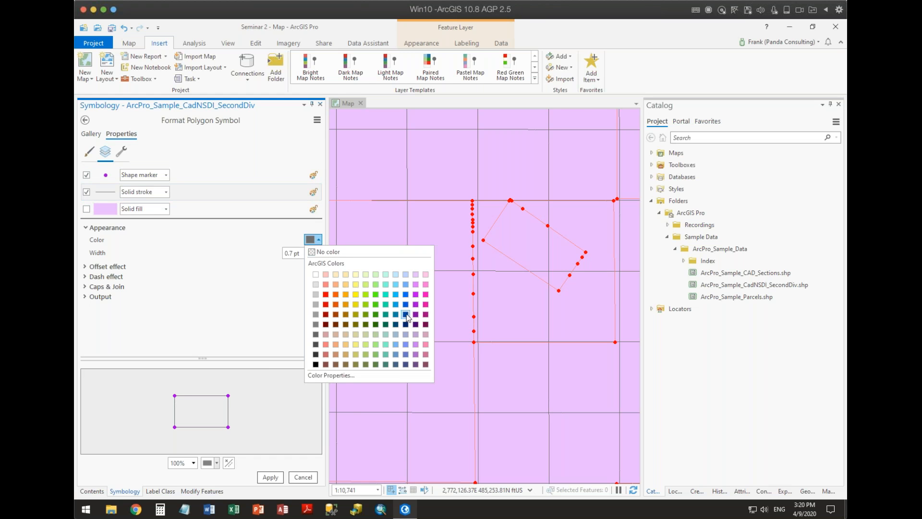
left_click(415, 308)
left_click(270, 476)
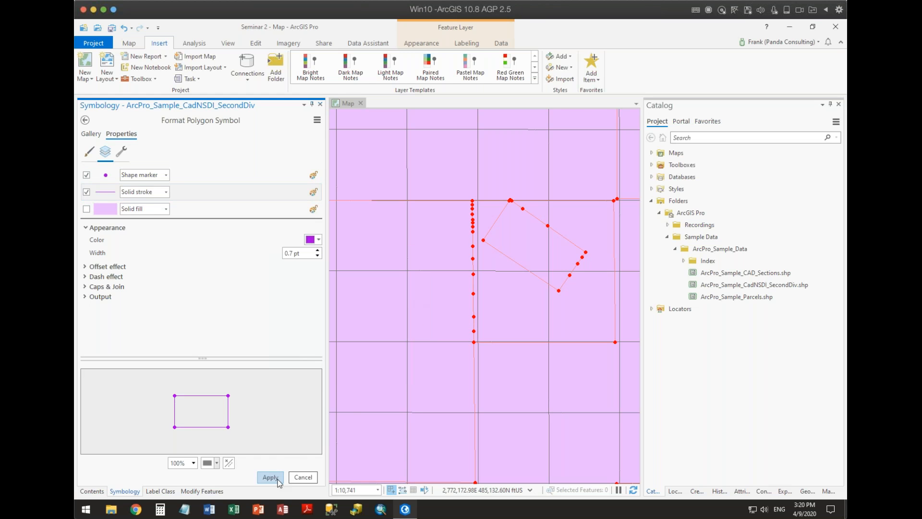
Open the ArcPro_Sample_CAD_Sections layer's polygon symbol and add a marker layer to its structure.
left_click(91, 491)
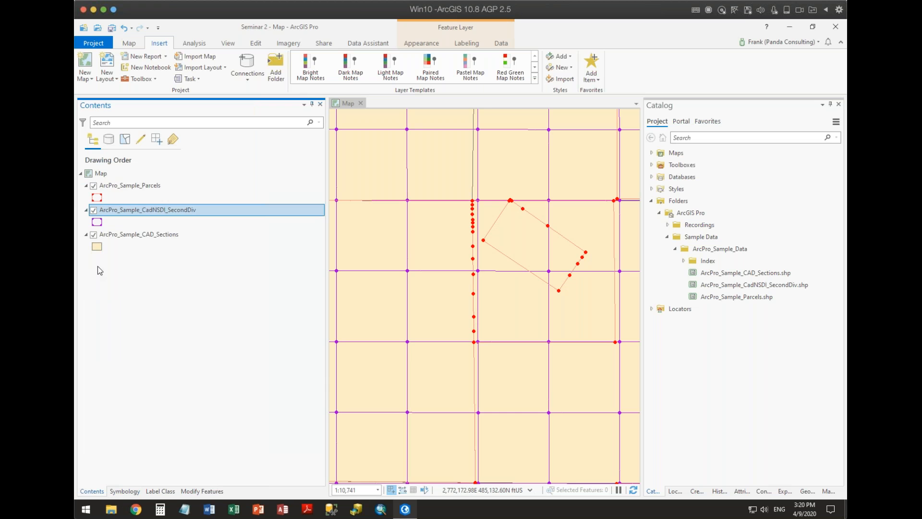
right_click(100, 246)
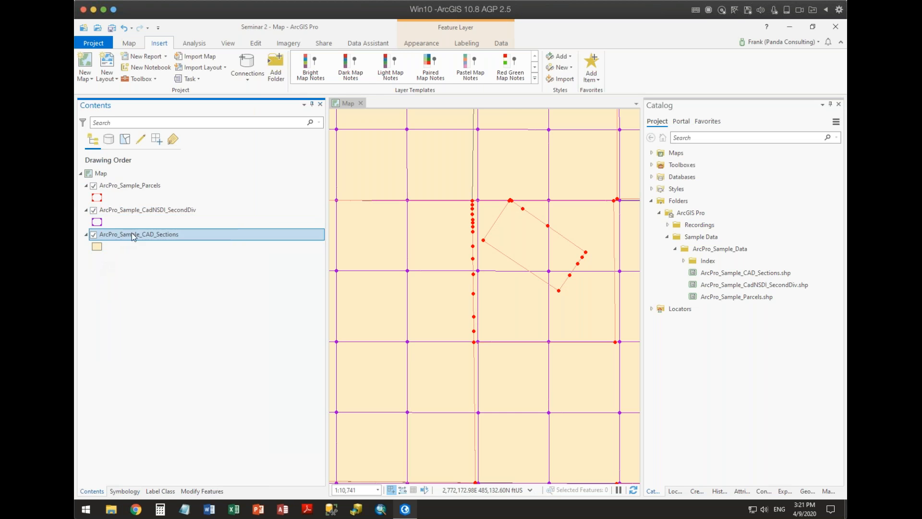
left_click(99, 246)
left_click(98, 246)
left_click(121, 153)
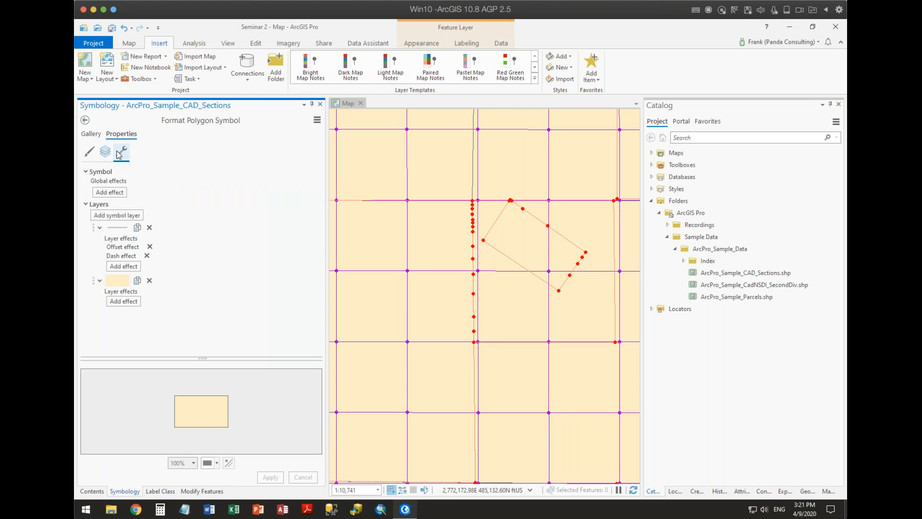
left_click(119, 216)
left_click(121, 229)
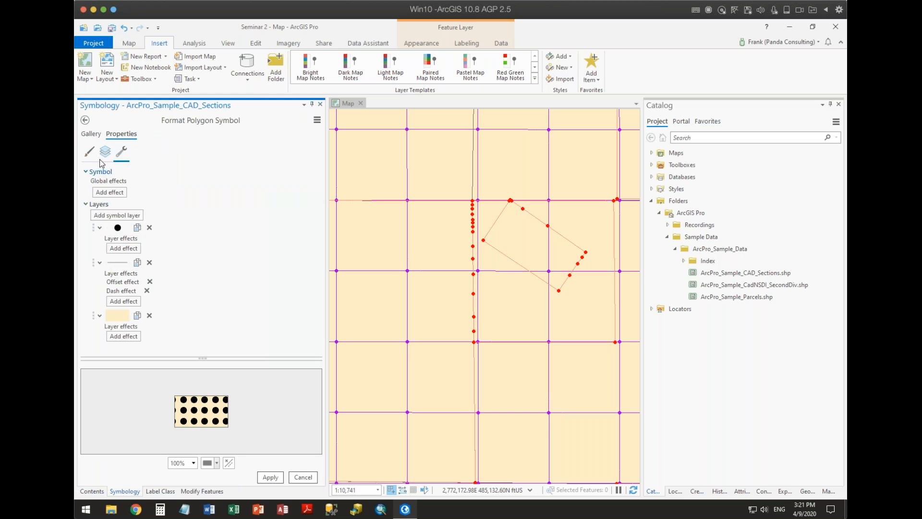
Color the sections symbol's shape marker green and set its size to 5 pt.
left_click(105, 152)
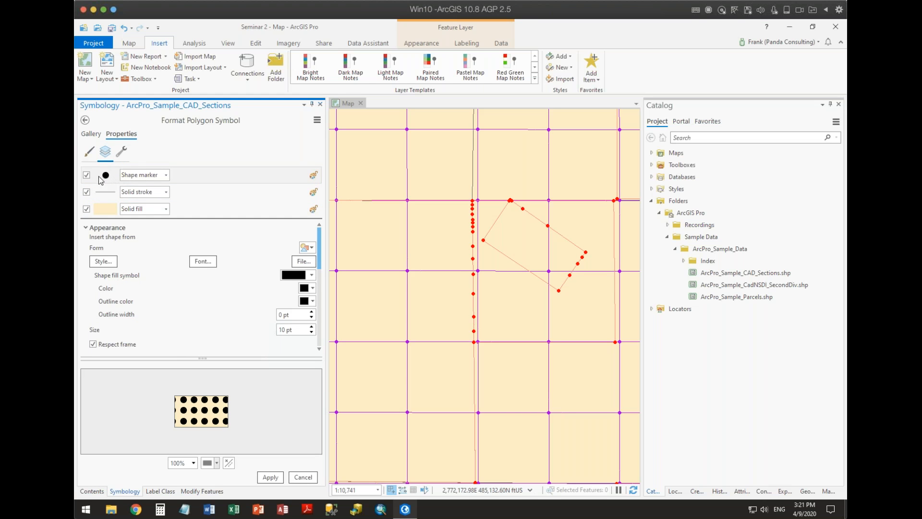
left_click(103, 179)
left_click(311, 289)
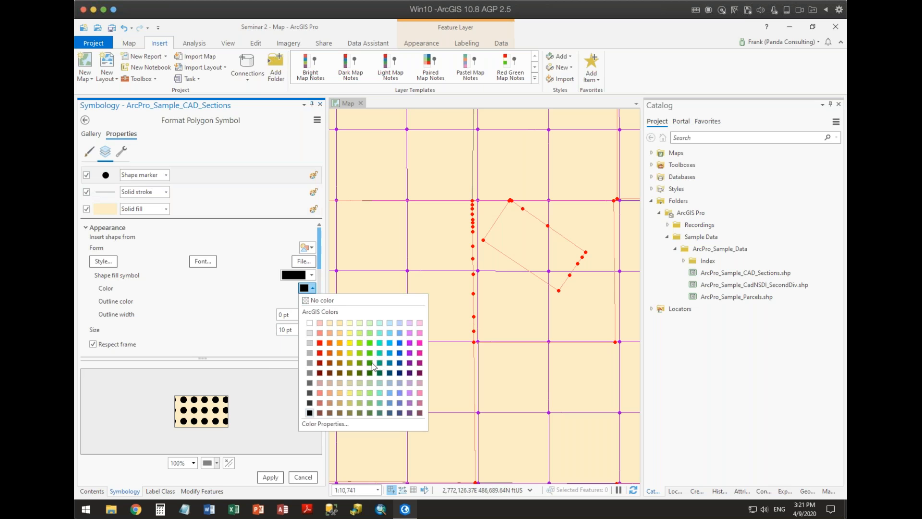
left_click(370, 355)
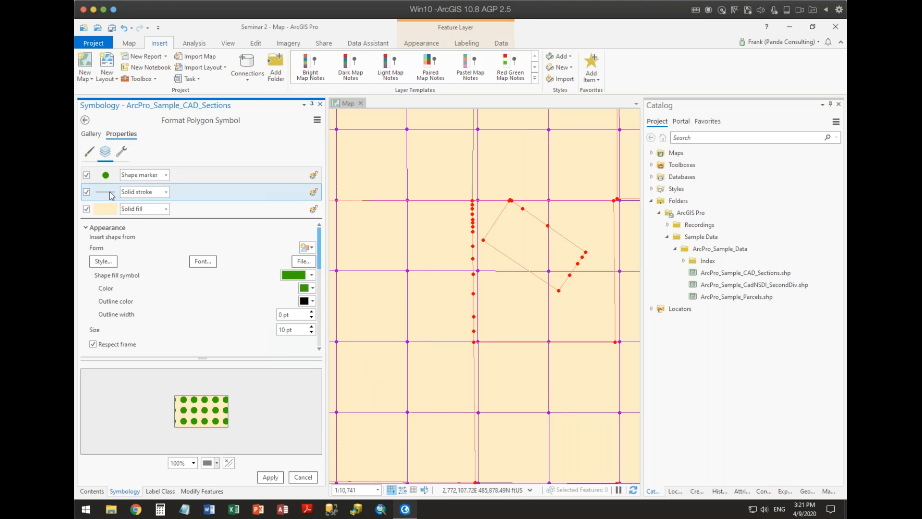
left_click(114, 195)
left_click(115, 183)
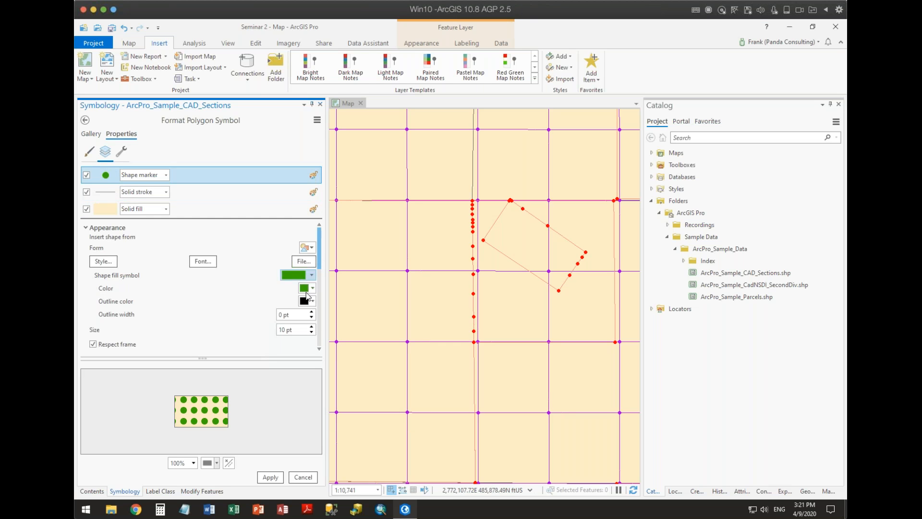
left_click(312, 332)
left_click(312, 332)
left_click(312, 332)
left_click(312, 332)
left_click(312, 332)
Set the sections symbol's marker placement to On vertices.
scroll(215, 321, "down", 2)
scroll(215, 322, "down", 3)
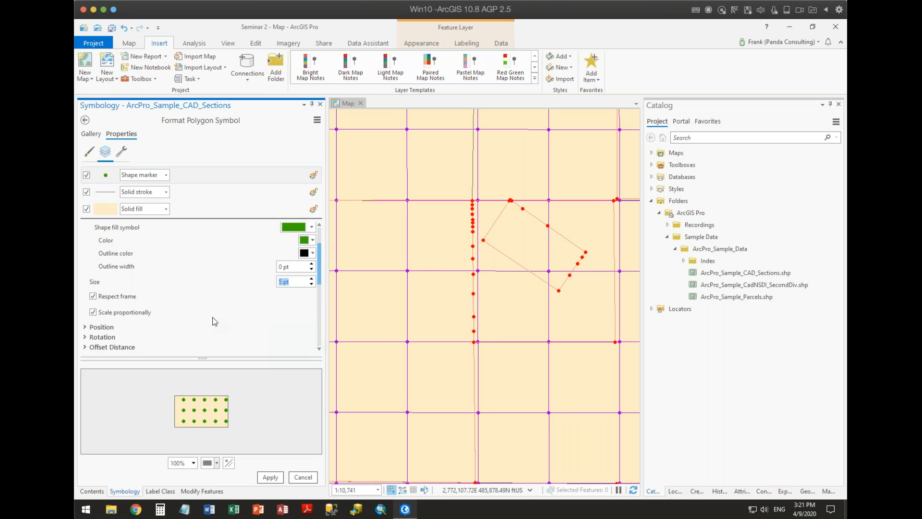
left_click(294, 320)
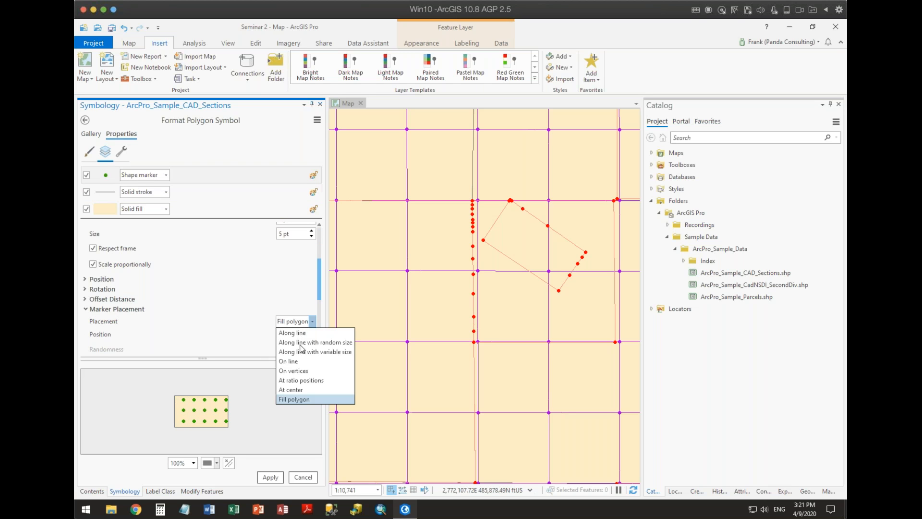
left_click(300, 371)
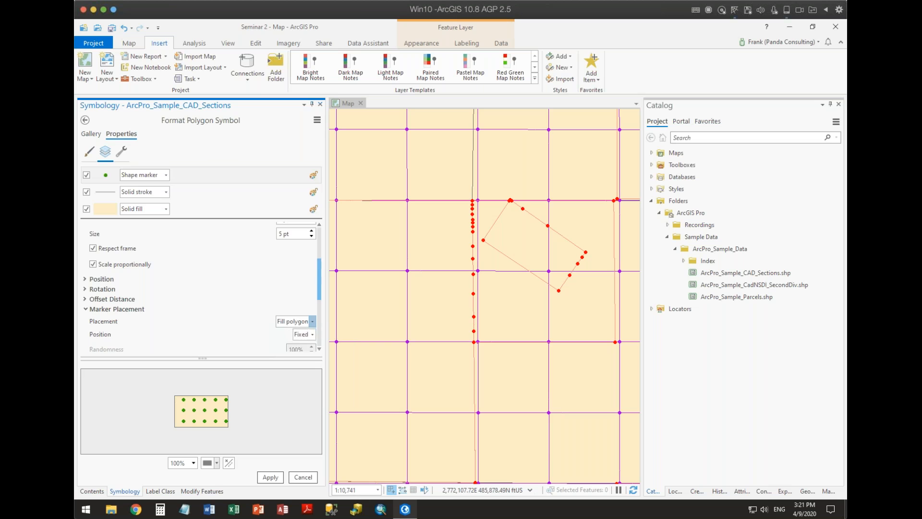
Color the sections symbol's solid stroke teal, turn off its solid fill and apply the changes.
left_click(102, 195)
left_click(319, 240)
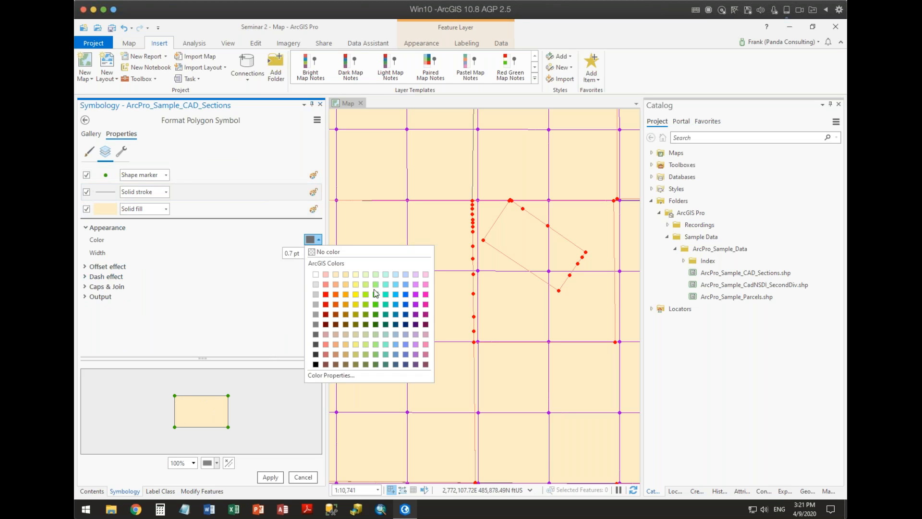
left_click(387, 322)
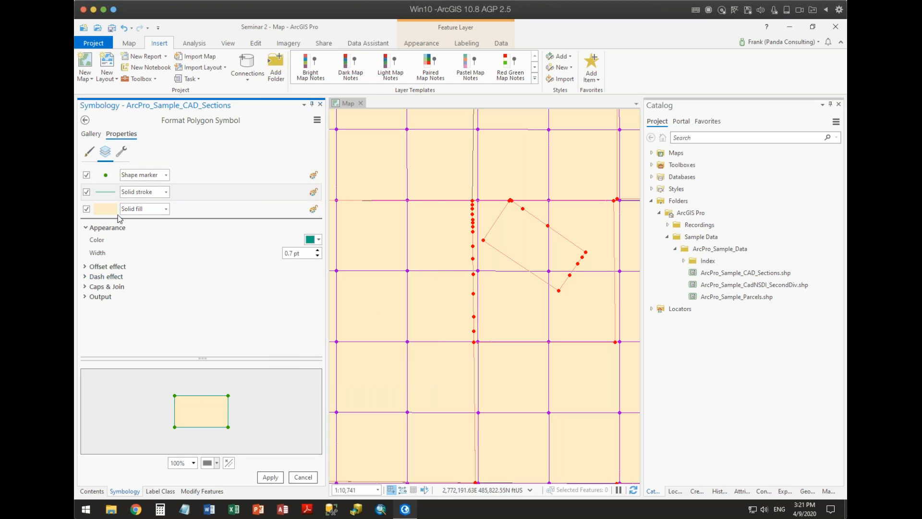
left_click(87, 209)
left_click(270, 477)
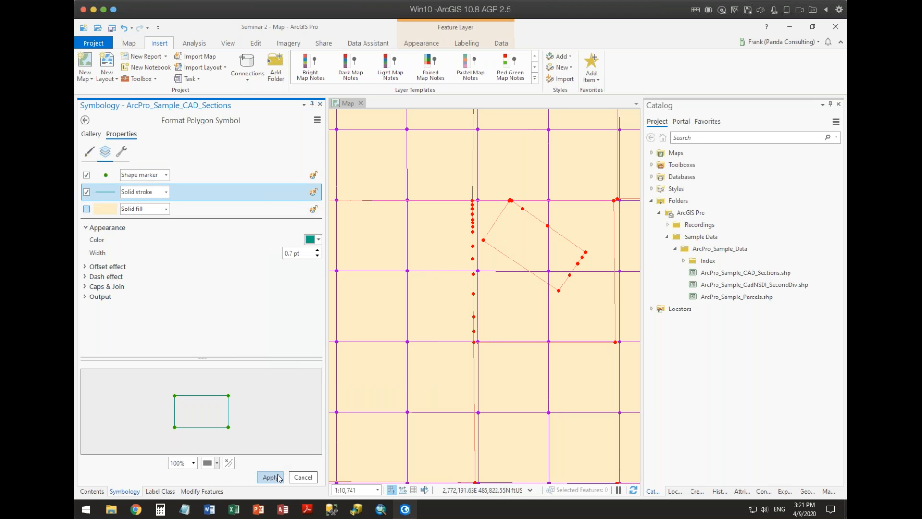
Examine the restyled parcel, second division and section layers across the full map extent.
left_click(92, 491)
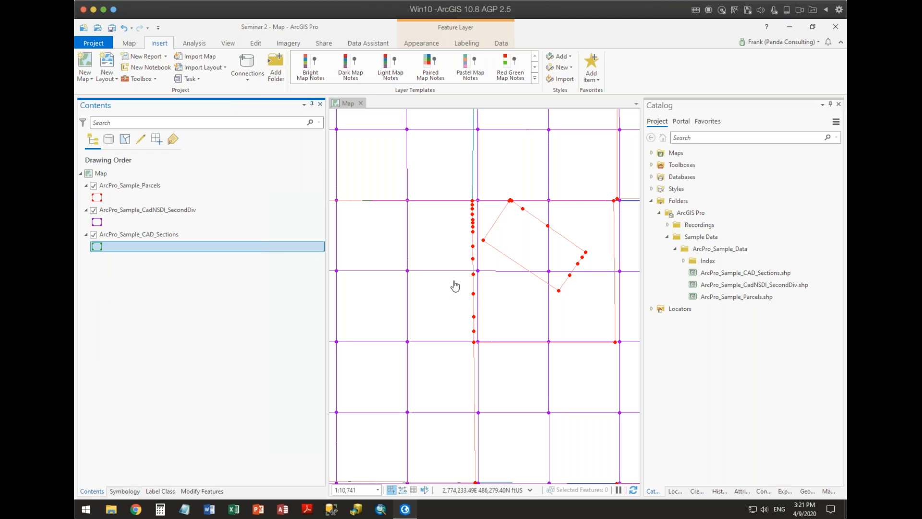
scroll(456, 285, "down", 5)
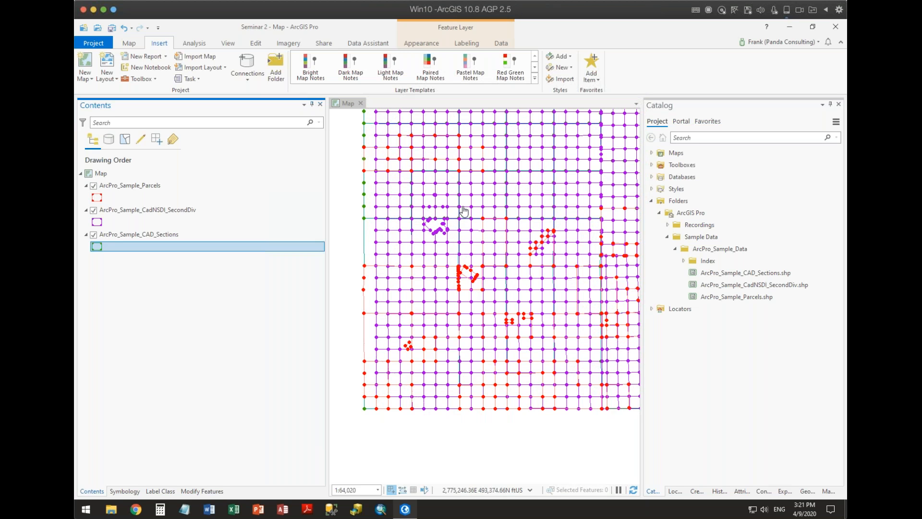
left_click_drag(465, 212, 541, 389)
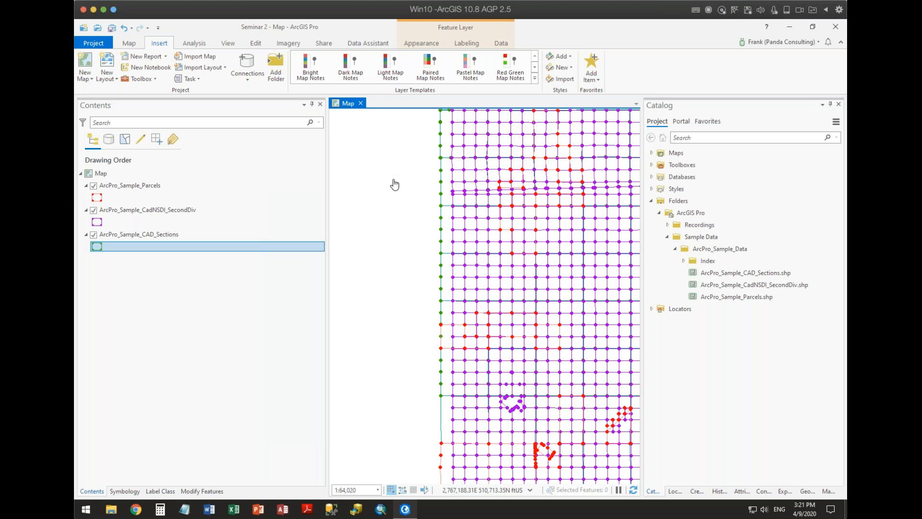
scroll(388, 281, "down", 5)
scroll(389, 281, "up", 3)
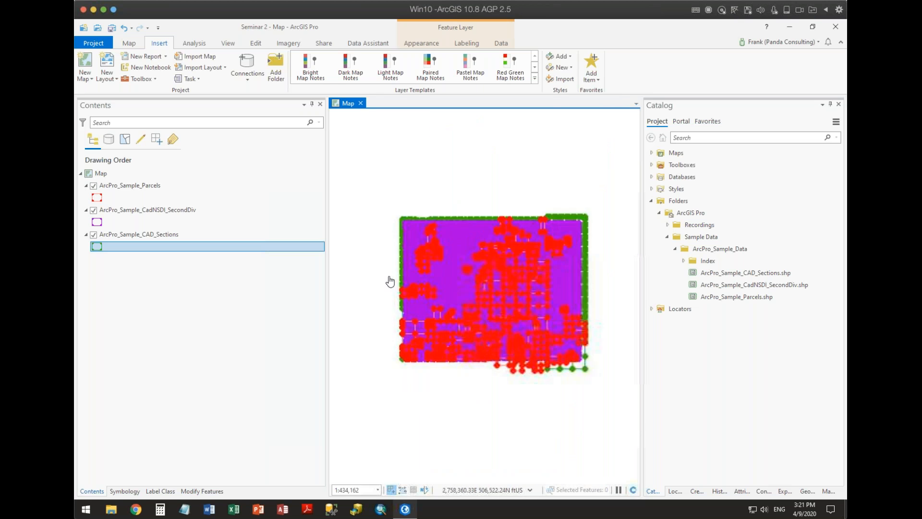
scroll(487, 236, "up", 2)
scroll(487, 236, "up", 2)
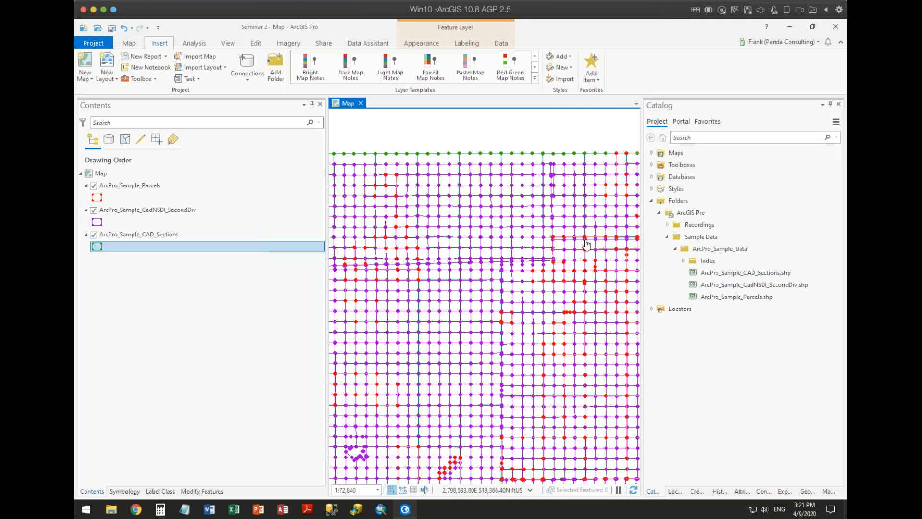
Examine up close how the section, second division and parcel corners line up in the northern part of the map.
left_click_drag(566, 209, 339, 334)
left_click_drag(549, 334, 419, 207)
scroll(411, 254, "up", 2)
scroll(490, 251, "up", 3)
left_click_drag(528, 303, 573, 386)
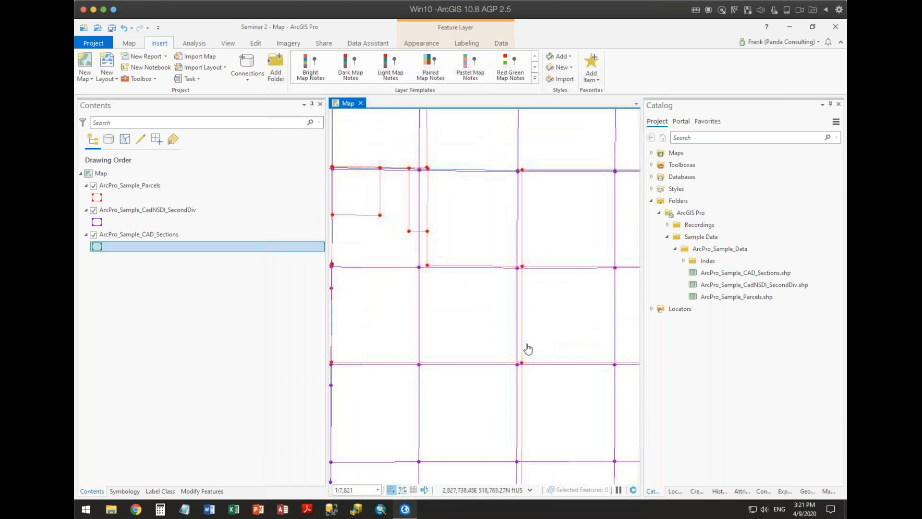
left_click_drag(461, 302, 573, 201)
left_click_drag(447, 275, 449, 281)
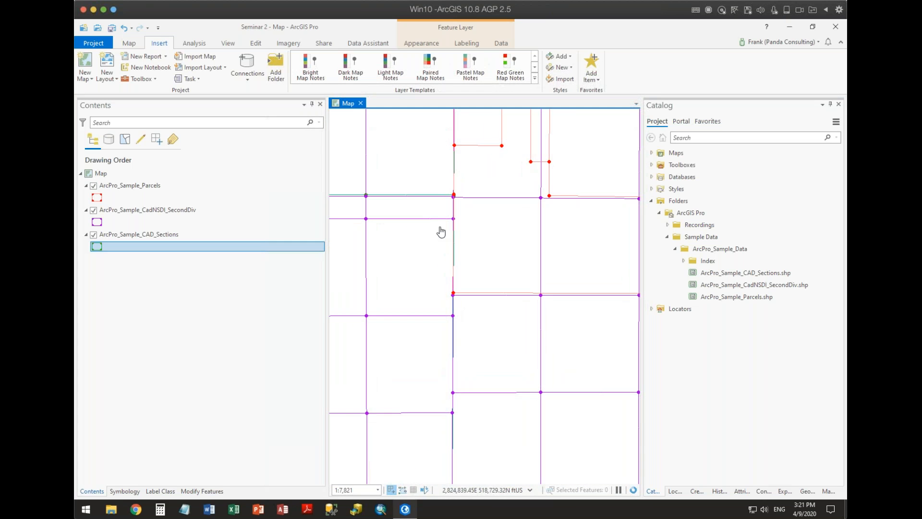
scroll(476, 225, "up", 3)
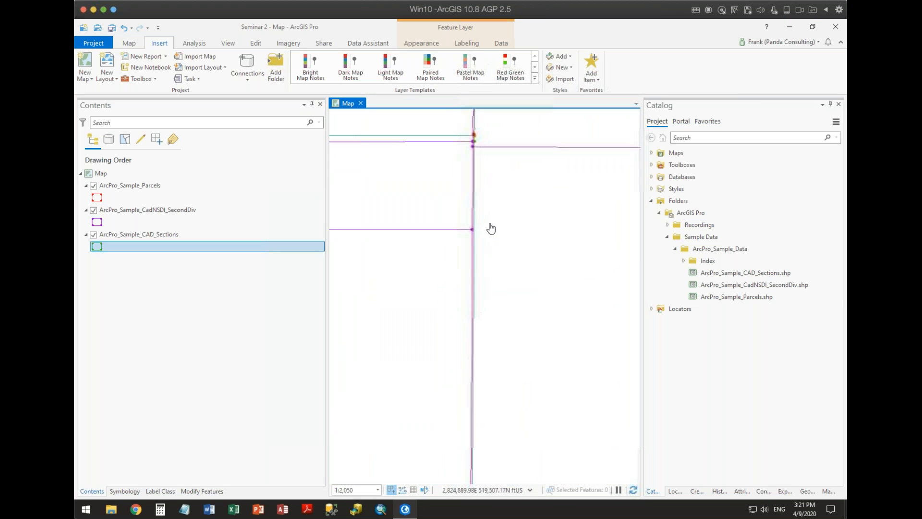
scroll(489, 225, "up", 2)
scroll(506, 260, "down", 5)
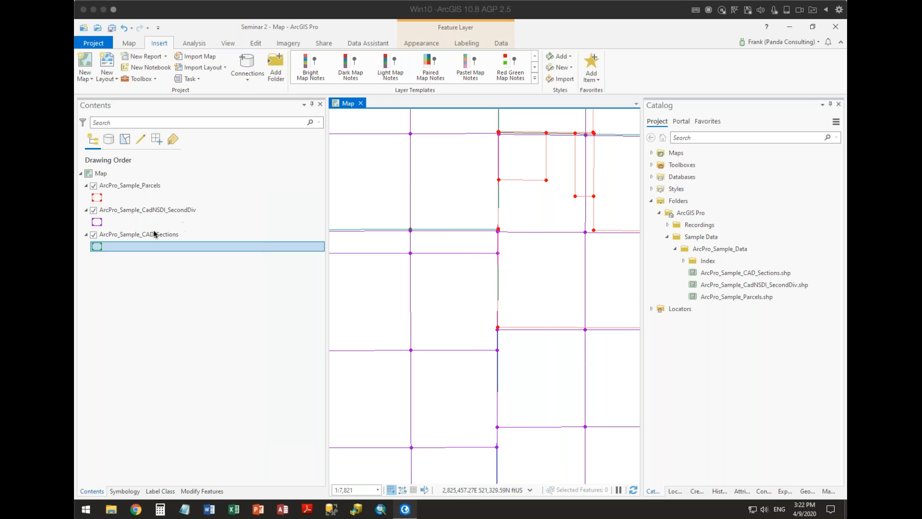
Symbolize the ArcPro_Sample_CAD_Sections layer by unique values of the SECNUM_1 field and review the resulting classes.
right_click(122, 234)
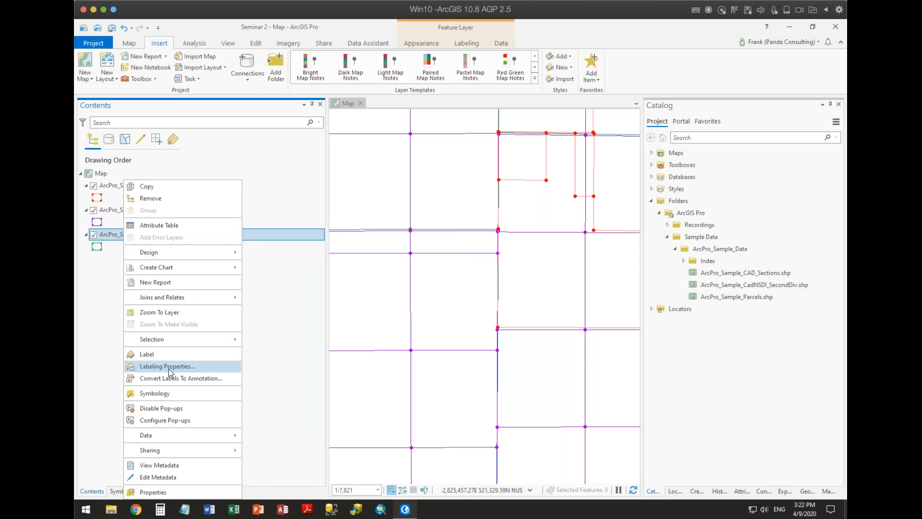
left_click(168, 392)
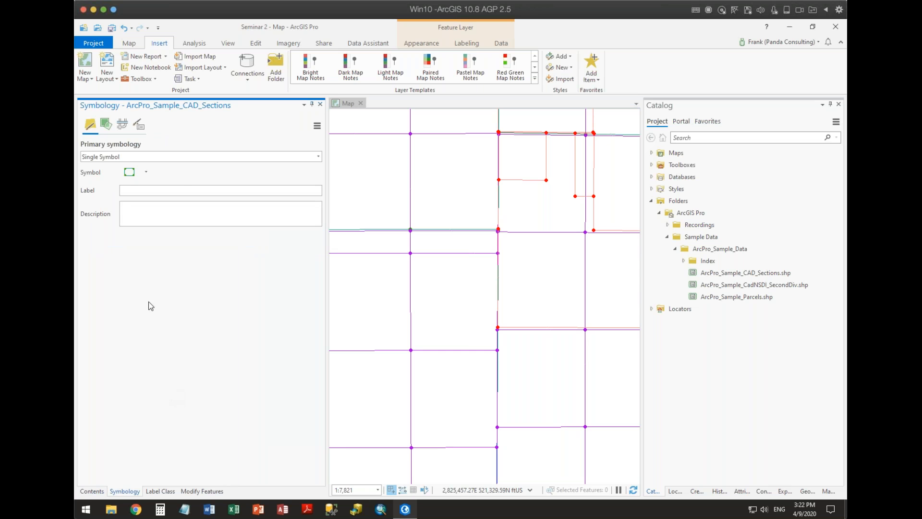
left_click(120, 158)
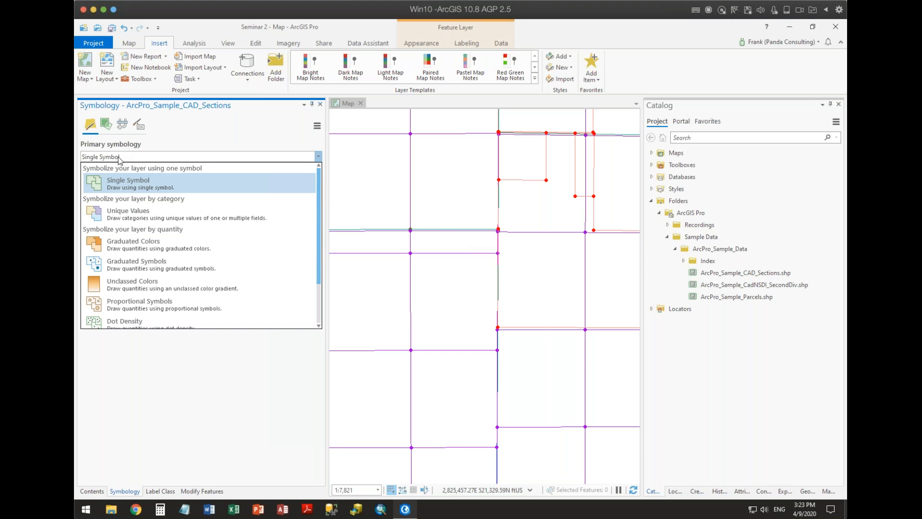
left_click(114, 216)
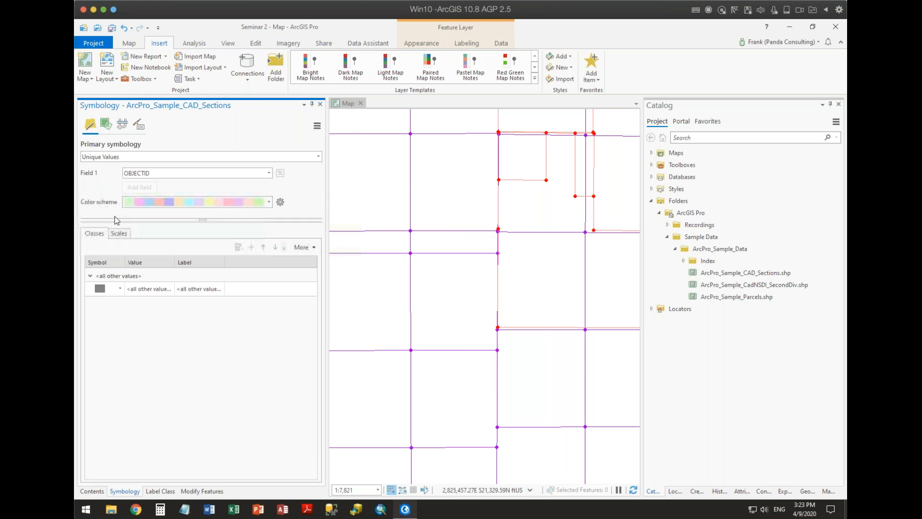
left_click(268, 173)
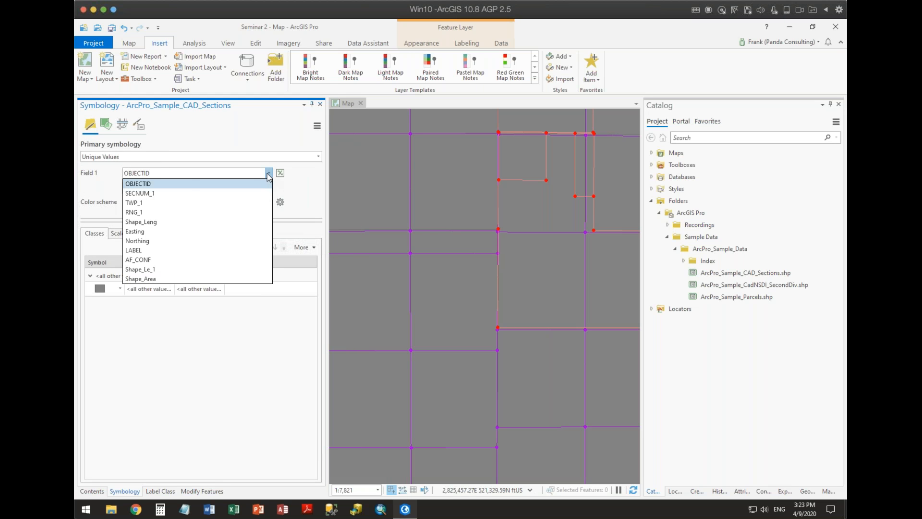
left_click(150, 193)
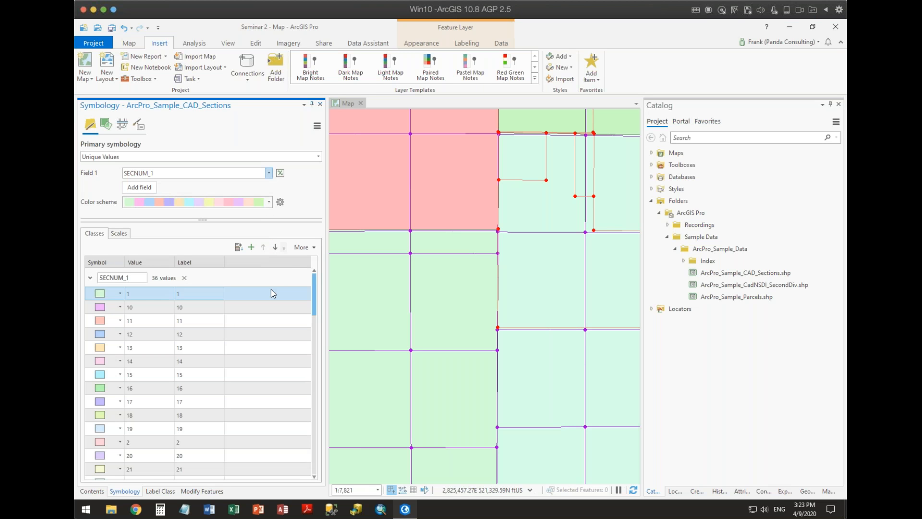
scroll(249, 367, "down", 7)
scroll(259, 371, "down", 1)
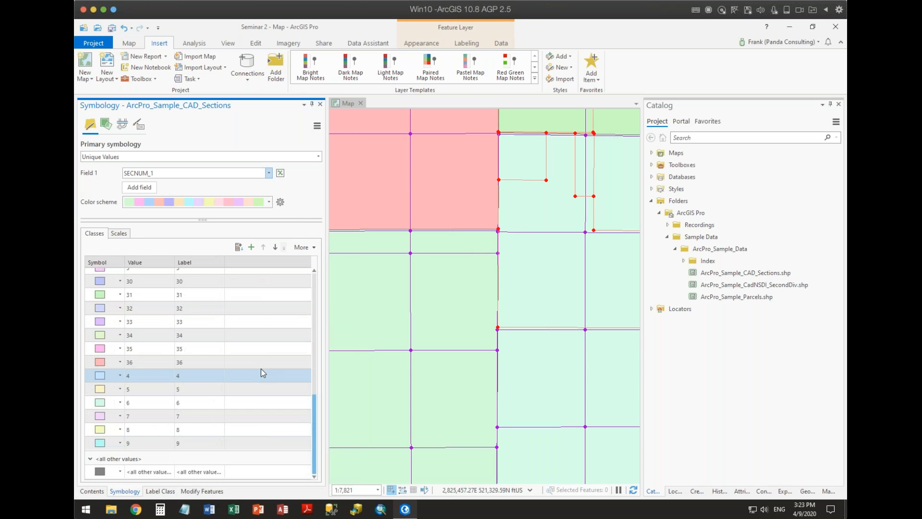
scroll(263, 370, "up", 3)
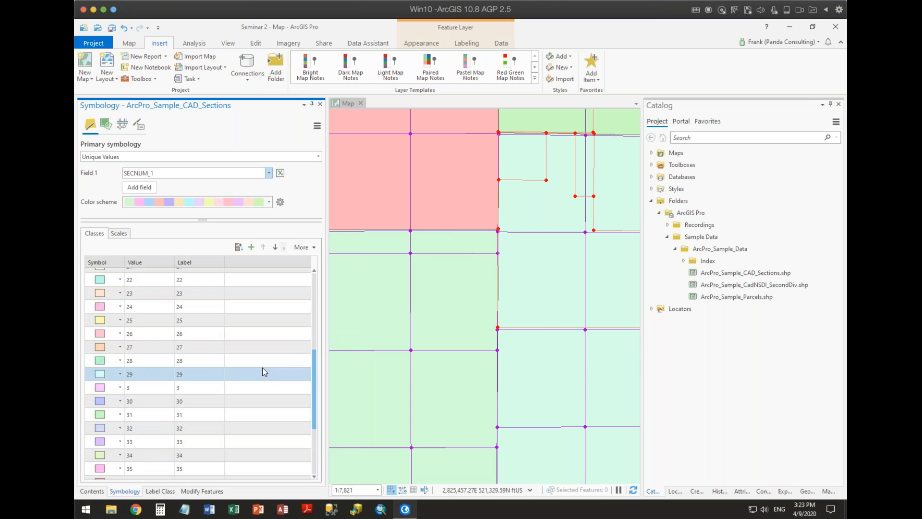
Examine the unique-value section classes and how their colors fill the sections on the map, both at full extent and close up.
scroll(263, 369, "up", 5)
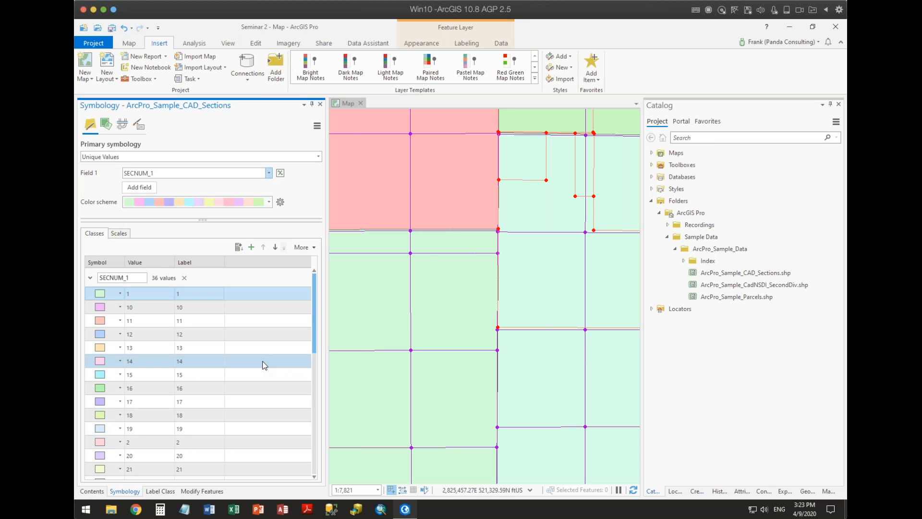
scroll(516, 261, "down", 2)
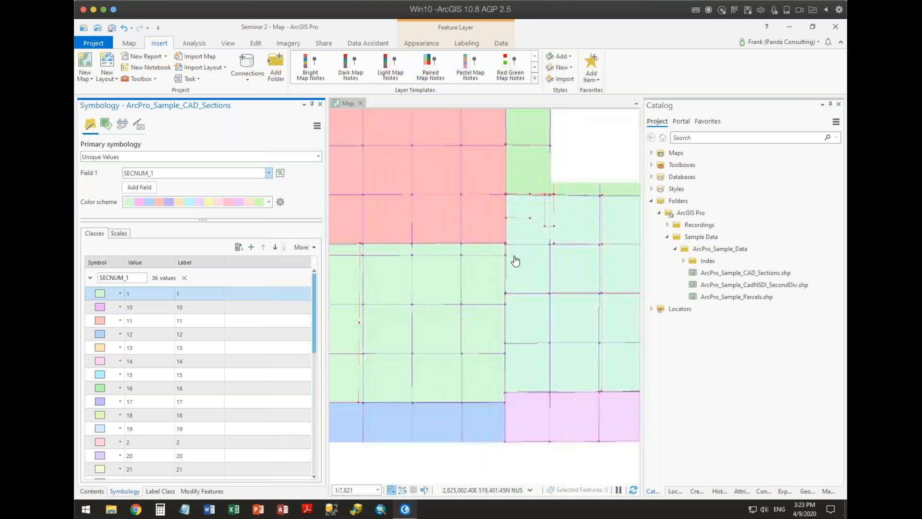
scroll(515, 261, "down", 8)
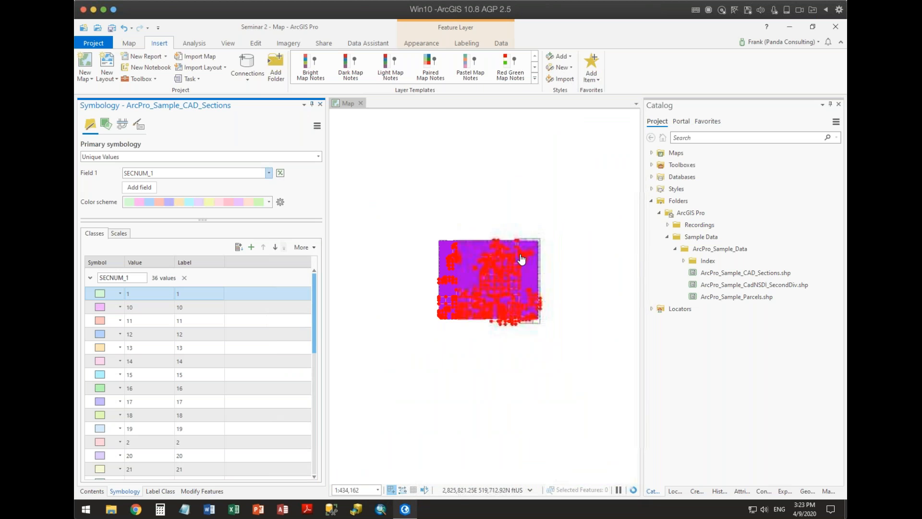
scroll(522, 259, "up", 5)
scroll(522, 259, "up", 4)
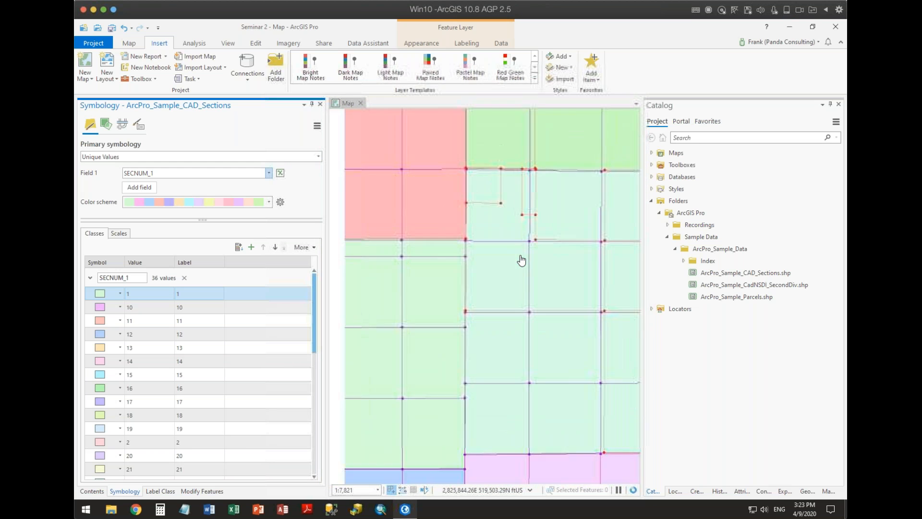
scroll(521, 260, "down", 2)
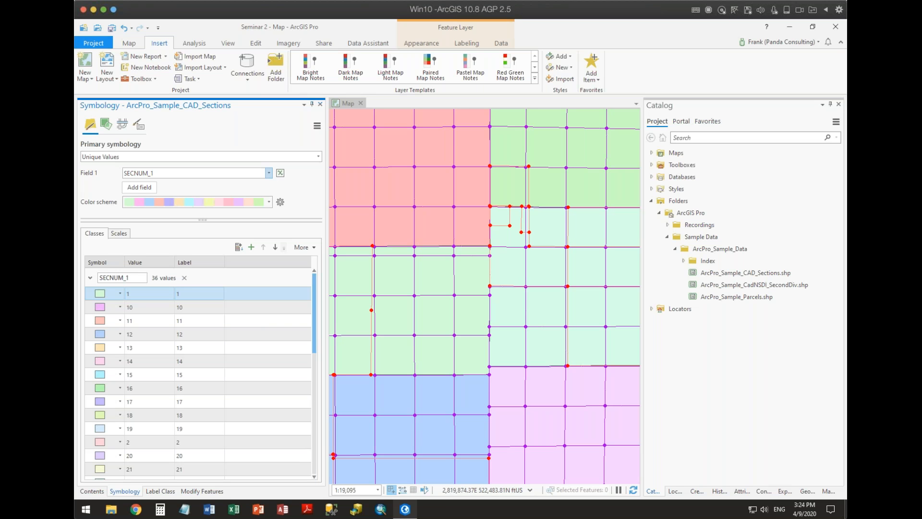
Undo the two unique-value symbology changes on the ArcPro_Sample_CAD_Sections layer.
left_click(132, 29)
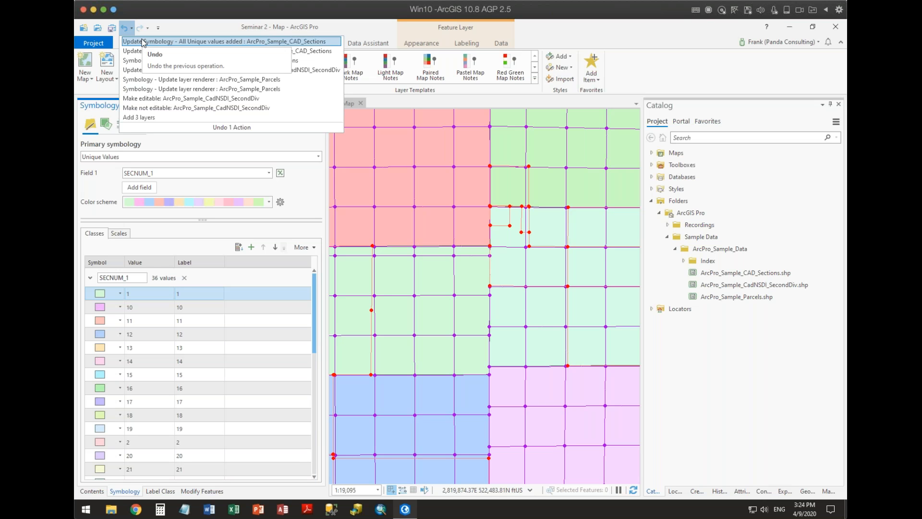
left_click(143, 42)
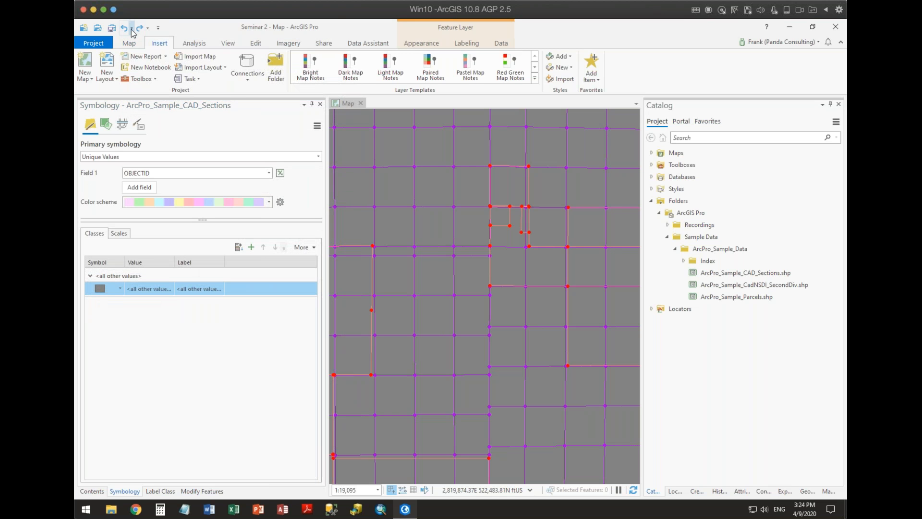
left_click(131, 28)
left_click(139, 42)
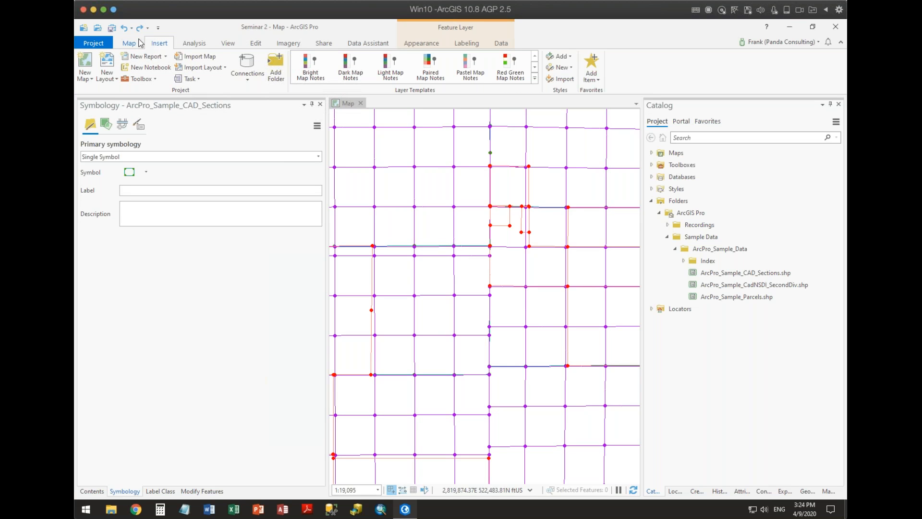
Review the lists of operations that can be undone and redone, without applying any of them.
left_click(131, 29)
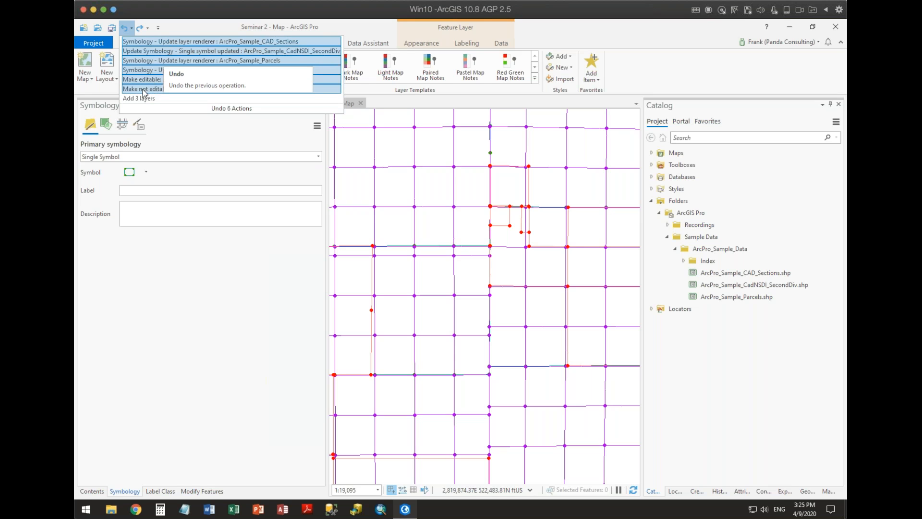
left_click(192, 27)
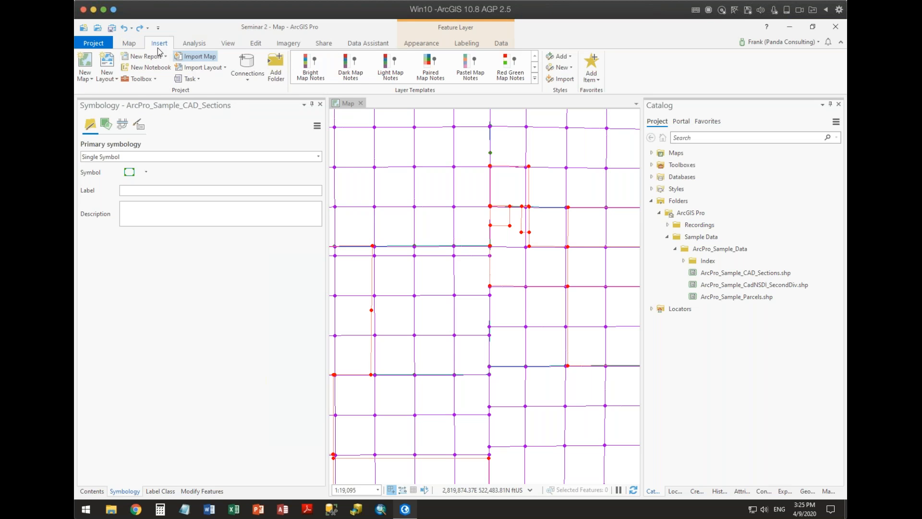
left_click(131, 28)
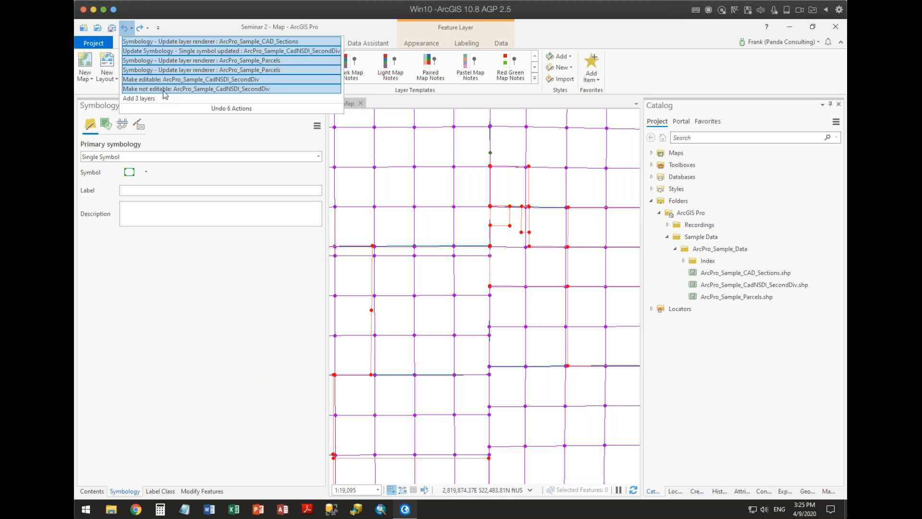
left_click(185, 30)
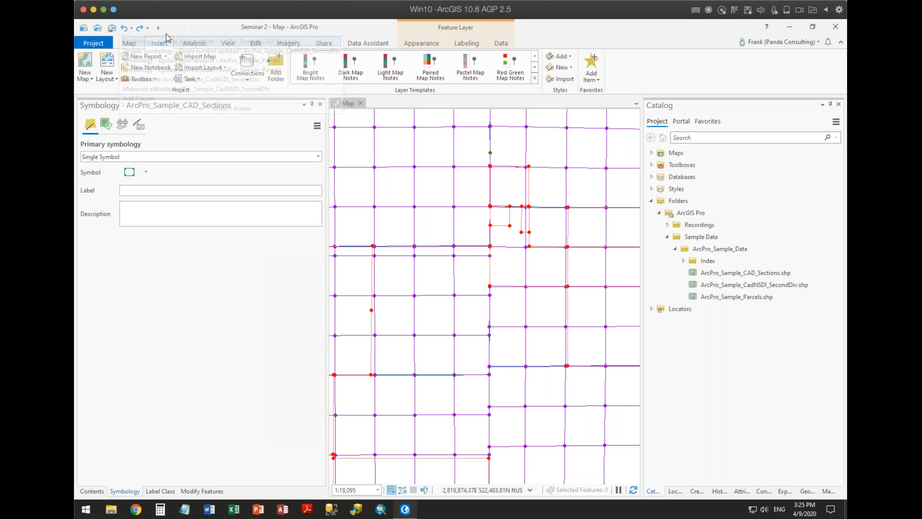
left_click(148, 32)
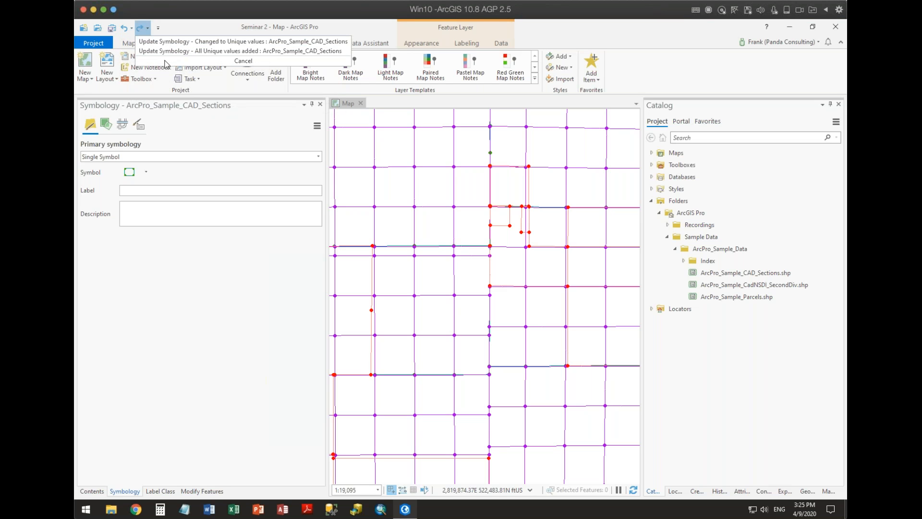
left_click(221, 90)
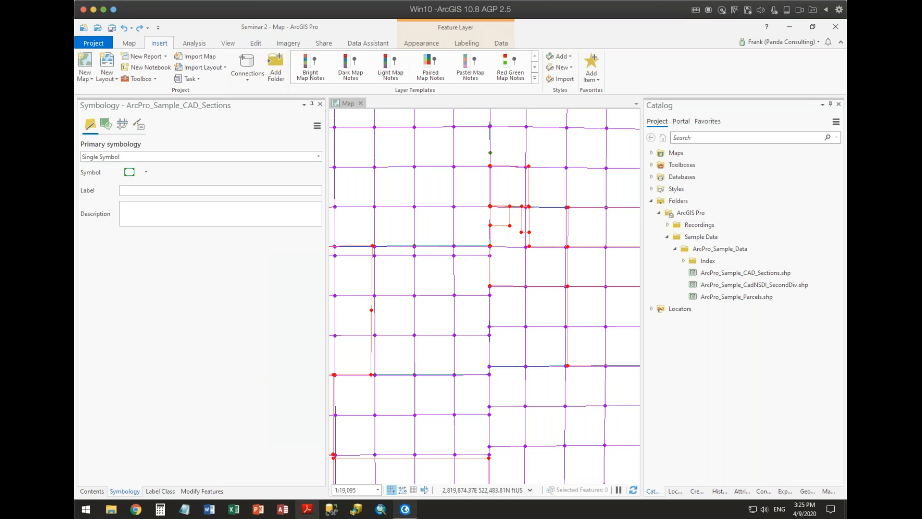
Search the map's contents for "2", clear the search and expand the map's layer list again.
left_click(172, 310)
left_click(92, 491)
left_click(158, 123)
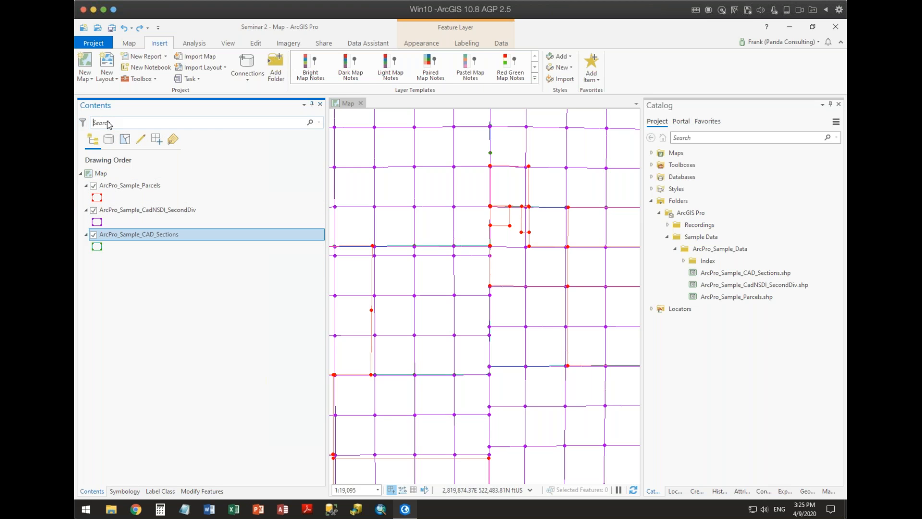
type("2")
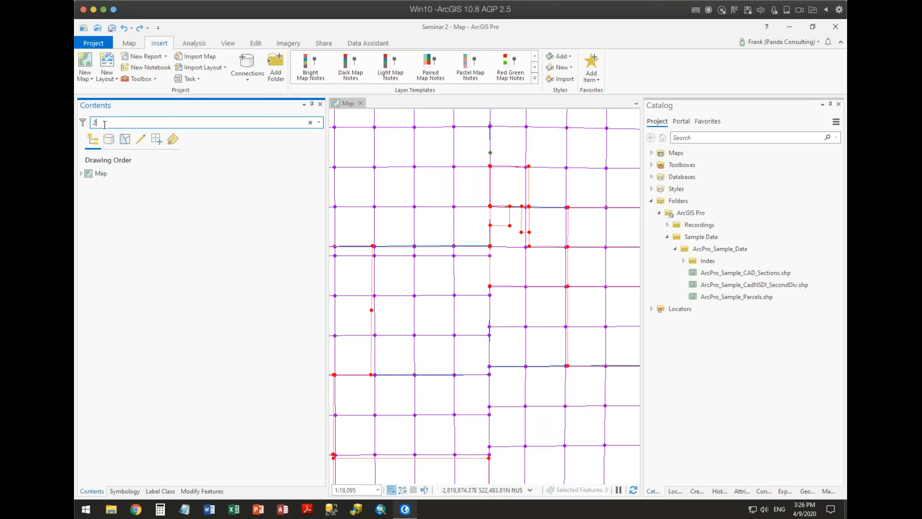
left_click_drag(97, 123, 93, 122)
key("BackSpace")
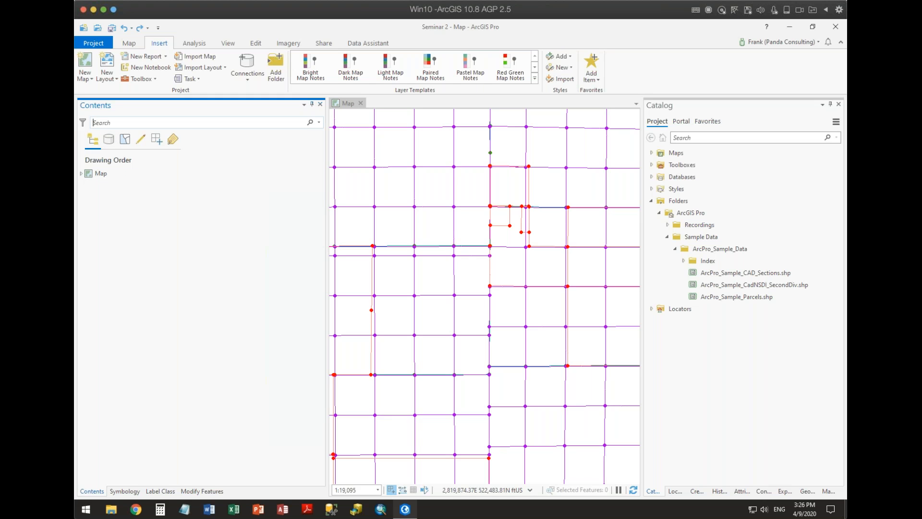
left_click(319, 123)
left_click(322, 158)
left_click(82, 174)
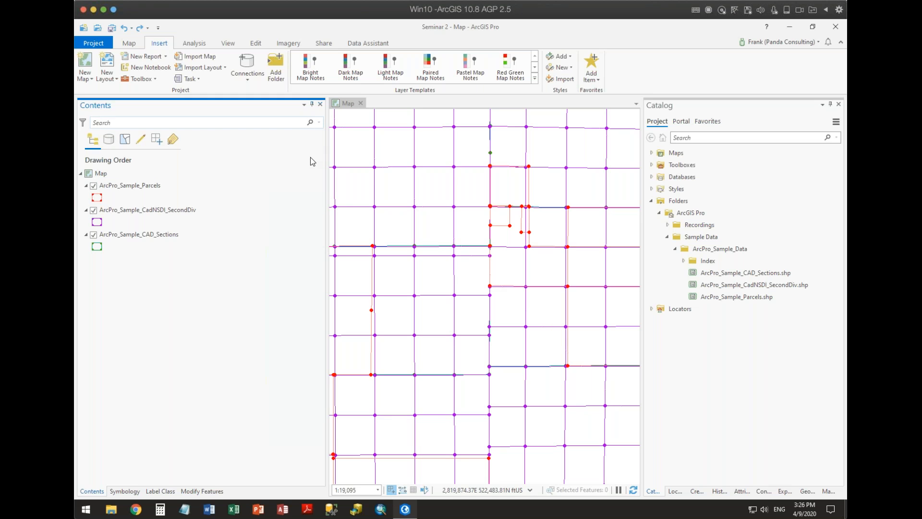
Collapse and re-expand the map's layer list in the drawing order.
left_click(318, 185)
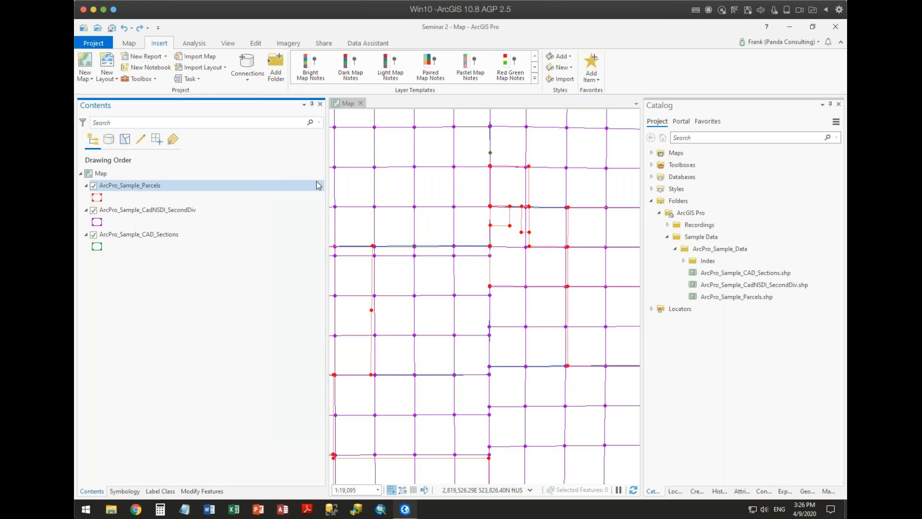
left_click(82, 175)
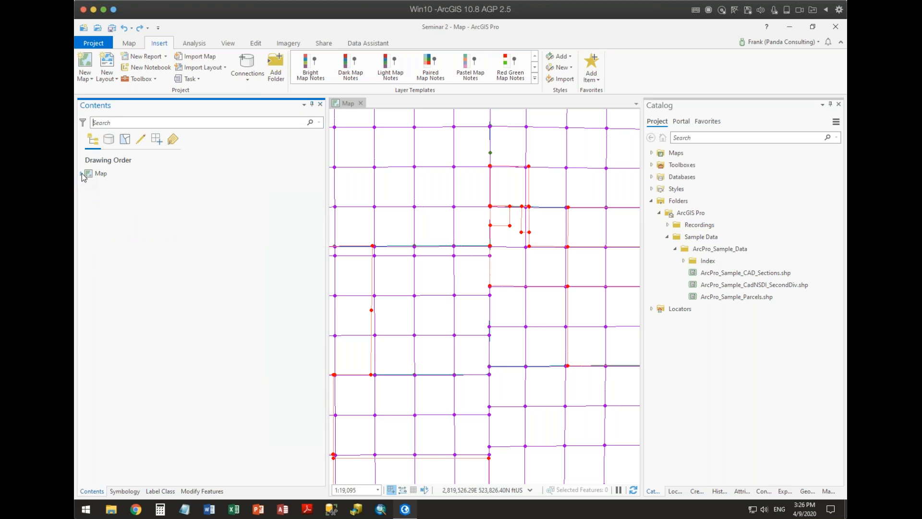
left_click(81, 175)
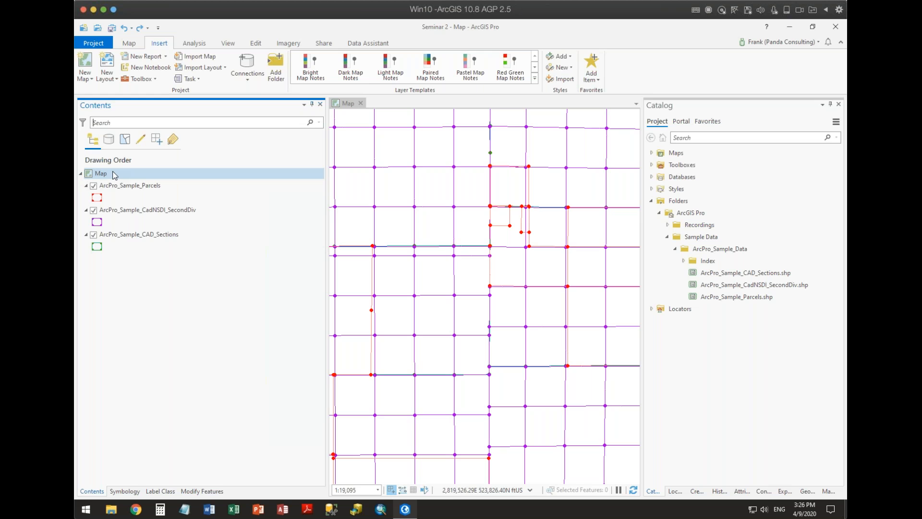
left_click(81, 174)
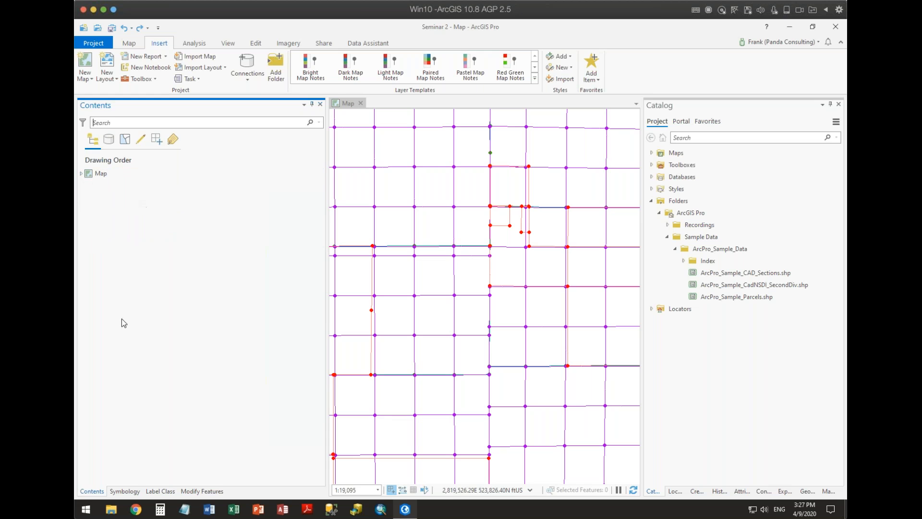
left_click(81, 173)
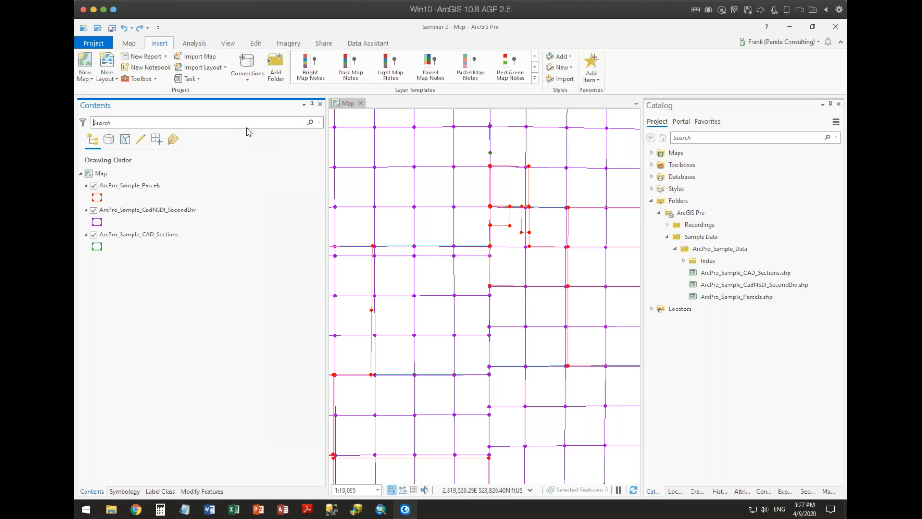
Check the undo history again and close it without undoing anything.
left_click(132, 28)
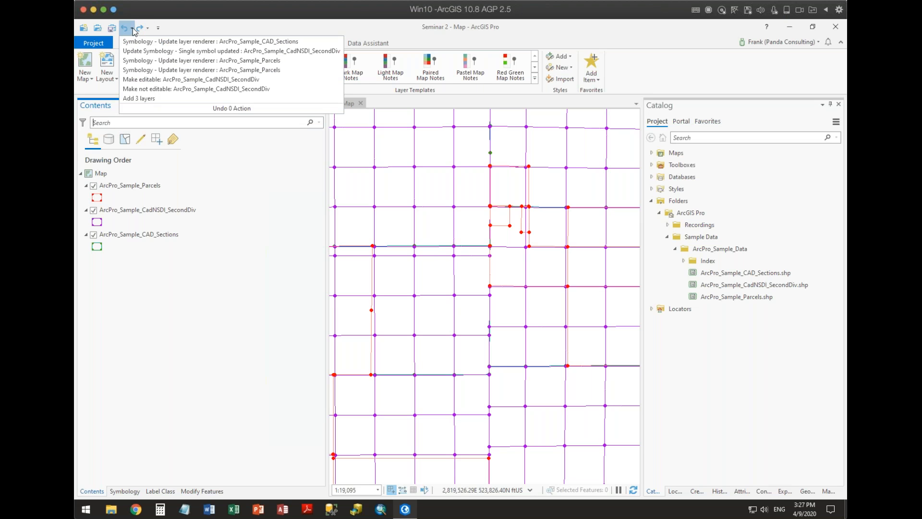
left_click(182, 26)
left_click(204, 194)
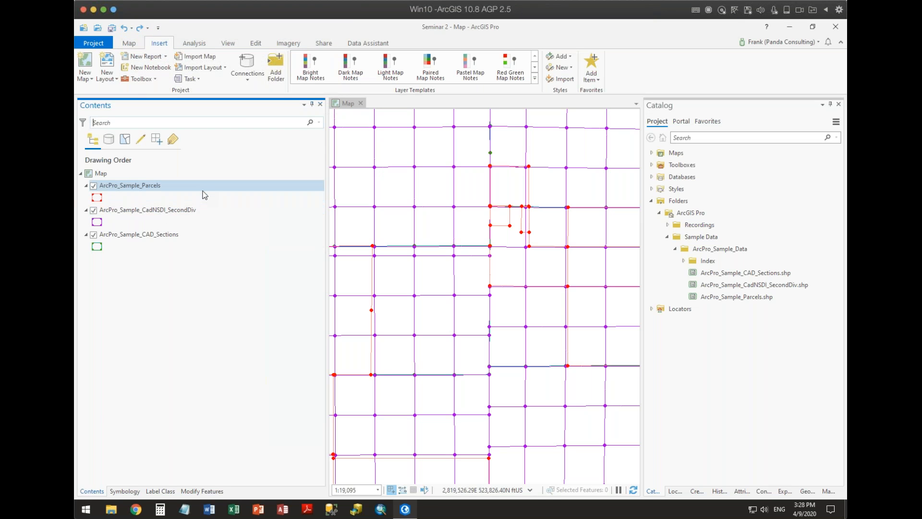
Review the project's current settings and the general and editing options, including session and versioning, and cancel back to the map.
left_click(94, 43)
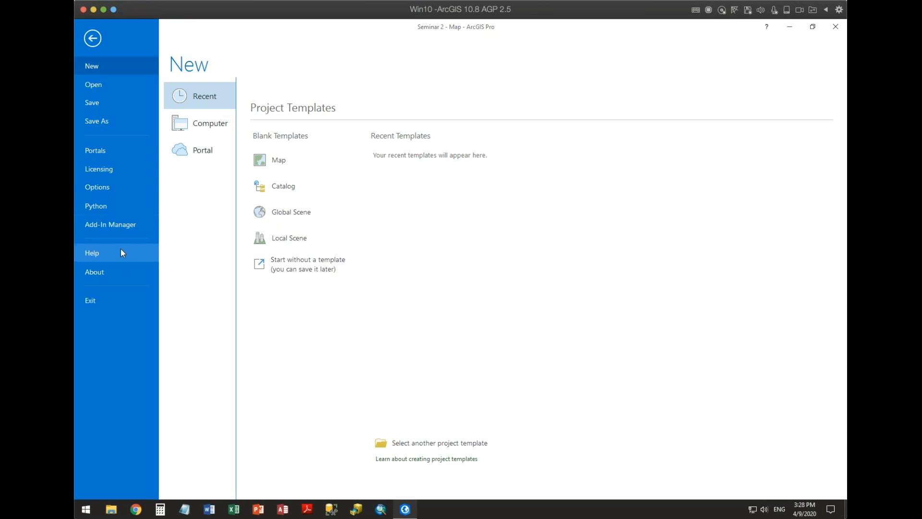
left_click(103, 185)
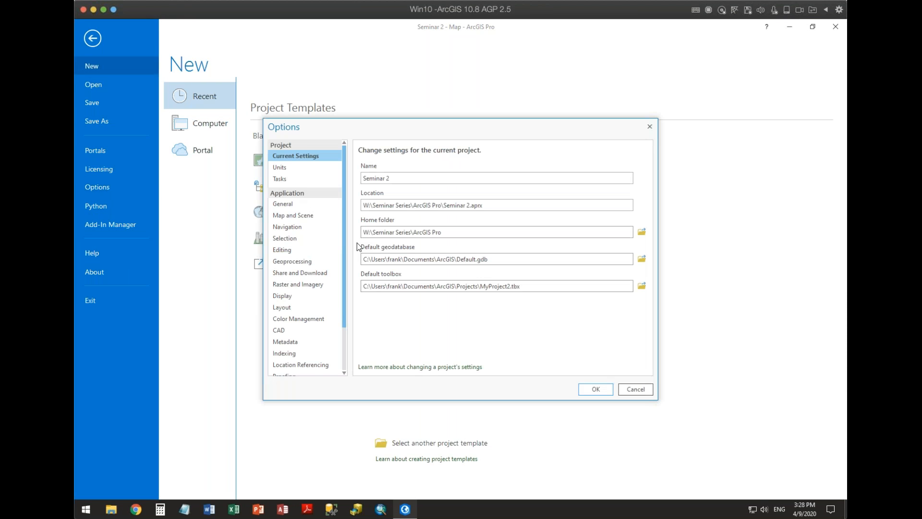
left_click(295, 205)
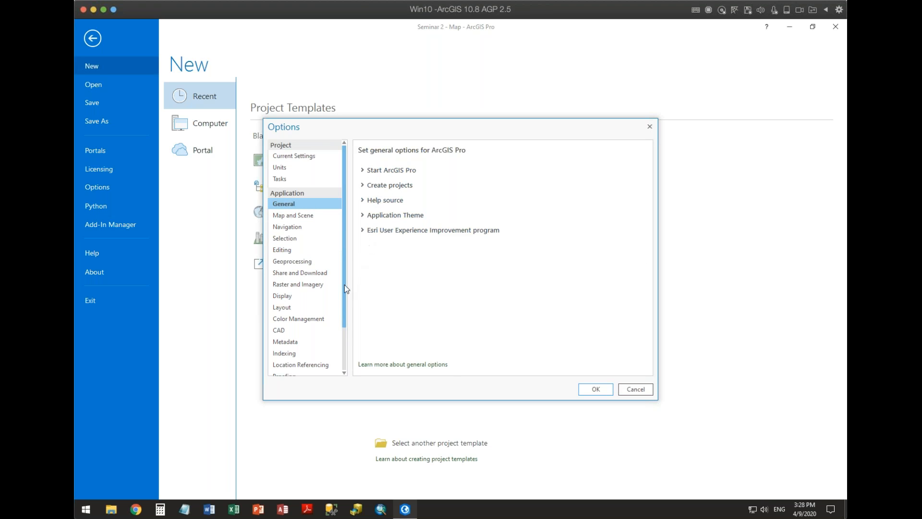
left_click(288, 249)
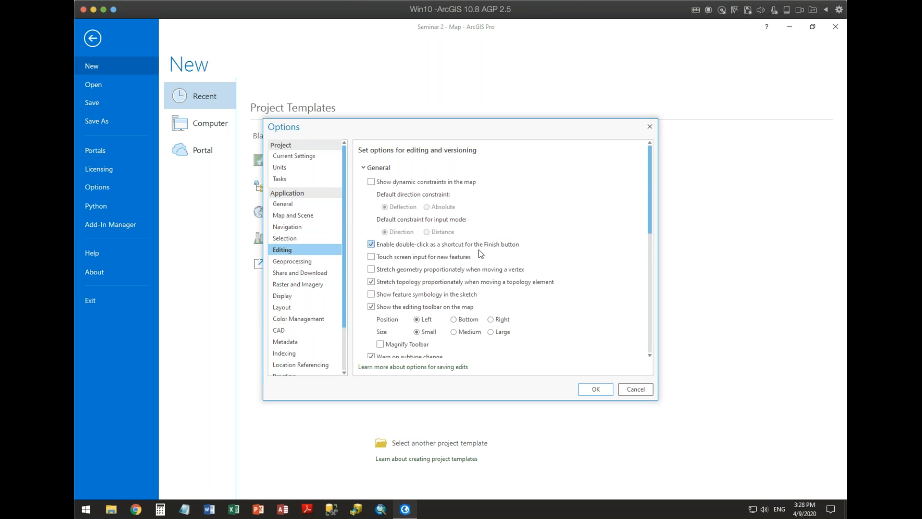
scroll(482, 249, "down", 7)
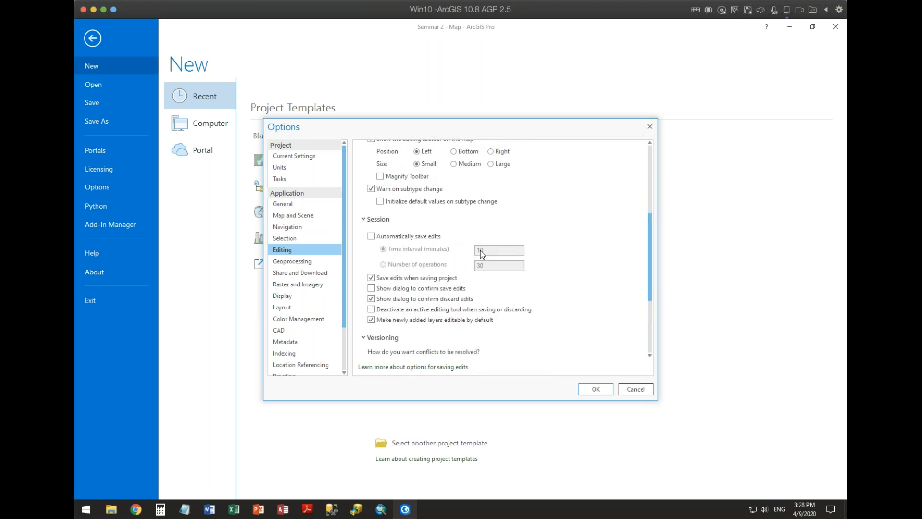
scroll(481, 250, "down", 5)
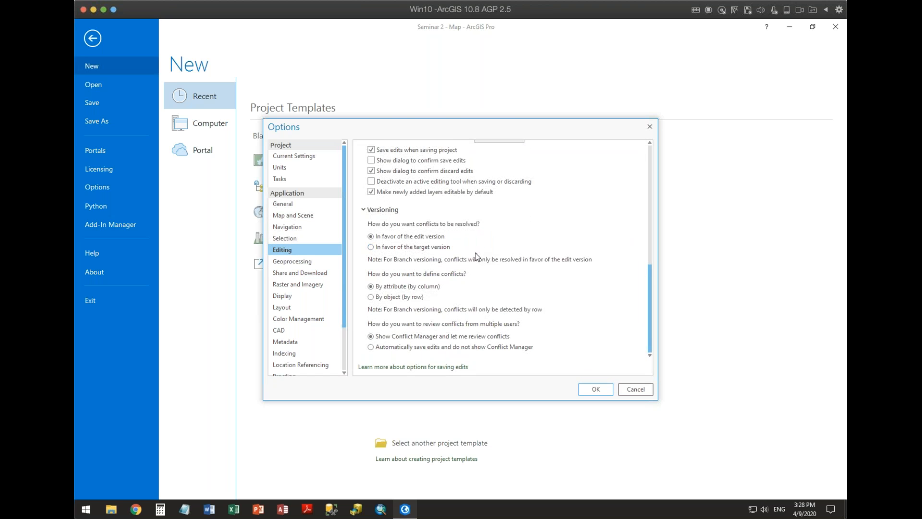
scroll(476, 256, "up", 8)
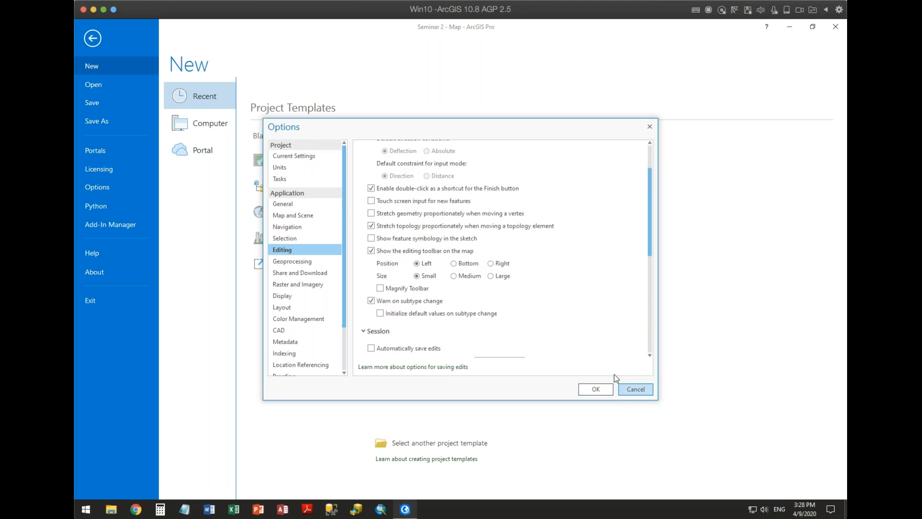
left_click(624, 387)
left_click(93, 38)
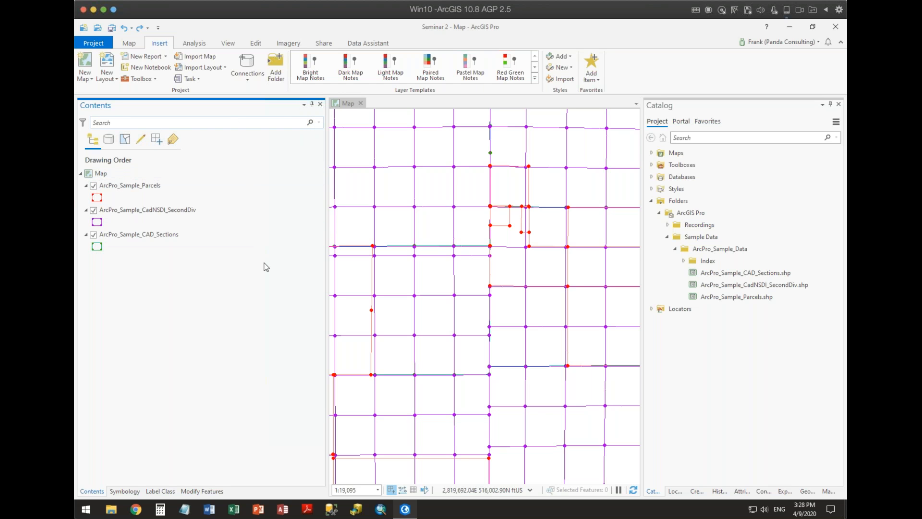
Open the Locate tool for searching the map.
left_click(129, 44)
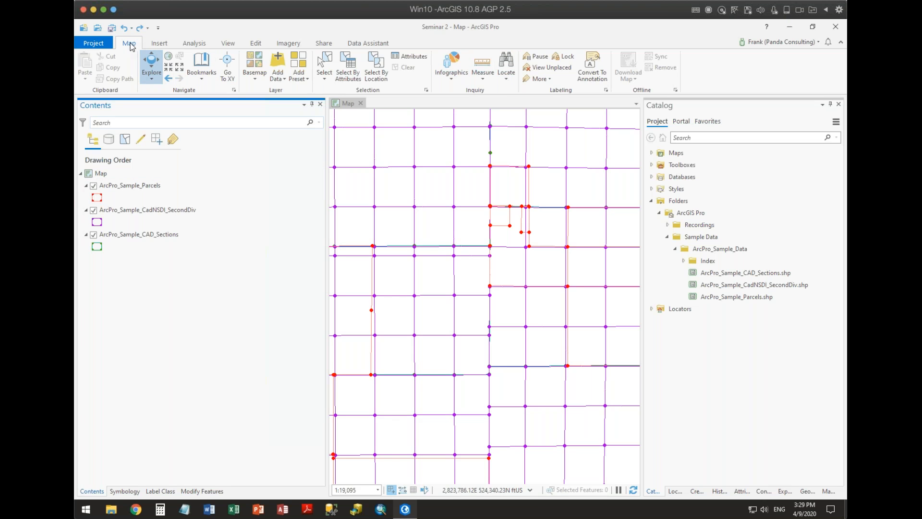
left_click(506, 67)
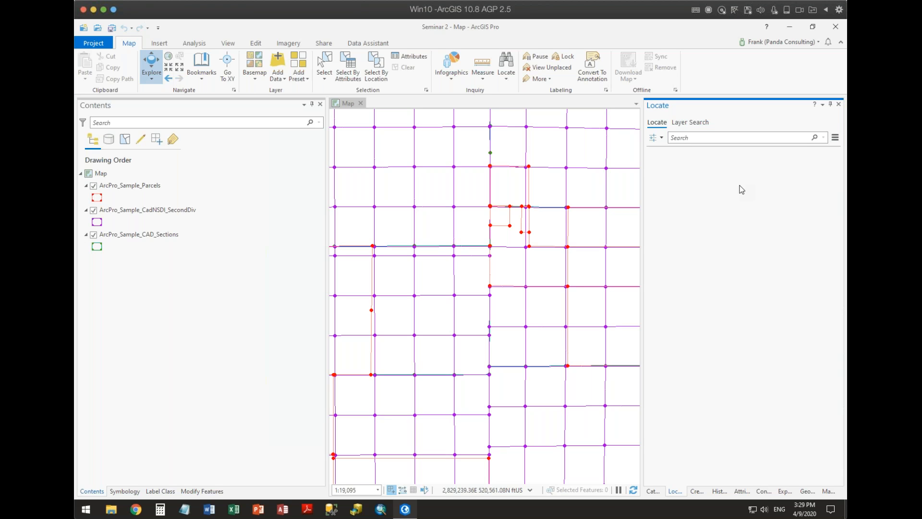
Add the ArcPro_Sample_CadNSDI_SecondDiv layer as a Locate provider with the PLSSID field's search mode set to Contains.
left_click(662, 138)
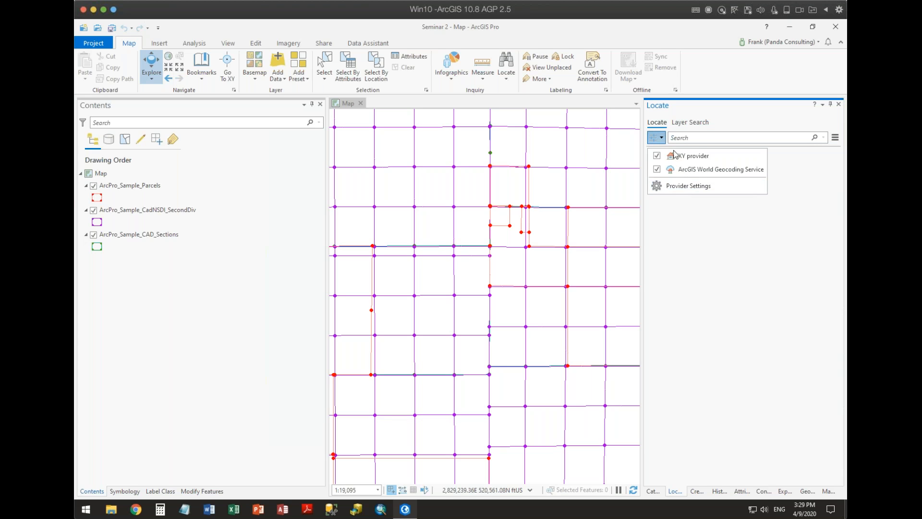
left_click(675, 187)
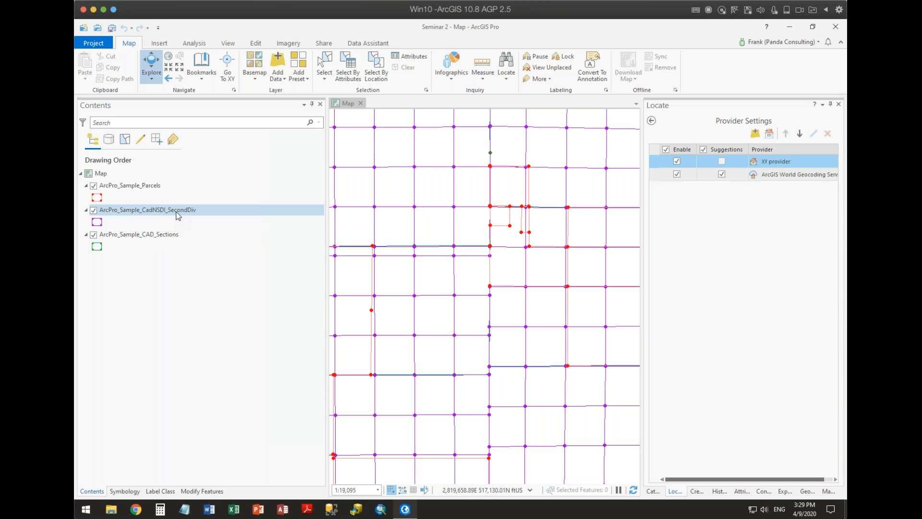
left_click(755, 134)
left_click(418, 217)
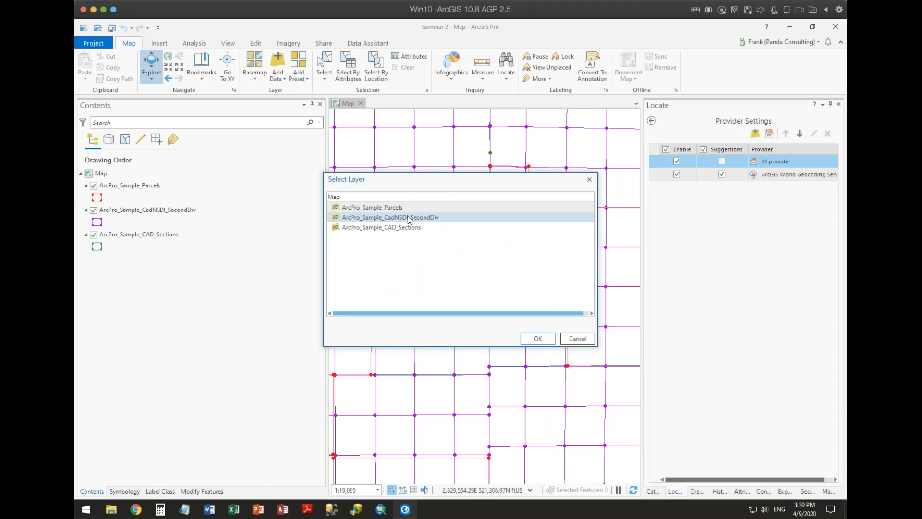
left_click(540, 339)
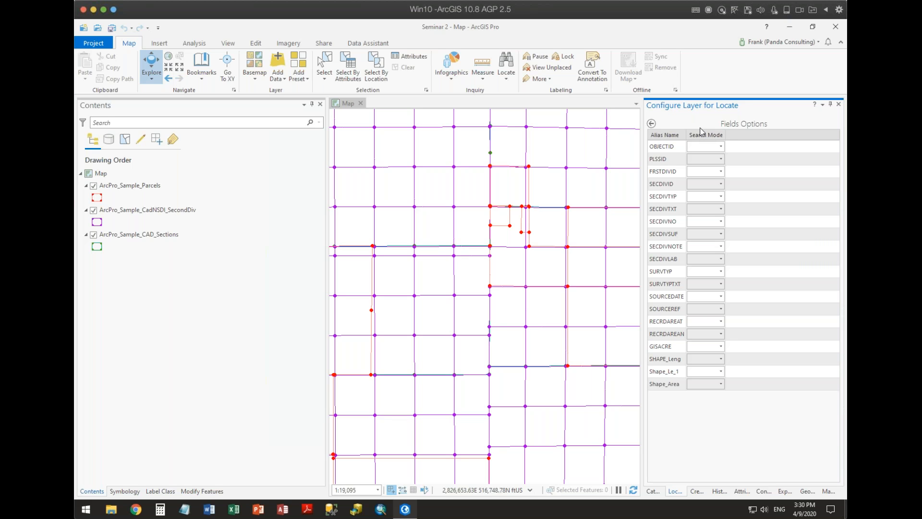
left_click(721, 159)
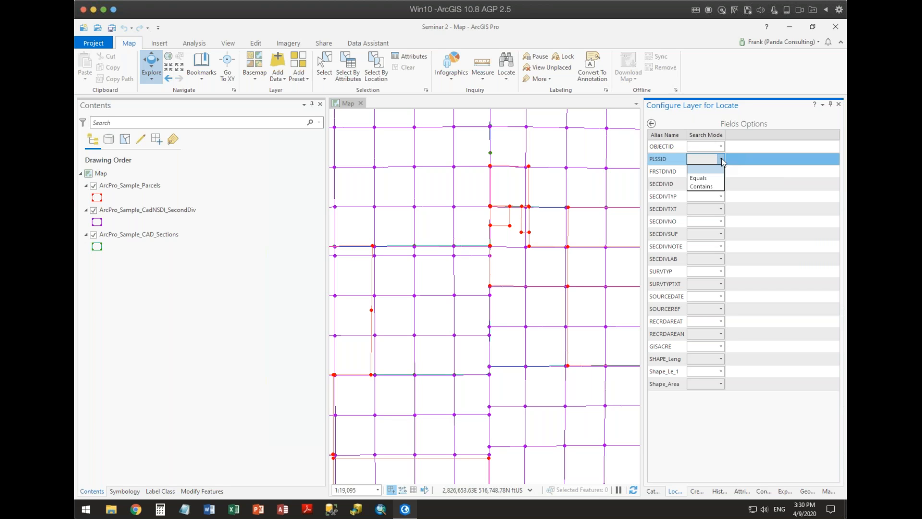
left_click(706, 186)
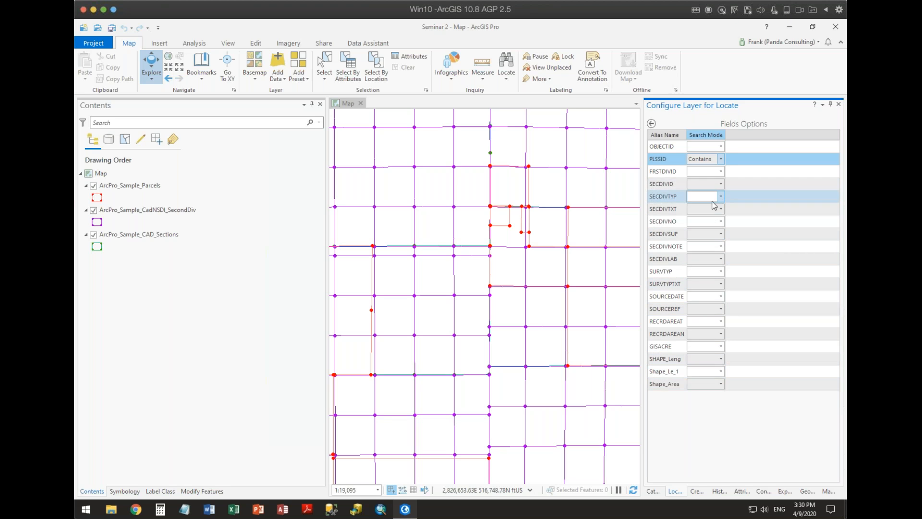
left_click(654, 125)
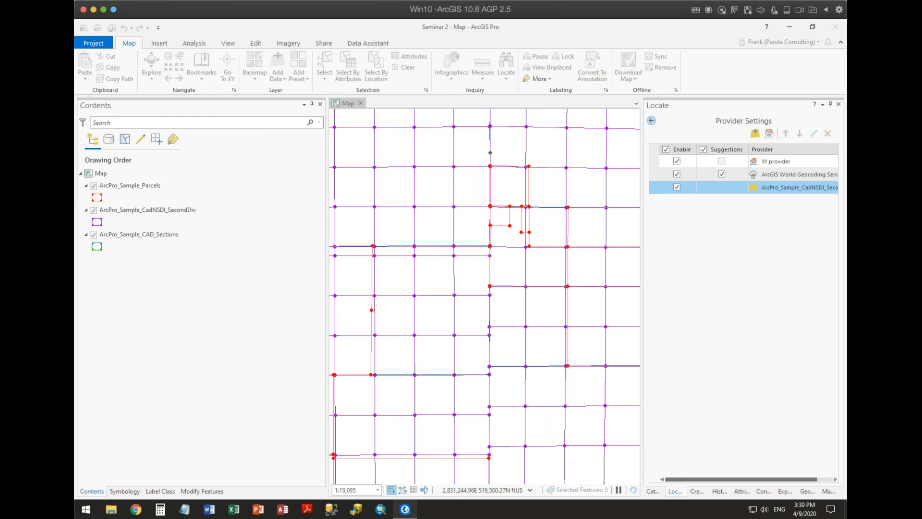
left_click(651, 121)
Locate "02" with all providers, collapse the ArcGIS World Geocoding Service results and look through the ArcPro_Sample_CadNSDI_SecondDiv matches.
left_click(739, 139)
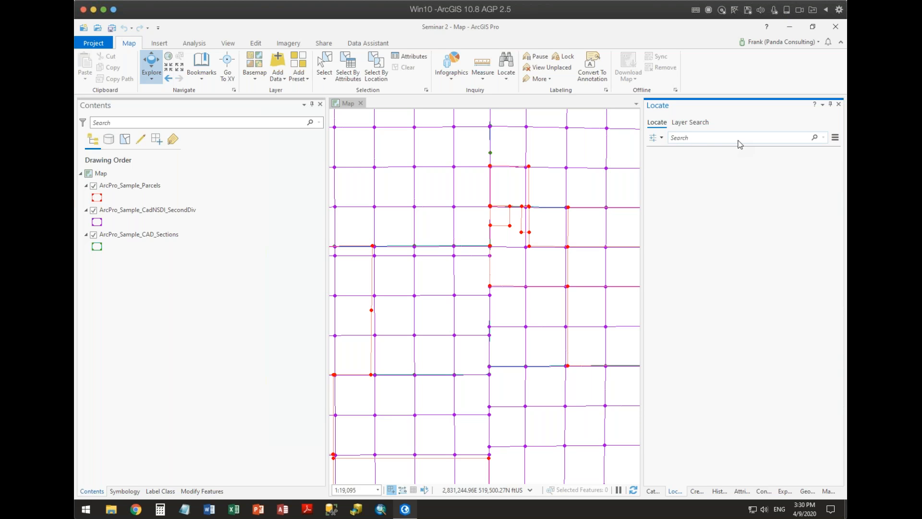
type("02")
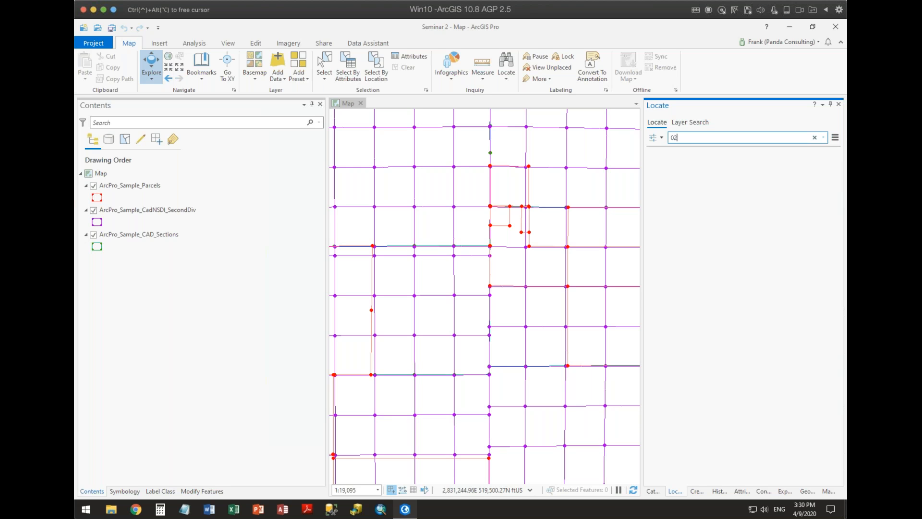
key("Return")
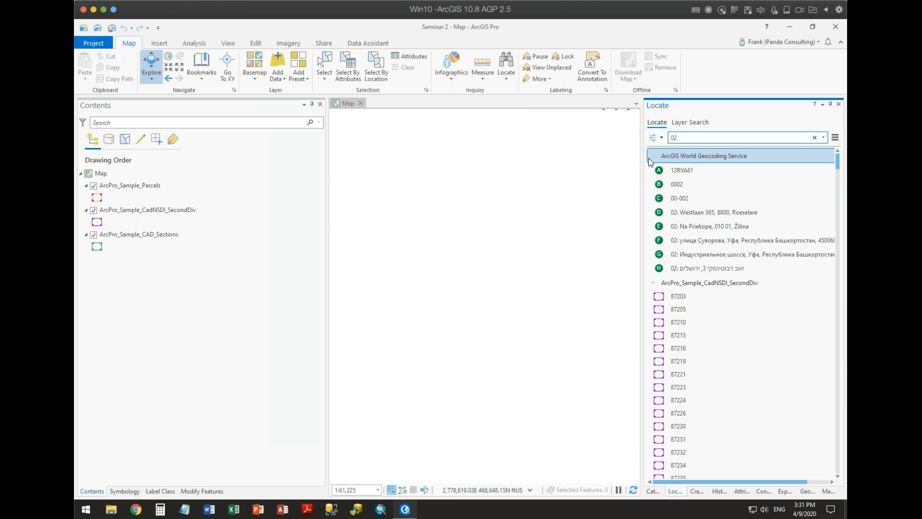
left_click(684, 157)
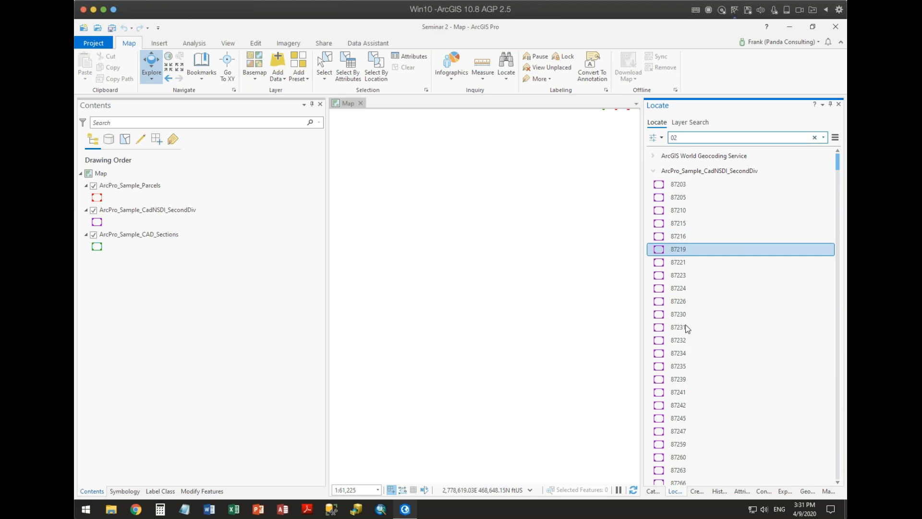
scroll(689, 339, "down", 4)
scroll(691, 344, "down", 3)
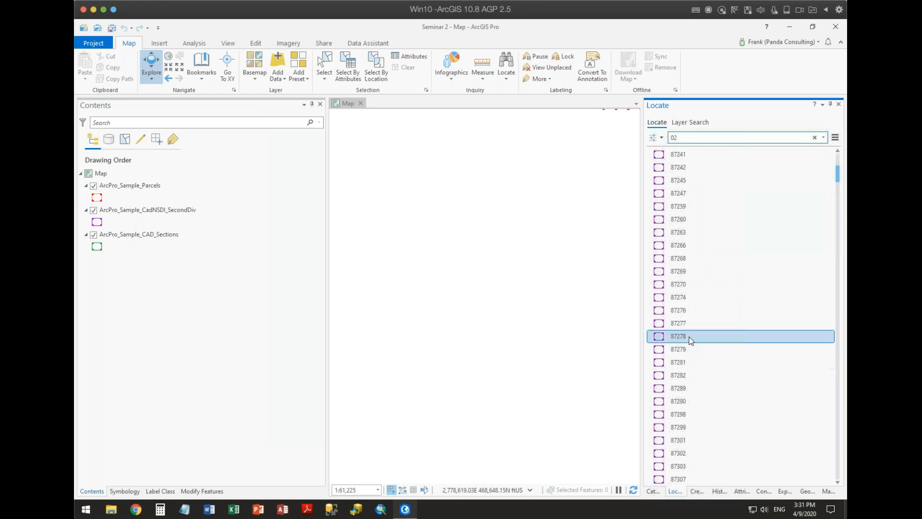
scroll(690, 341, "up", 10)
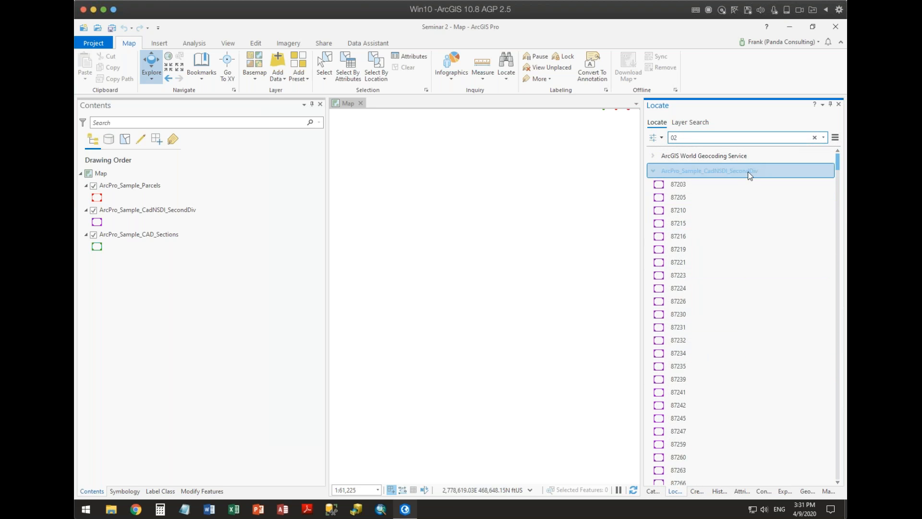
scroll(736, 288, "down", 4)
scroll(736, 286, "down", 5)
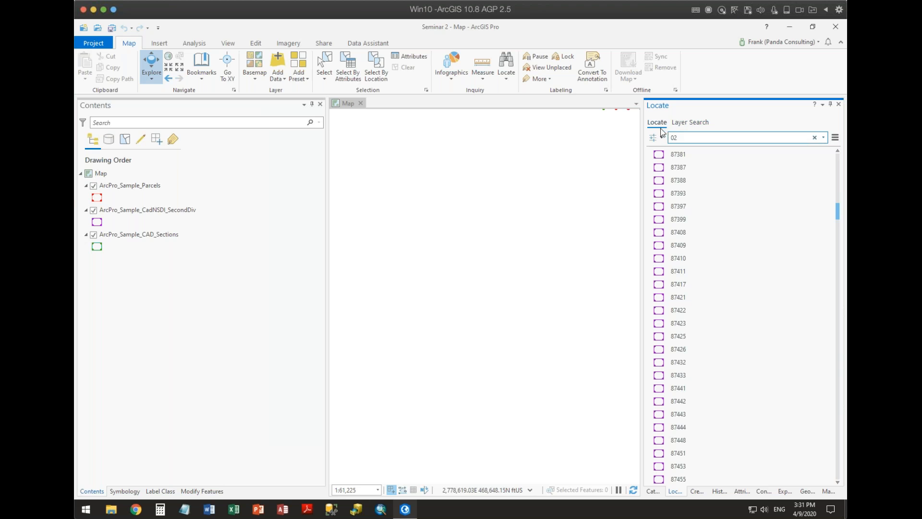
Disable the XY provider and the ArcGIS World Geocoding Service in Locate, keeping only the ArcPro_Sample_CadNSDI_SecondDiv layer enabled.
left_click(656, 139)
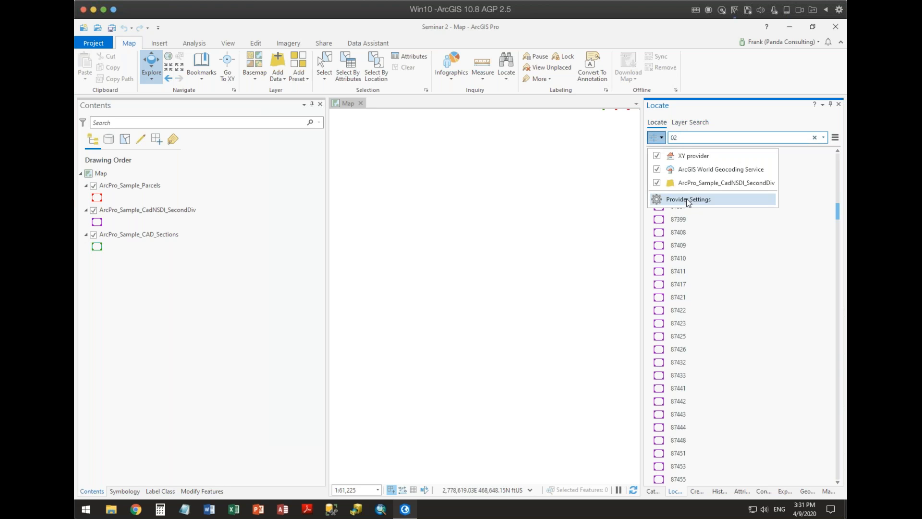
left_click(688, 199)
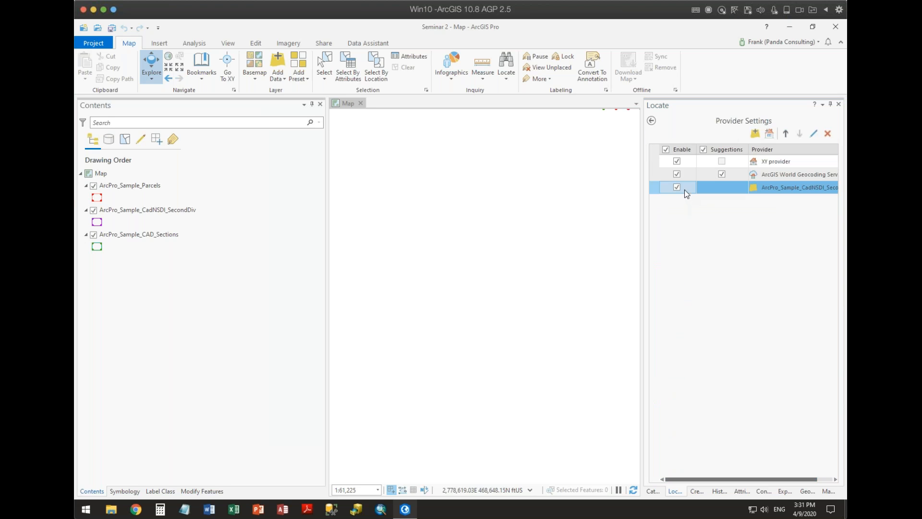
left_click(739, 193)
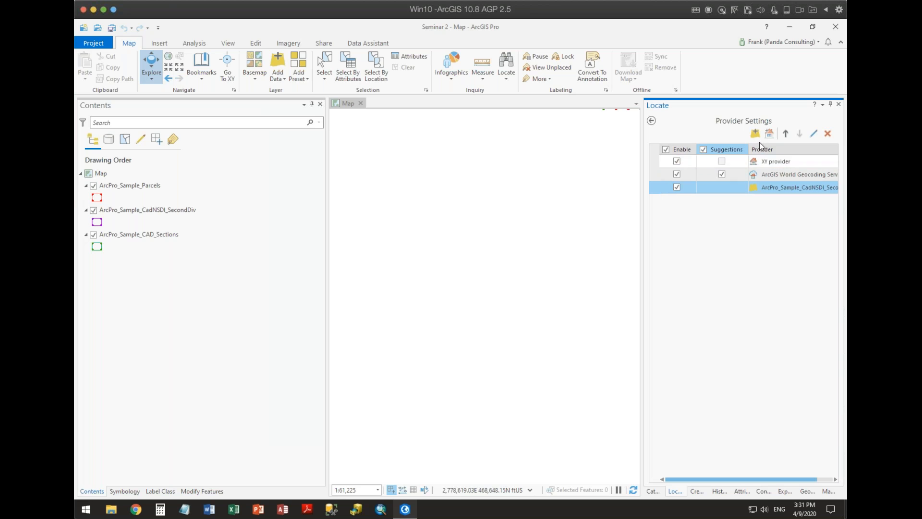
left_click(757, 188)
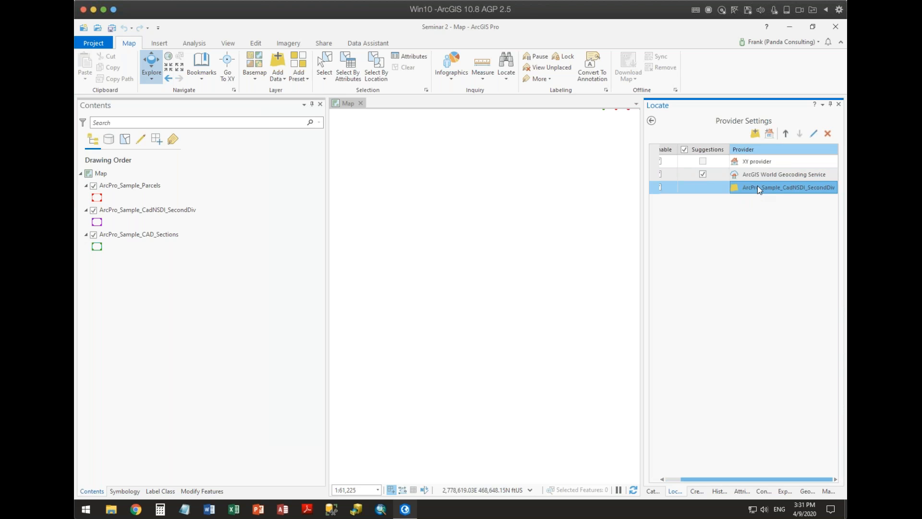
left_click(651, 120)
left_click(658, 138)
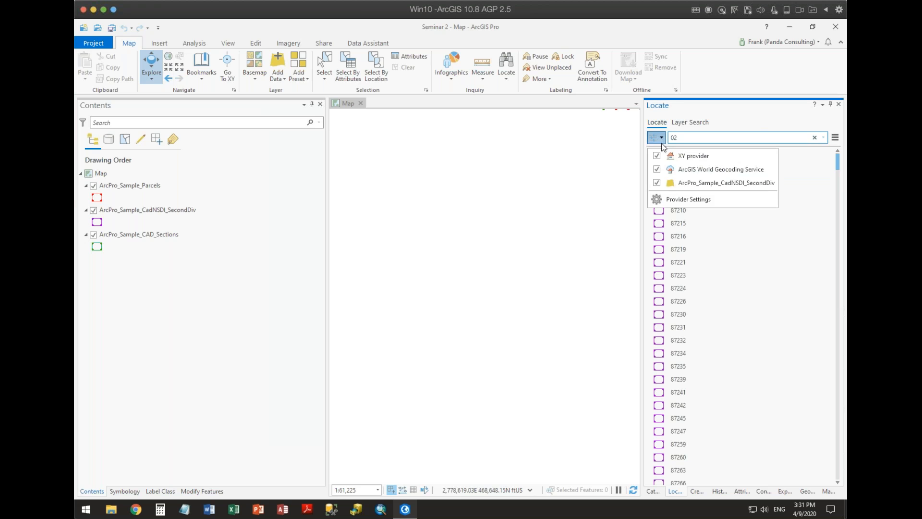
left_click(671, 183)
left_click(658, 138)
left_click(695, 184)
left_click(658, 138)
left_click(663, 138)
left_click(663, 138)
left_click(744, 130)
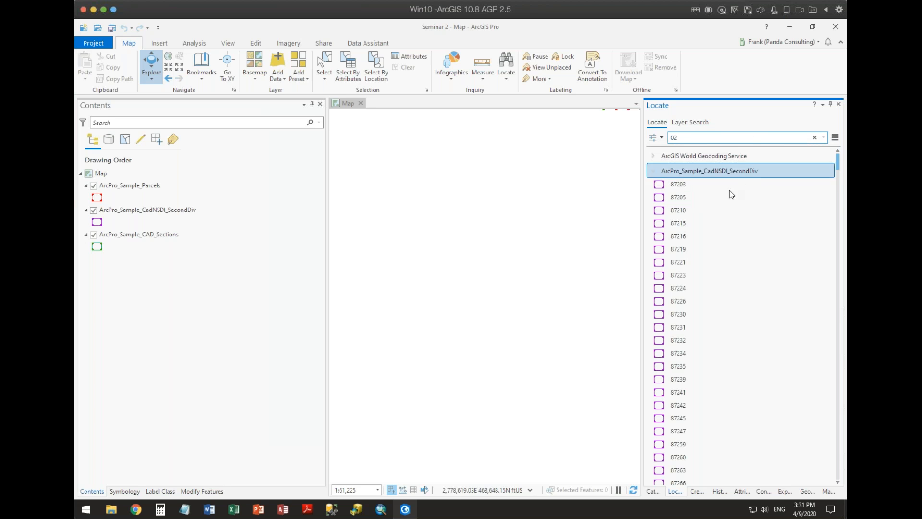
Disable the ArcPro_Sample_CadNSDI_SecondDiv layer provider in the Locate provider settings and remove it from the list.
left_click(662, 138)
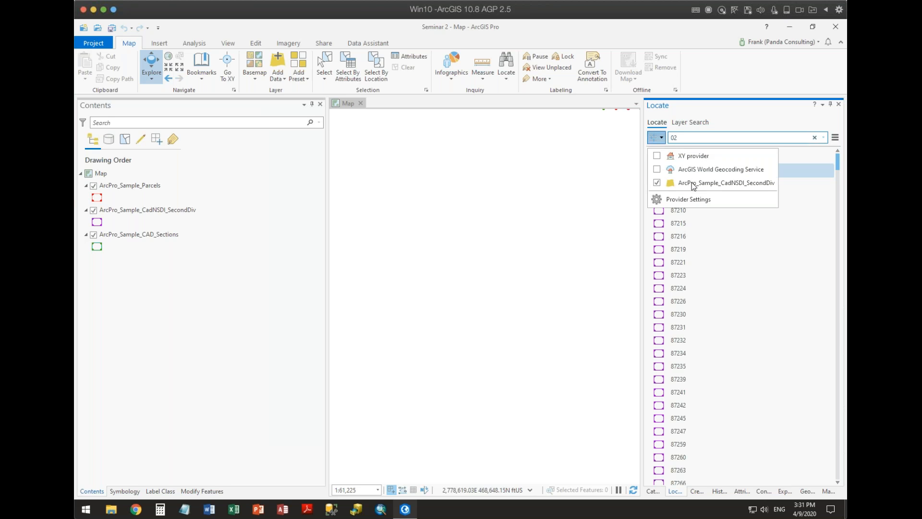
left_click(682, 199)
left_click(753, 191)
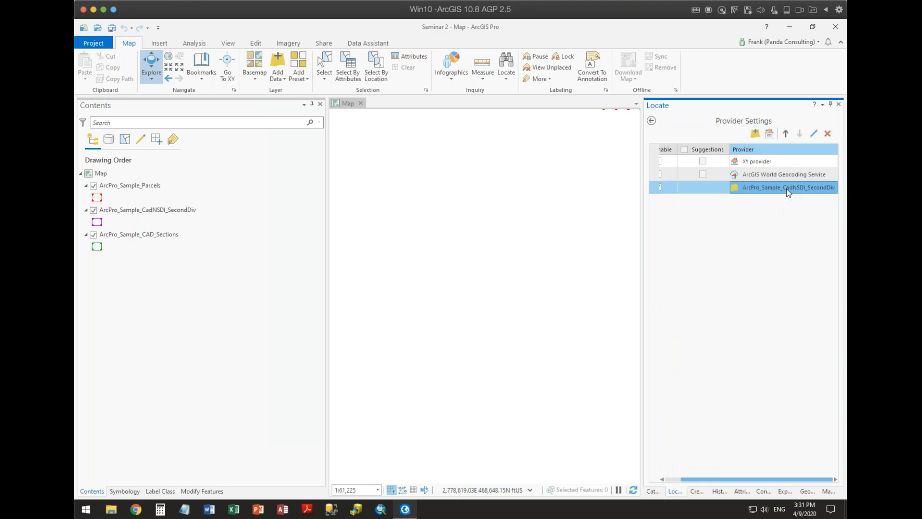
left_click(768, 134)
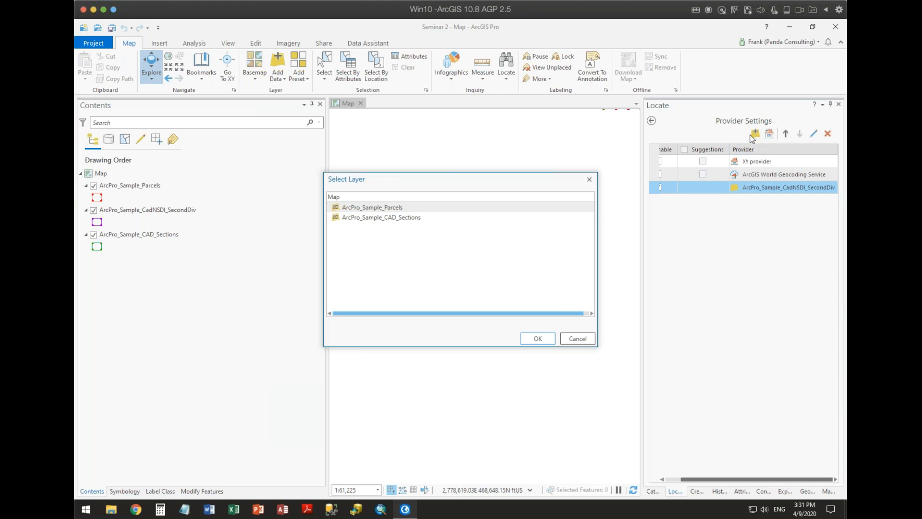
left_click(579, 339)
left_click_drag(721, 480, 707, 480)
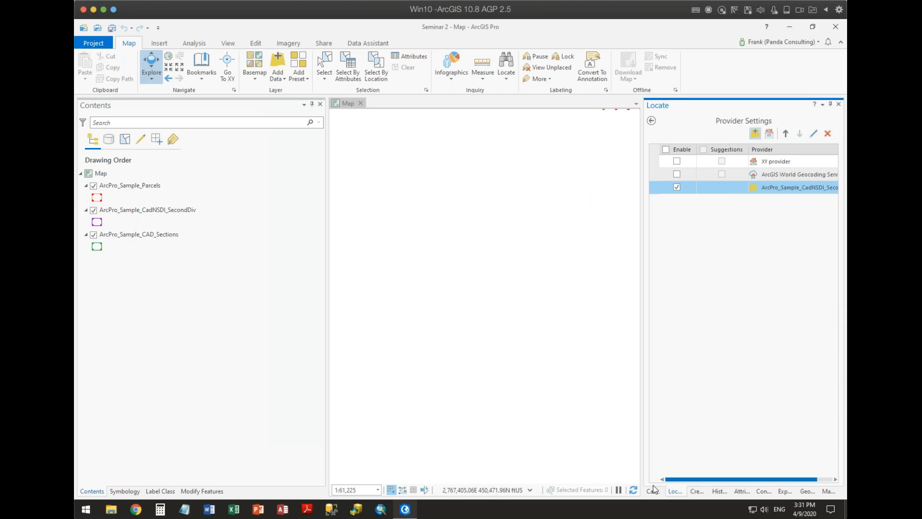
left_click(677, 187)
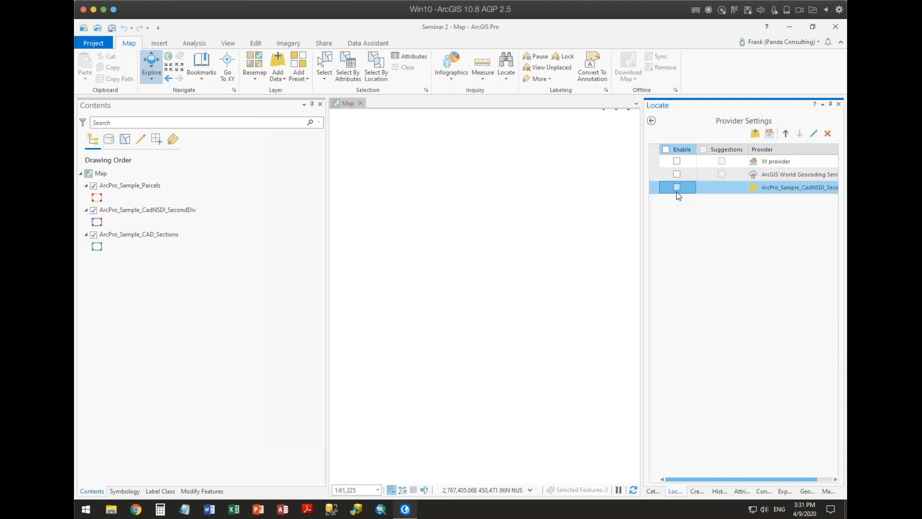
left_click(764, 193)
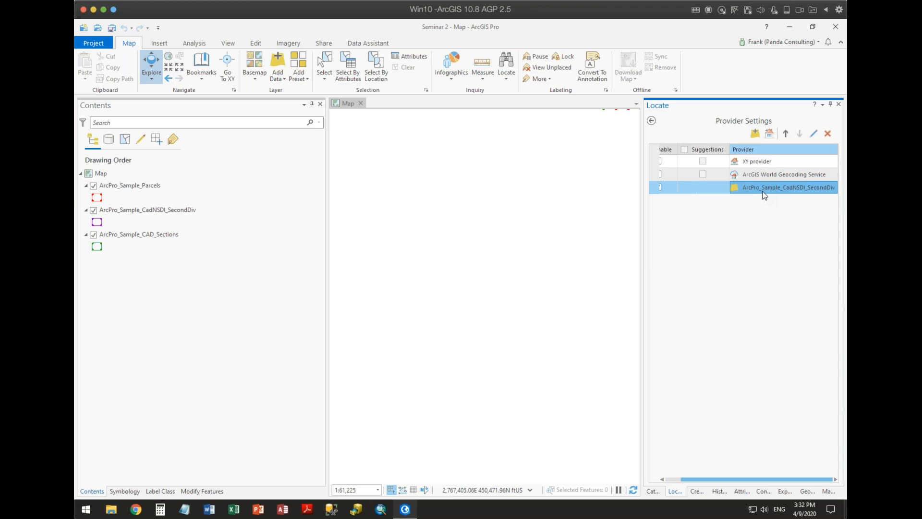
left_click(827, 133)
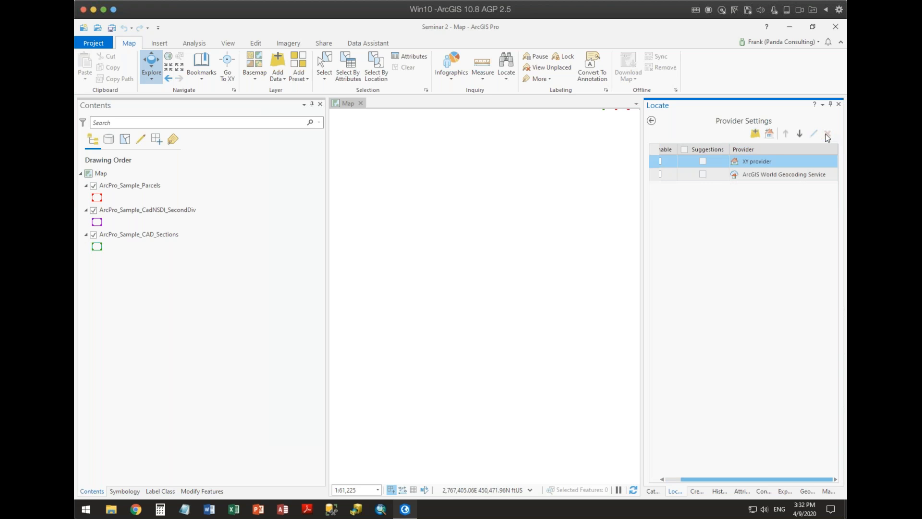
Add ArcPro_Sample_CadNSDI_SecondDiv as a Locate provider with PLSSID and SECDIVNO set to Contains, and clear the previous search text.
left_click(755, 133)
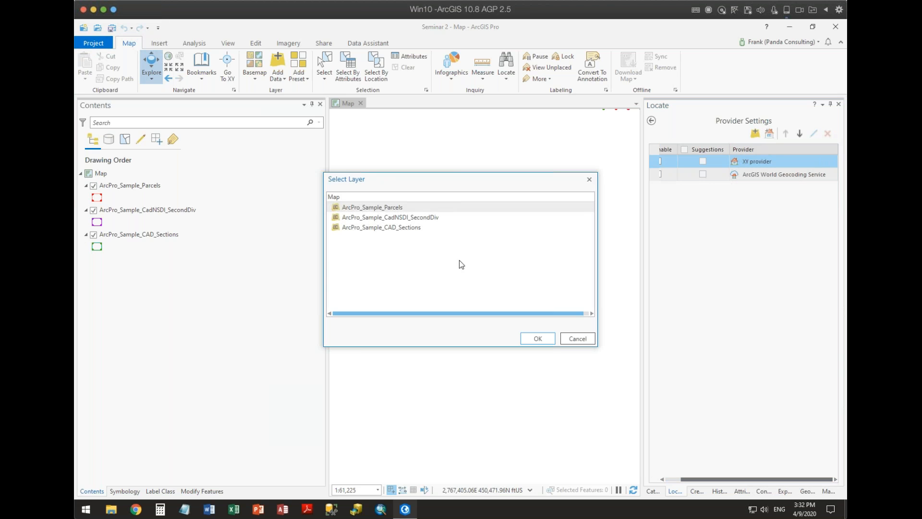
left_click(425, 219)
left_click(538, 338)
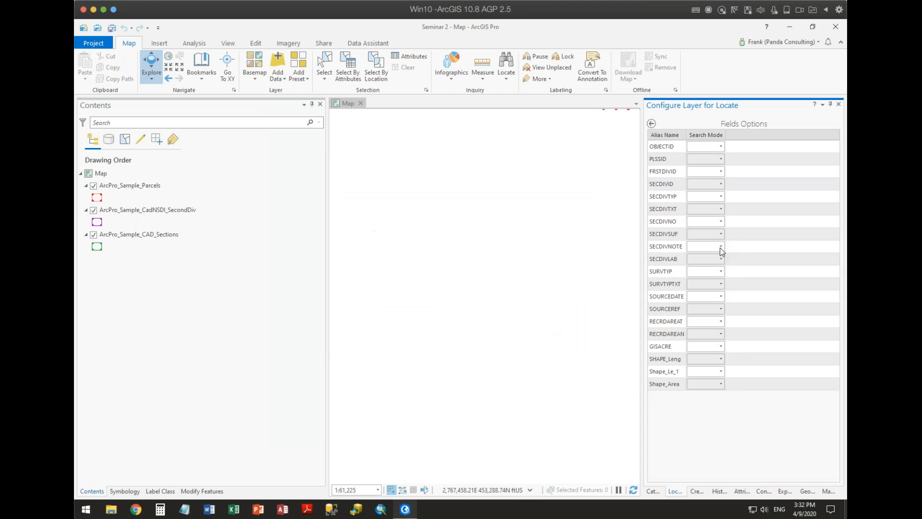
left_click(721, 159)
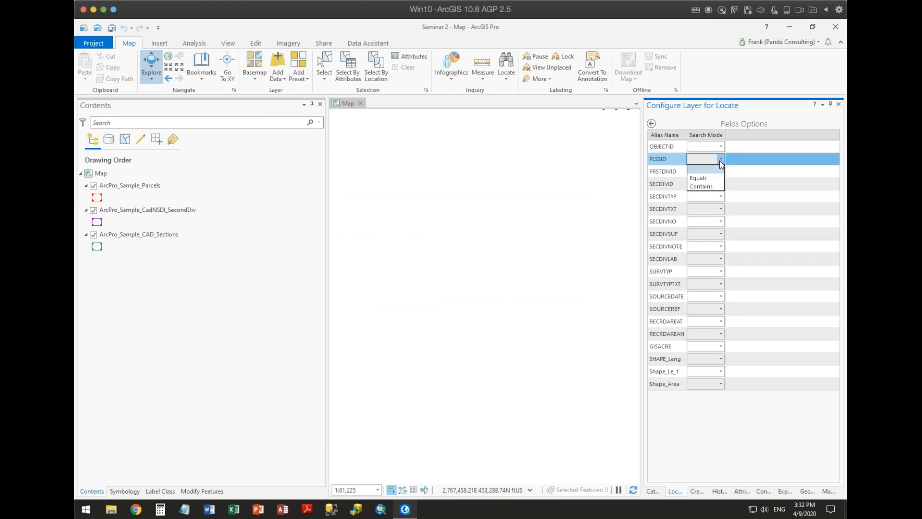
left_click(706, 186)
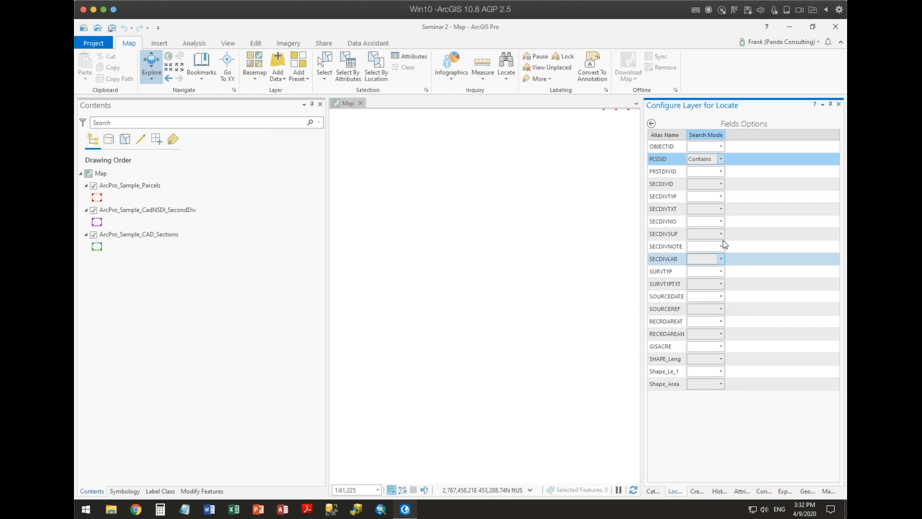
left_click(721, 220)
left_click(705, 249)
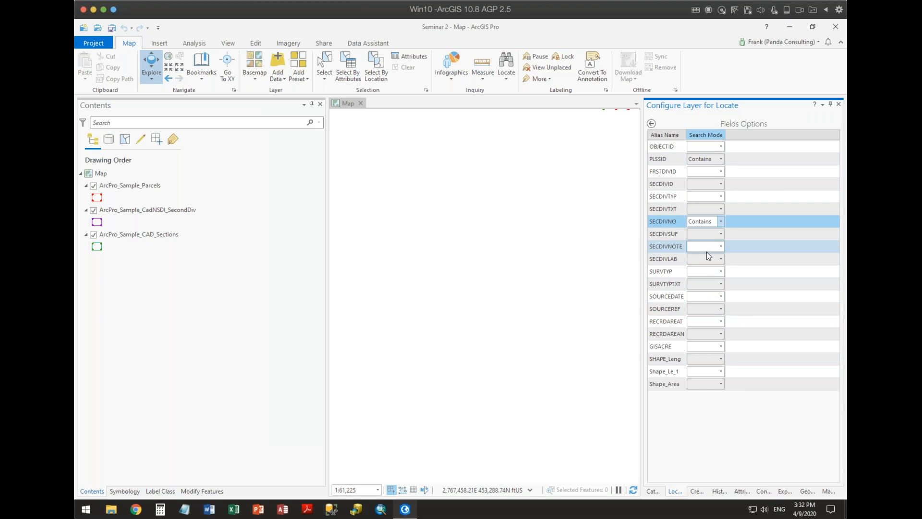
left_click(652, 124)
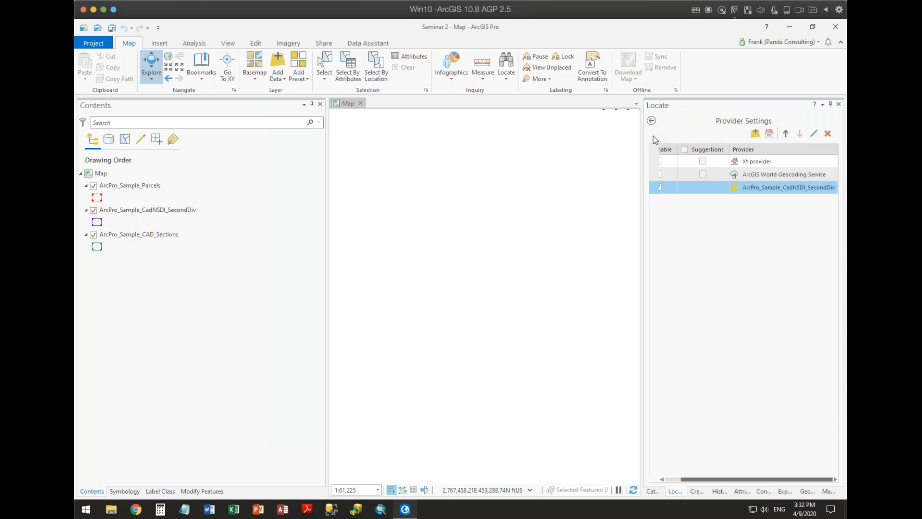
left_click(652, 121)
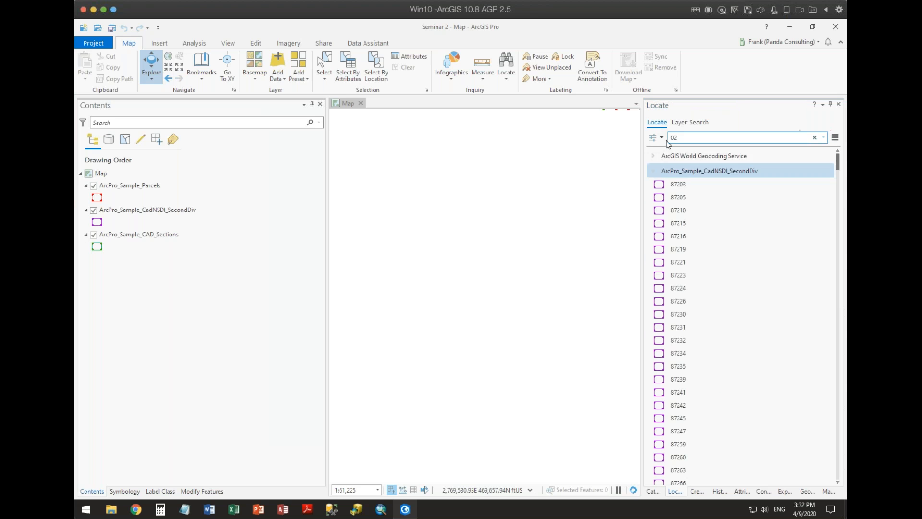
left_click(815, 138)
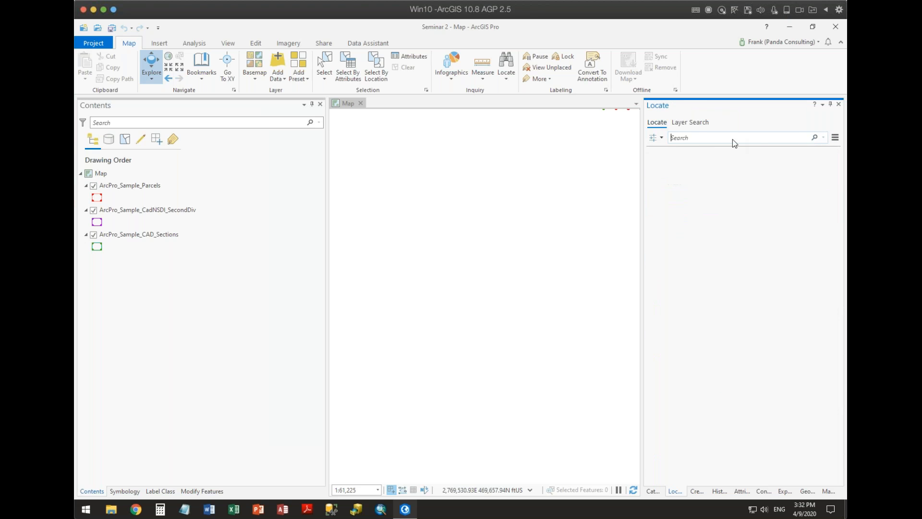
Locate "02" in the ArcPro_Sample_CadNSDI_SecondDiv provider, zoom to result 87215 and select that feature on the map.
left_click(726, 139)
type("02")
key("Return")
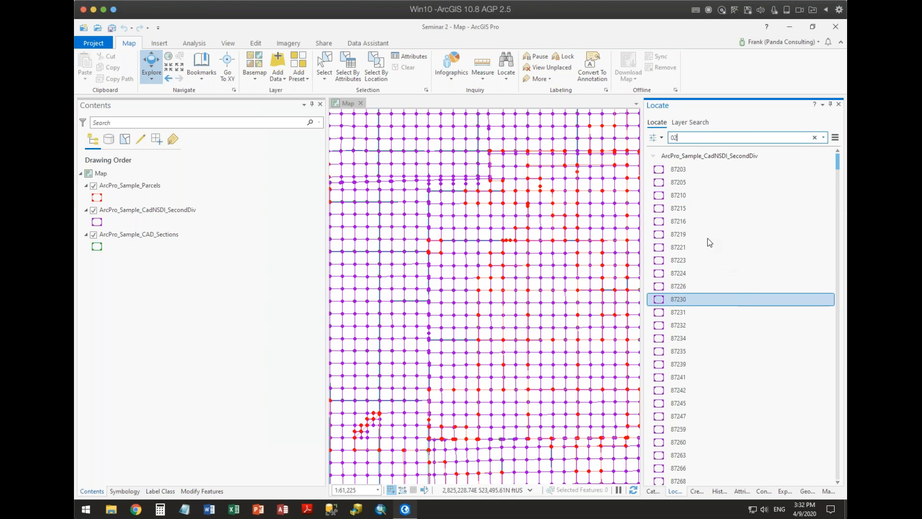
right_click(673, 207)
left_click(679, 211)
right_click(678, 211)
left_click(712, 255)
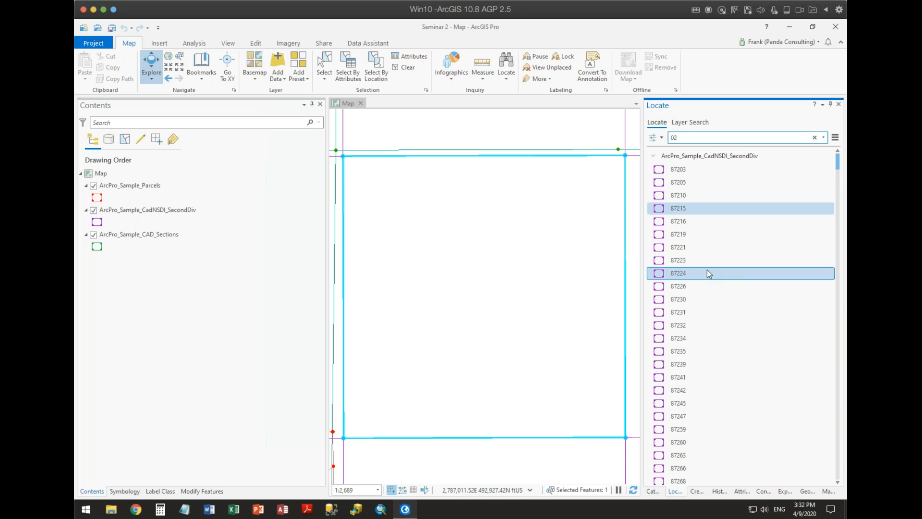
Switch Locate to Layer Search, clear the search text and view the available result display options.
left_click(705, 123)
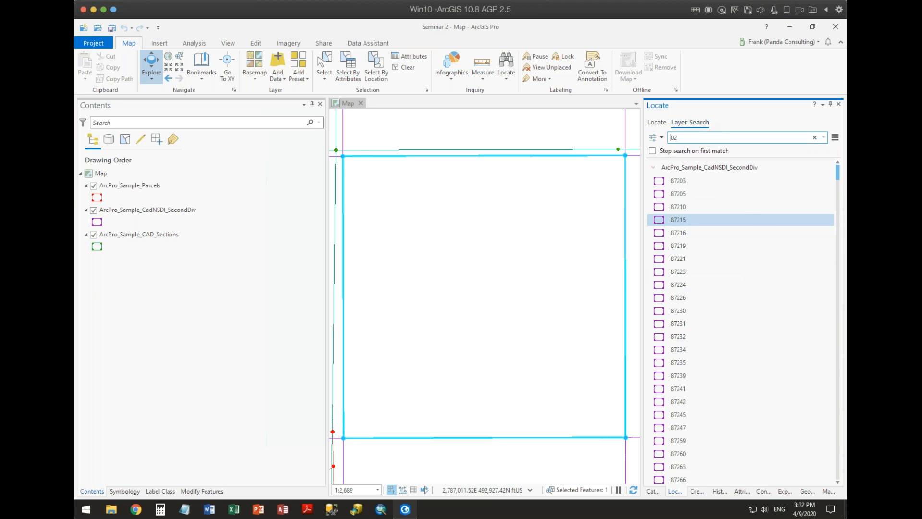
left_click(814, 137)
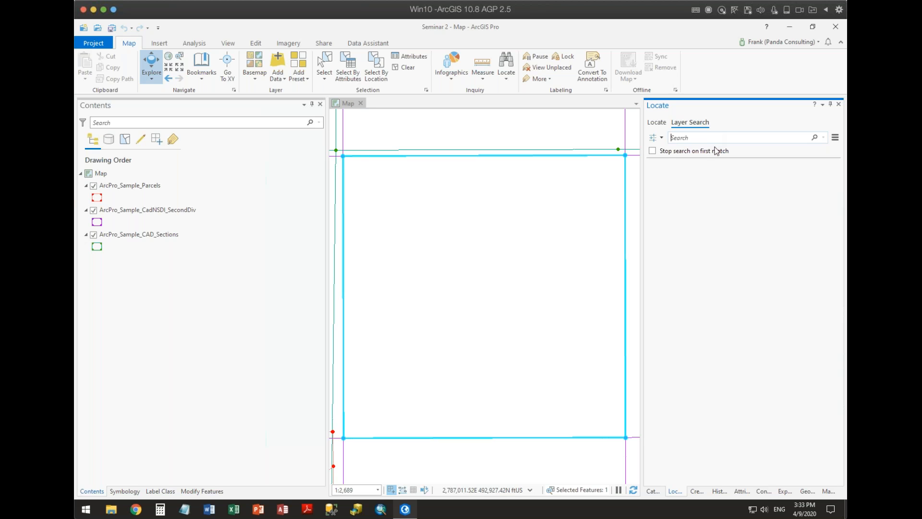
left_click(835, 138)
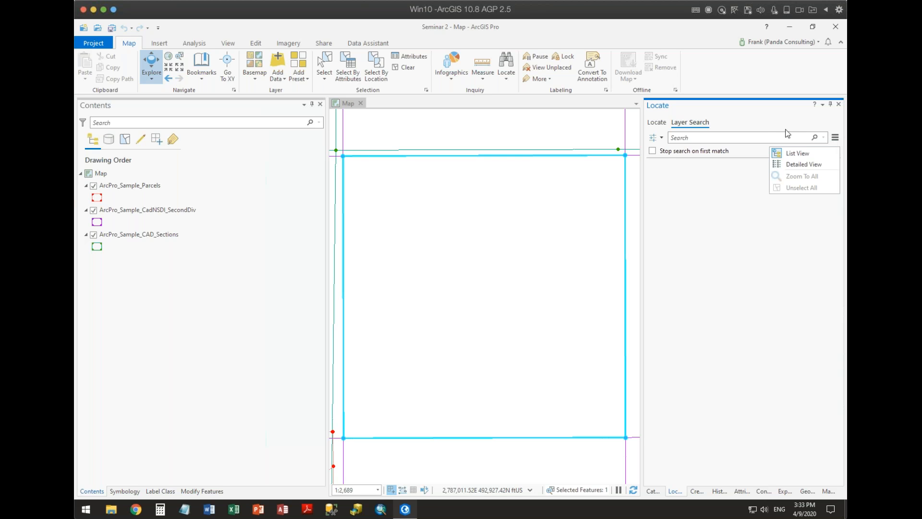
left_click(748, 116)
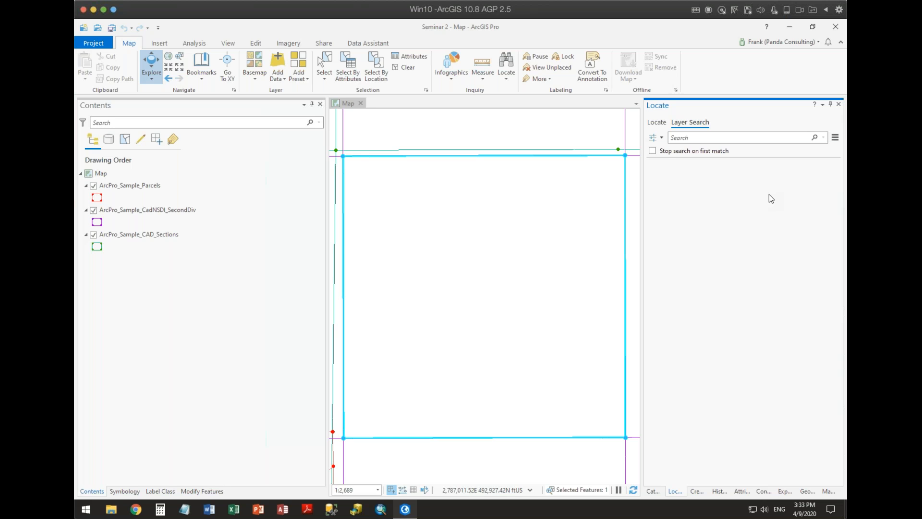
Review the Layer Search extent and match options and compare them with the Locate provider list.
left_click(658, 137)
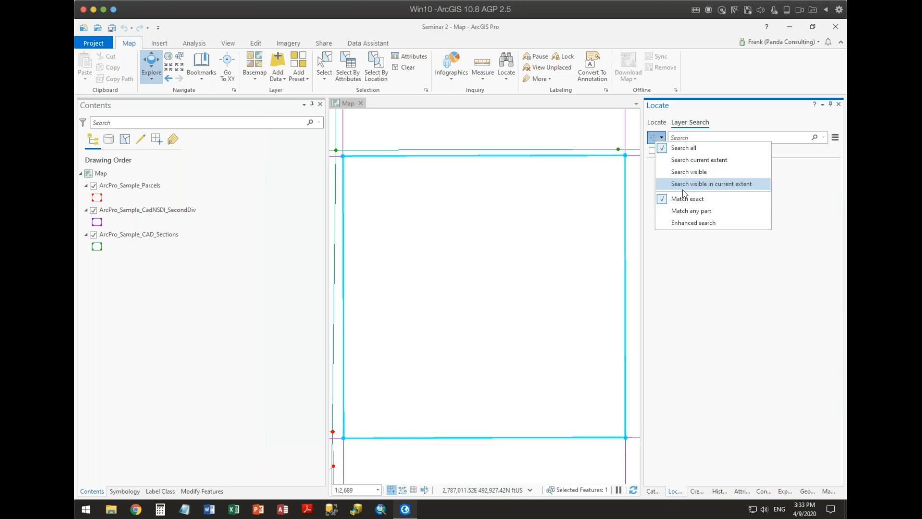
left_click(711, 210)
left_click(656, 126)
left_click(658, 138)
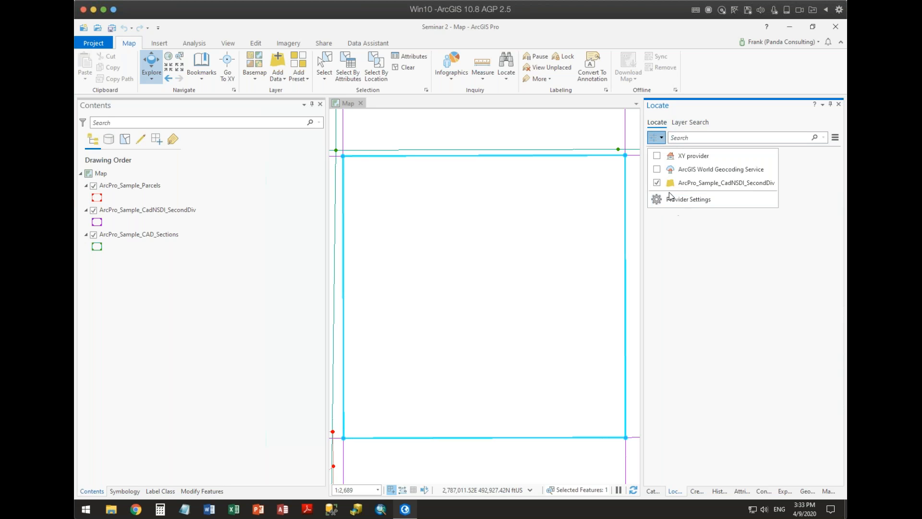
left_click(692, 123)
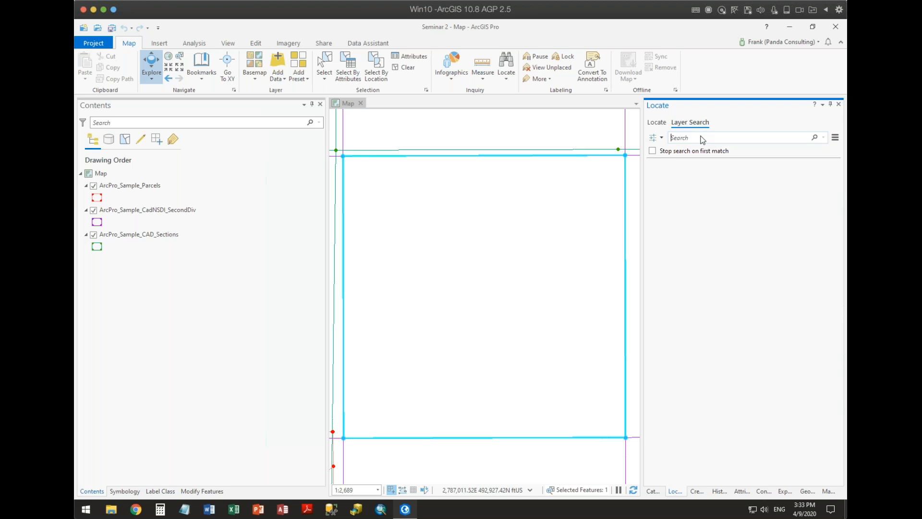
Run a layer search for "02" across all layers using the Enhanced search option.
left_click(702, 138)
type("02")
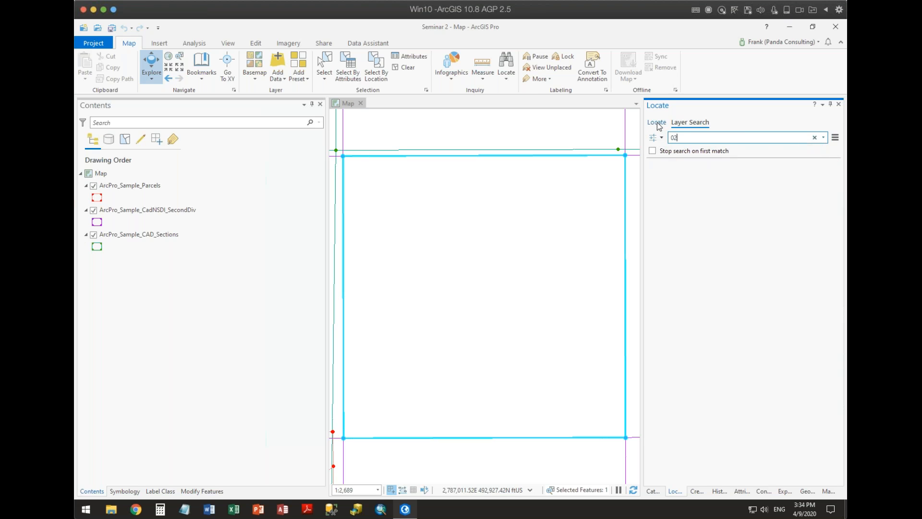
left_click(835, 137)
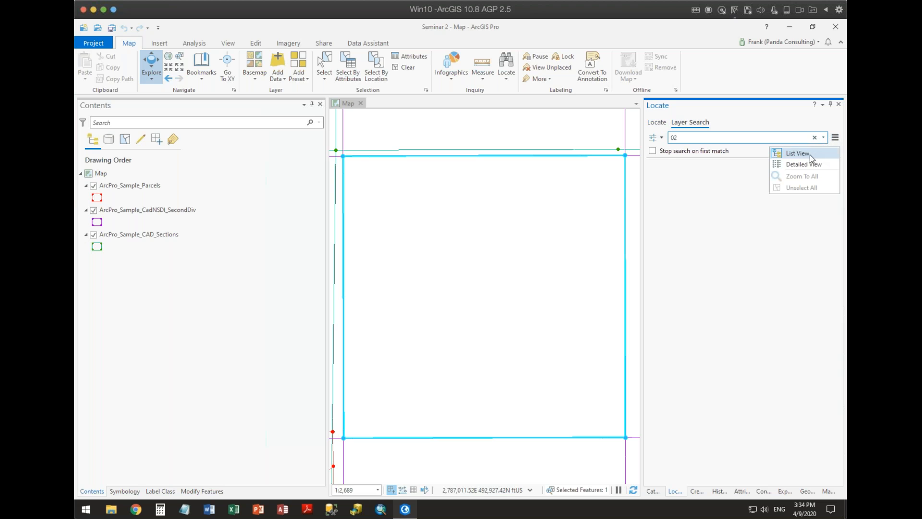
left_click(652, 151)
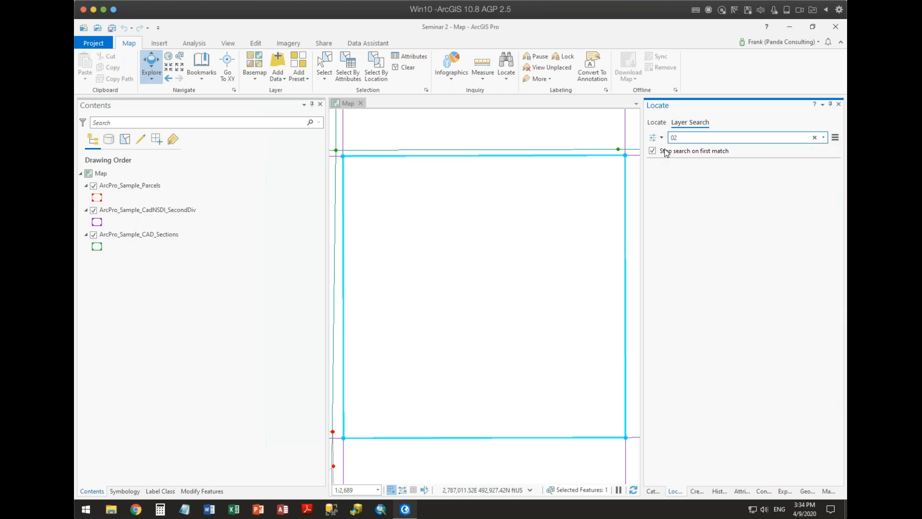
left_click(662, 142)
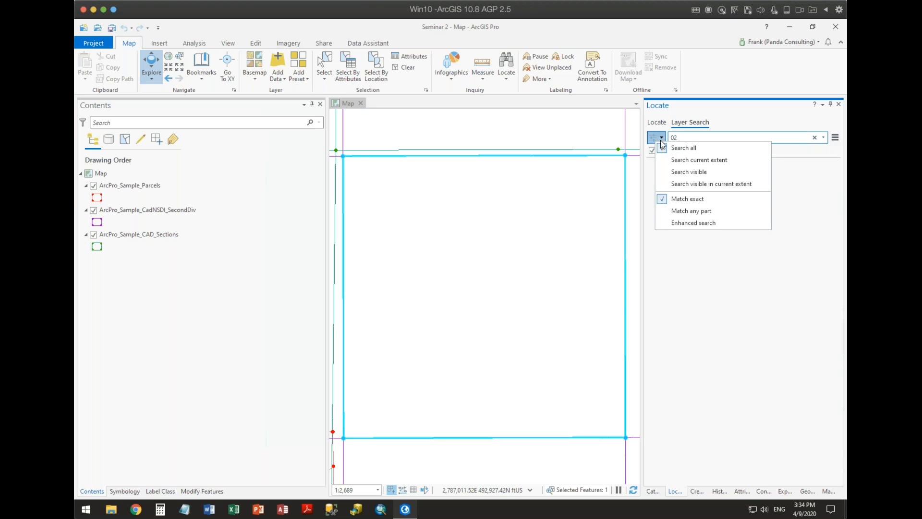
left_click(705, 222)
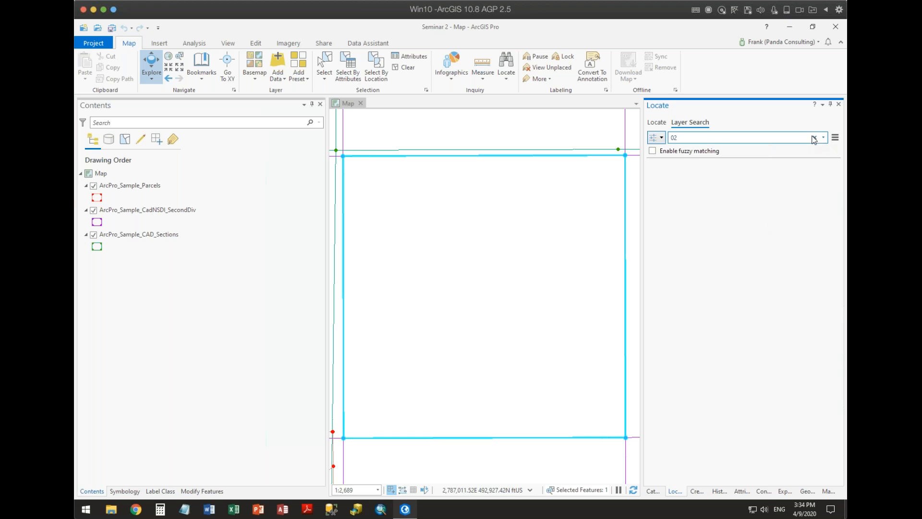
left_click(705, 139)
key("Return")
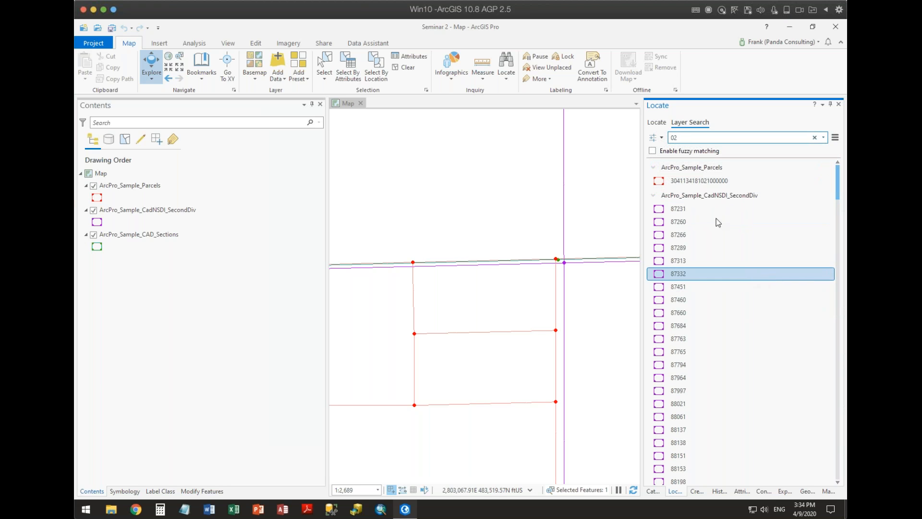
Zoom to the ArcPro_Sample_Parcels match and look through the ArcPro_Sample_CadNSDI_SecondDiv matches and the search options.
right_click(686, 181)
left_click(694, 187)
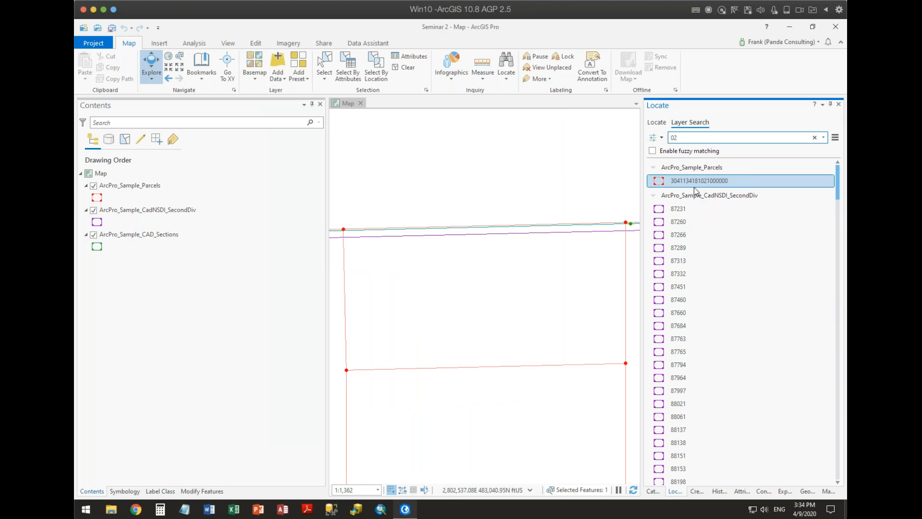
scroll(731, 236, "down", 1)
scroll(731, 235, "down", 15)
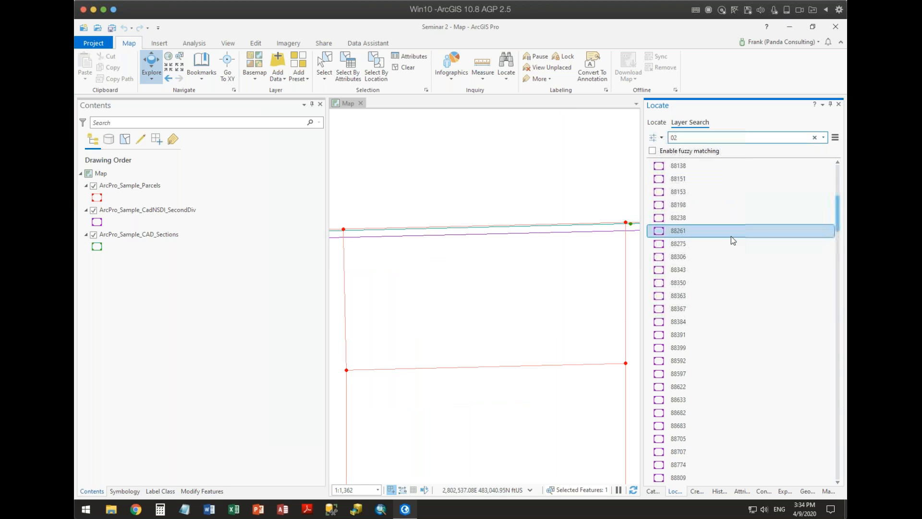
left_click(663, 138)
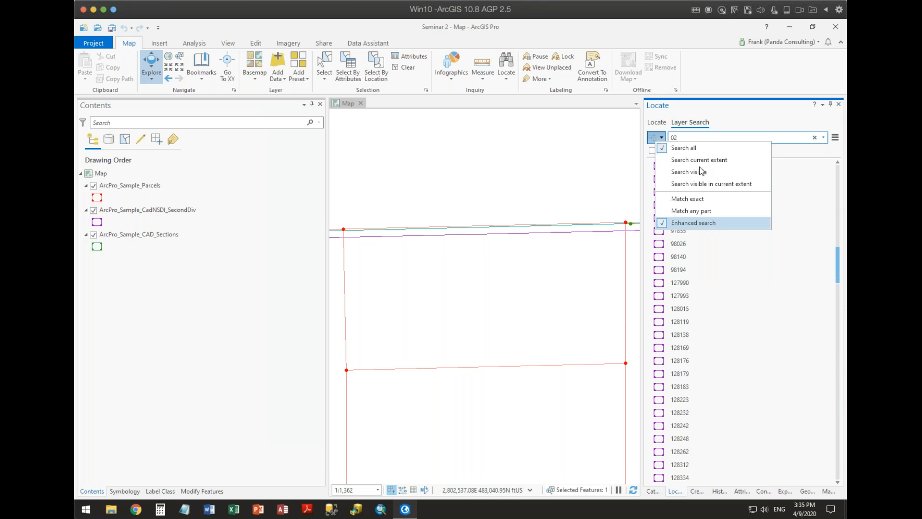
left_click(733, 109)
Apply a definition query to ArcPro_Sample_CadNSDI_SecondDiv where PLSSID contains the text 02.
left_click(179, 215)
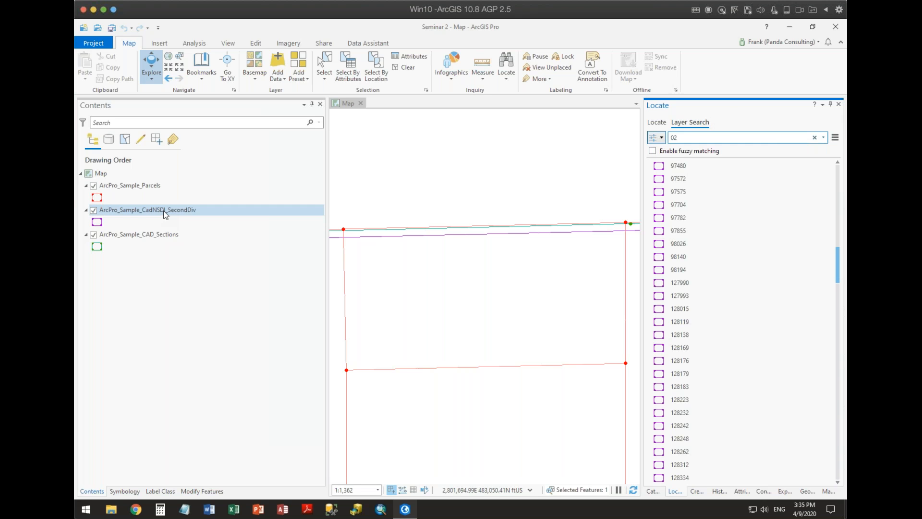
right_click(166, 213)
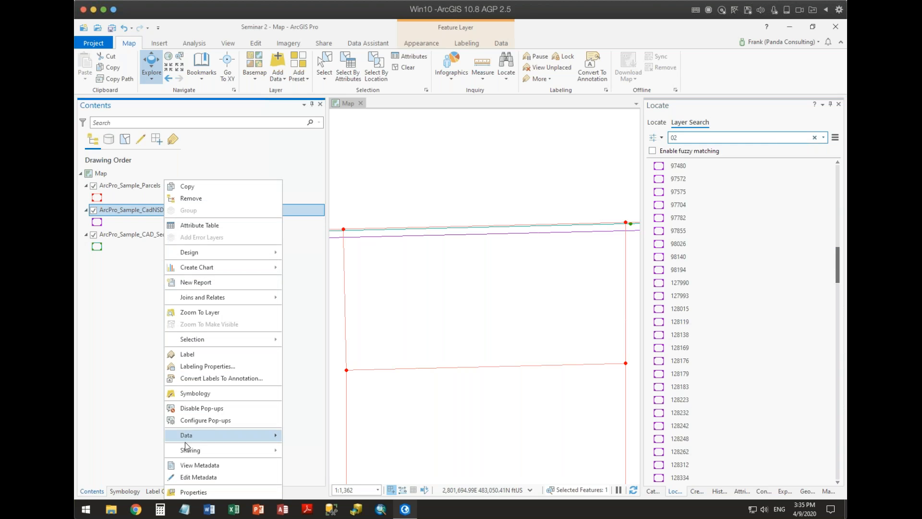
left_click(193, 492)
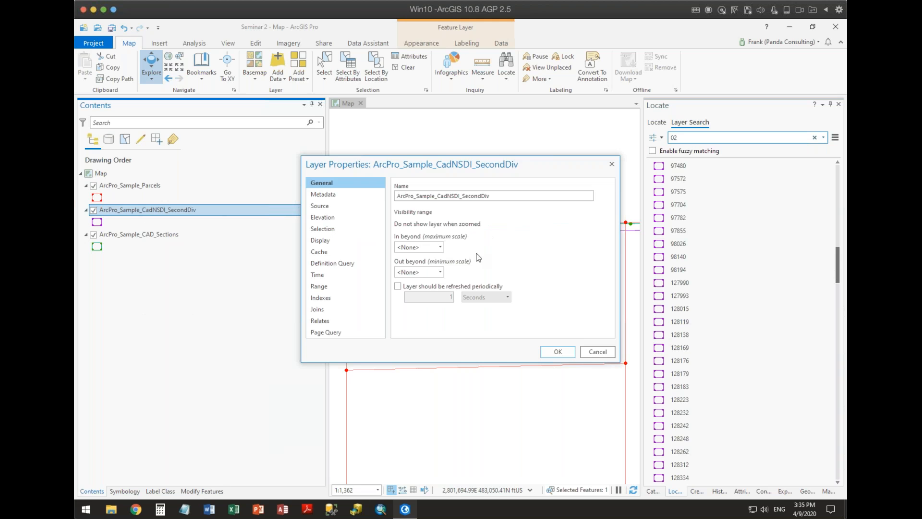
left_click(331, 264)
left_click(495, 262)
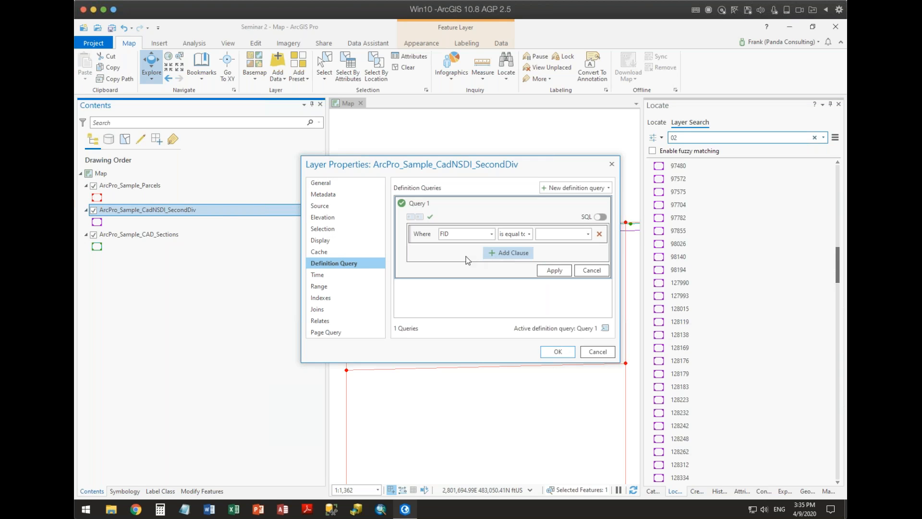
left_click(491, 233)
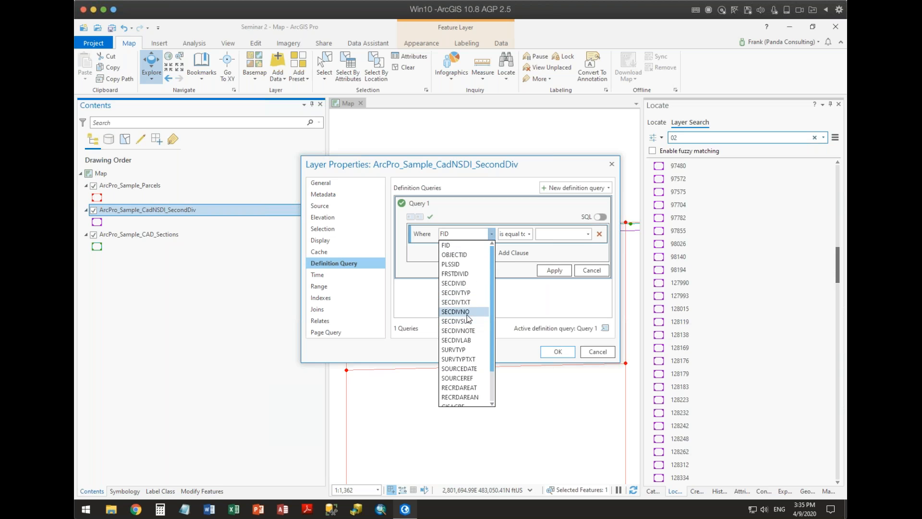
left_click(471, 264)
left_click(528, 234)
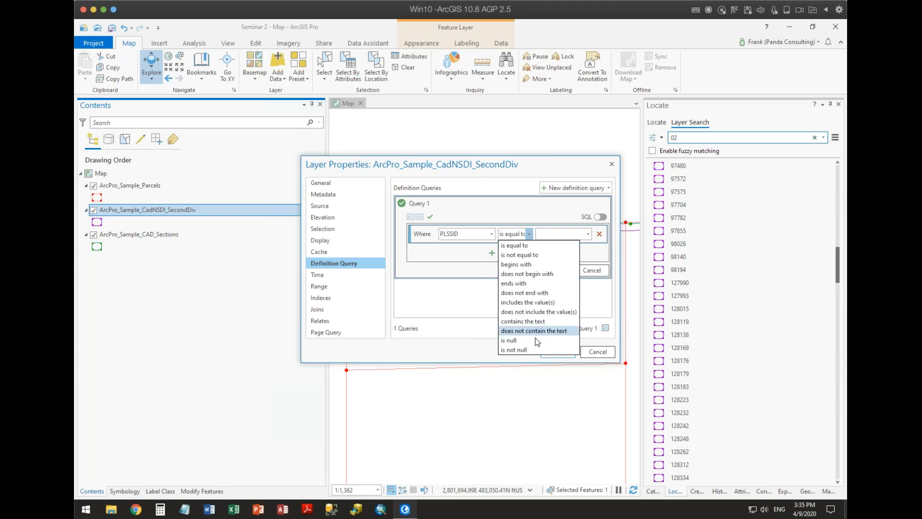
left_click(523, 321)
left_click(562, 235)
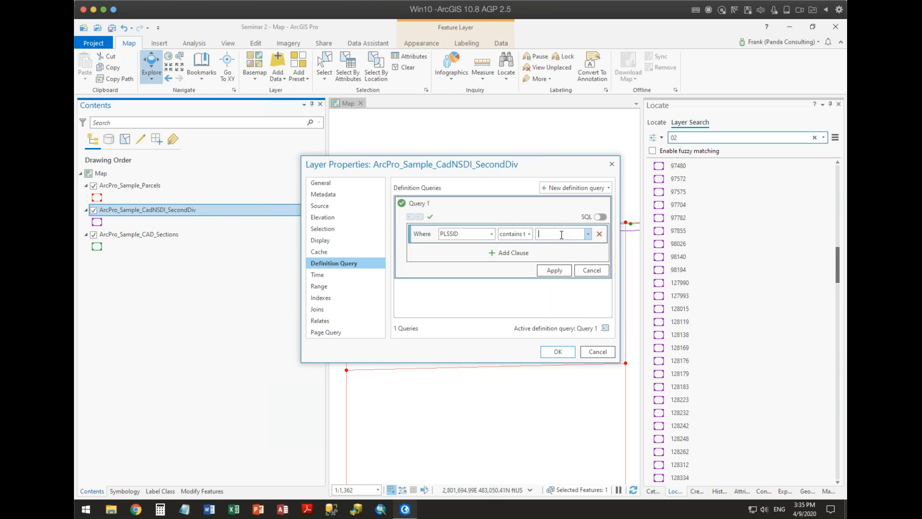
type("02")
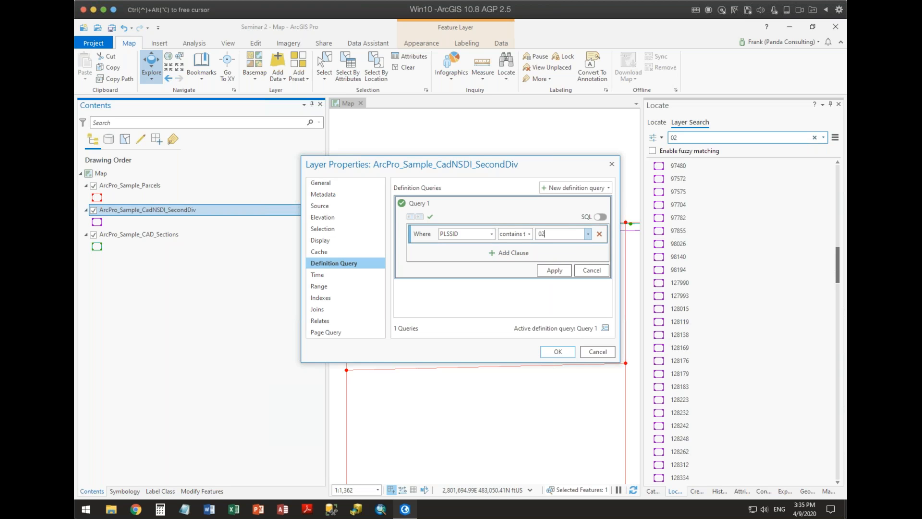
left_click(554, 270)
left_click(558, 353)
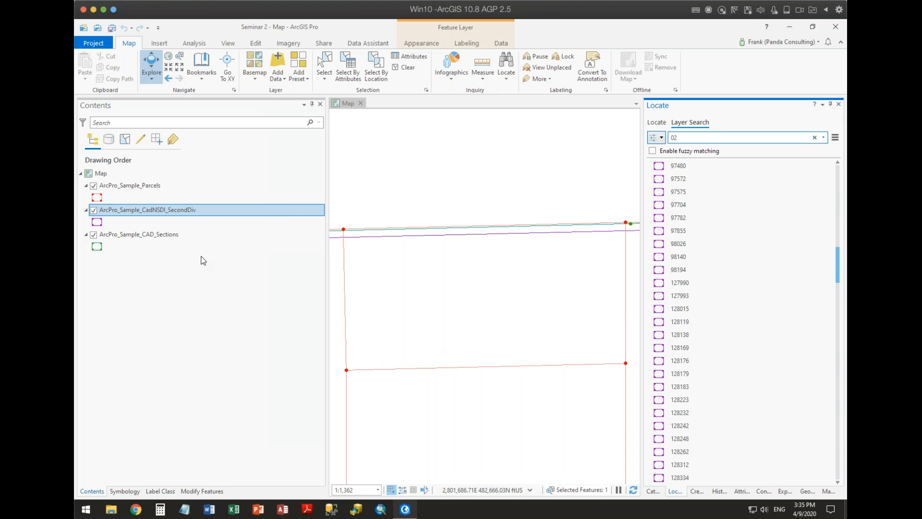
Zoom to the ArcPro_Sample_CadNSDI_SecondDiv layer and hide the ArcPro_Sample_Parcels and ArcPro_Sample_CAD_Sections layers.
right_click(128, 211)
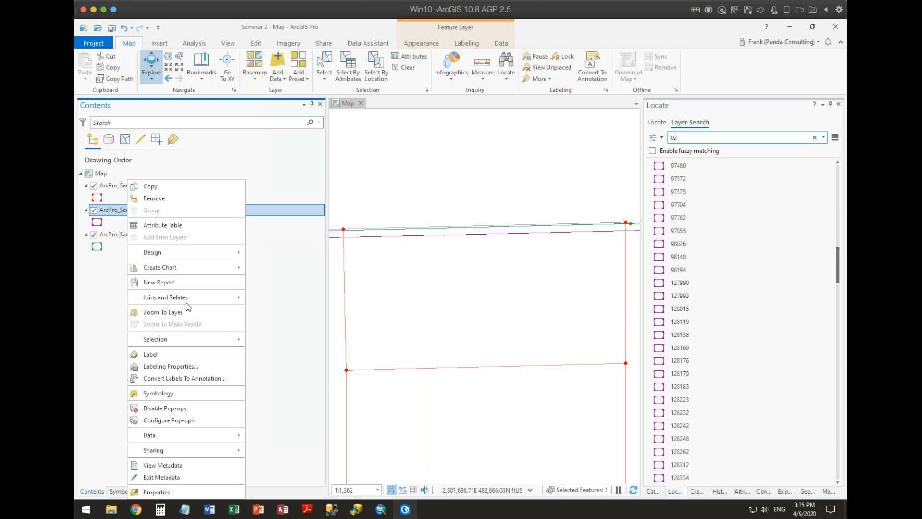
left_click(185, 312)
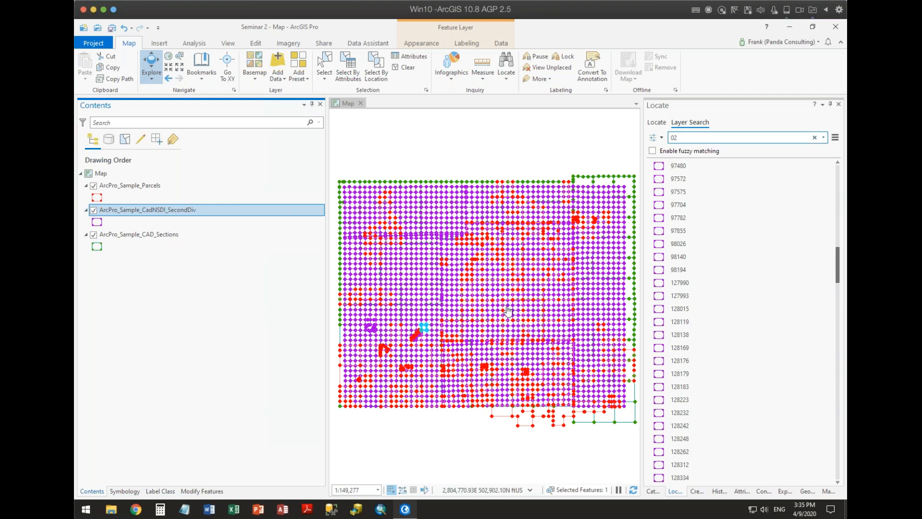
left_click(94, 186)
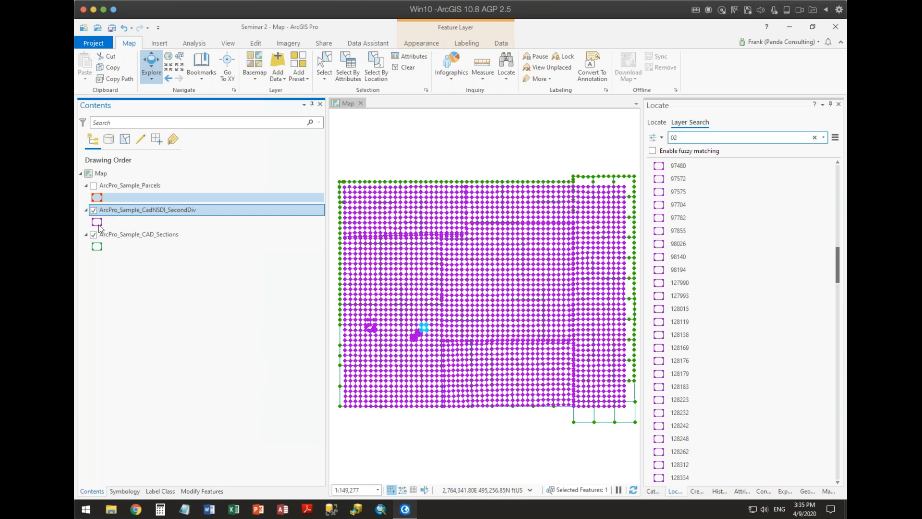
left_click(93, 235)
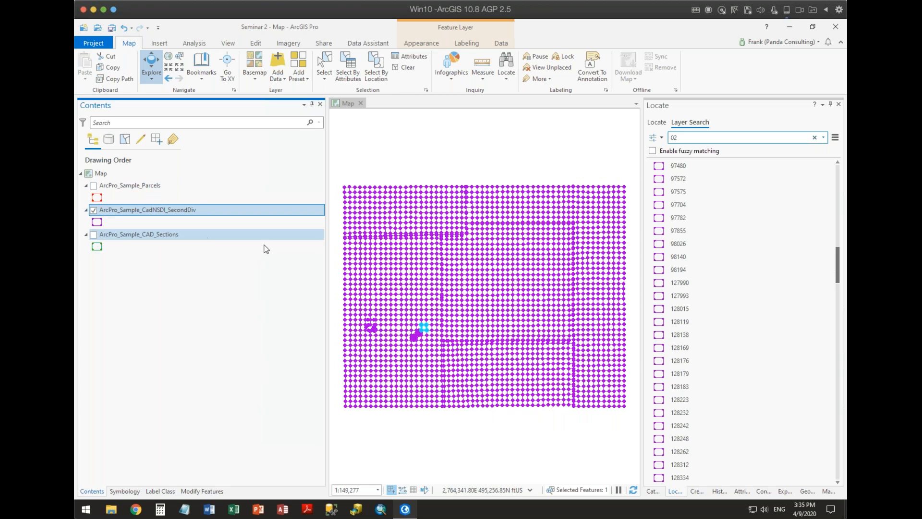
Open the ArcPro_Sample_CadNSDI_SecondDiv definition query for editing and review the available PLSSID values.
right_click(143, 213)
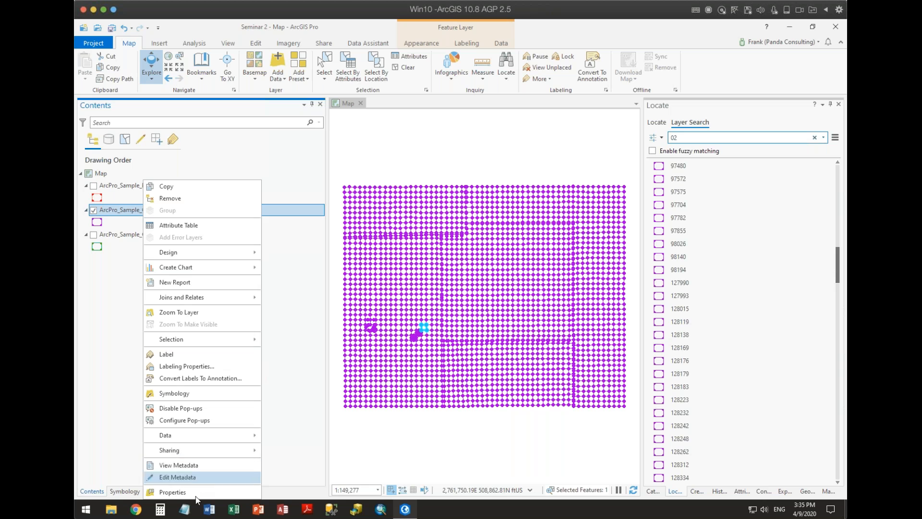
left_click(173, 492)
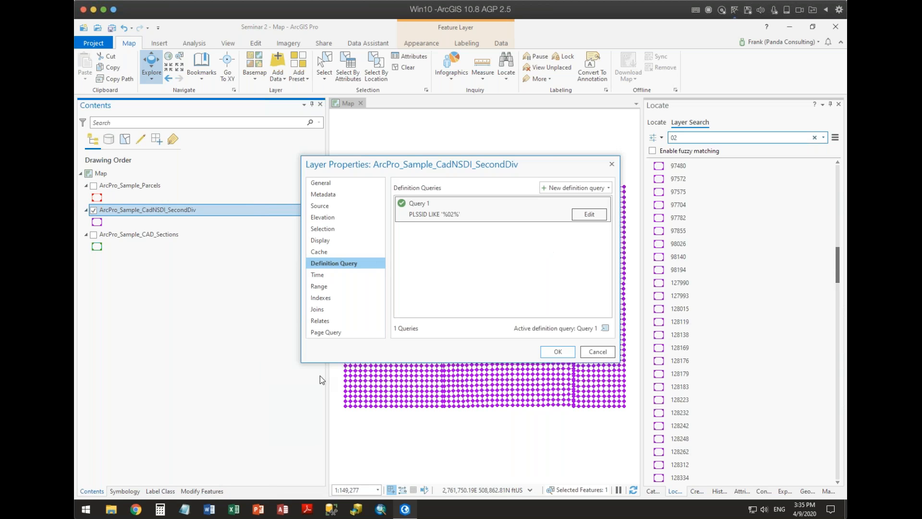
left_click(590, 216)
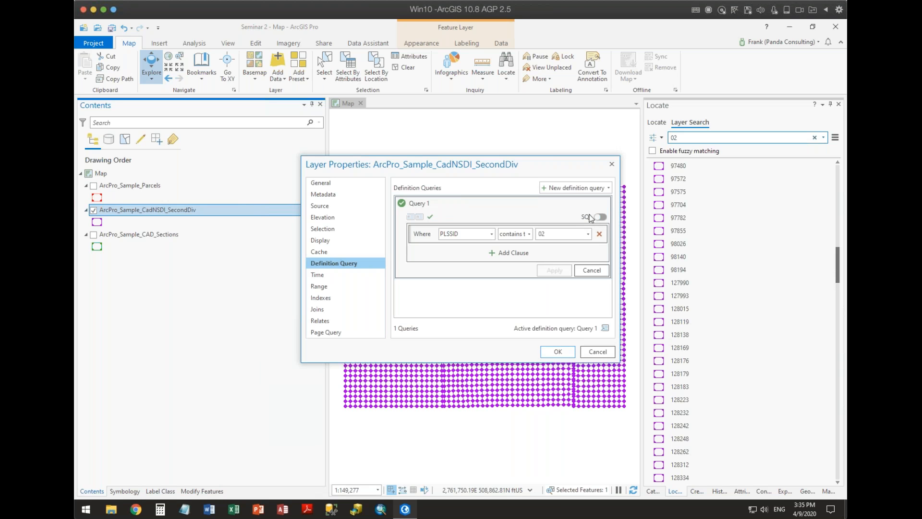
left_click(588, 234)
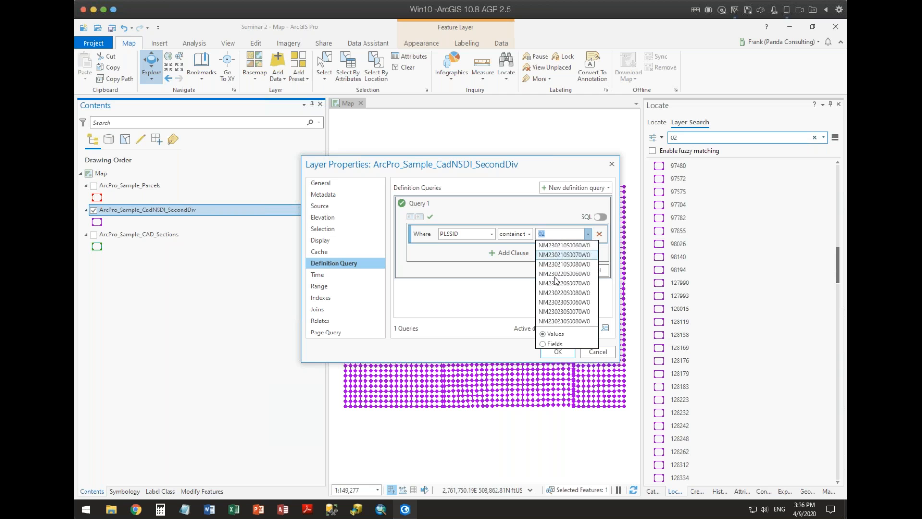
left_click(548, 233)
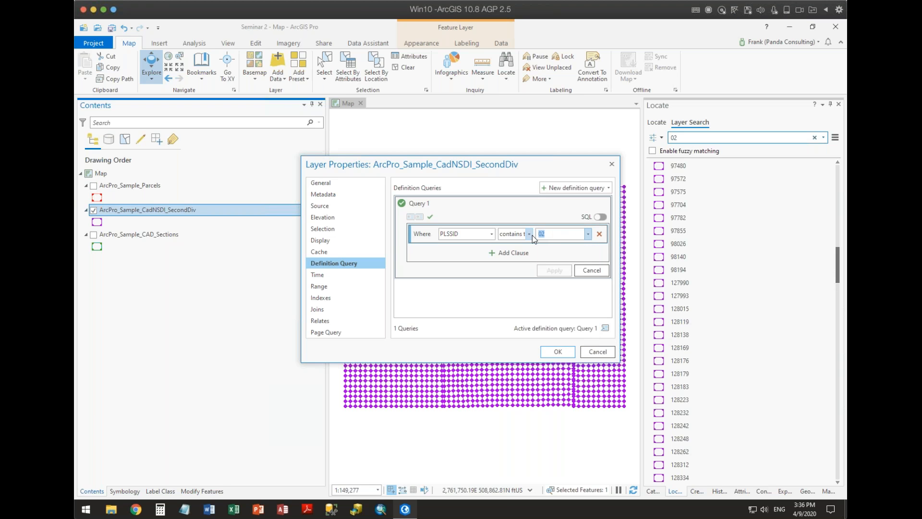
left_click(576, 236)
left_click(588, 234)
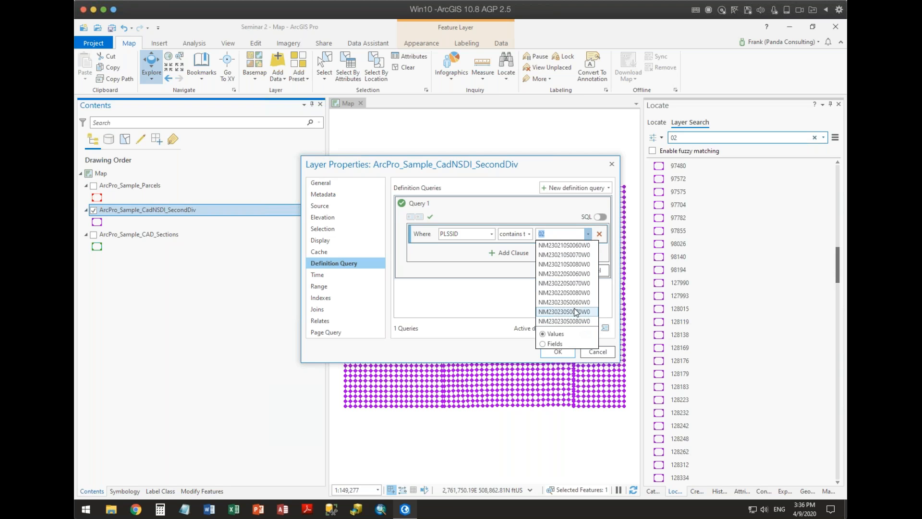
left_click(553, 234)
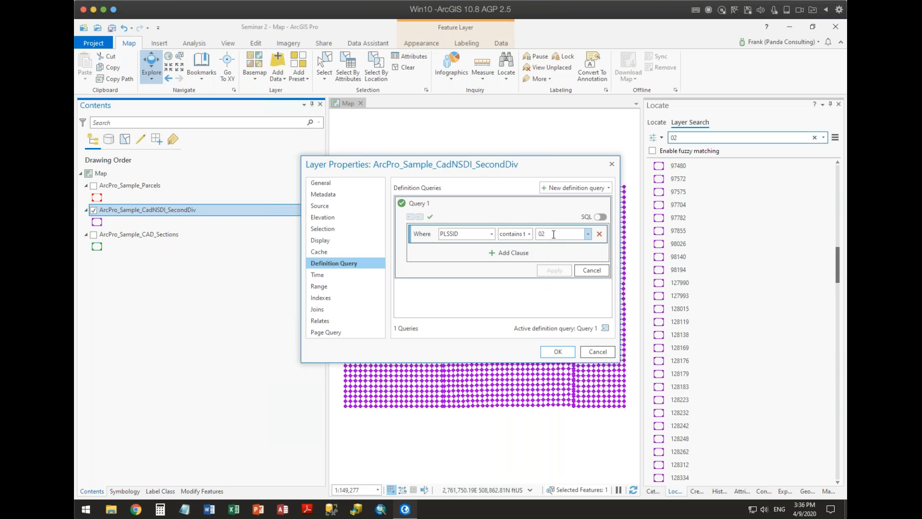
Try to filter the second-division layer by changing its definition query to SECDIVTXT contains the text sese.
key("BackSpace")
key("BackSpace")
left_click(492, 234)
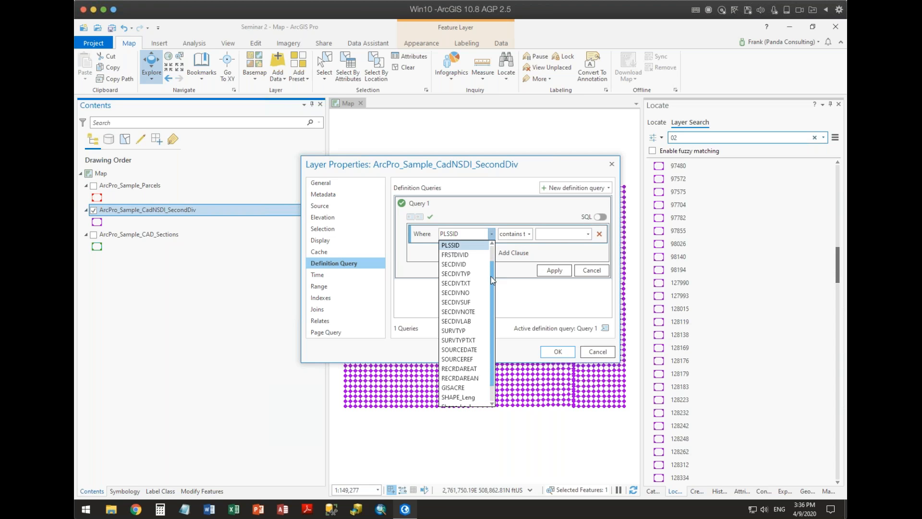
left_click(473, 284)
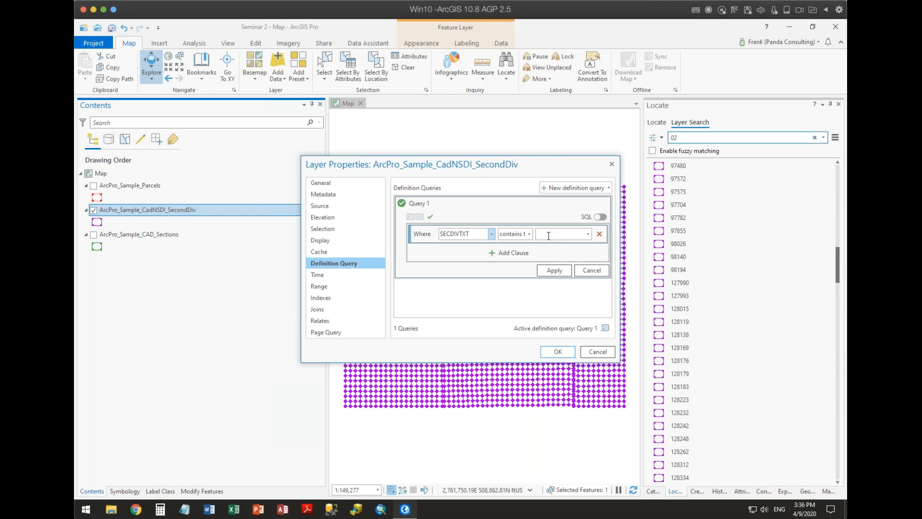
left_click(539, 232)
type("sese")
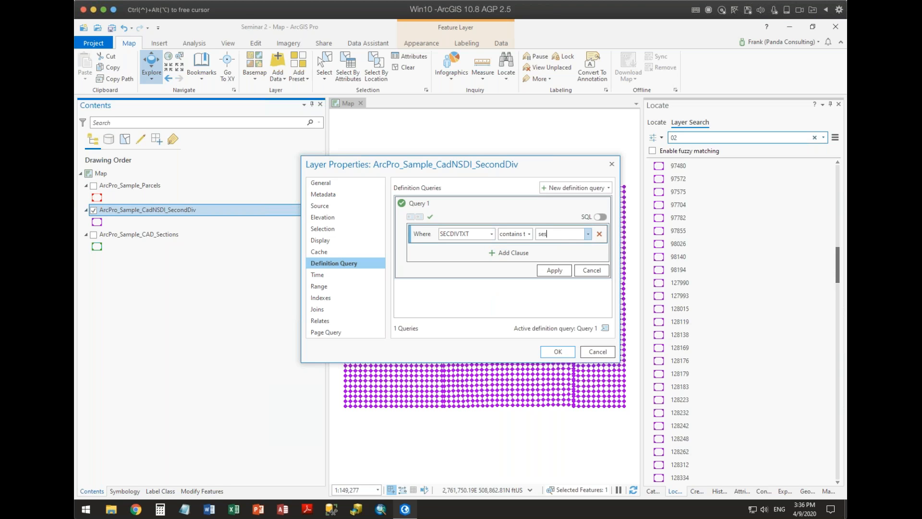
left_click(529, 234)
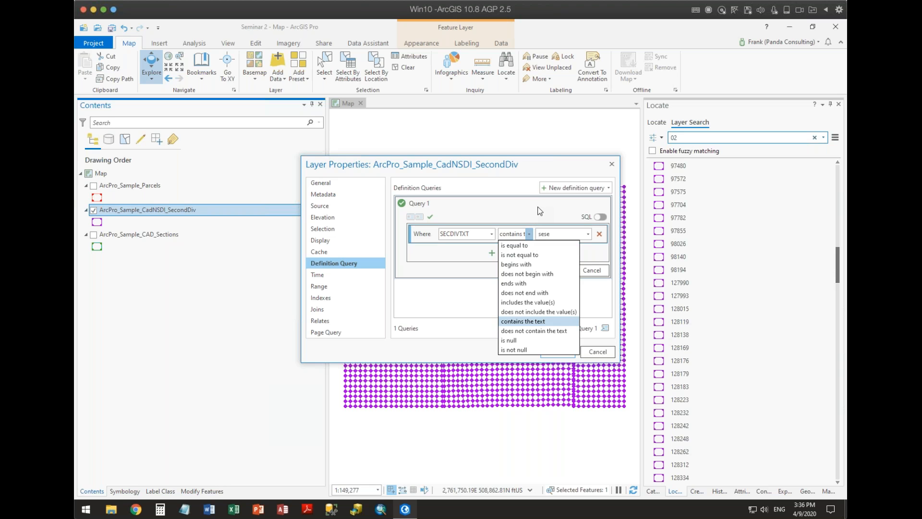
left_click(524, 321)
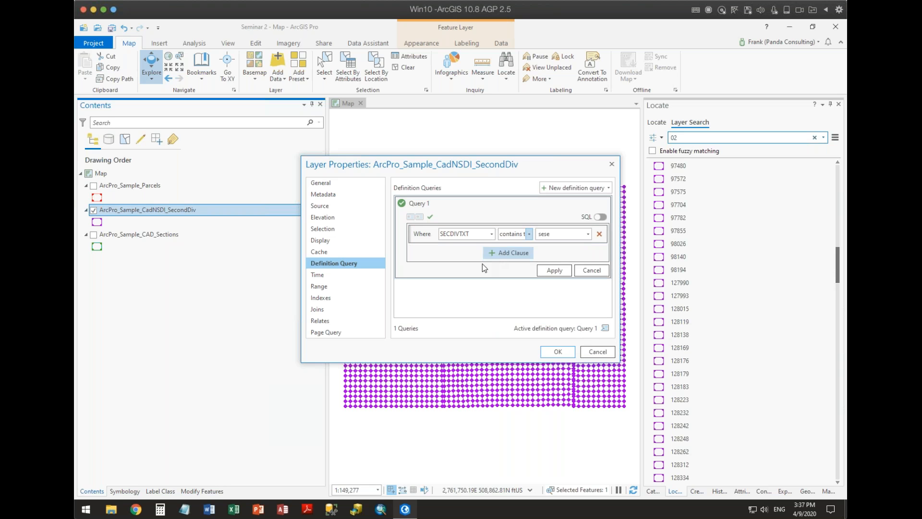
left_click(561, 269)
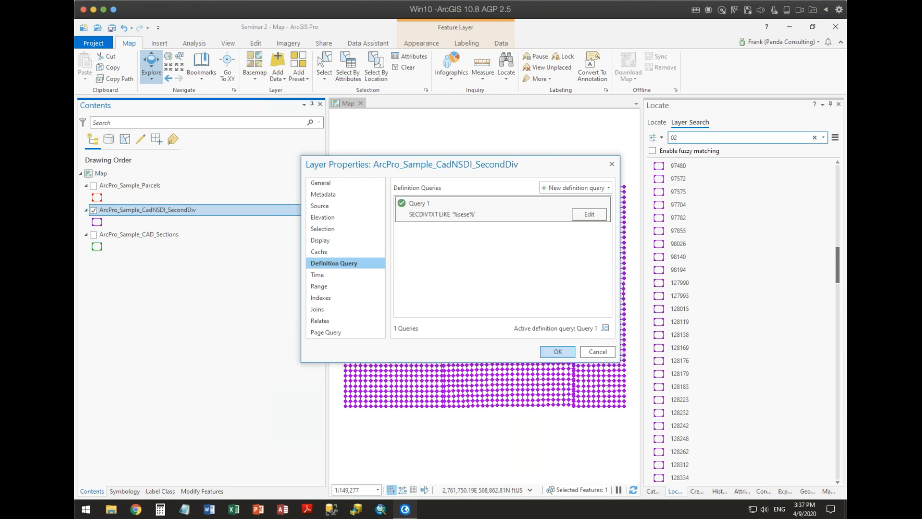
left_click(558, 352)
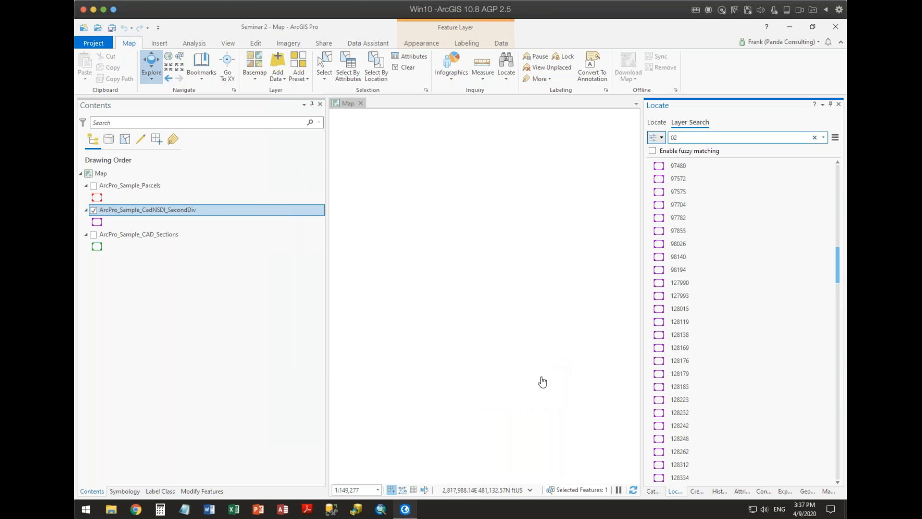
Try the ArcPro_Sample_CadNSDI_SecondDiv definition query with uppercase SESE as the SECDIVTXT text value and apply it.
right_click(174, 210)
left_click(222, 492)
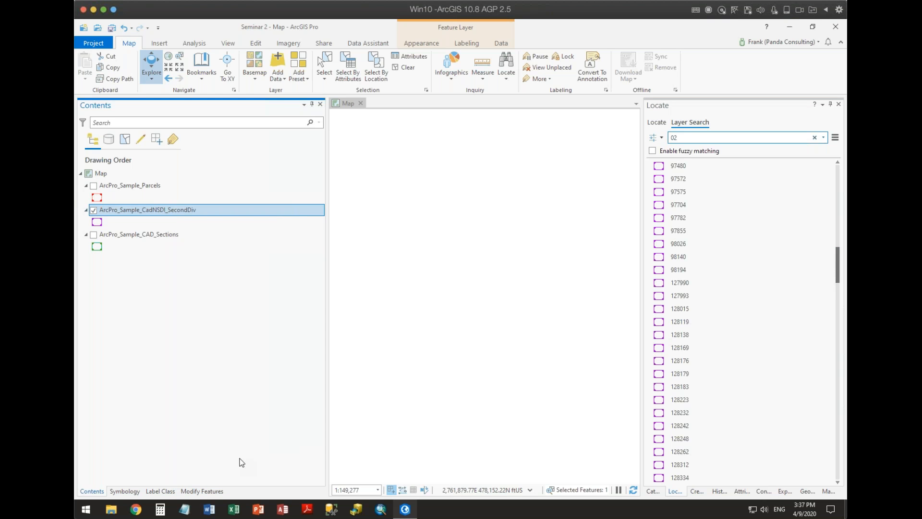
left_click(592, 215)
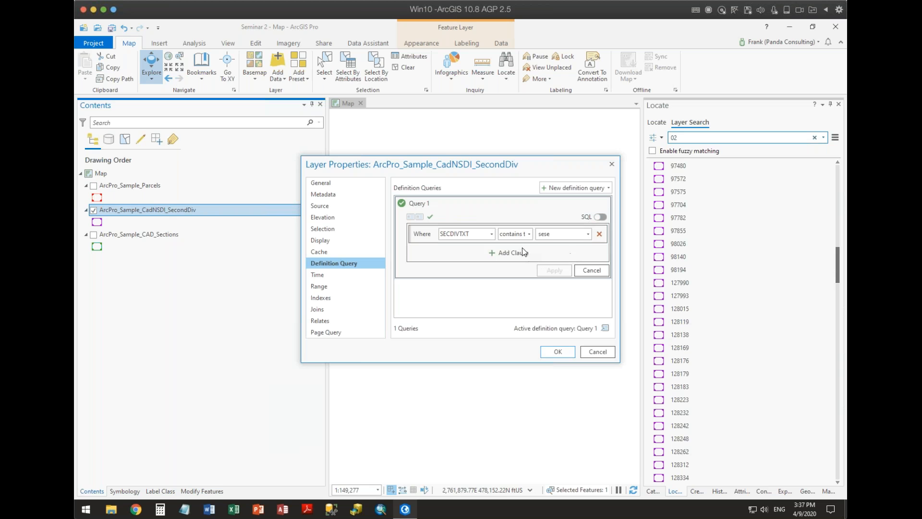
left_click(587, 236)
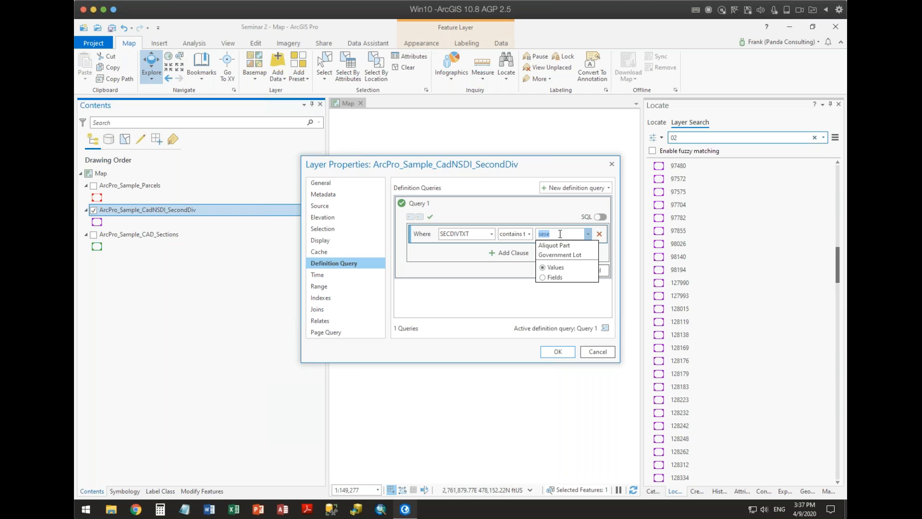
left_click(560, 233)
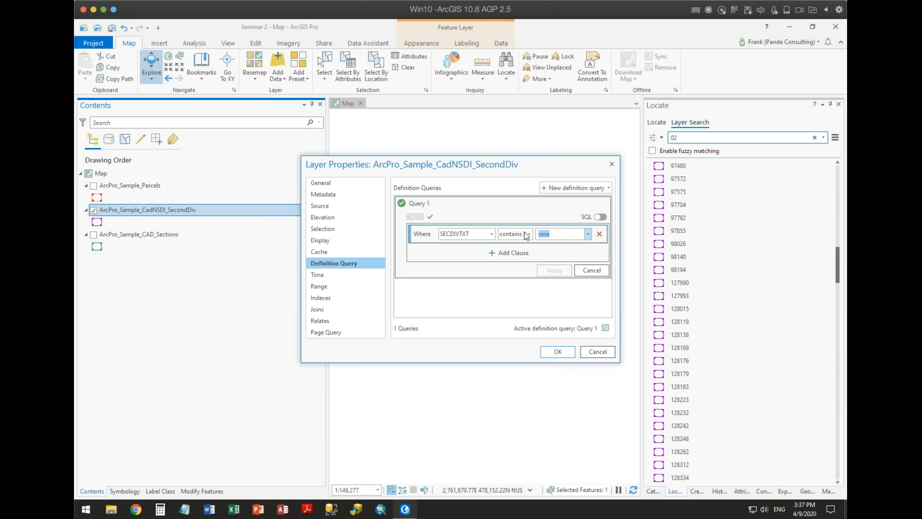
type("SESE")
key("Tab")
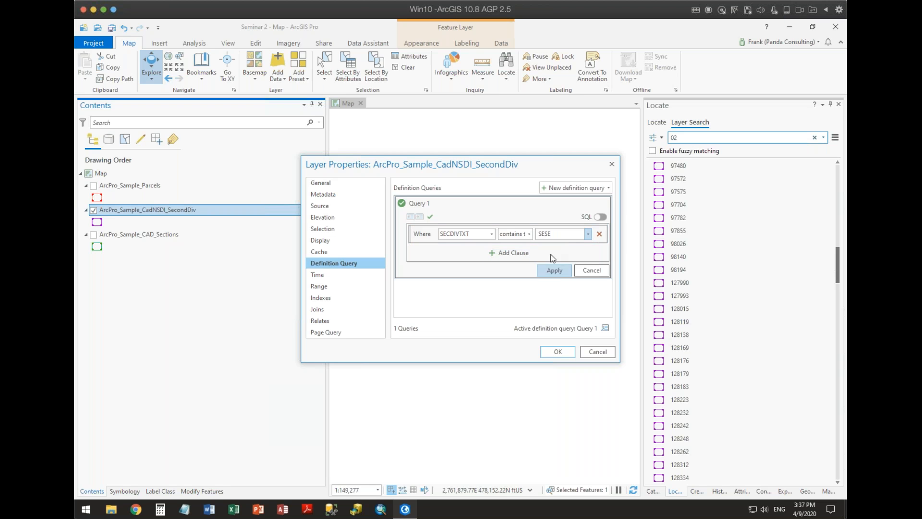
left_click(555, 269)
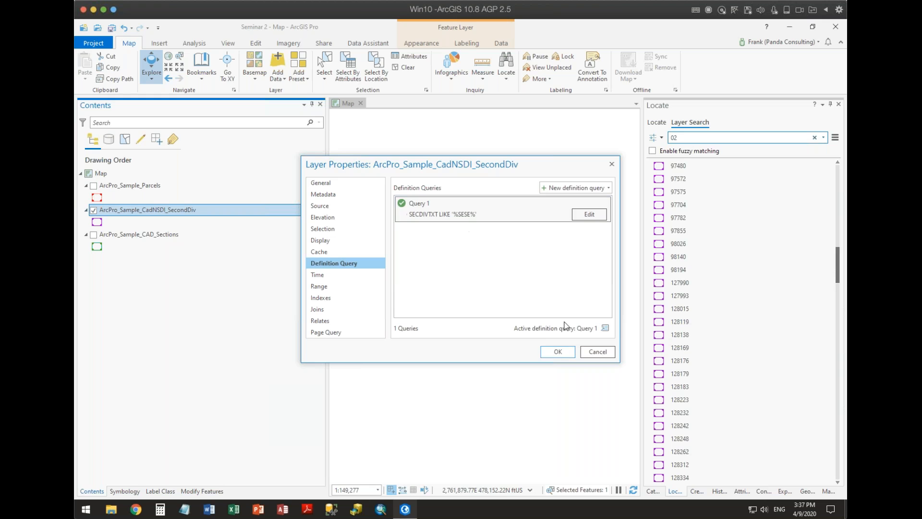
left_click(559, 352)
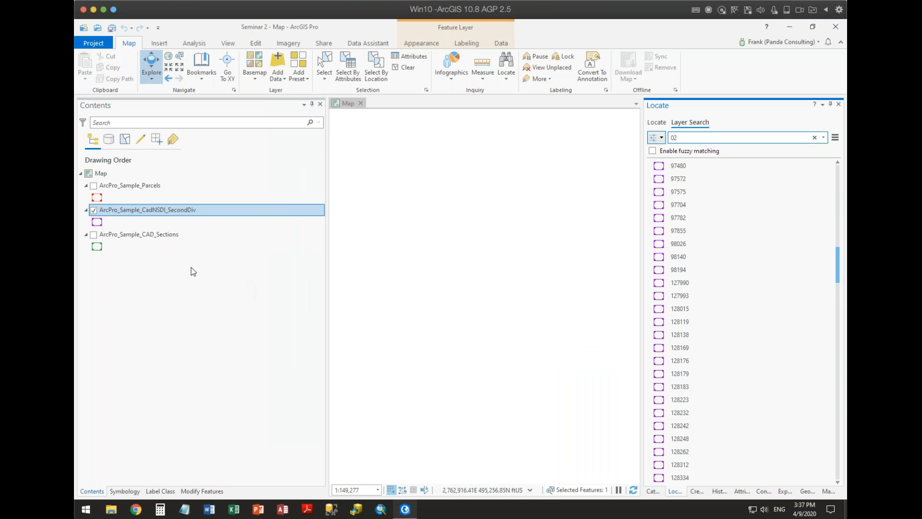
Reopen the second-division layer's definition query and review its comparison operators and the values available for SECDIVTXT.
right_click(174, 210)
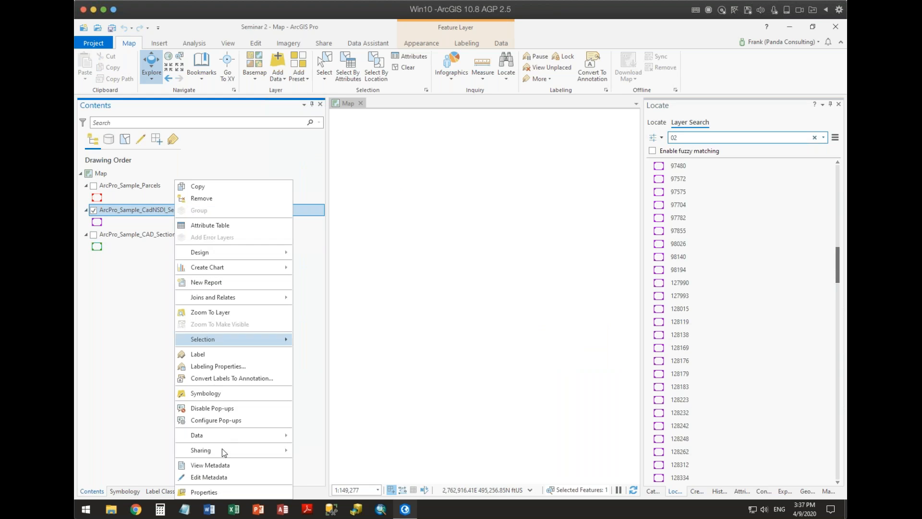
left_click(222, 492)
left_click(597, 216)
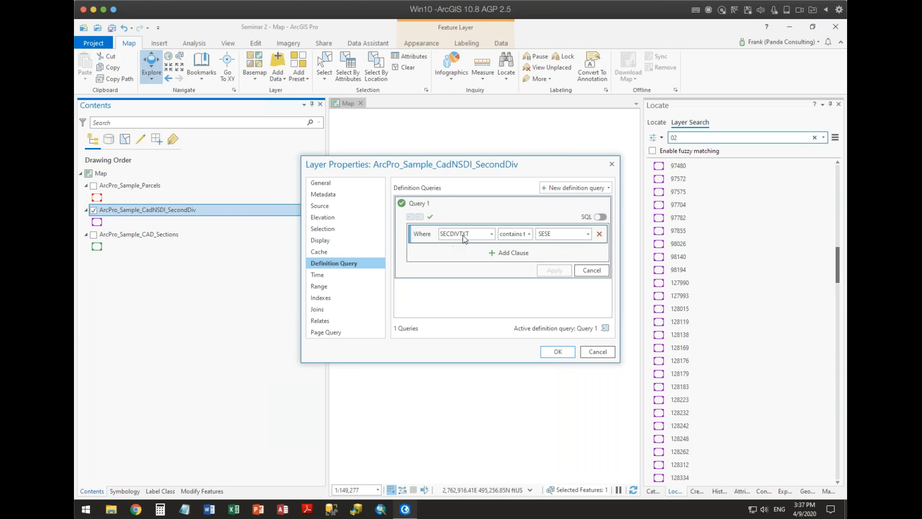
left_click(529, 235)
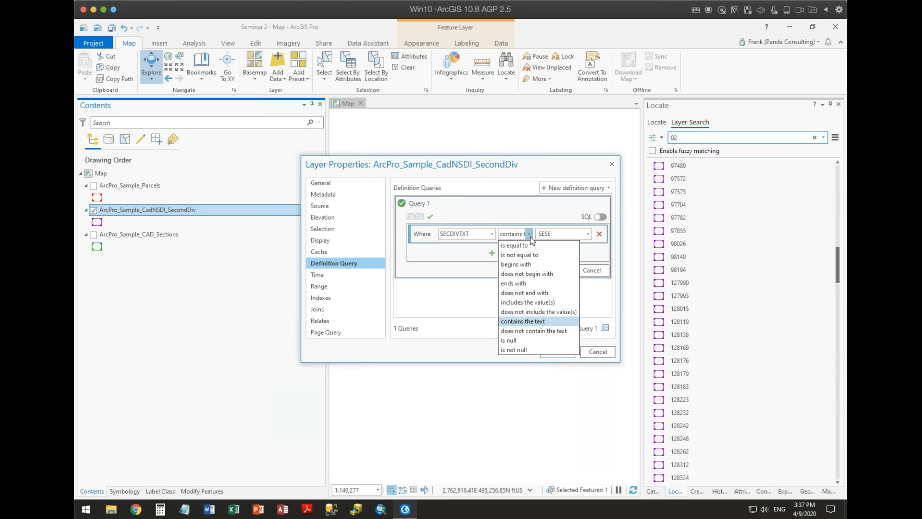
left_click(560, 236)
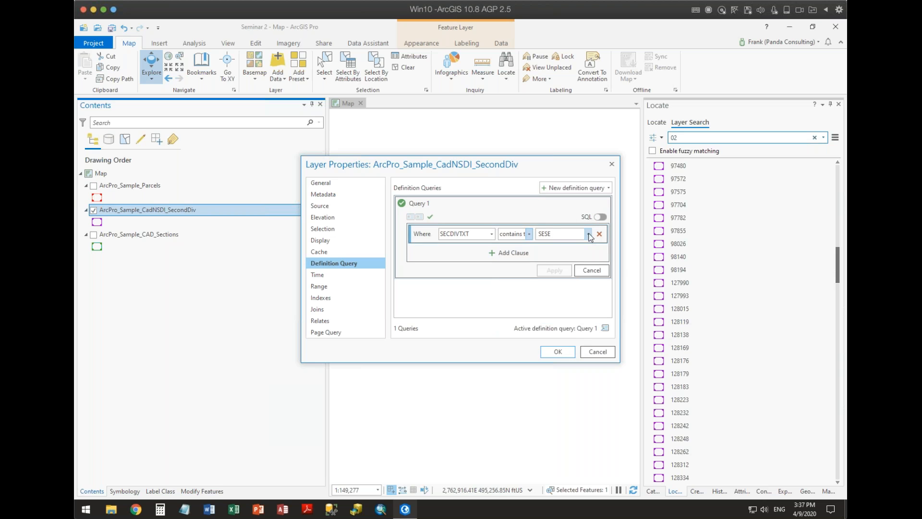
left_click(587, 234)
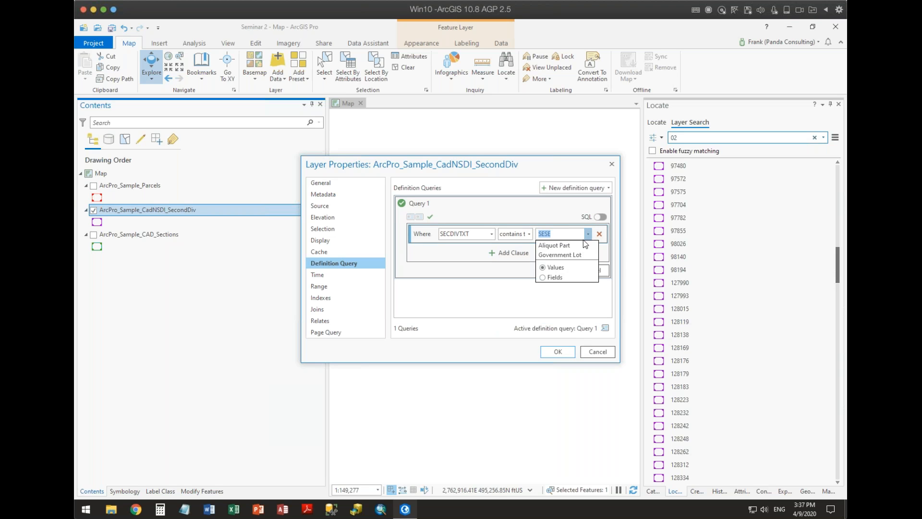
Change the definition query to SECDIVNO contains the text SESE, choosing SESE from the field's values, and apply it.
left_click(490, 236)
left_click(491, 235)
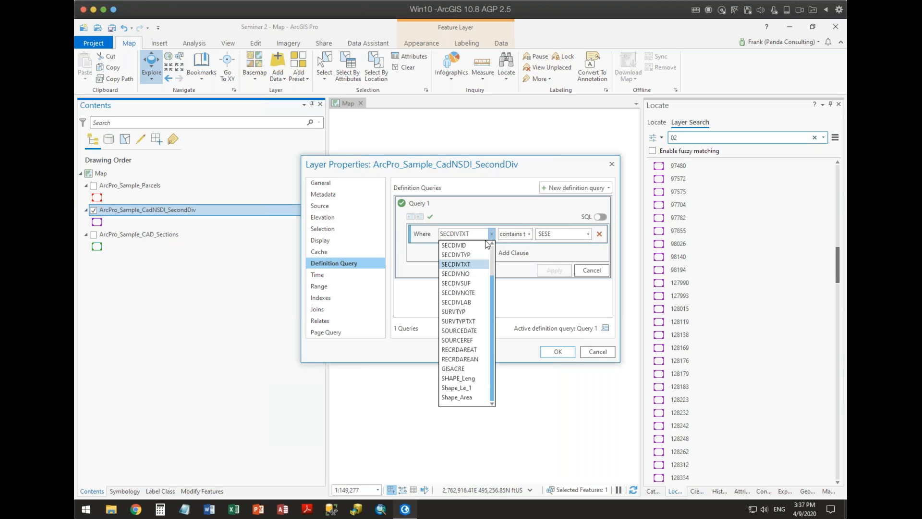
left_click(464, 274)
left_click(557, 234)
left_click(588, 234)
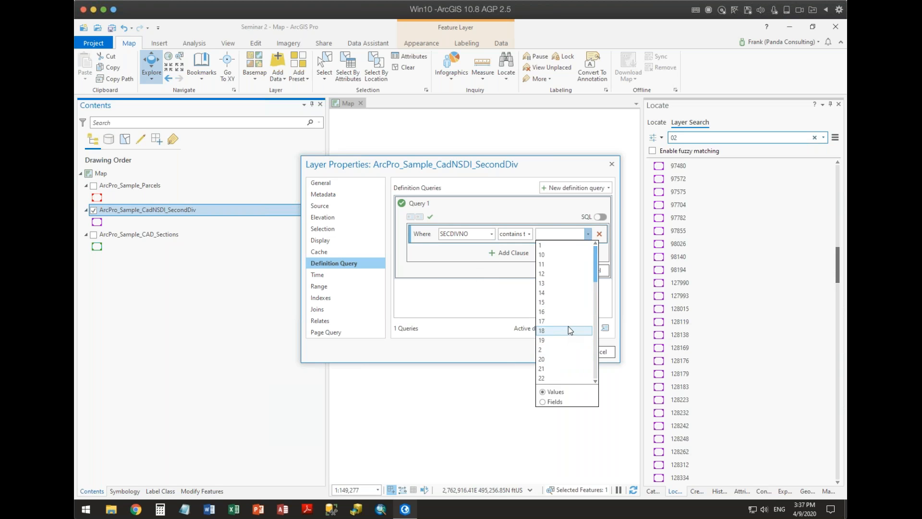
scroll(568, 324, "down", 6)
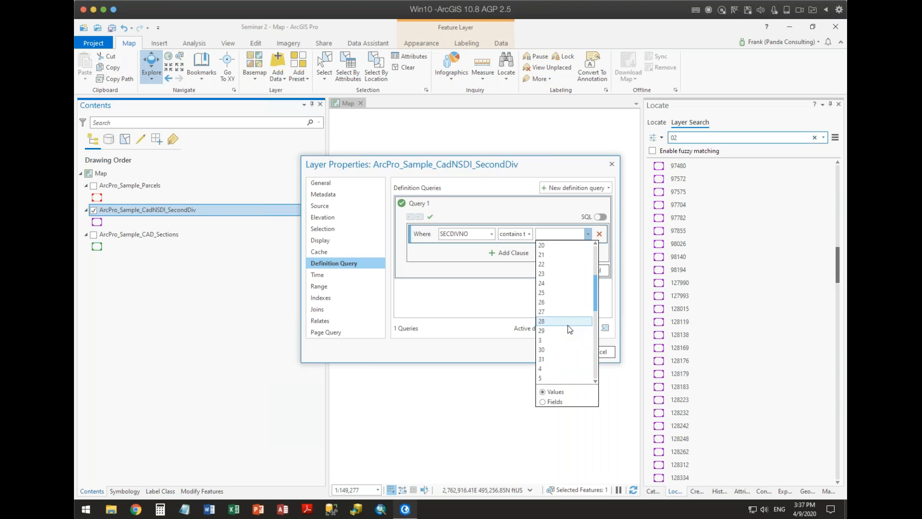
scroll(568, 325, "down", 5)
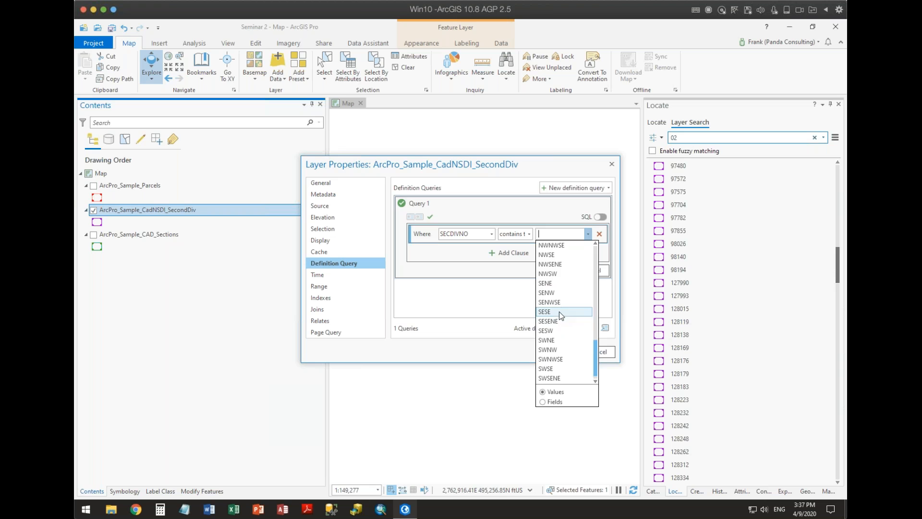
left_click(559, 311)
left_click(553, 270)
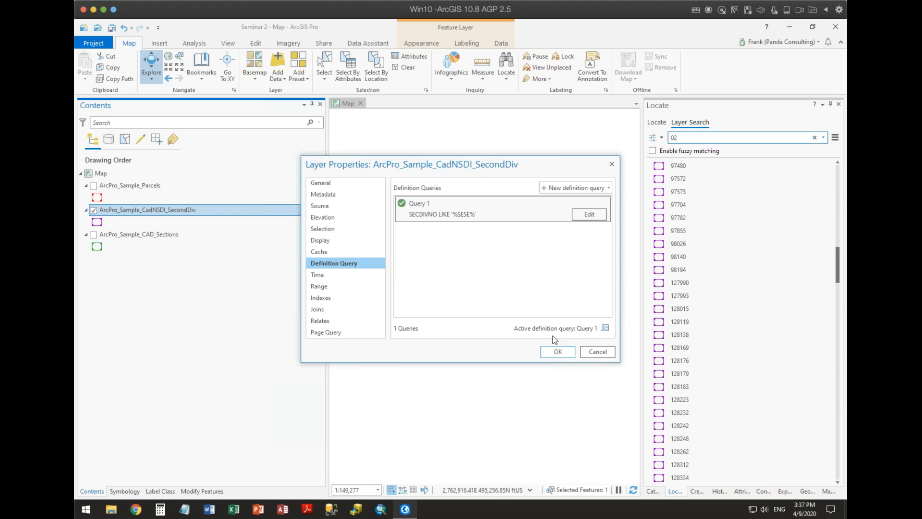
left_click(558, 352)
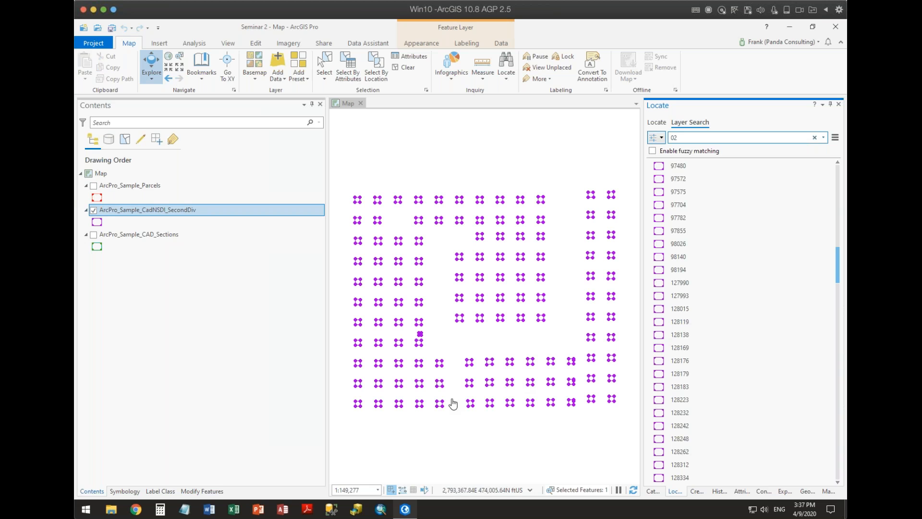
Set the Explore tool to Visible Layers and show the attributes of a filtered second-division feature in the top row.
left_click(439, 224)
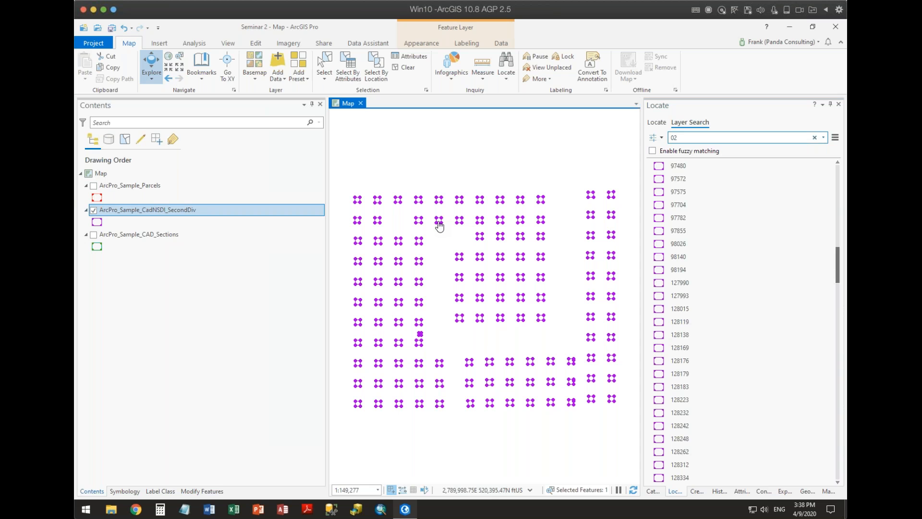
left_click(162, 84)
left_click(170, 103)
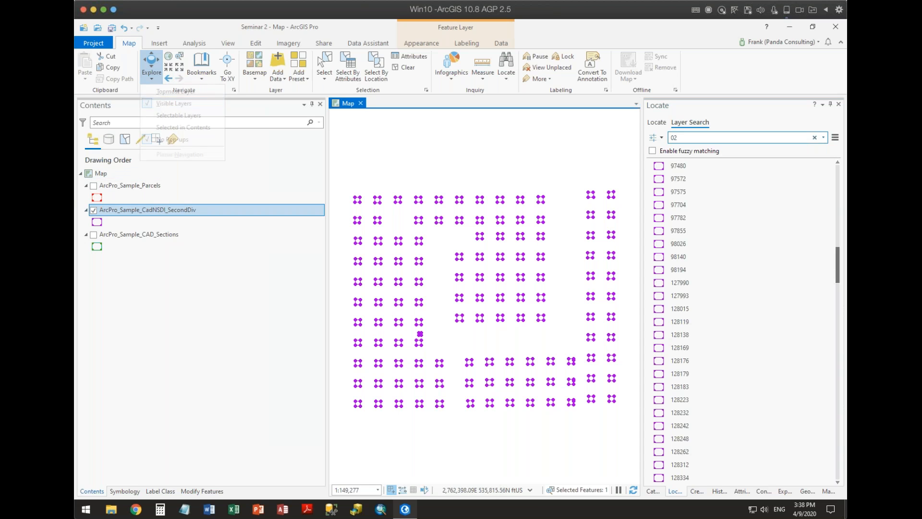
left_click(439, 200)
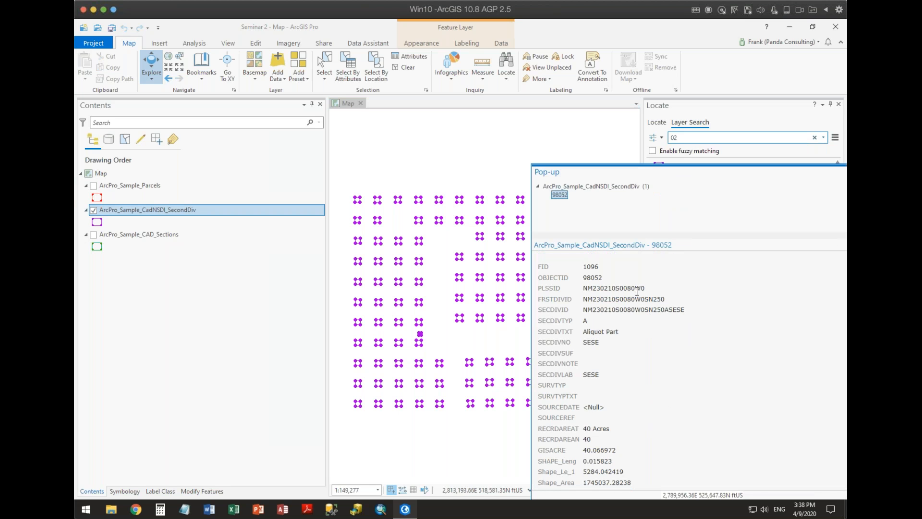
Examine the PLSSID and FID values in the second-division feature's pop-up, moving it over the map, and close it.
left_click_drag(635, 289, 653, 287)
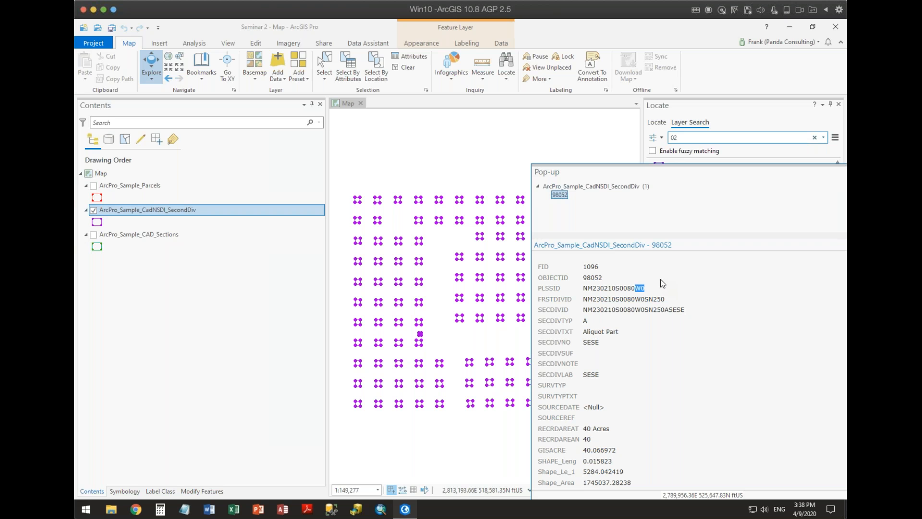
left_click_drag(703, 173, 445, 165)
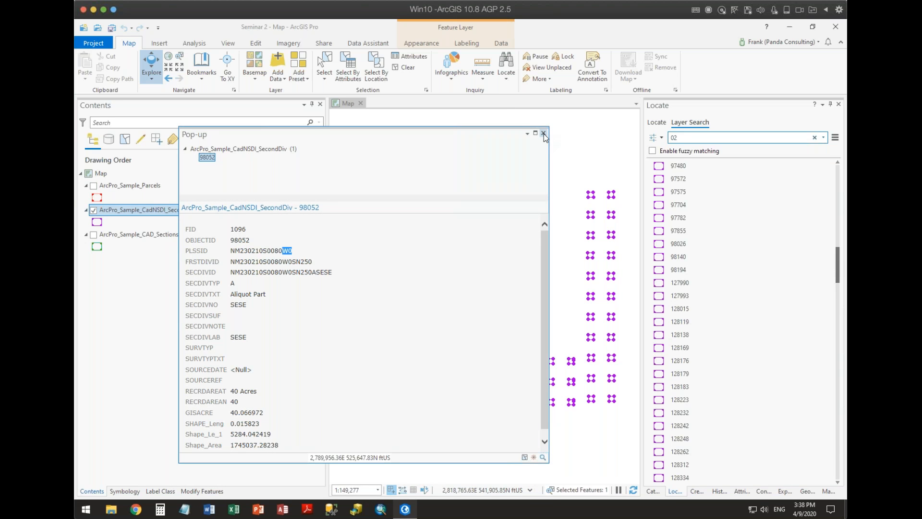
double_click(238, 229)
left_click(543, 135)
Search the map's layers for 1096 with Locate and review the available search extent and matching options.
double_click(677, 137)
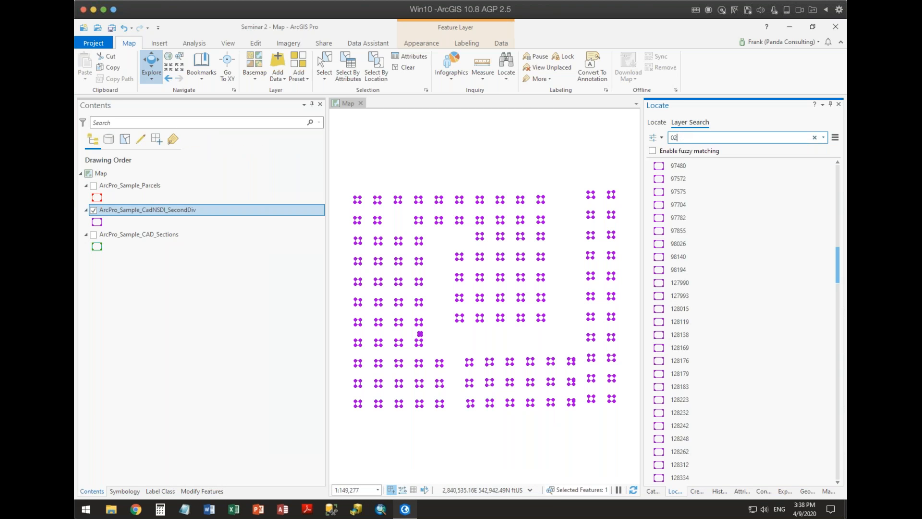
type("1096")
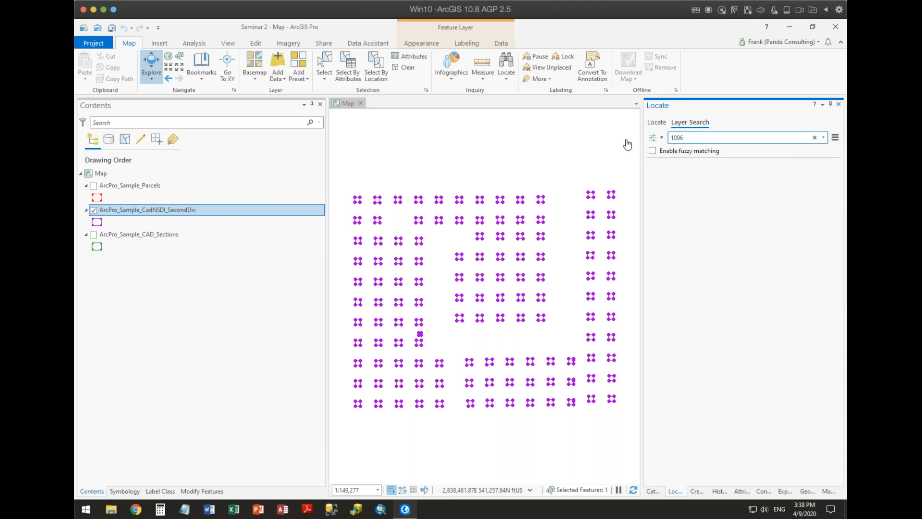
left_click(662, 138)
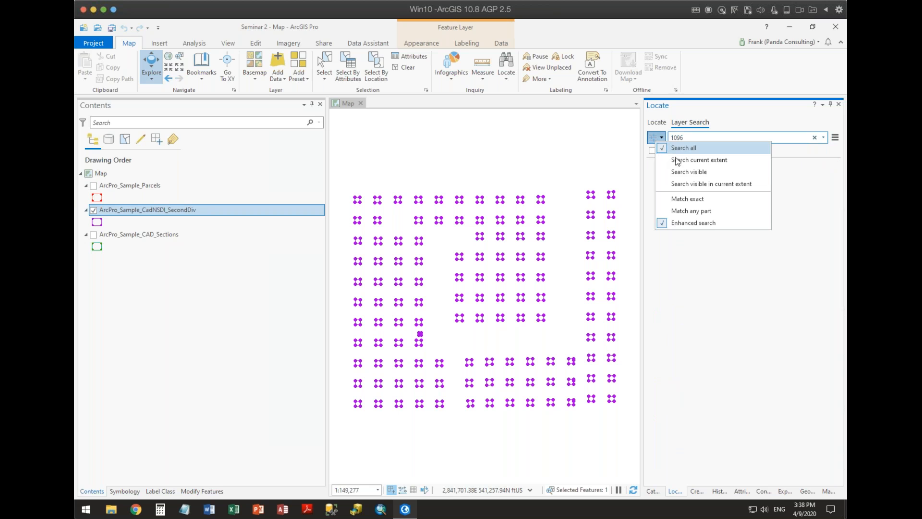
left_click(693, 138)
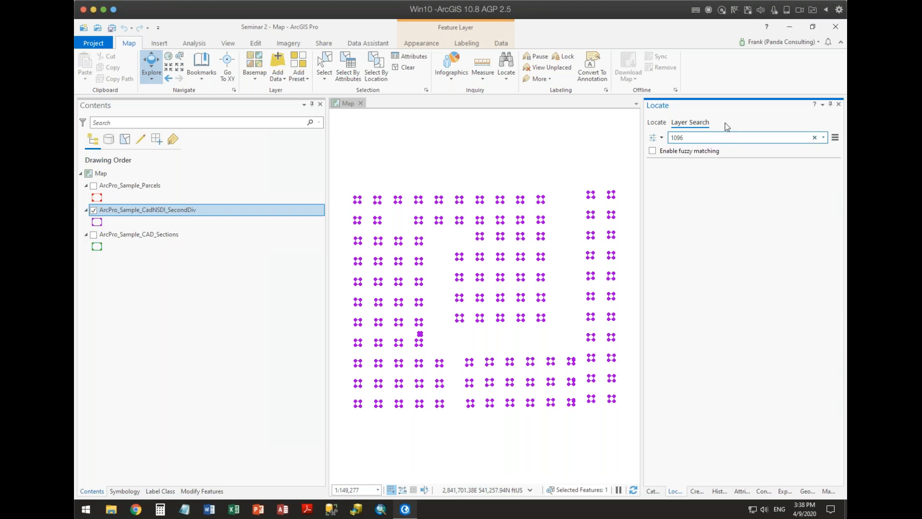
Remove the SECDIVNO definition query from the ArcPro_Sample_CadNSDI_SecondDiv layer and apply the change.
right_click(164, 210)
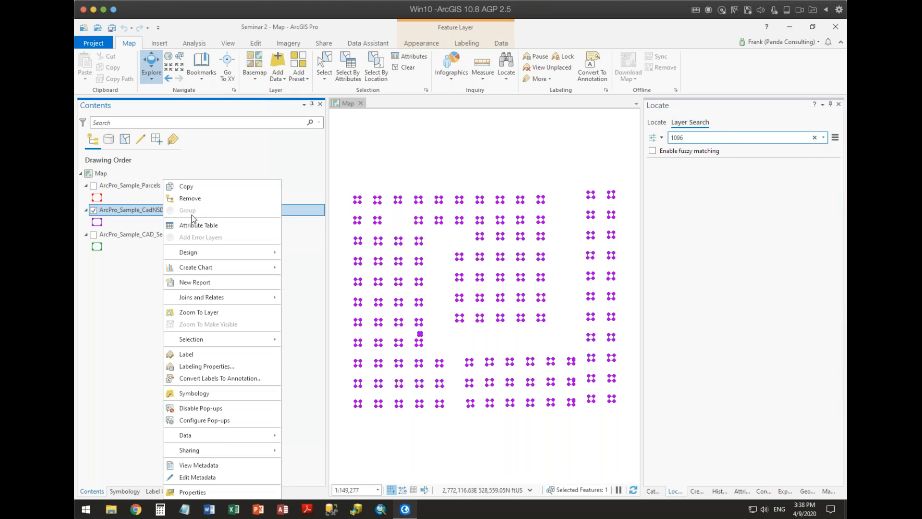
left_click(230, 492)
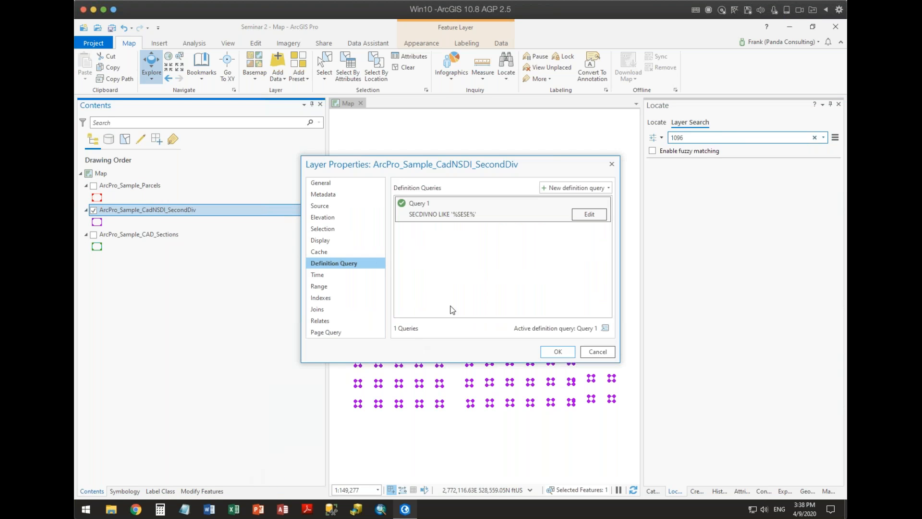
left_click(464, 204)
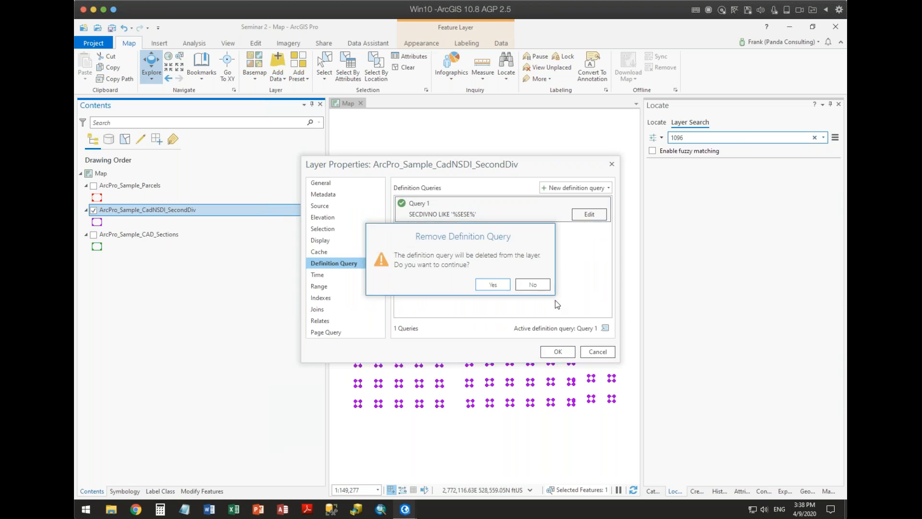
left_click(493, 284)
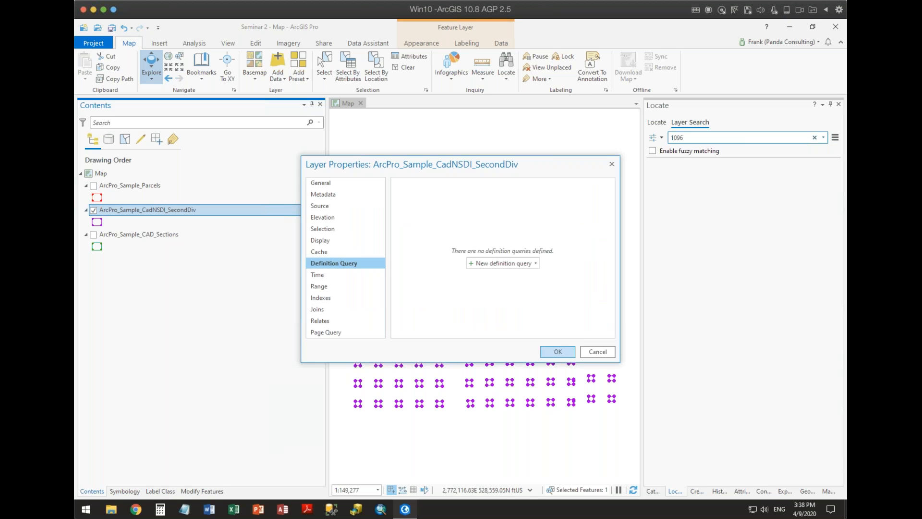
left_click(558, 351)
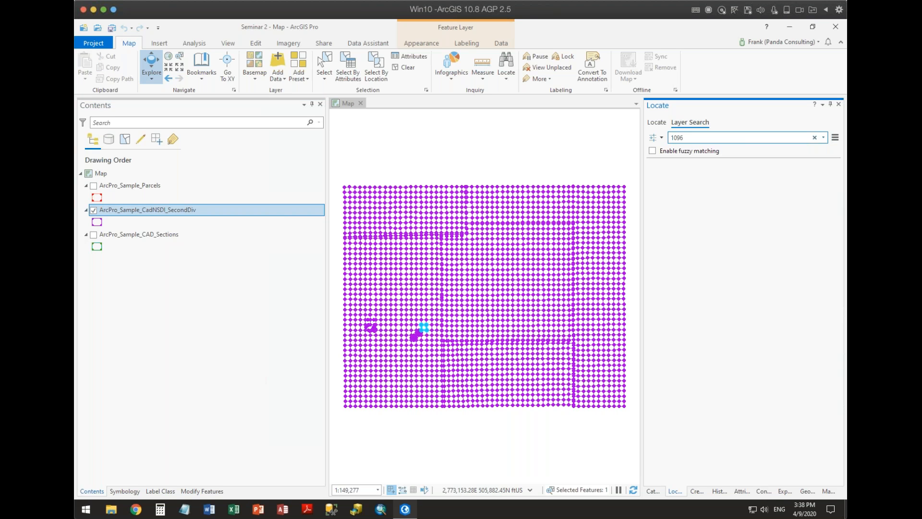
Turn on the ArcPro_Sample_Parcels layer and clear the current feature selection.
left_click(93, 185)
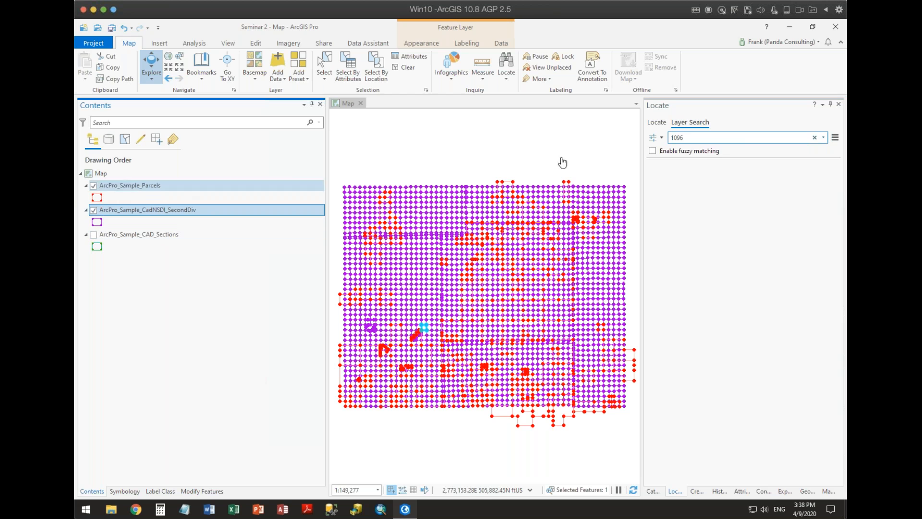
left_click(716, 191)
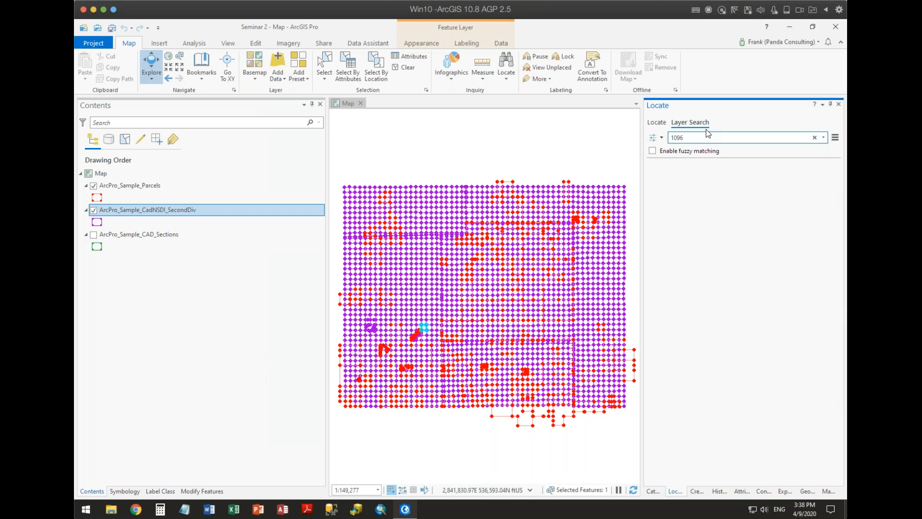
left_click(406, 67)
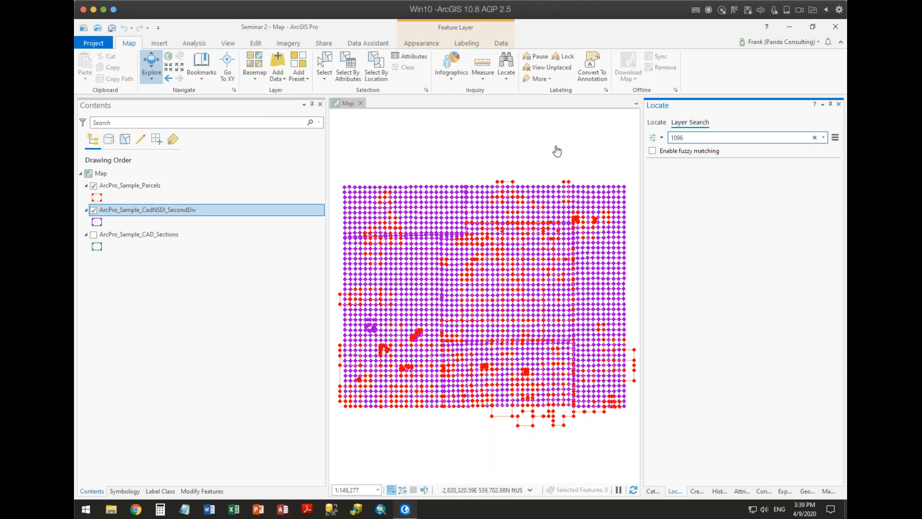
Start a new definition query on ArcPro_Sample_CadNSDI_SecondDiv and review the values available for the PLSSID field.
left_click(219, 220)
right_click(218, 219)
left_click(234, 488)
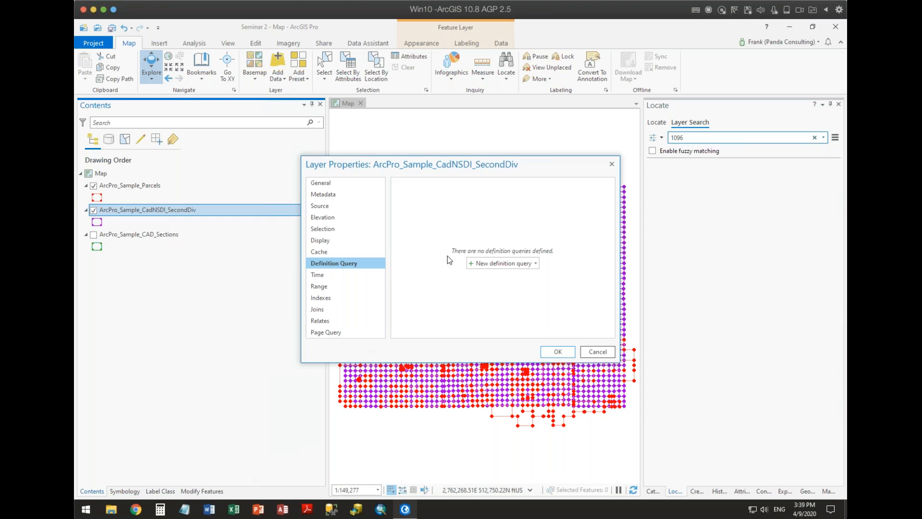
left_click(493, 263)
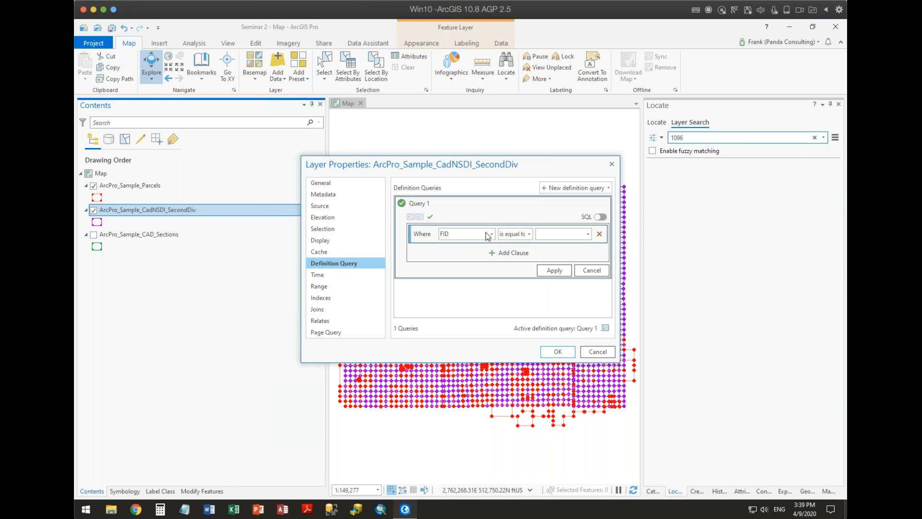
left_click(491, 233)
left_click(469, 266)
left_click(589, 235)
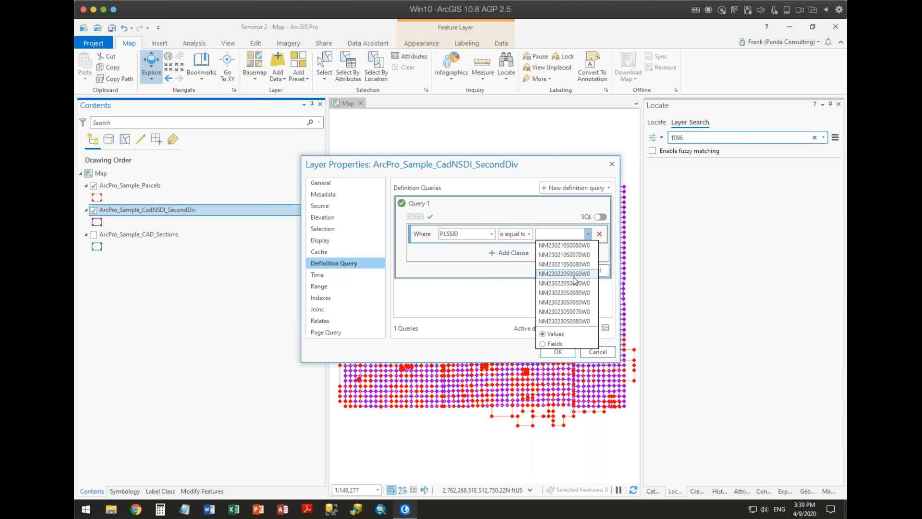
left_click(543, 211)
left_click(530, 233)
left_click(532, 237)
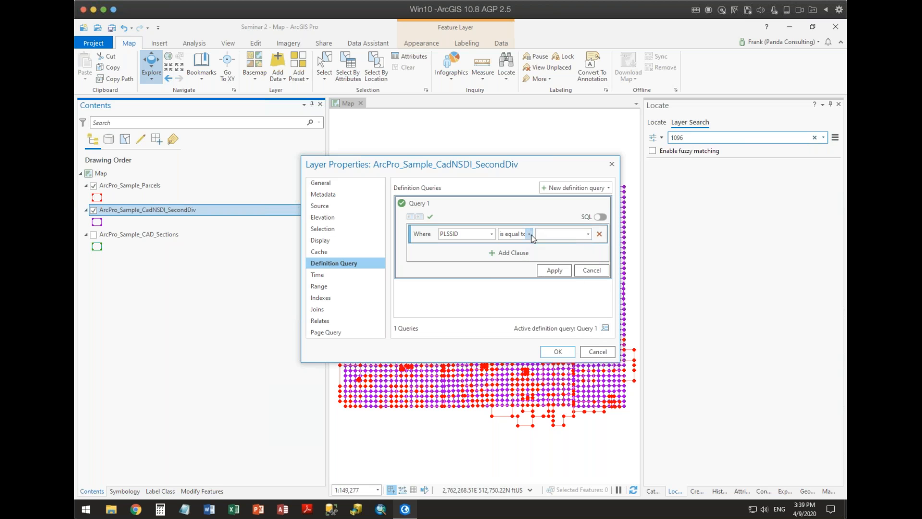
Review the values available for the SECDIVNO field in the definition query and discard the query without applying it.
left_click(492, 234)
left_click(458, 292)
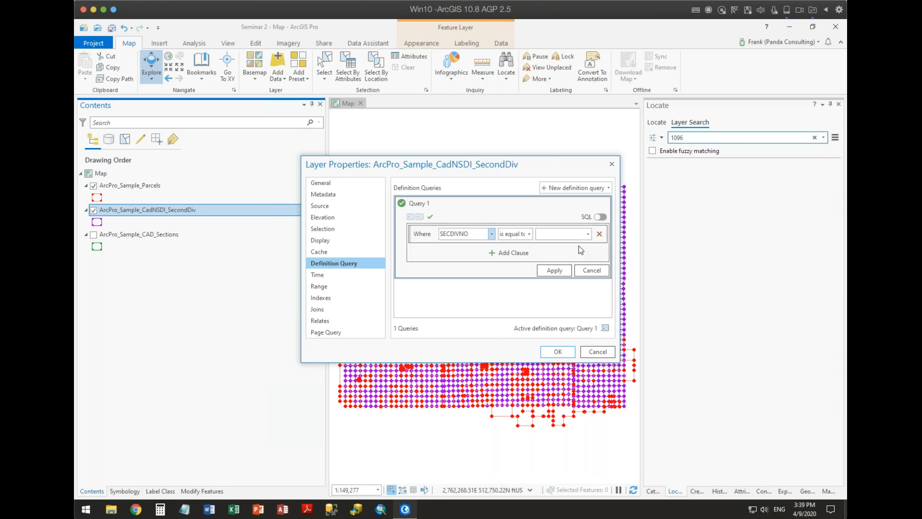
left_click(566, 234)
scroll(559, 283, "down", 15)
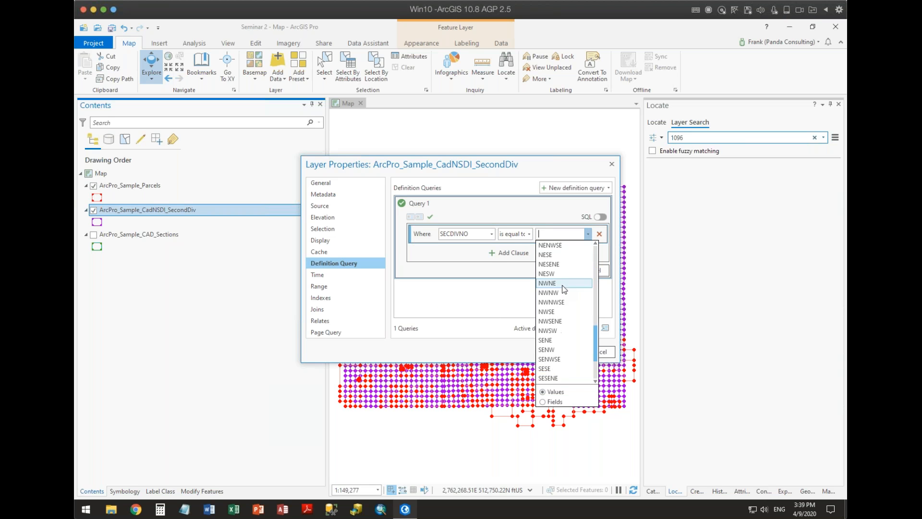
scroll(559, 286, "up", 15)
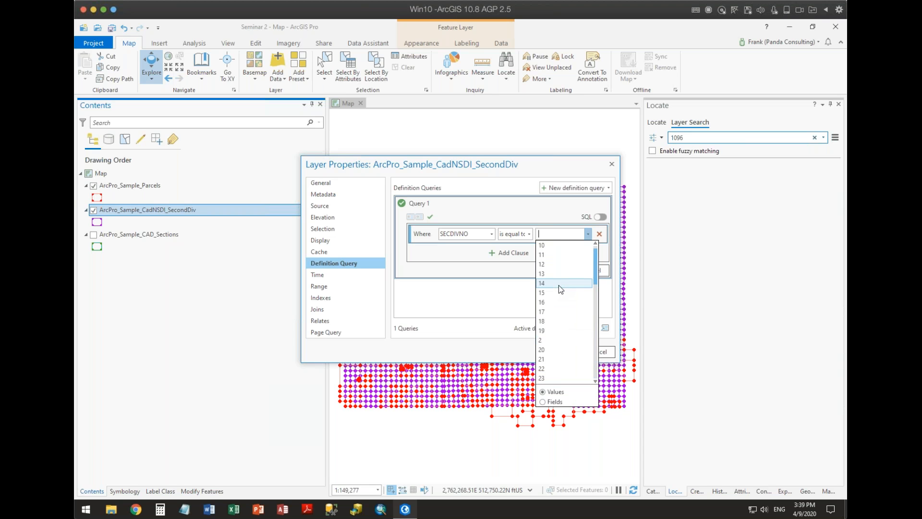
left_click(530, 208)
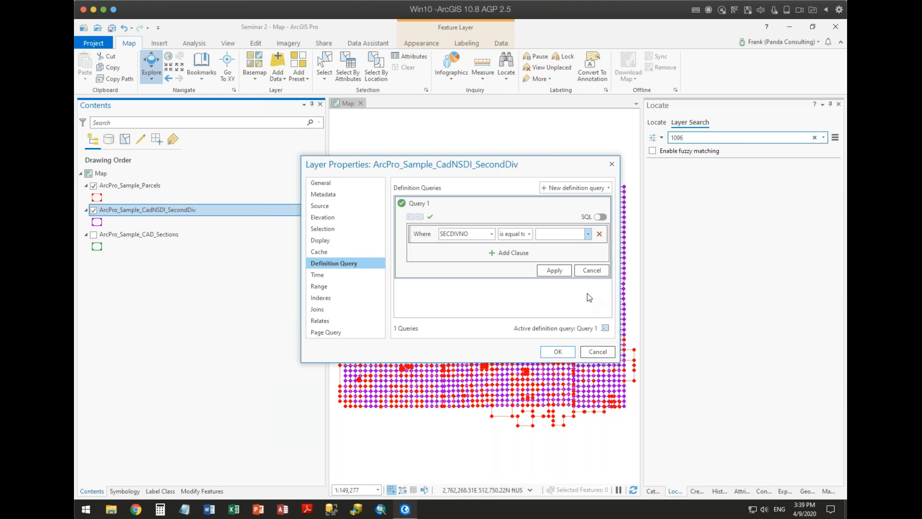
left_click(586, 269)
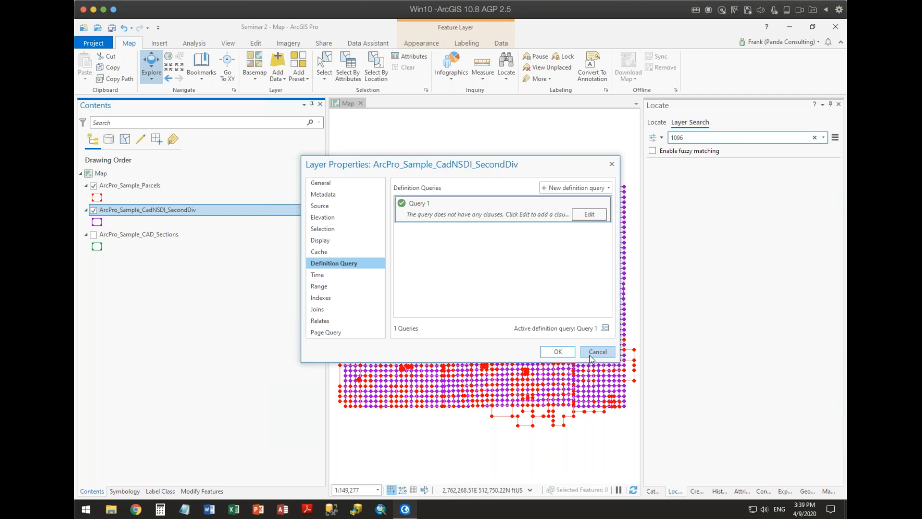
left_click(596, 352)
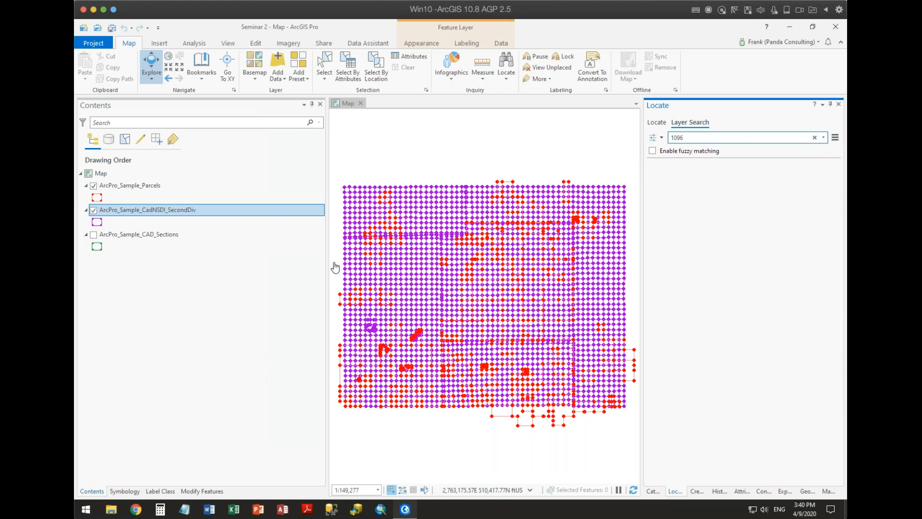
Clear the search text from Locate's layer search.
left_click_drag(691, 138, 652, 147)
key("BackSpace")
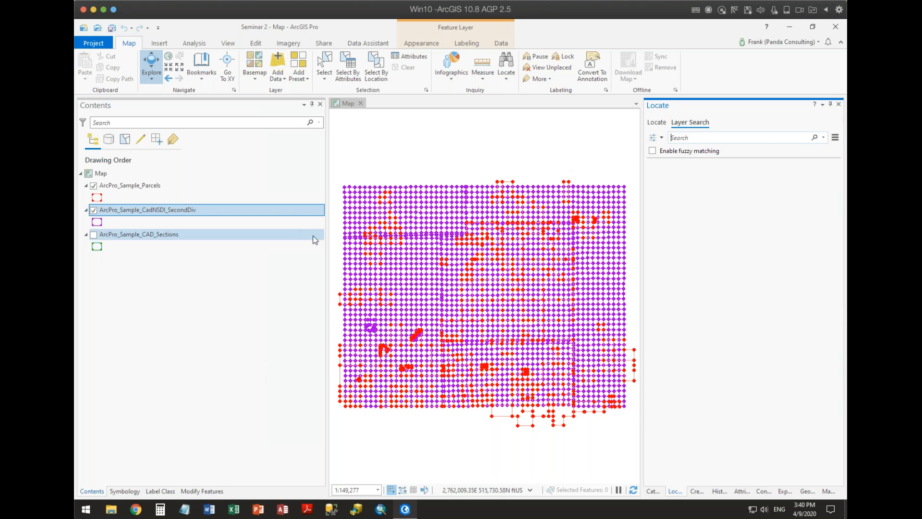
Open the ArcPro_Sample_CadNSDI_SecondDiv attribute table, enlarge it below the map and browse its rows.
left_click(144, 211)
right_click(145, 211)
left_click(176, 334)
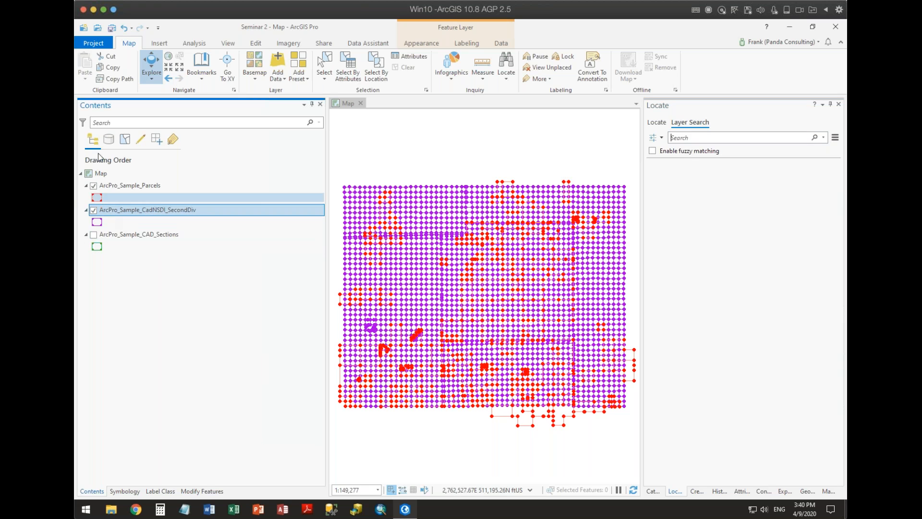
right_click(110, 210)
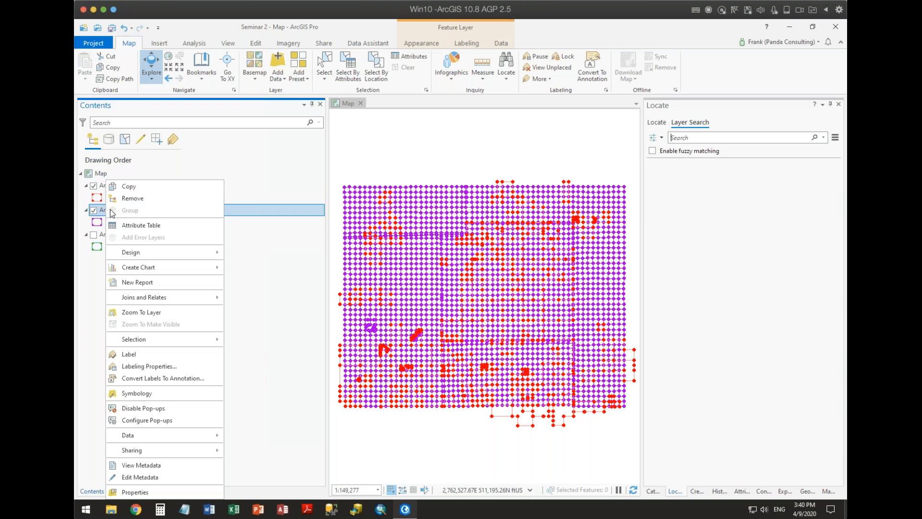
left_click(132, 226)
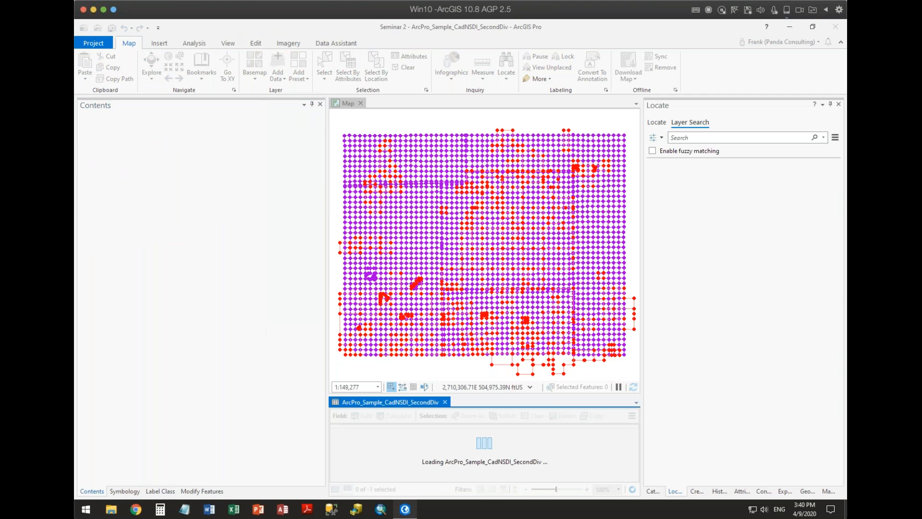
left_click_drag(512, 396, 515, 263)
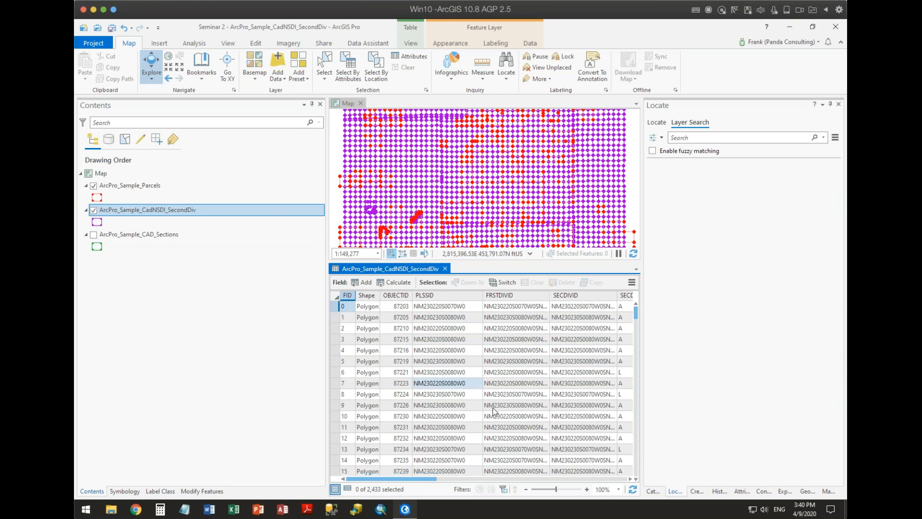
scroll(503, 415, "down", 13)
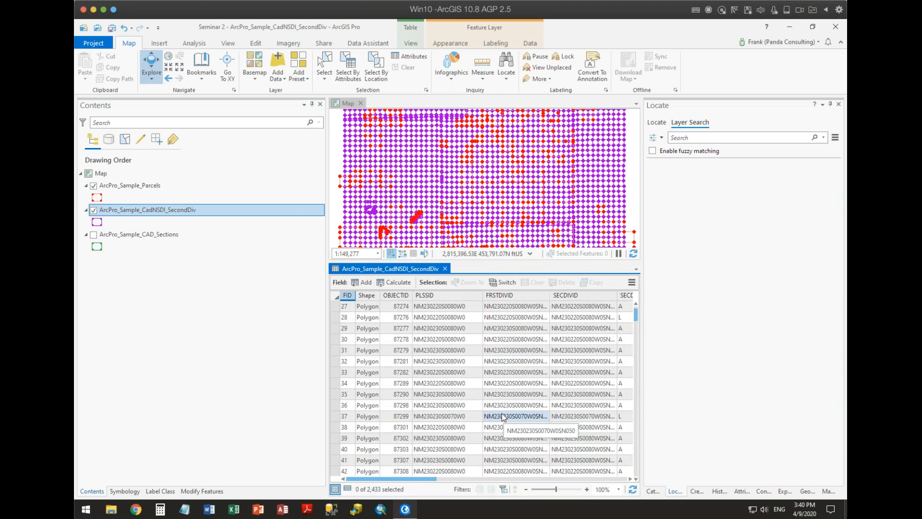
scroll(503, 416, "down", 4)
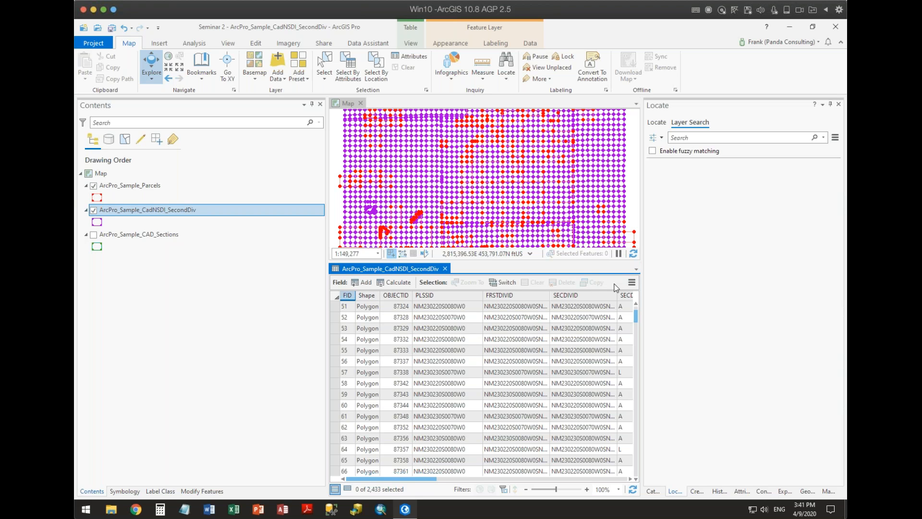
Select the ArcPro_Sample_CadNSDI_SecondDiv features whose SECDIVNO is equal to SESE as a new selection, and clear that selection.
left_click(348, 66)
left_click(349, 77)
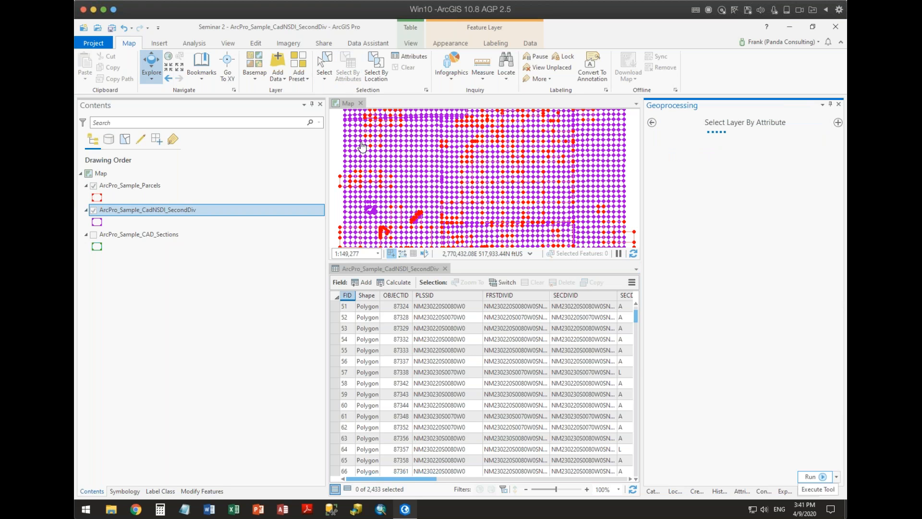
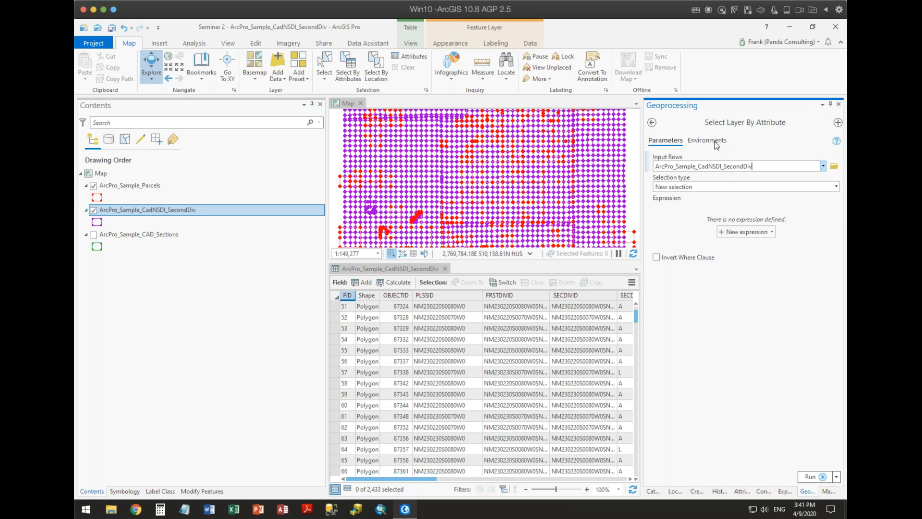
right_click(459, 297)
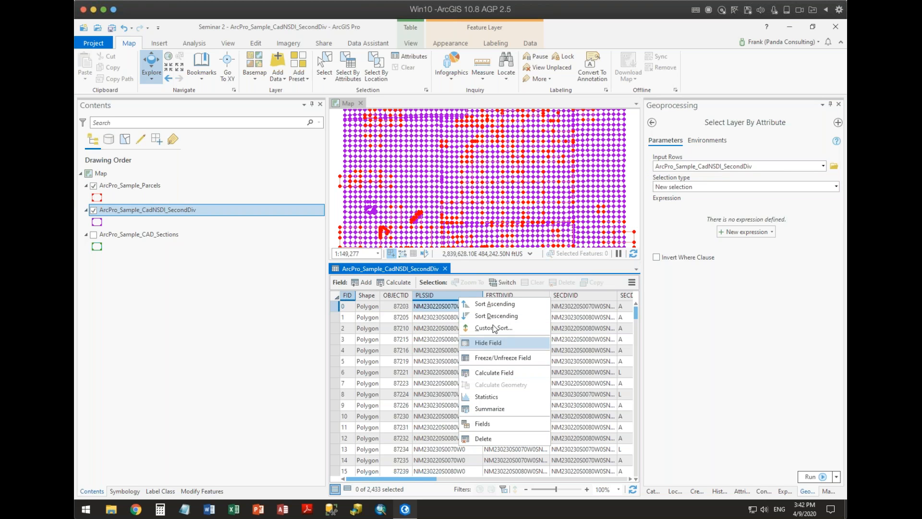
left_click(474, 269)
left_click(747, 232)
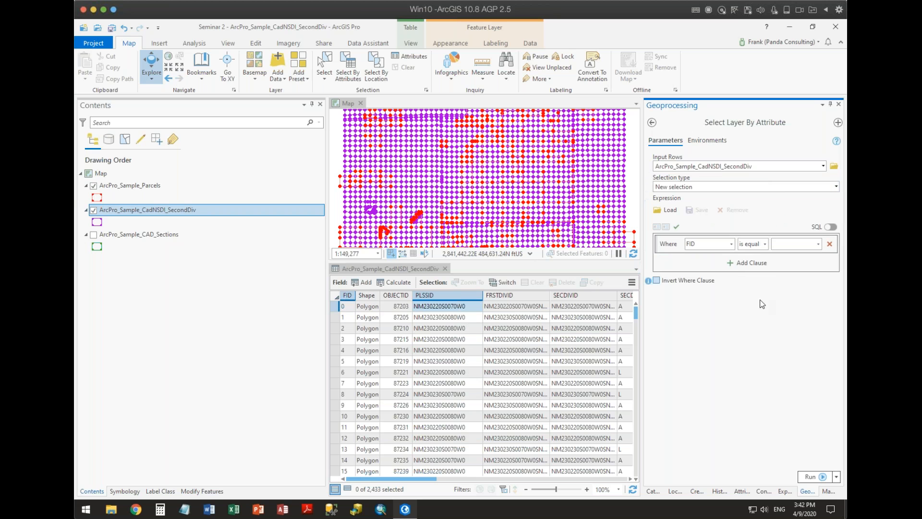
left_click(731, 244)
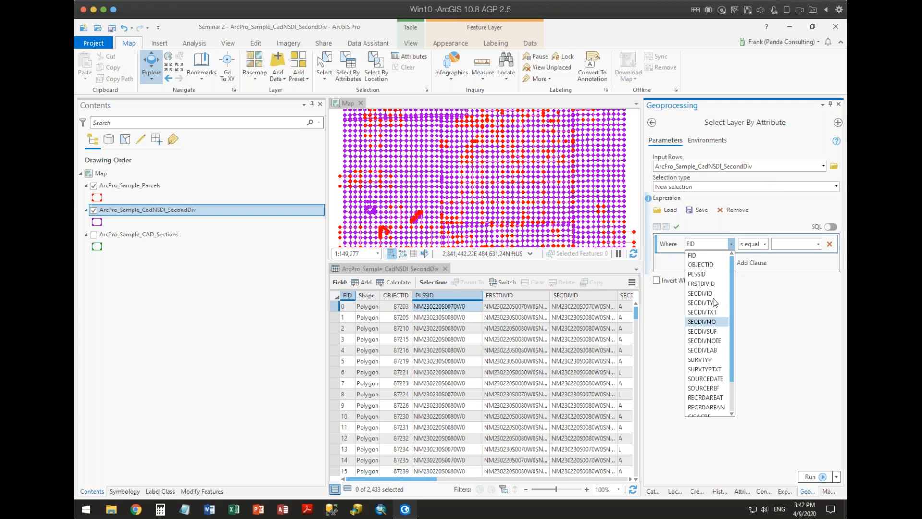
left_click(714, 322)
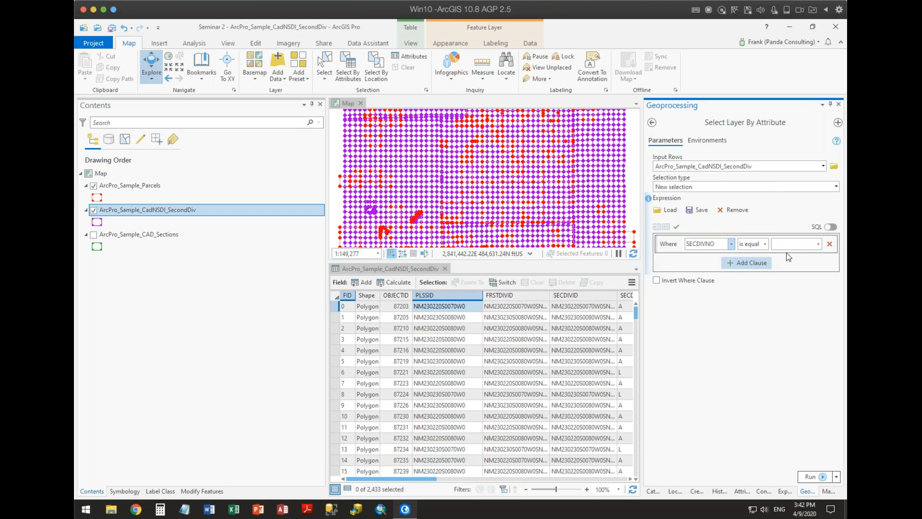
left_click(819, 245)
scroll(791, 338, "down", 6)
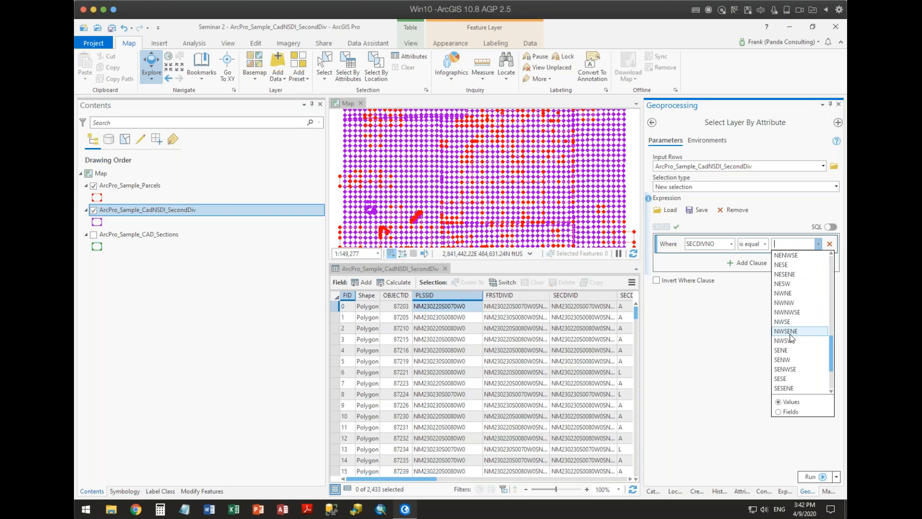
left_click(792, 312)
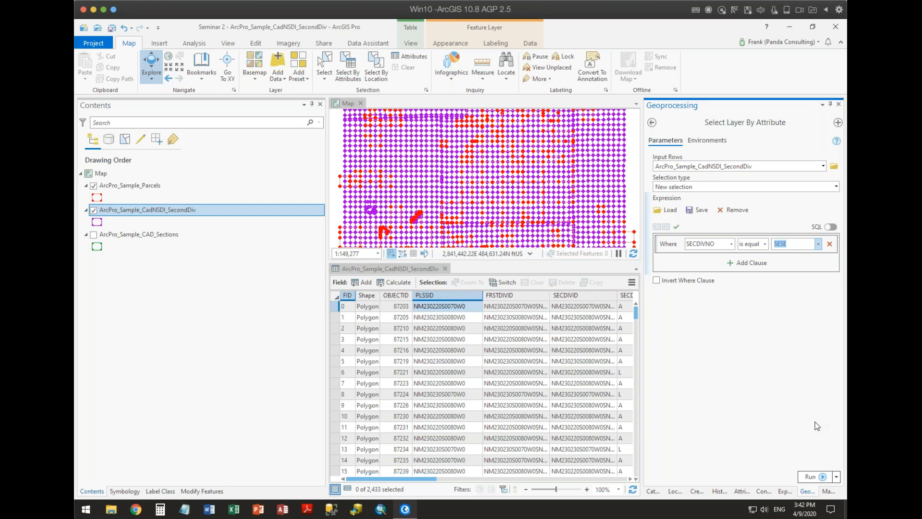
left_click(812, 477)
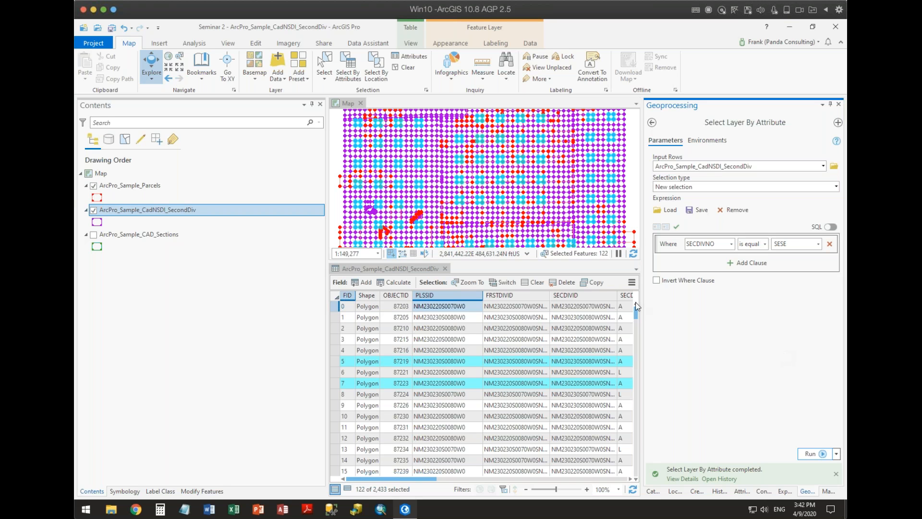
left_click(405, 66)
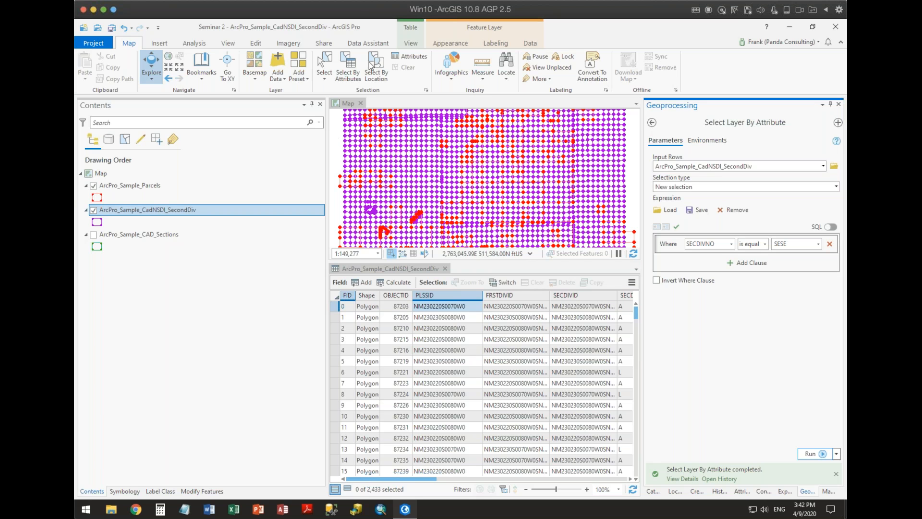
Return to Locate's layer search and review its result display options without changing them.
left_click(675, 491)
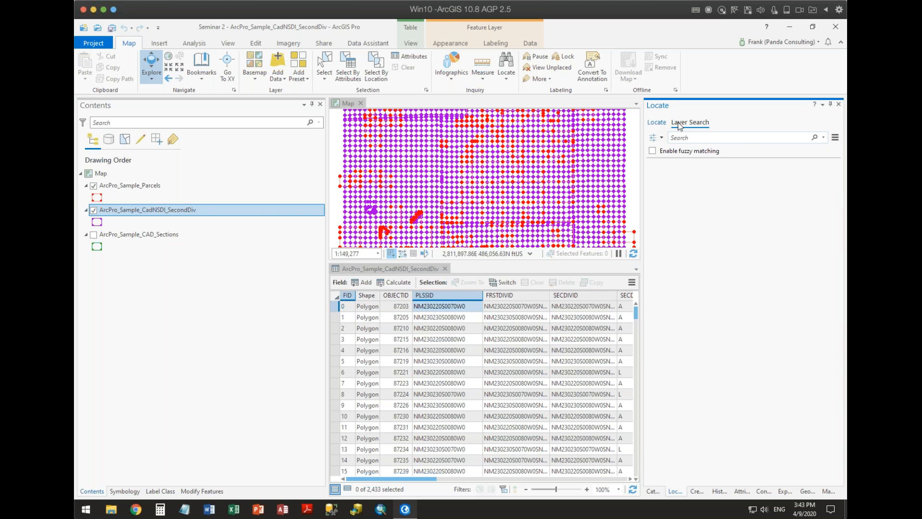
left_click(835, 138)
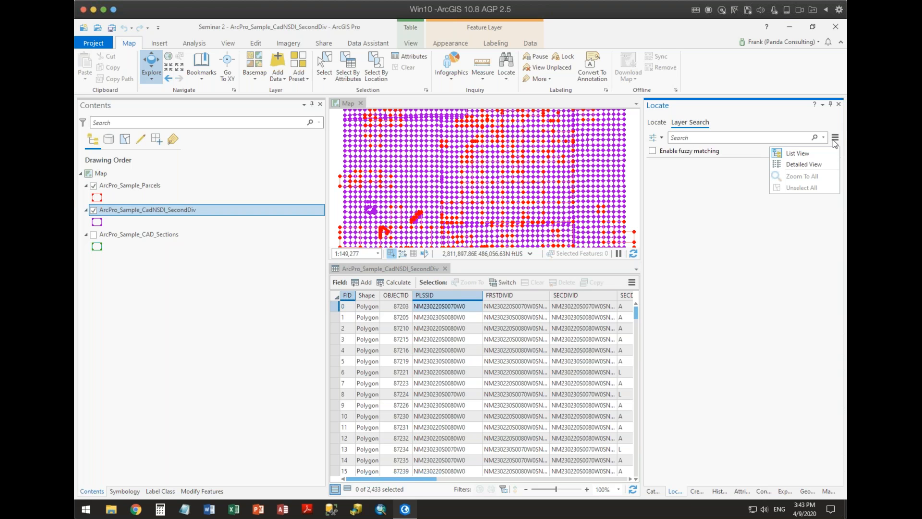
left_click(765, 78)
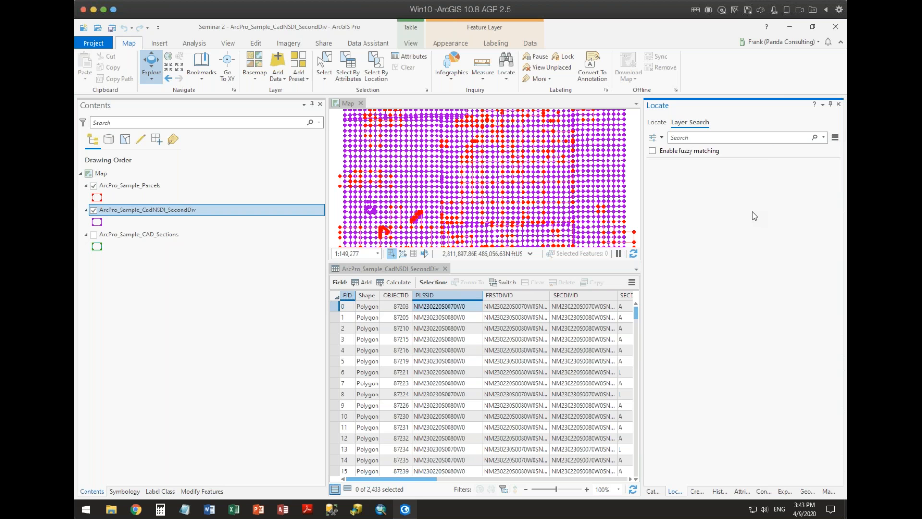
Close the ArcPro_Sample_CadNSDI_SecondDiv attribute table to give the map the full area.
scroll(477, 199, "up", 2)
scroll(477, 199, "up", 5)
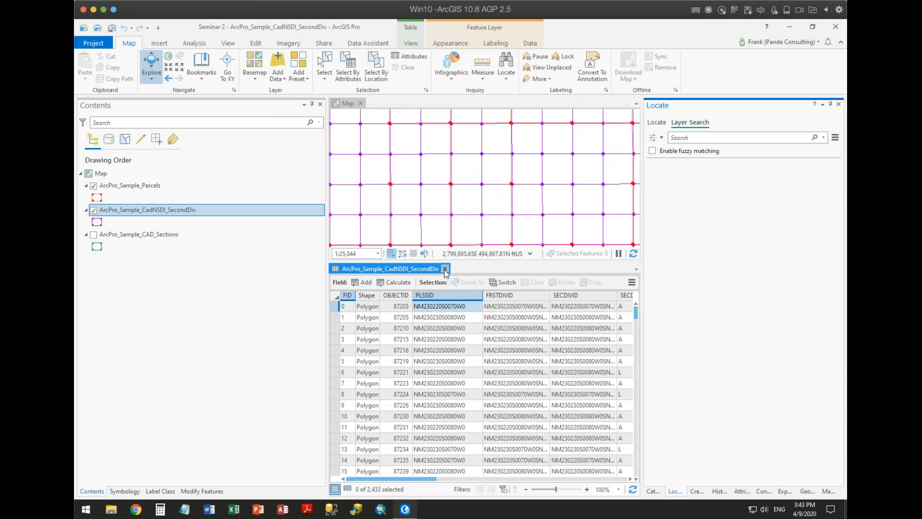
left_click(445, 269)
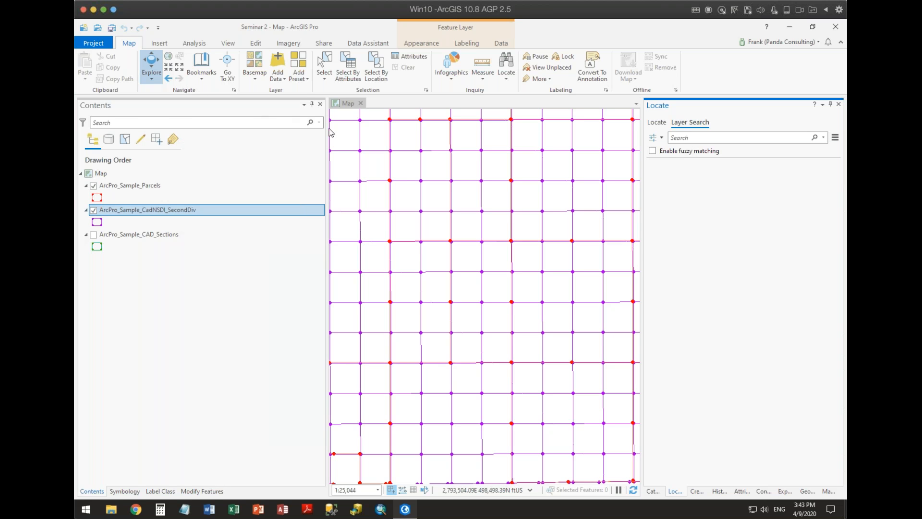
Inspect the pop-up attributes of a parcel and the second division beneath it with Explore, and close the pop-up.
left_click(410, 174)
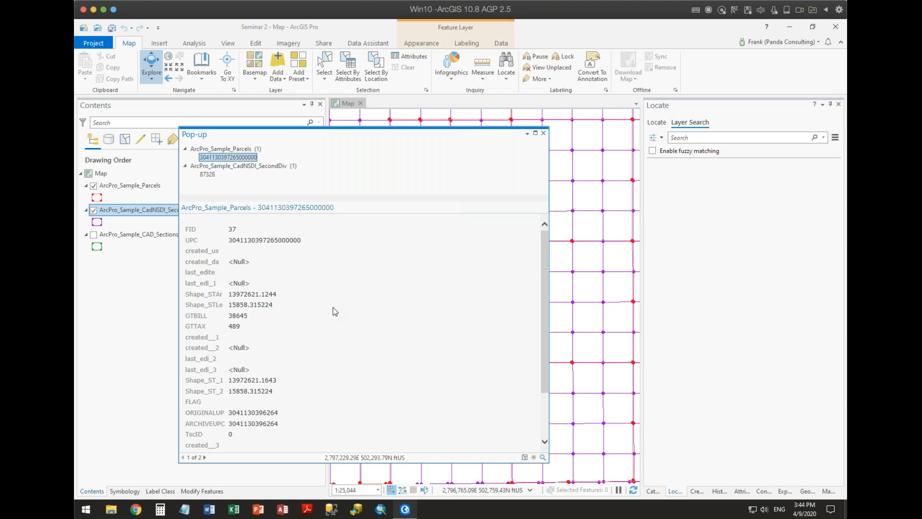
scroll(332, 313, "down", 2)
scroll(334, 313, "up", 2)
left_click(209, 175)
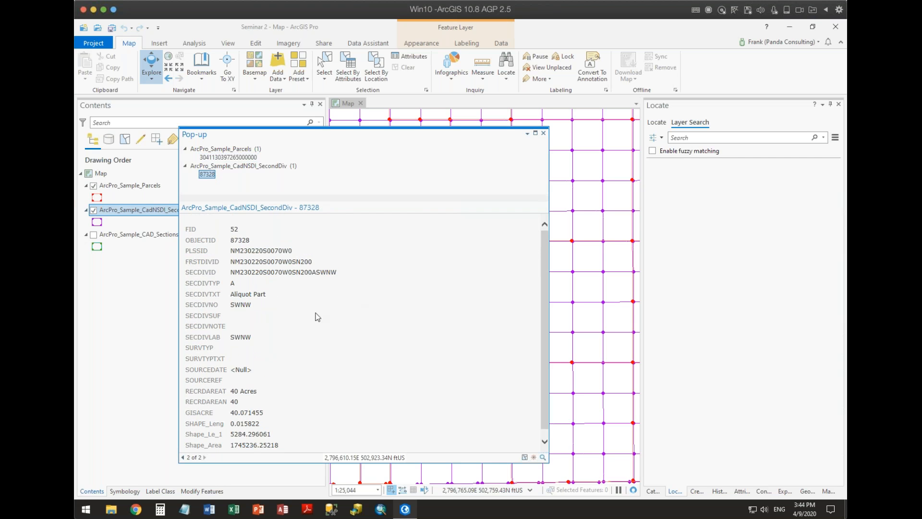
left_click(544, 134)
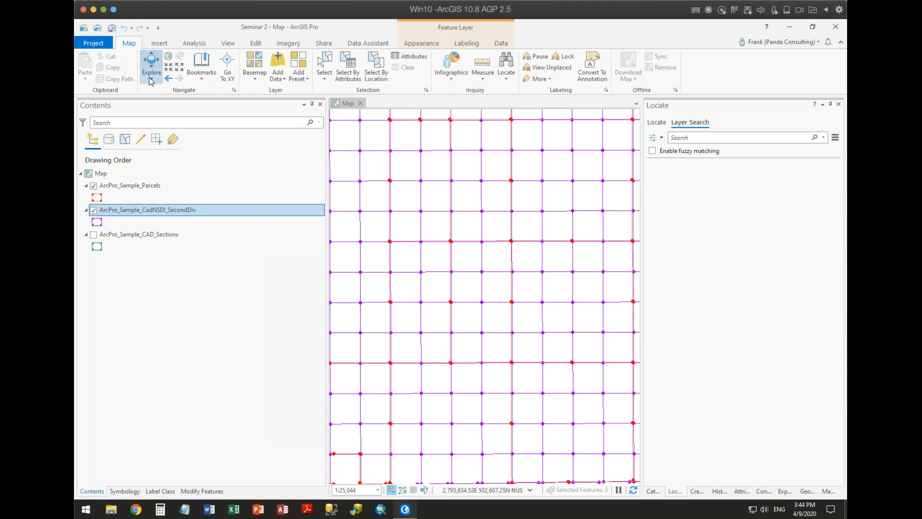
Configure the ArcPro_Sample_CadNSDI_SecondDiv pop-ups to hide FID, OBJECTID, RECRDAREAN, GISACRE, SHAPE_Leng, Shape_Le_1 and Shape_Area.
right_click(134, 215)
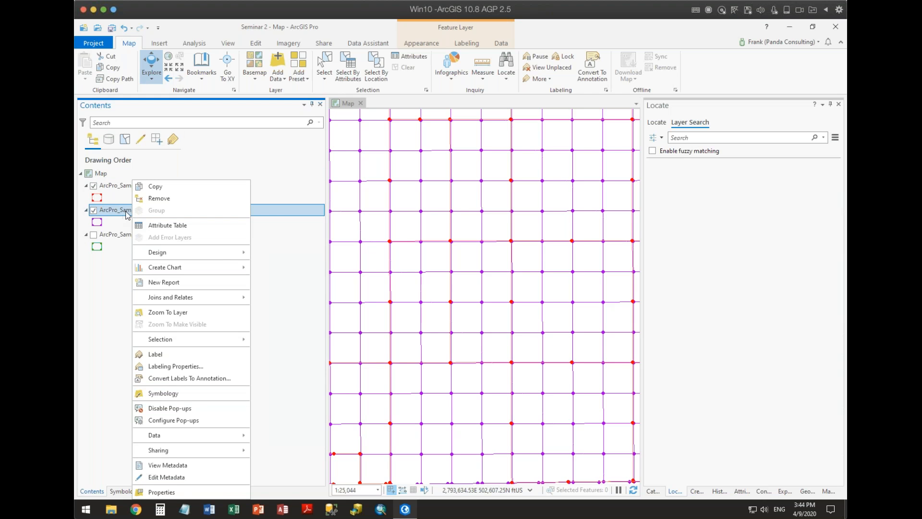
left_click(192, 421)
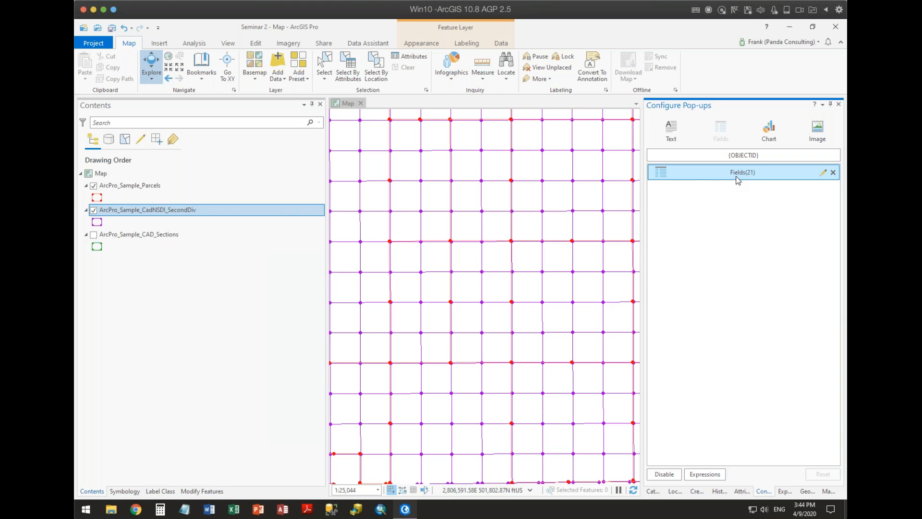
left_click(823, 174)
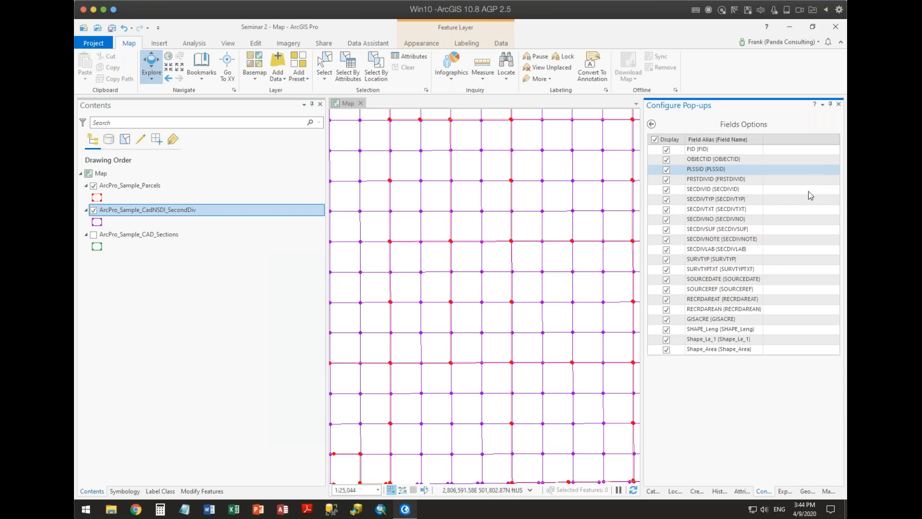
left_click(666, 159)
left_click(667, 149)
left_click(666, 349)
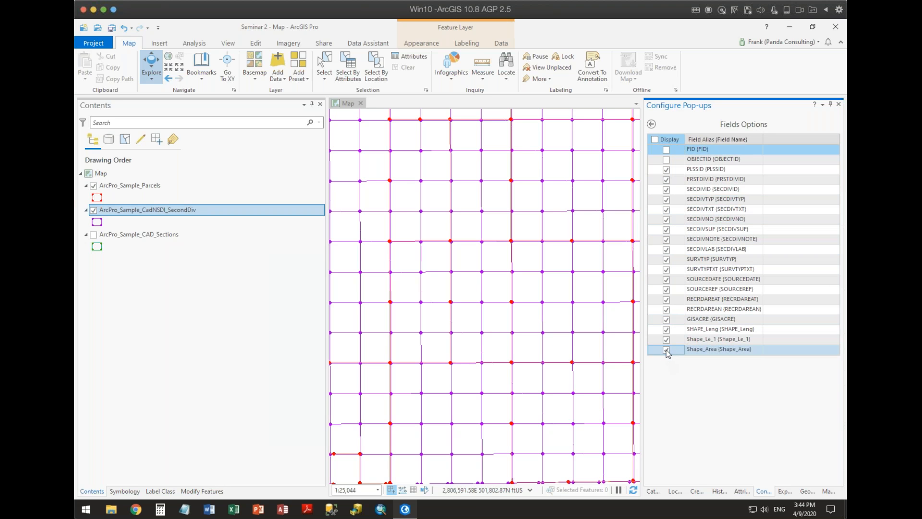
left_click(666, 339)
left_click(666, 329)
left_click(667, 319)
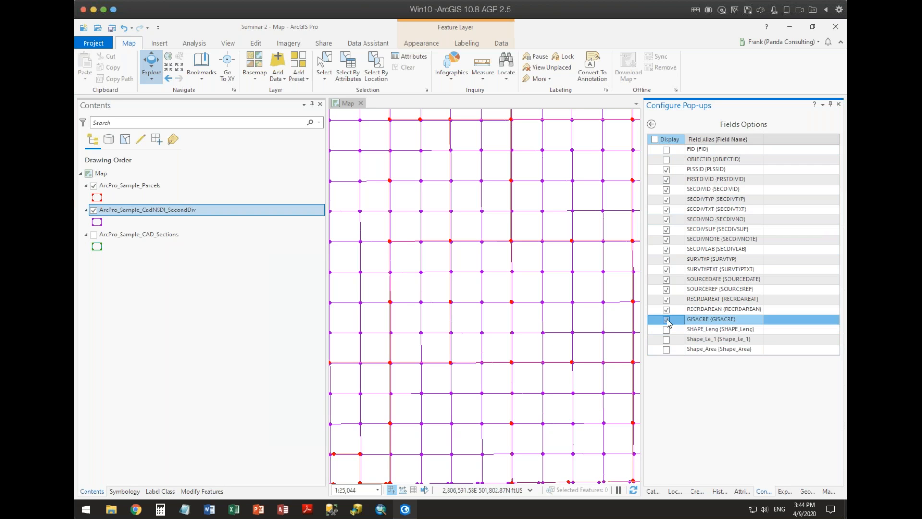
left_click(667, 309)
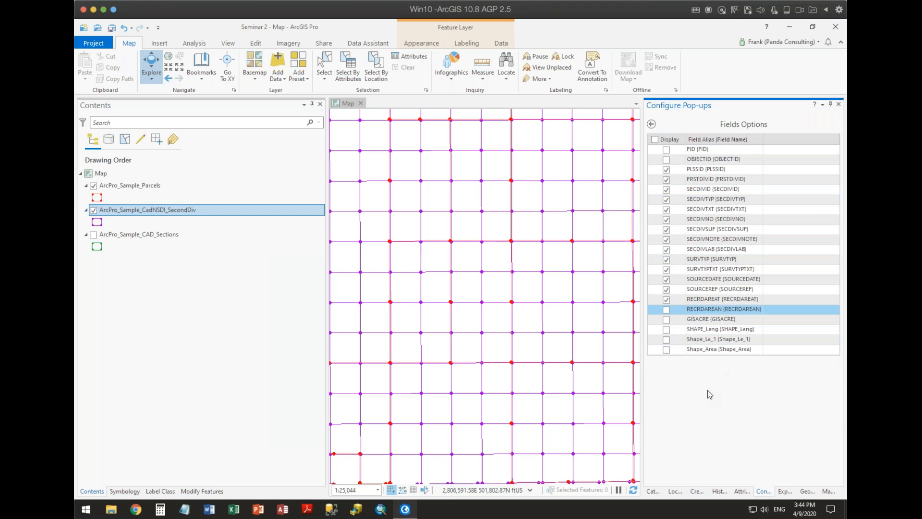
left_click(651, 124)
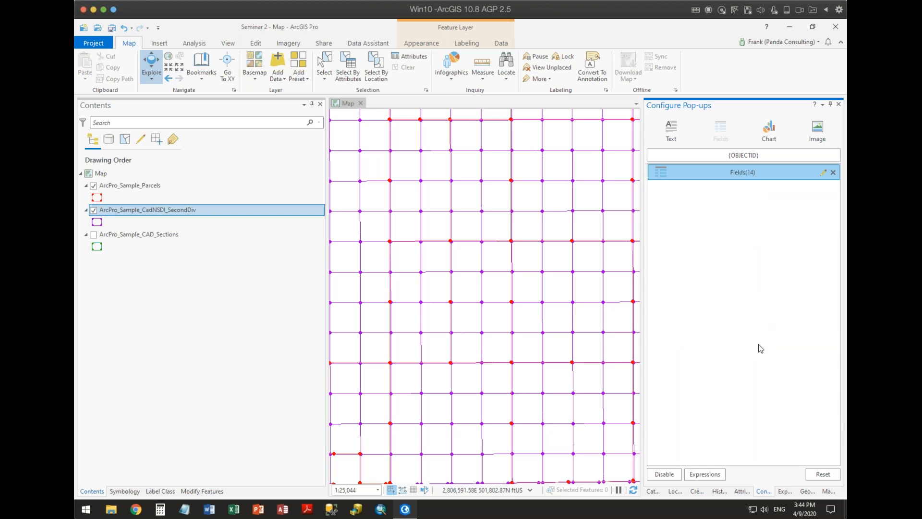
Check the reduced field list in the pop-up of a second division near the map's upper left, and close it.
left_click(407, 236)
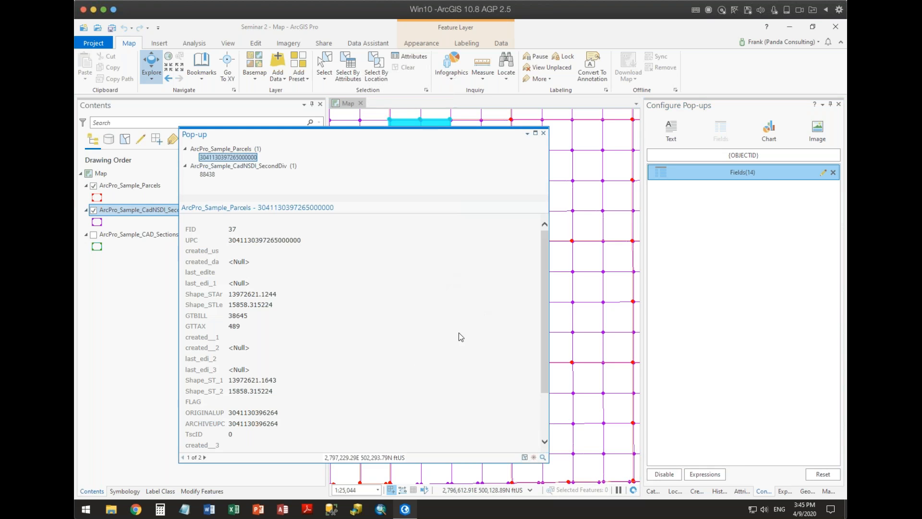
left_click(212, 174)
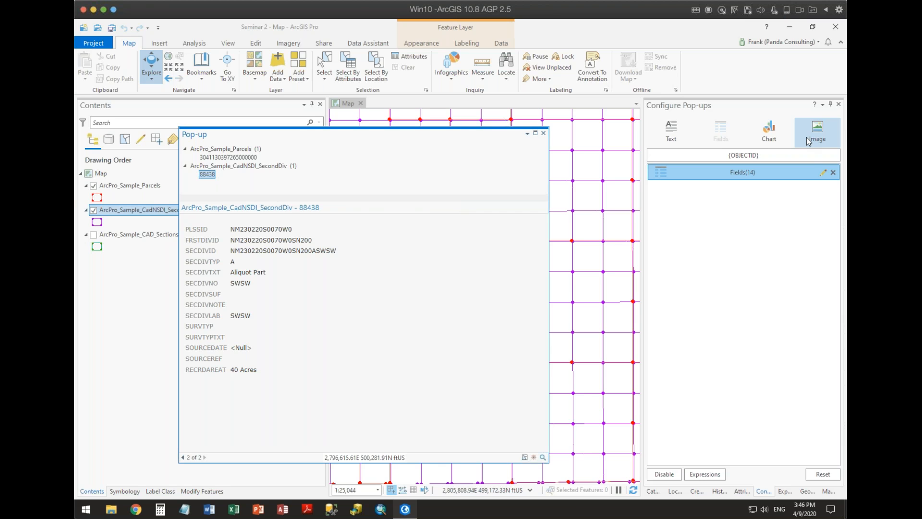
left_click(543, 133)
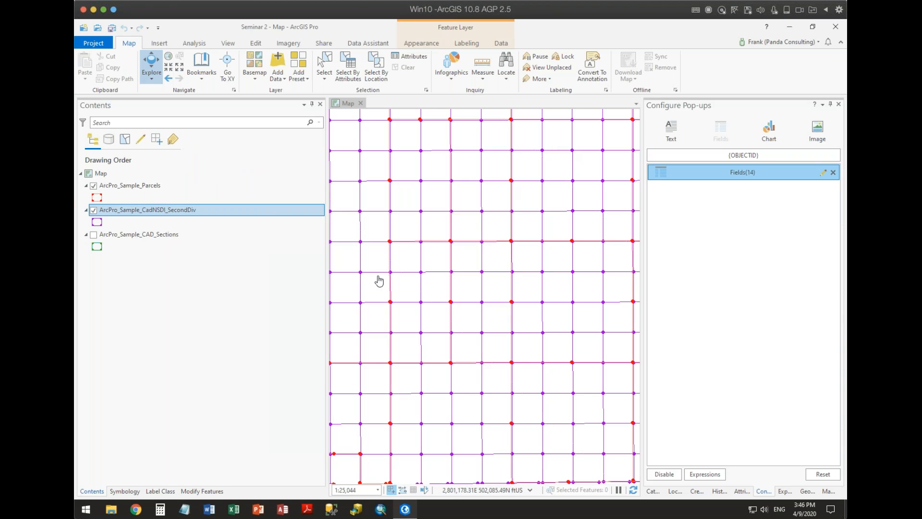
Set the Explore tool to No Pop-ups and test it on a feature in the map.
left_click(152, 80)
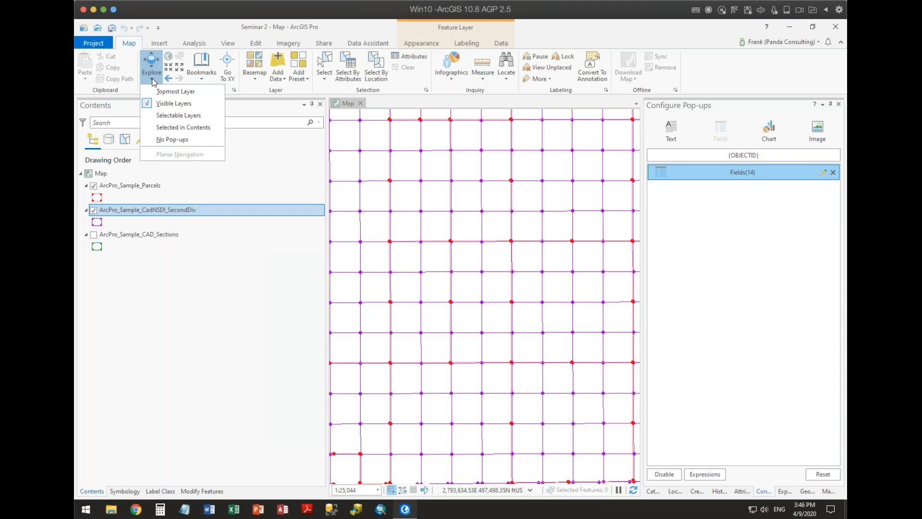
left_click(172, 141)
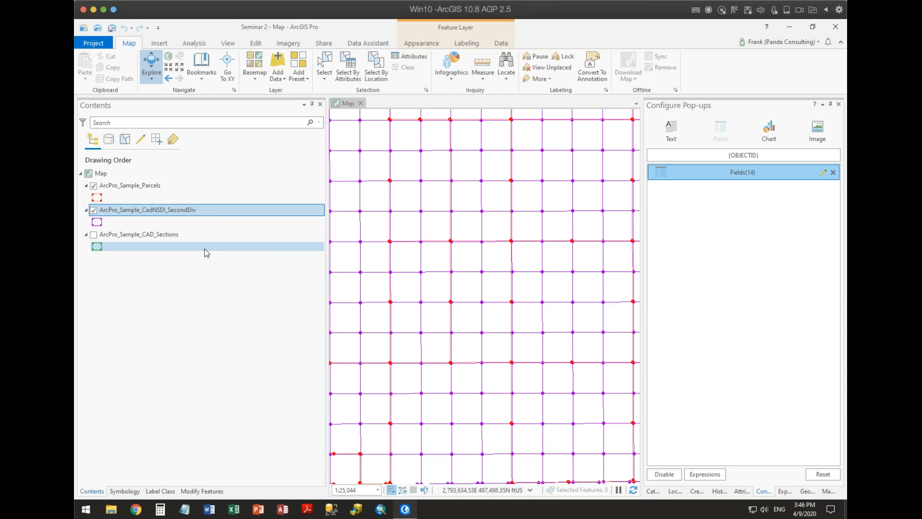
left_click(500, 273)
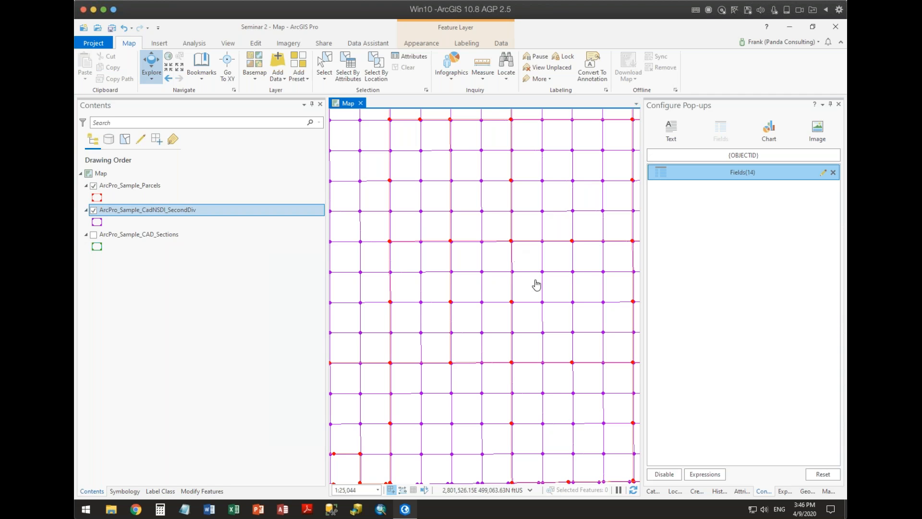
scroll(520, 302, "down", 3)
scroll(520, 302, "up", 2)
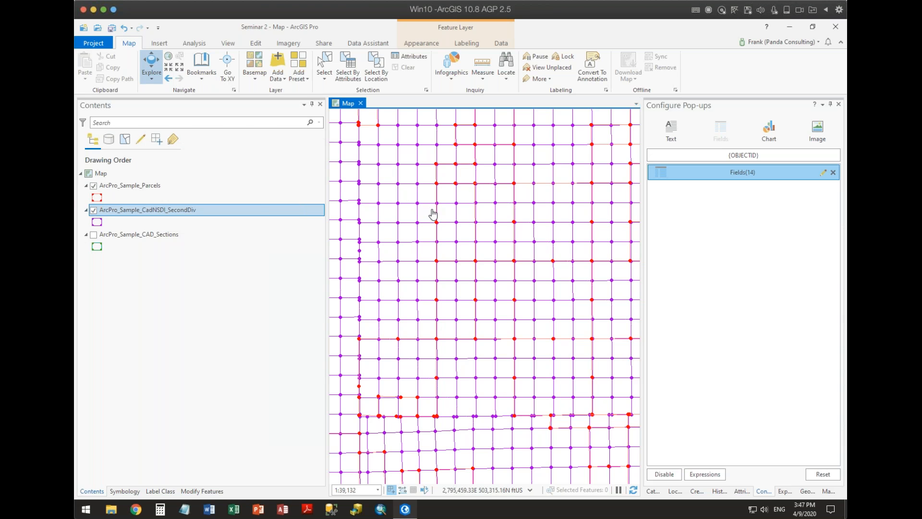
left_click_drag(452, 218, 545, 311)
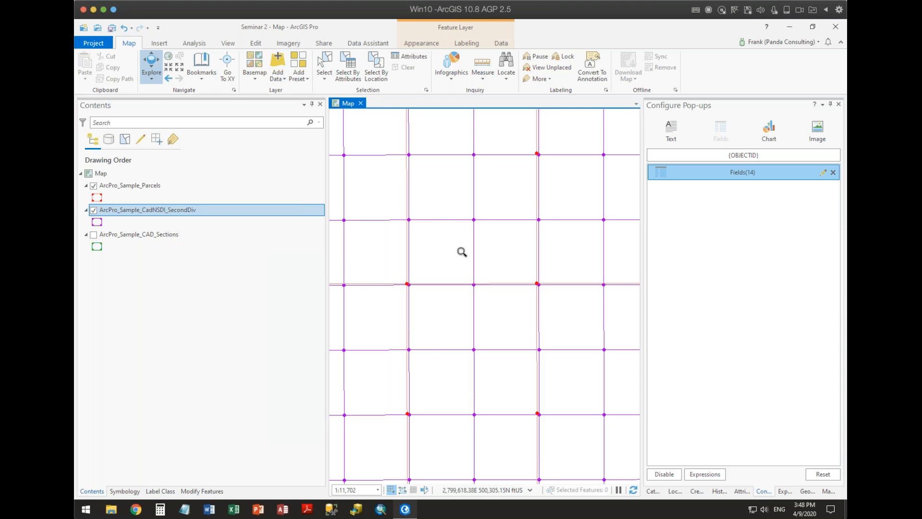
scroll(480, 269, "up", 3)
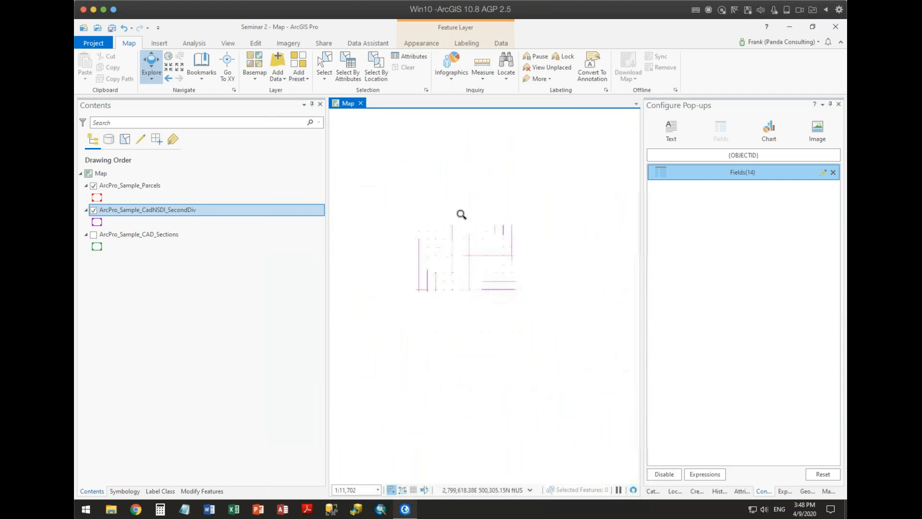
scroll(455, 210, "down", 2)
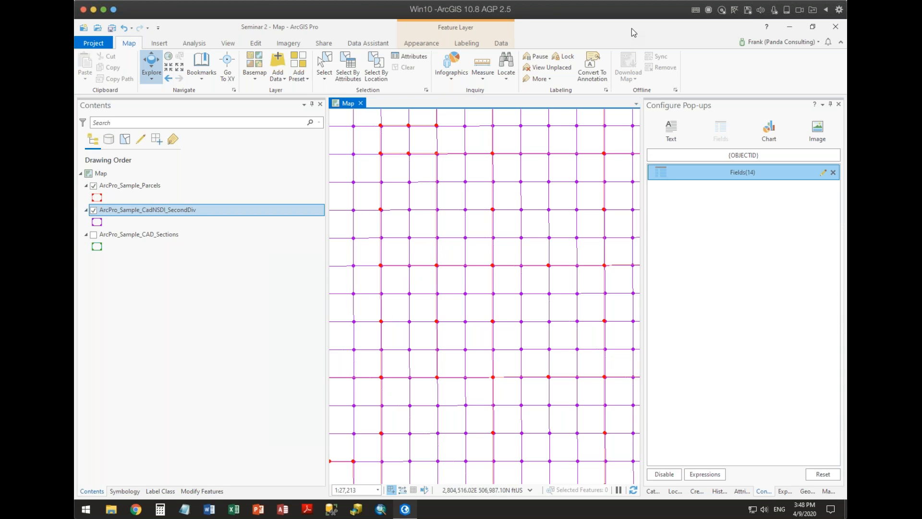
Examine the parcels and second divisions eastward across the map up to the northeast corner of the second division grid.
left_click_drag(541, 226, 412, 321)
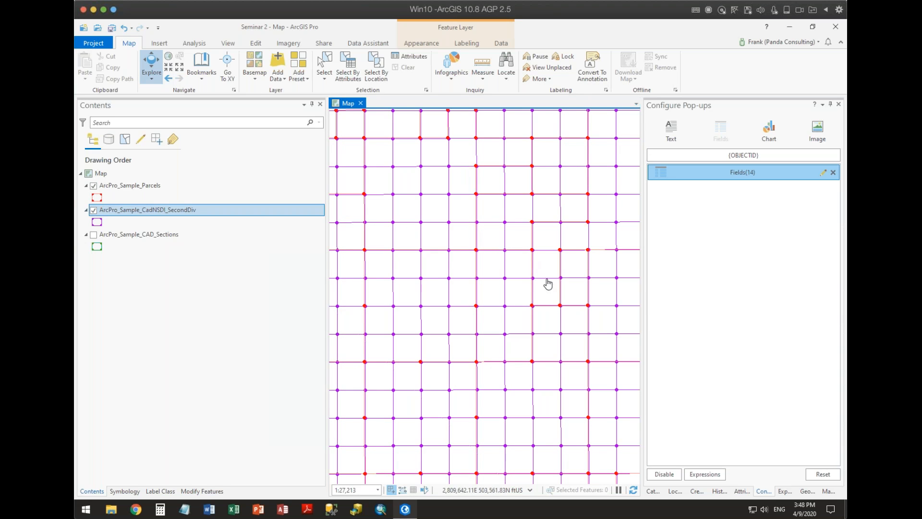
left_click_drag(574, 258, 514, 252)
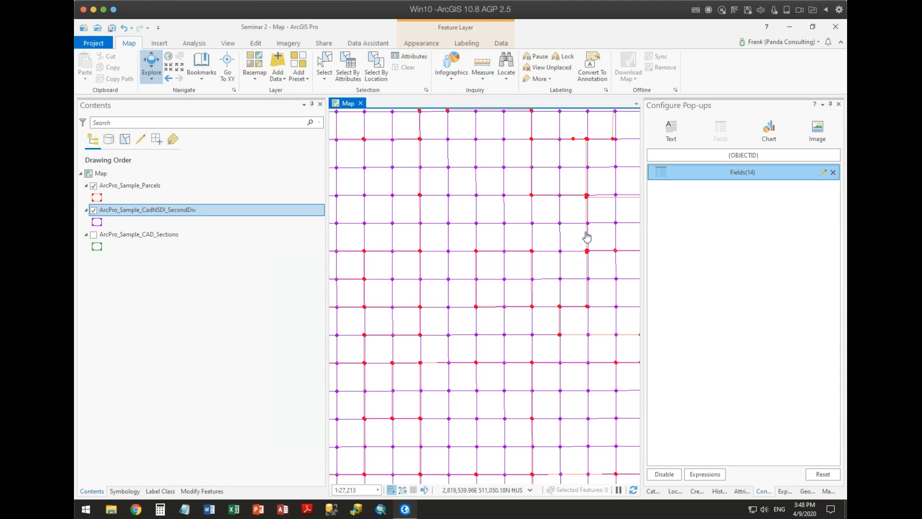
left_click_drag(567, 221, 494, 261)
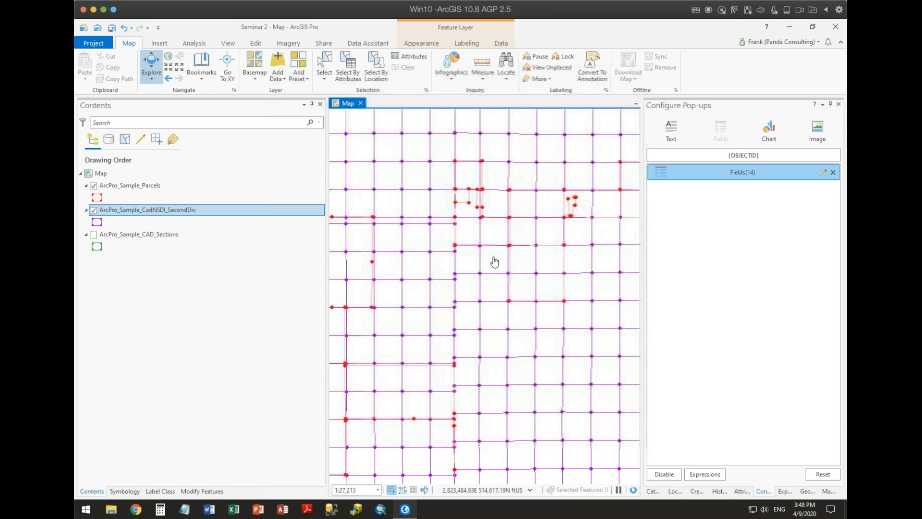
scroll(502, 257, "down", 3)
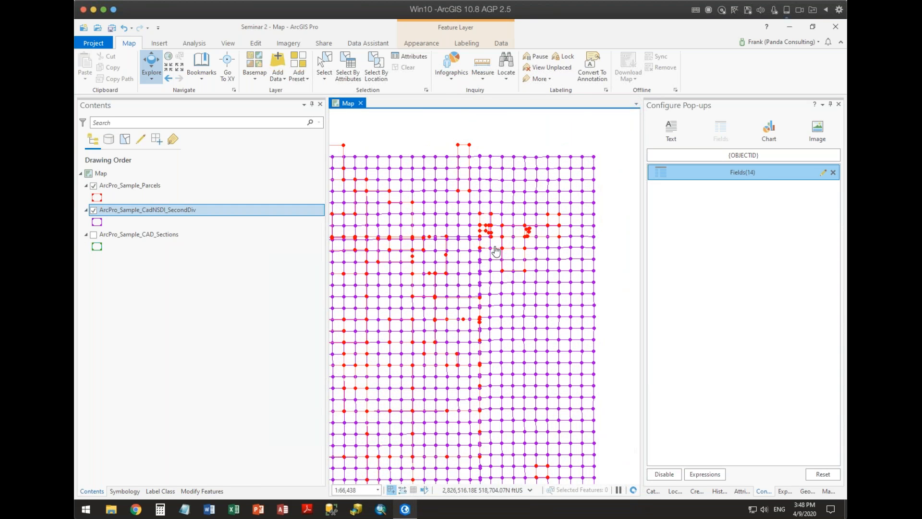
scroll(560, 189, "up", 3)
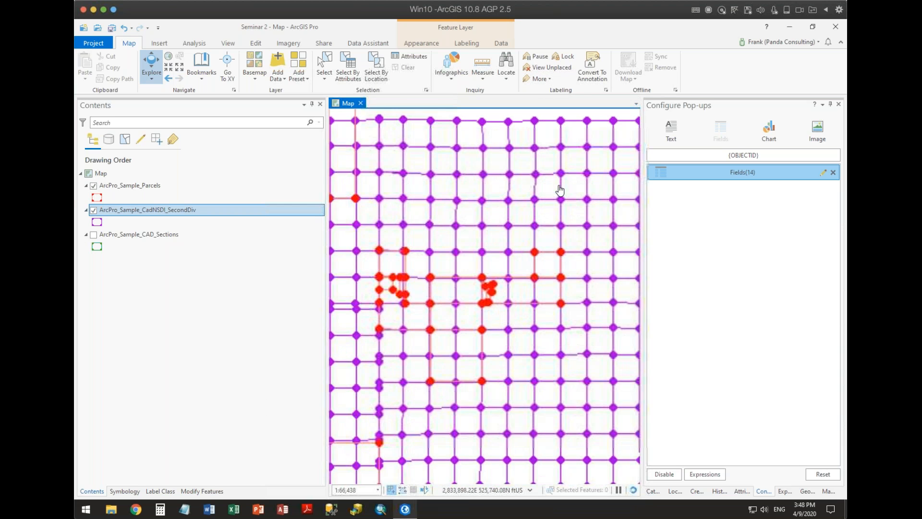
scroll(471, 195, "up", 3)
left_click_drag(453, 287, 455, 366)
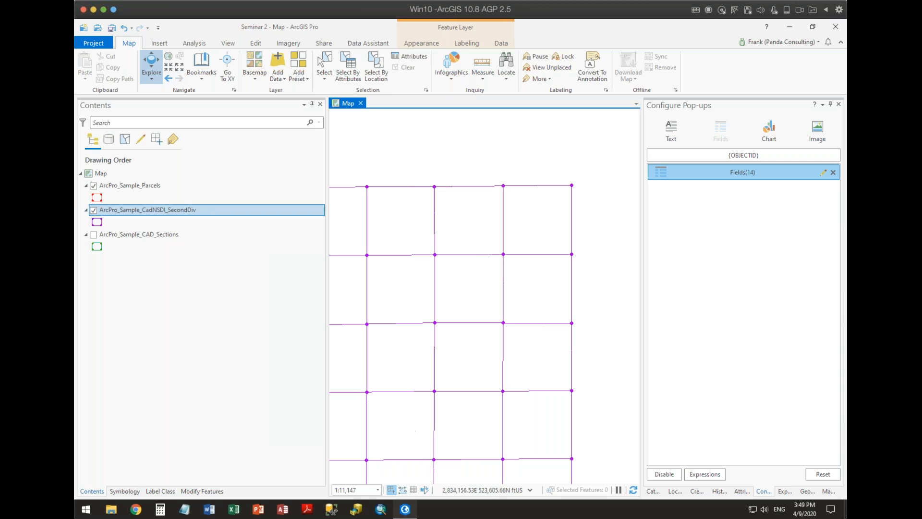
Set the map scale to 1:2,000.
left_click(360, 489)
type("2000")
key("Return")
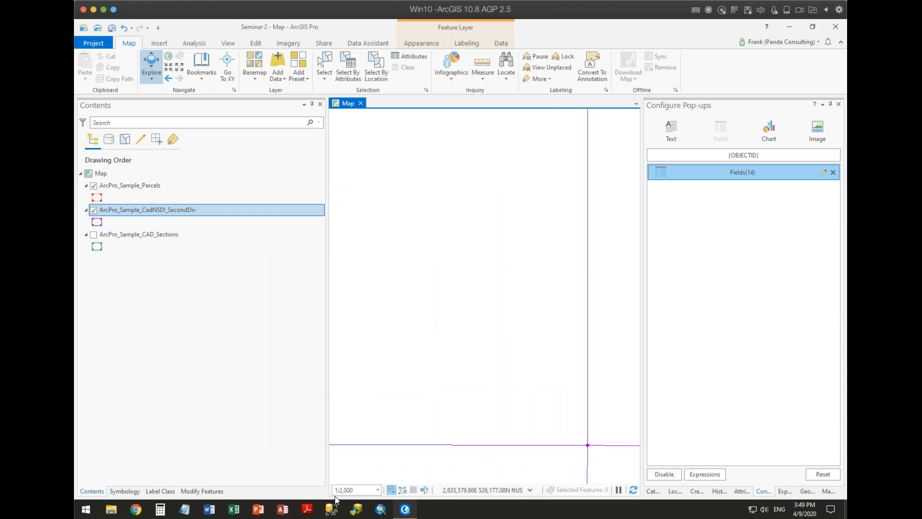
Set the map scale to 1:20,000 and bring the small parcels southwest of the grid's northeast corner into view.
left_click(360, 488)
type("20000")
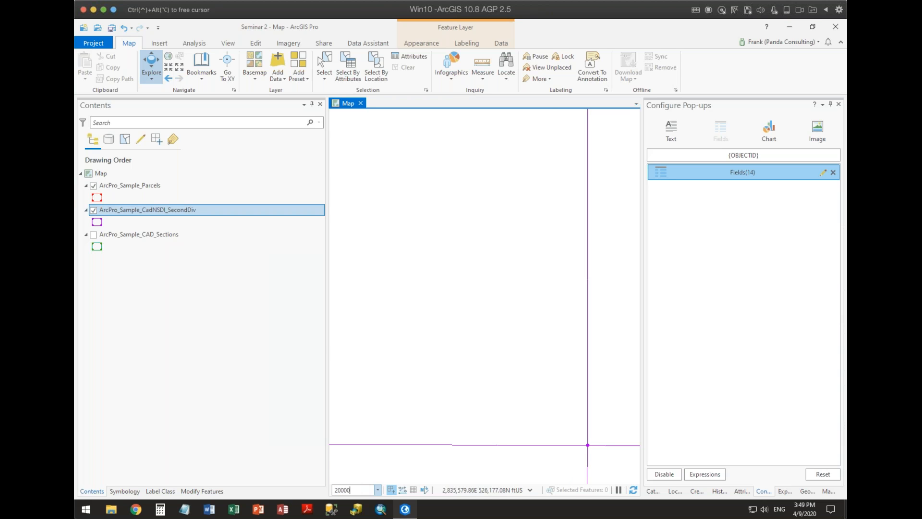
key("Return")
left_click_drag(409, 403, 595, 296)
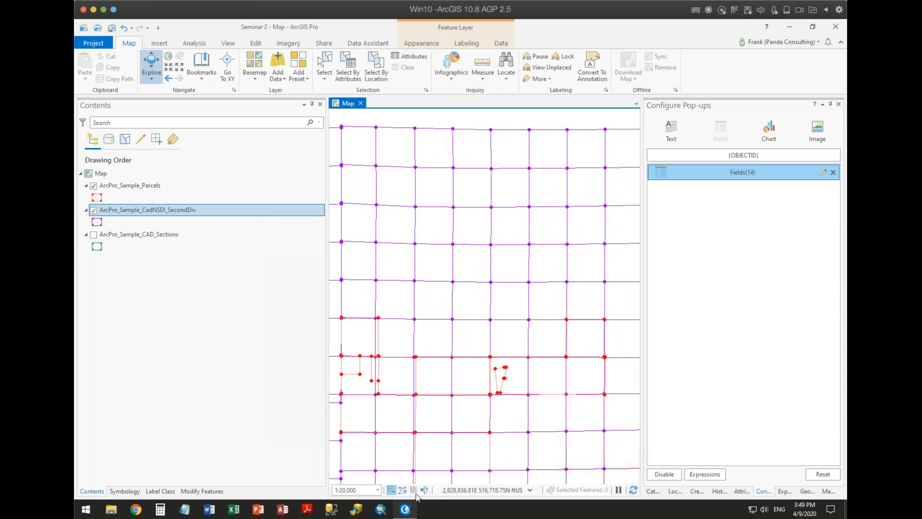
Set the snapping tolerance graphically in the map to about 11 pixels and make sure snapping is on.
mouse_move(390, 492)
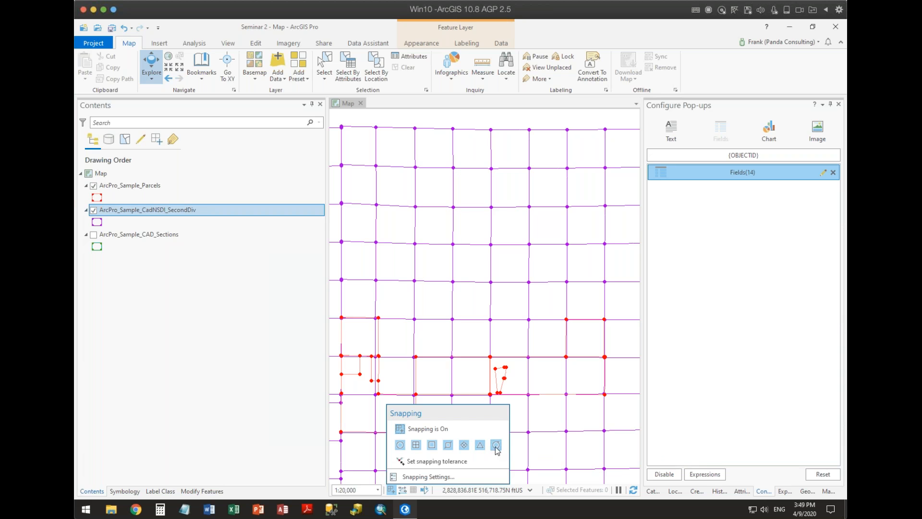
left_click(438, 461)
left_click_drag(476, 383, 472, 382)
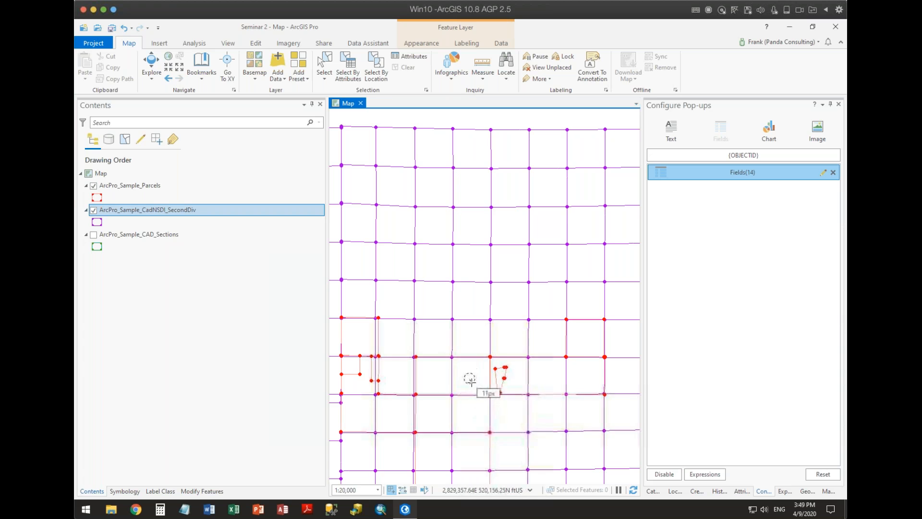
left_click(472, 383)
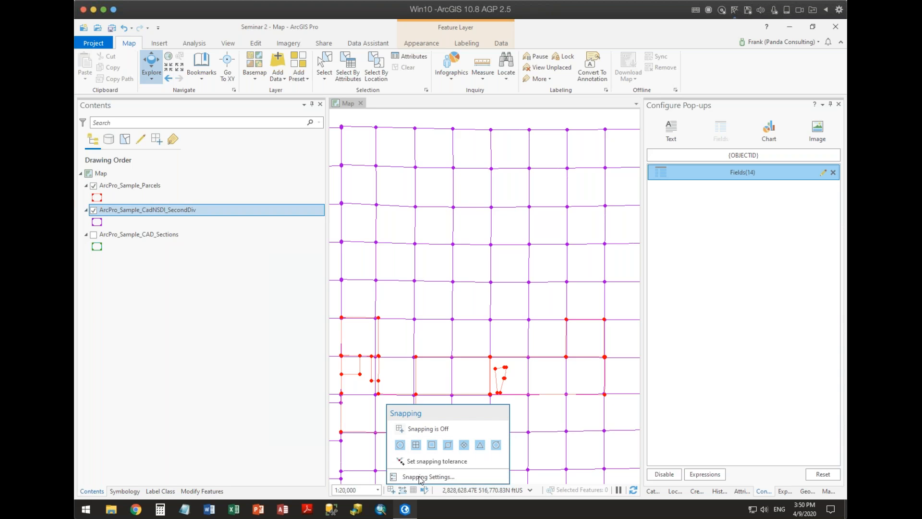
left_click(391, 490)
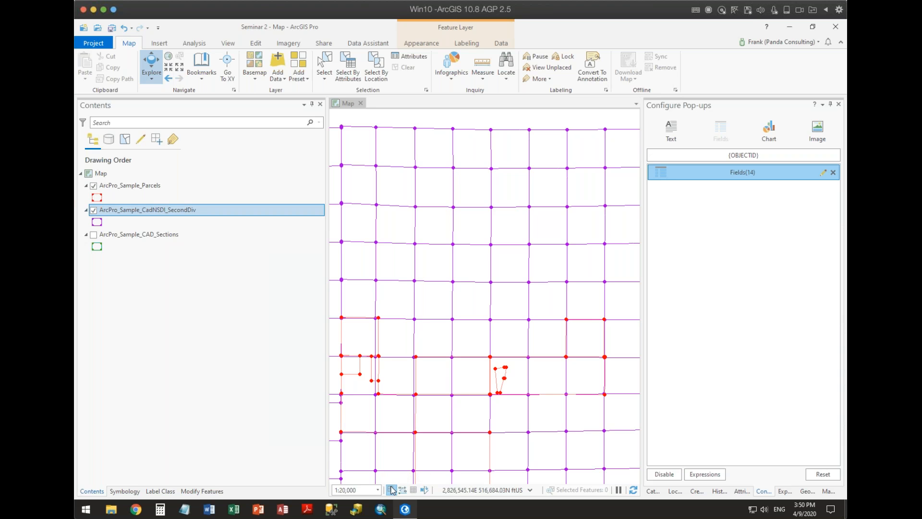
Set the default direction constraint to Absolute and the default input mode constraint to Distance, and turn on dynamic constraints.
mouse_move(393, 489)
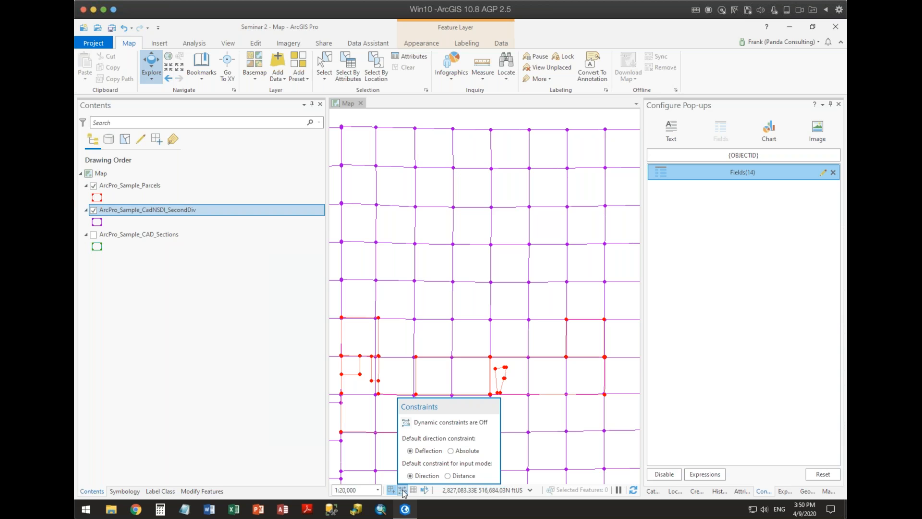
left_click(447, 475)
left_click(451, 451)
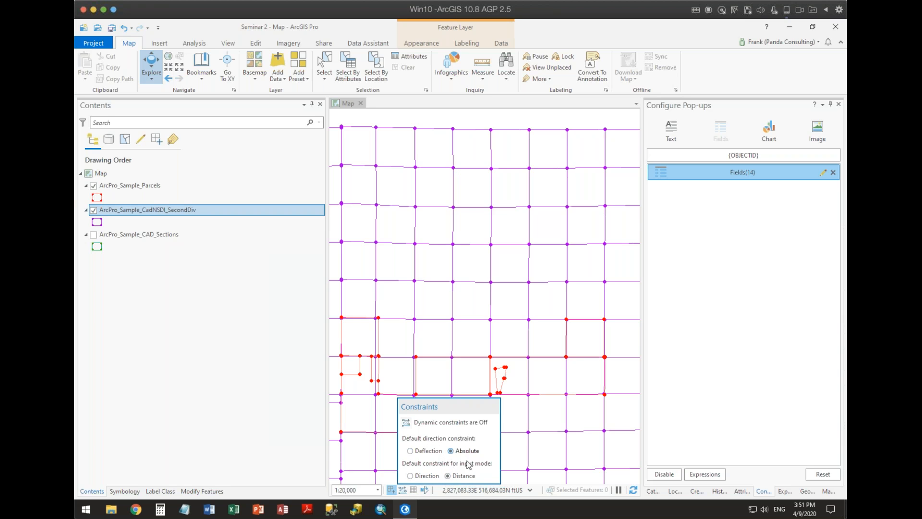
left_click(406, 422)
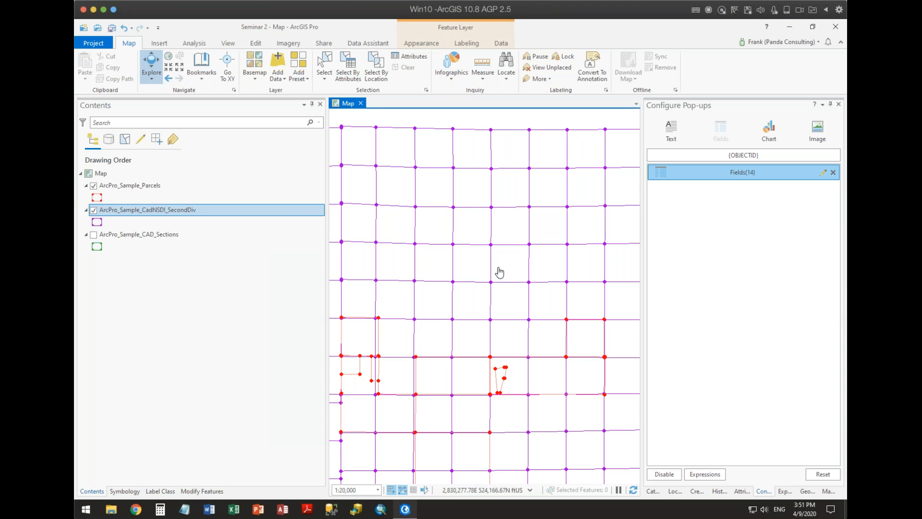
Draw a freehand five-sided polygon from the ArcPro_Sample_CadNSDI_SecondDiv template in one grid cell and undo its creation.
scroll(499, 272, "up", 5)
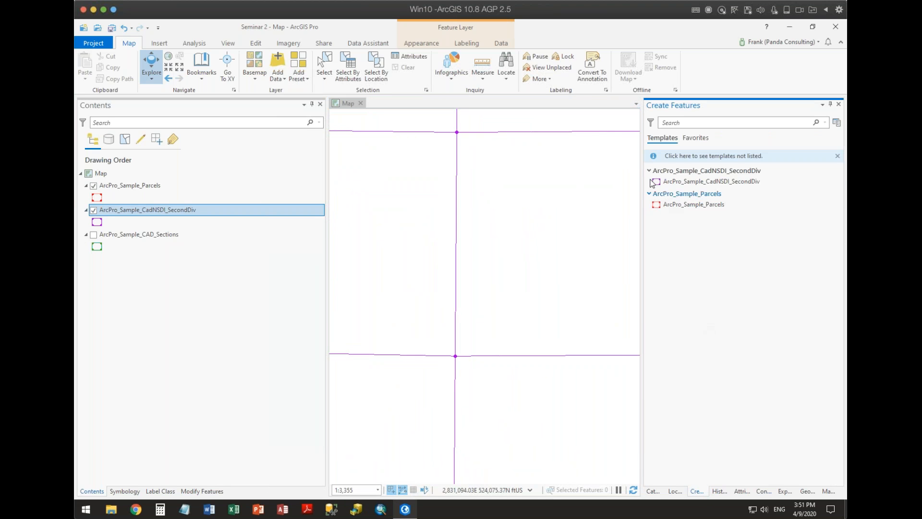
left_click(711, 181)
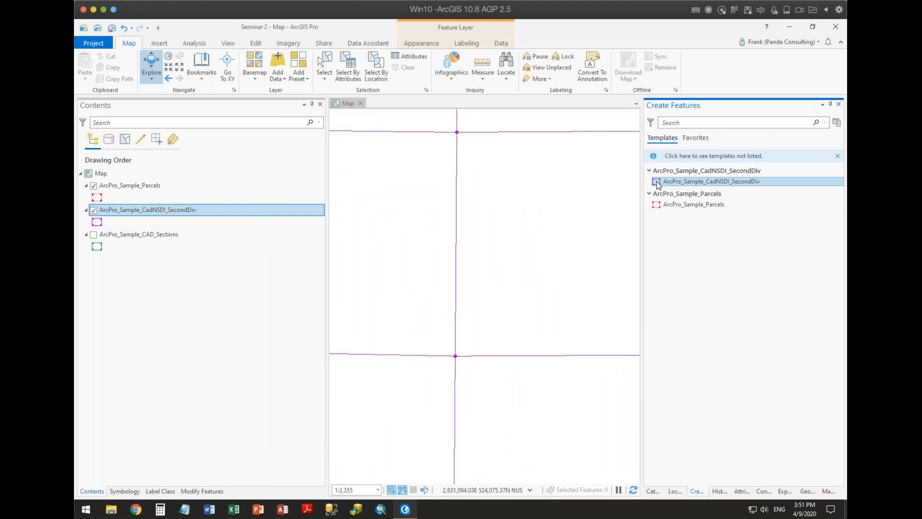
left_click(508, 287)
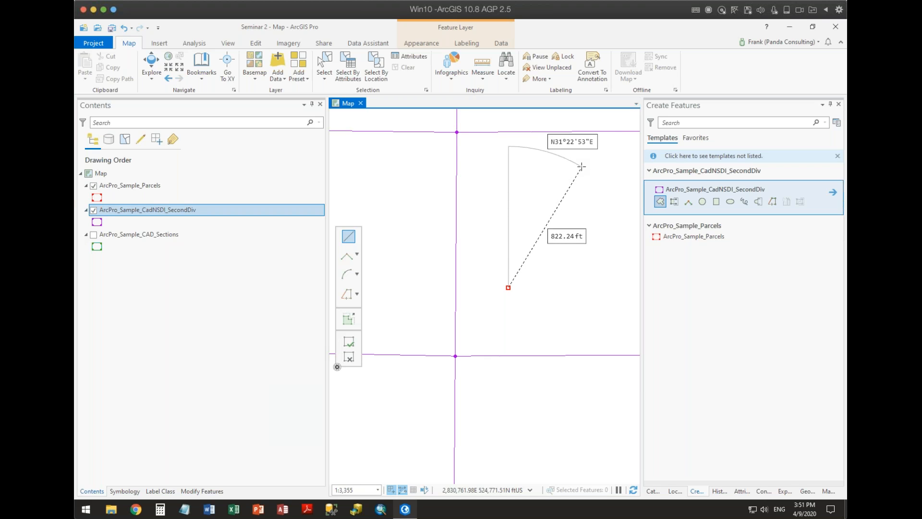
left_click(551, 161)
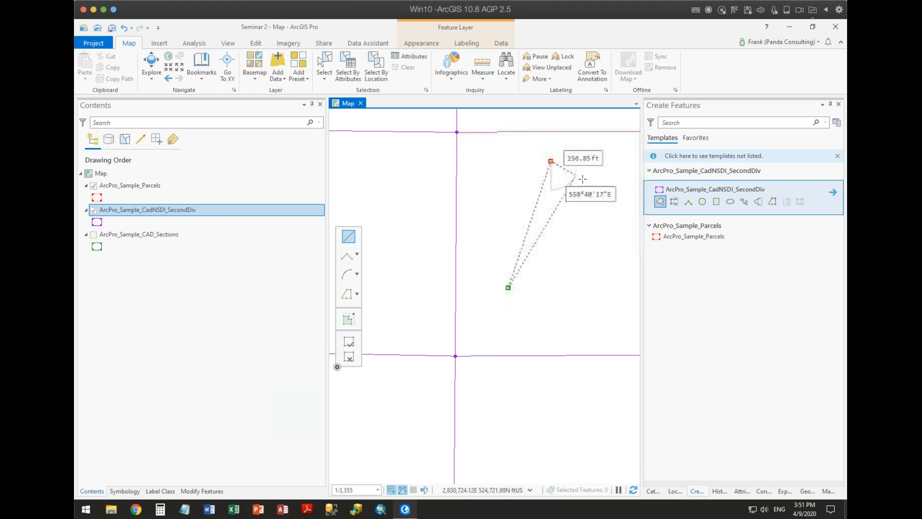
left_click(629, 208)
left_click(595, 317)
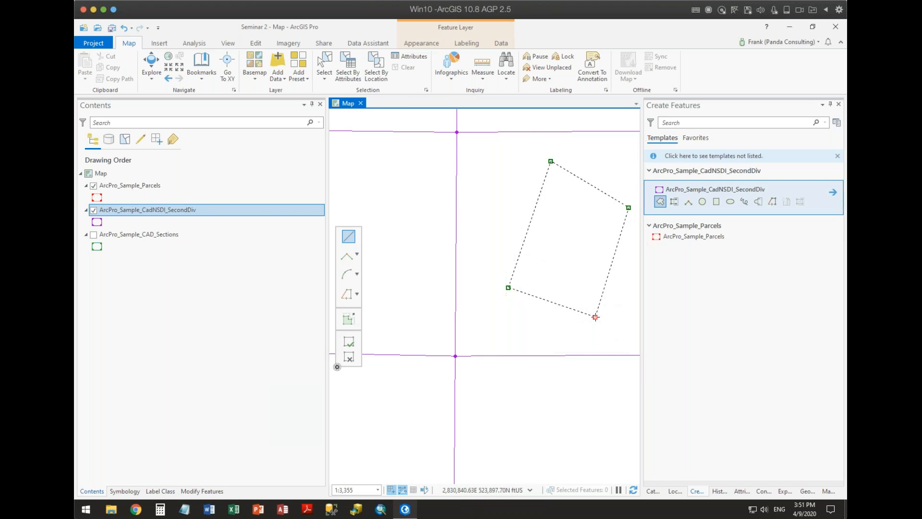
double_click(536, 310)
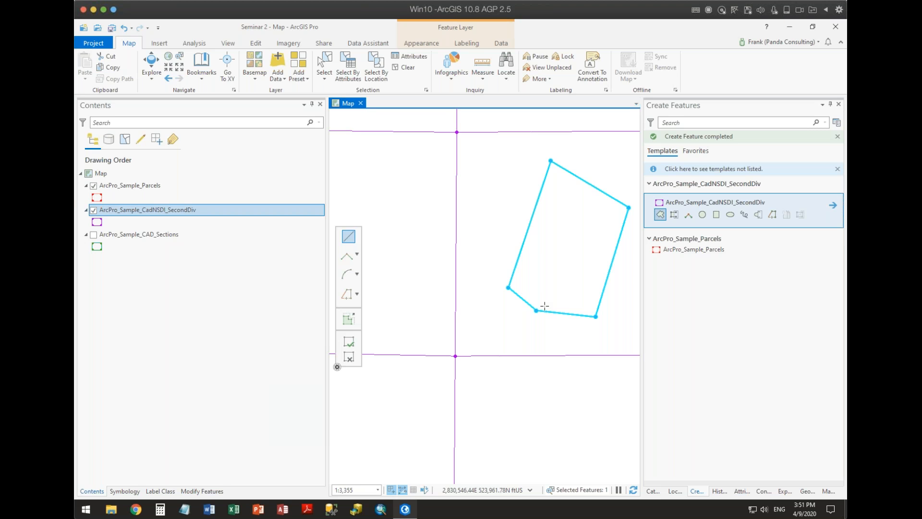
left_click(131, 29)
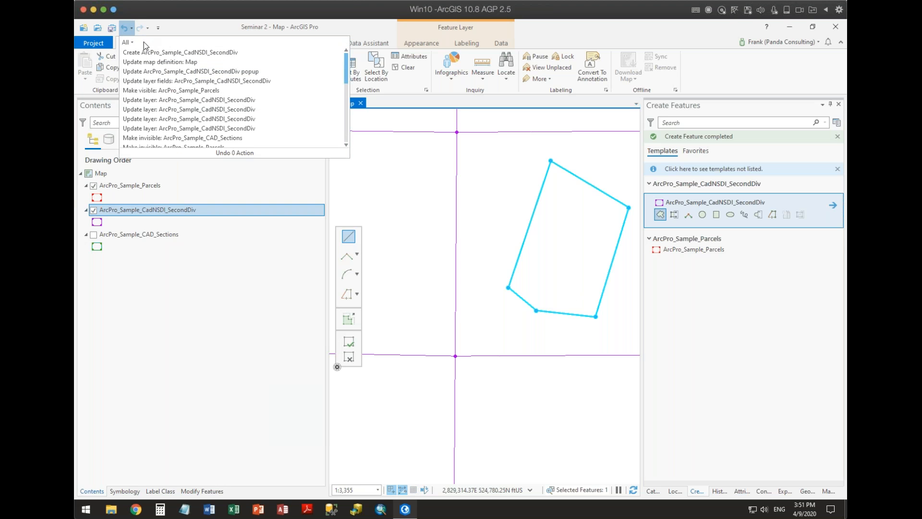
left_click(144, 55)
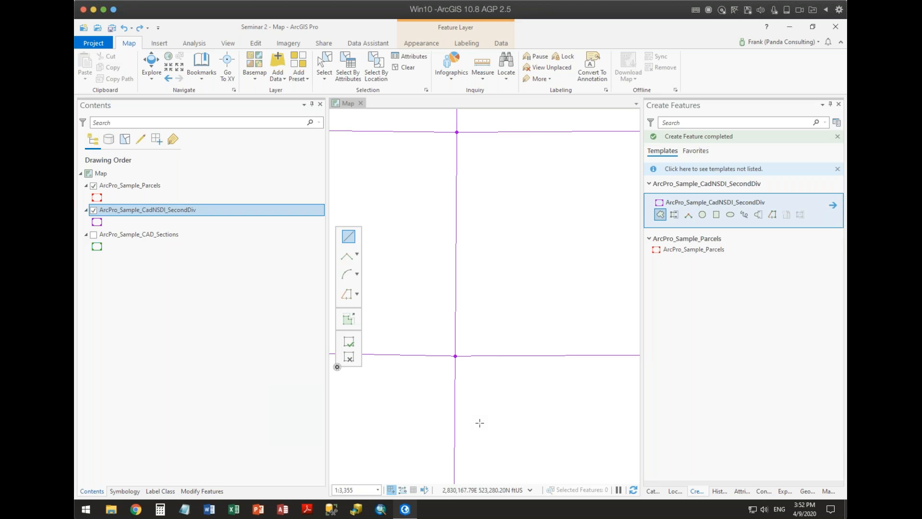
Start a trial SecondDiv polygon sketch to review its vertex construction options, and discard the sketch.
left_click(347, 235)
left_click(517, 251)
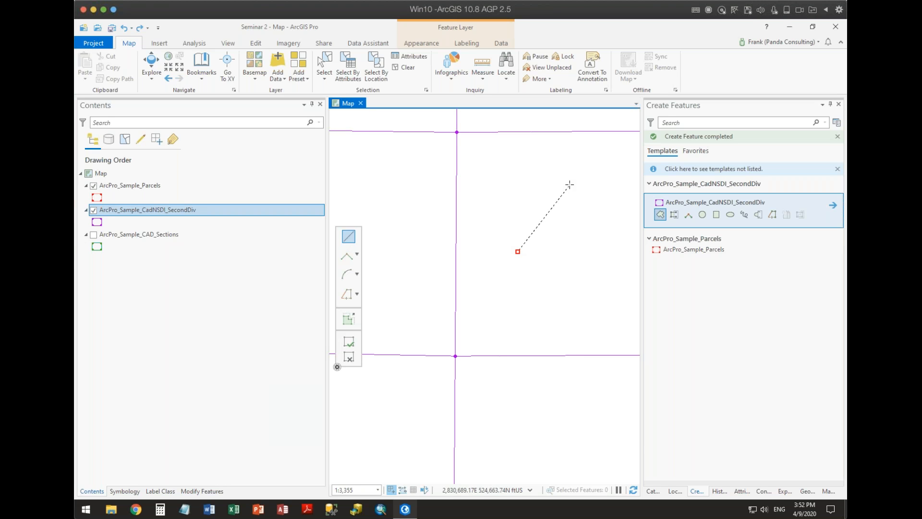
right_click(569, 186)
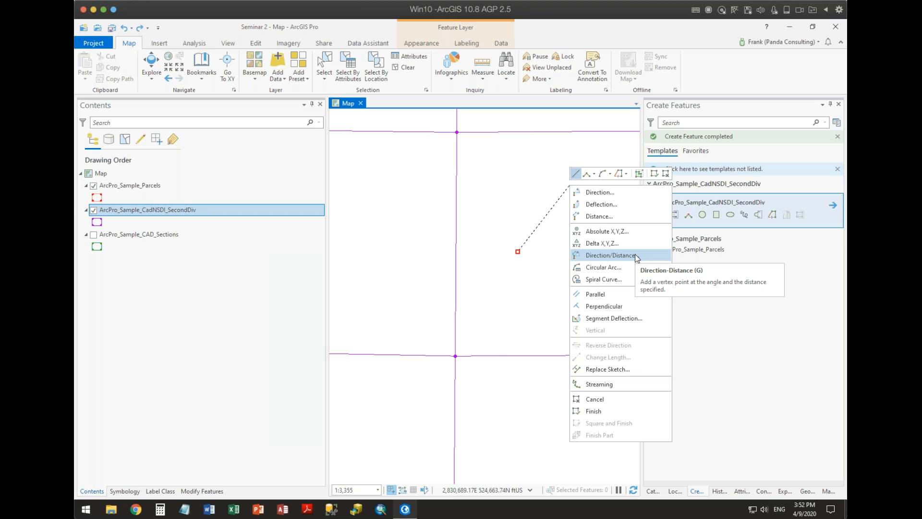
key("Escape")
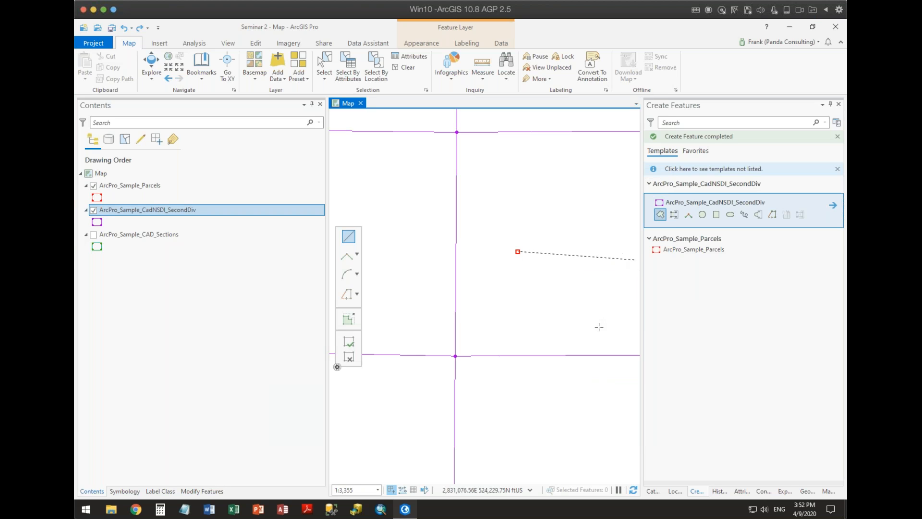
mouse_move(405, 506)
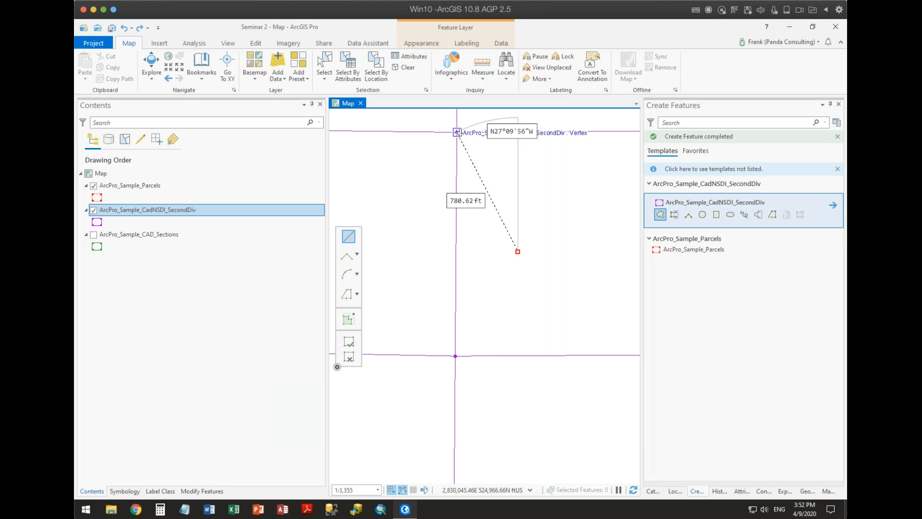
mouse_move(403, 489)
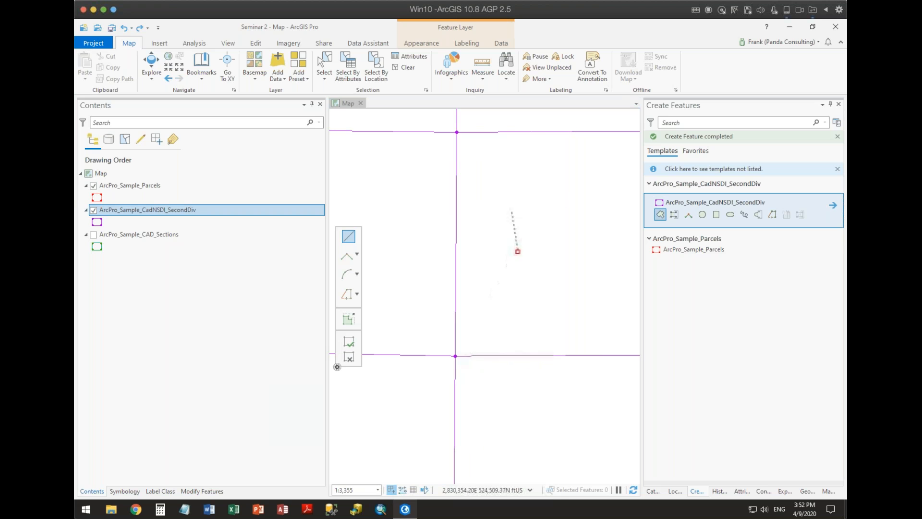
left_click(348, 358)
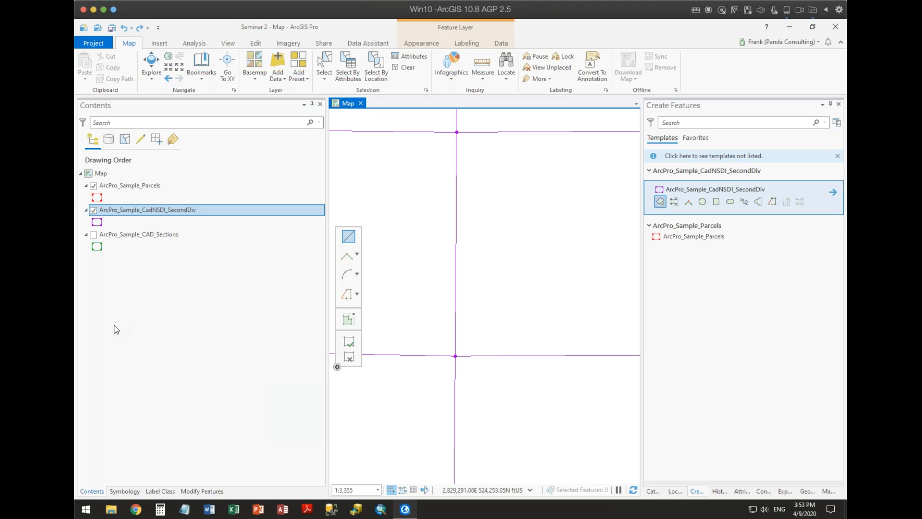
List the map layers by snapping and check which layers are enabled for snapping.
left_click(148, 350)
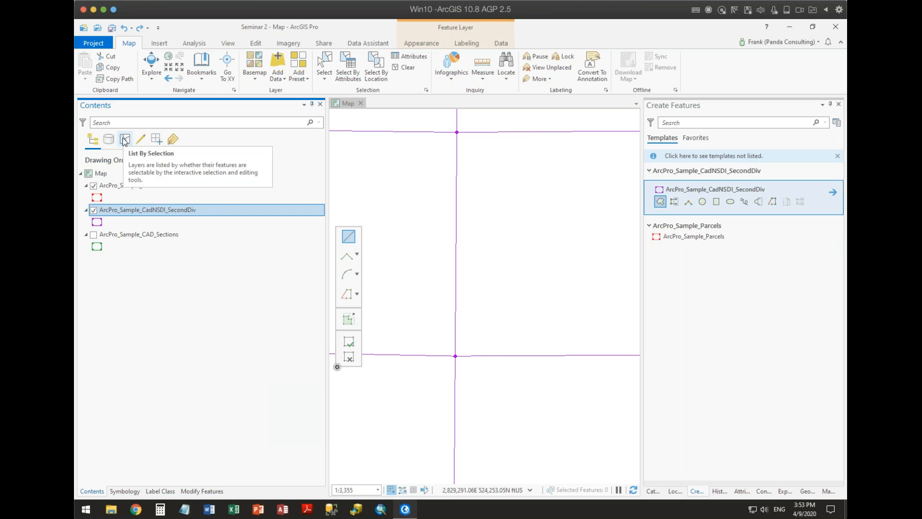
left_click(156, 139)
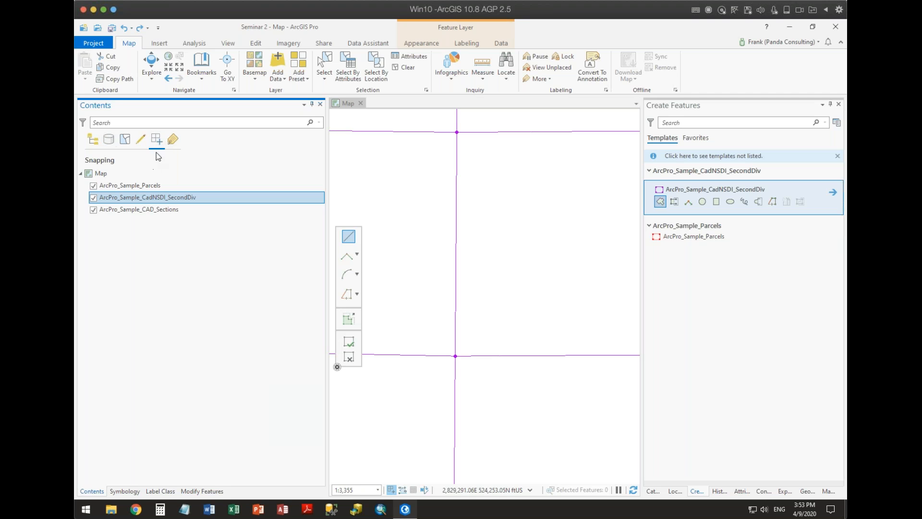
left_click(107, 210, "ctrl")
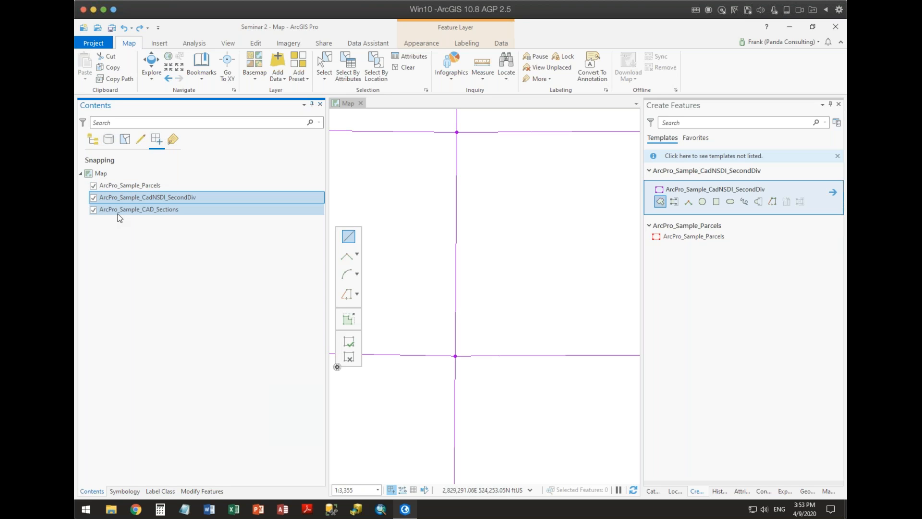
left_click(140, 200)
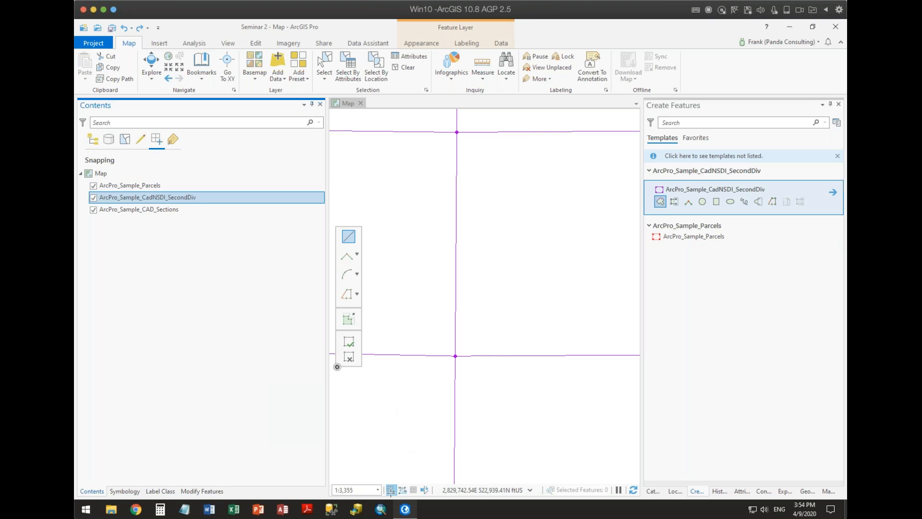
Turn on ground to grid corrections and examine the direction offset and distance factor shown on the map.
mouse_move(391, 490)
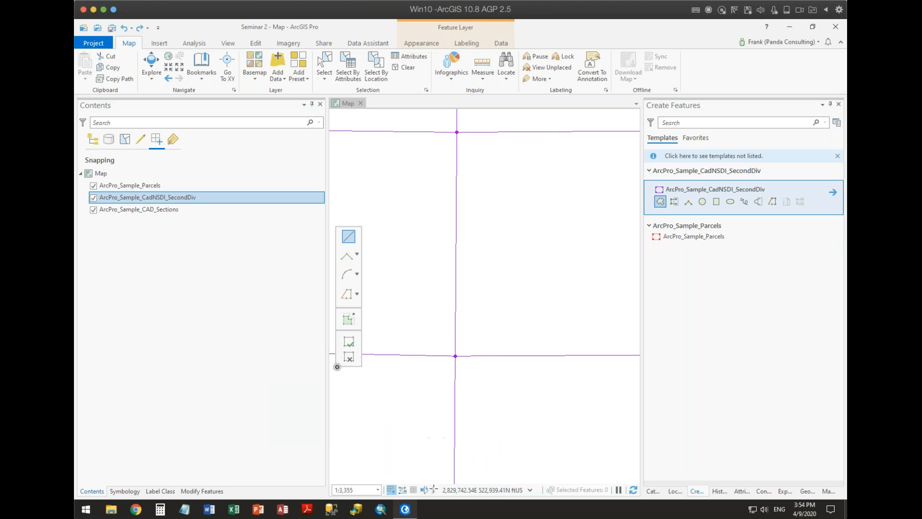
mouse_move(423, 491)
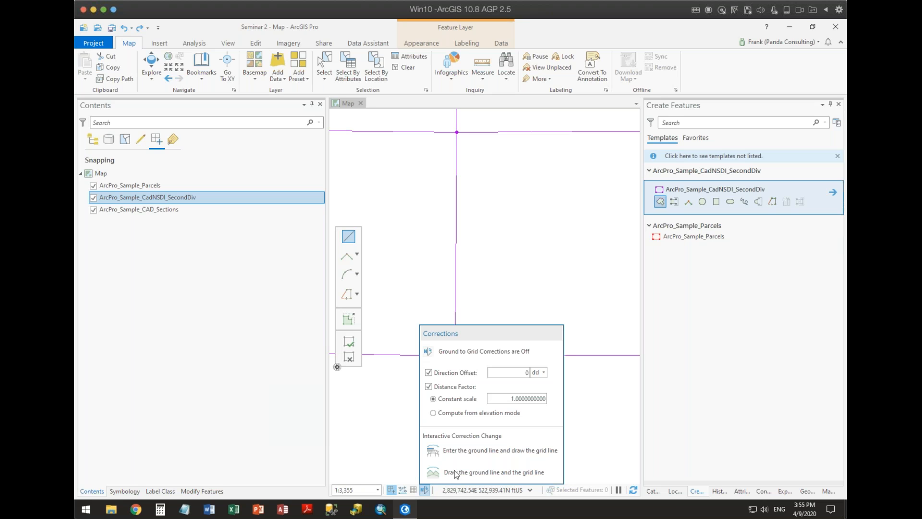
left_click(423, 492)
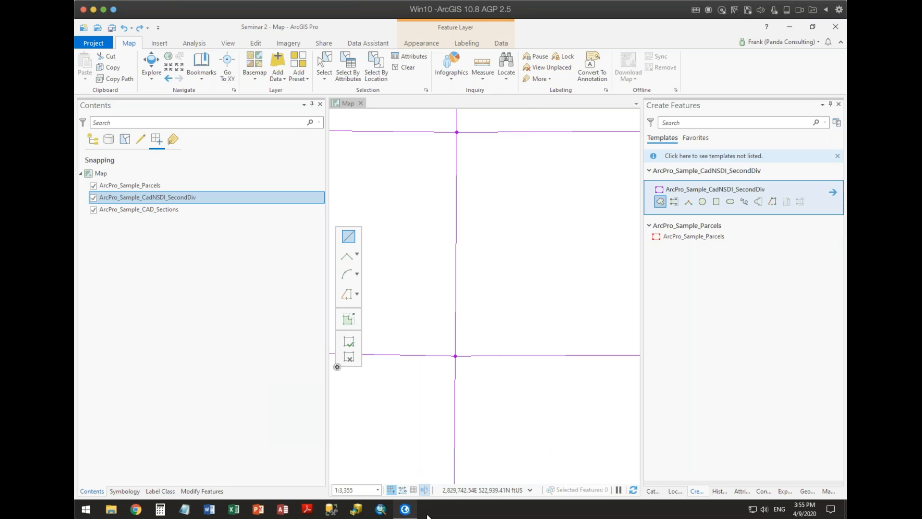
mouse_move(424, 491)
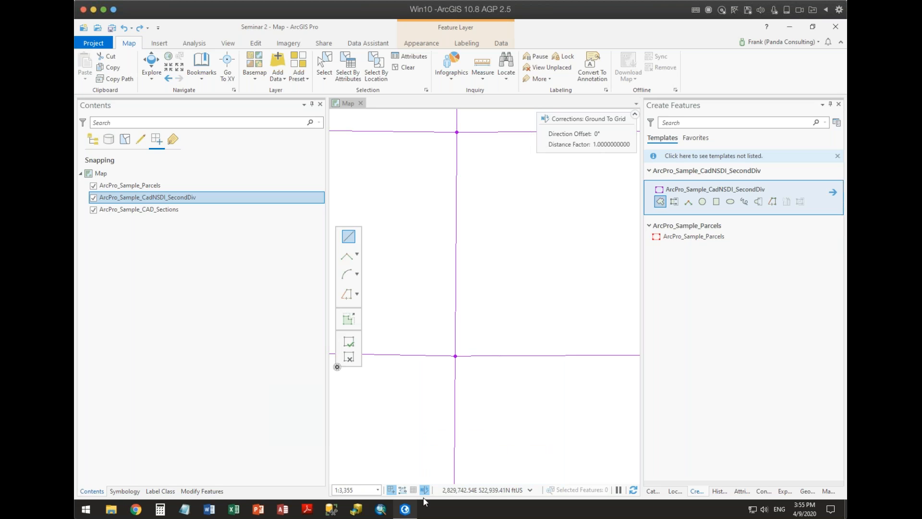
left_click(635, 118)
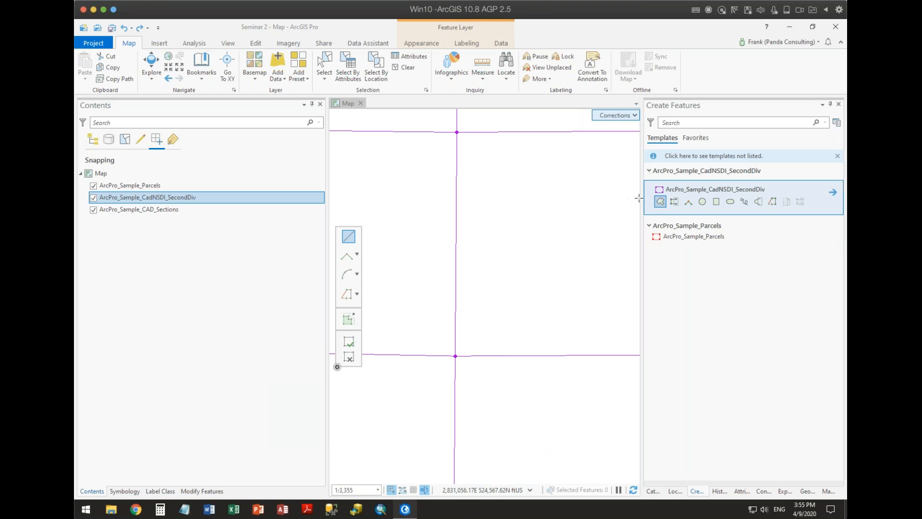
left_click(635, 117)
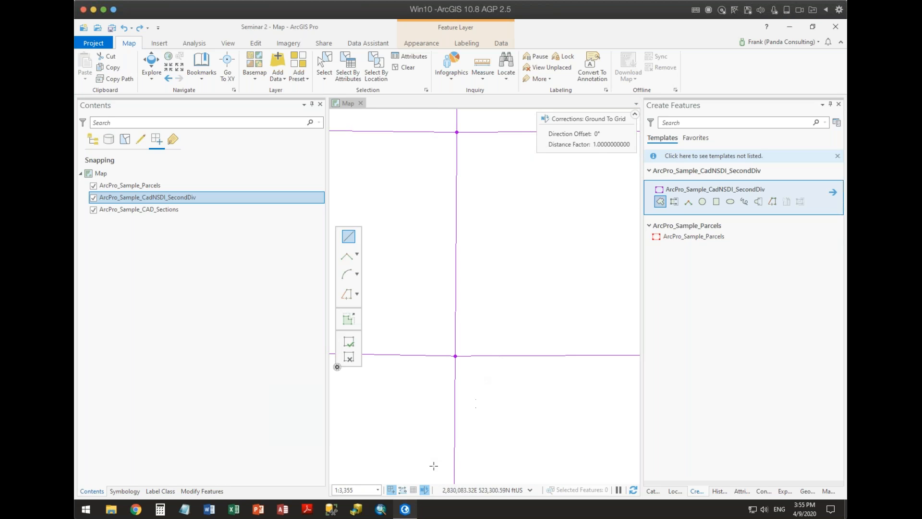
Collapse the corrections display on the map and turn off ground to grid corrections.
left_click(423, 490)
left_click(450, 433)
left_click(634, 115)
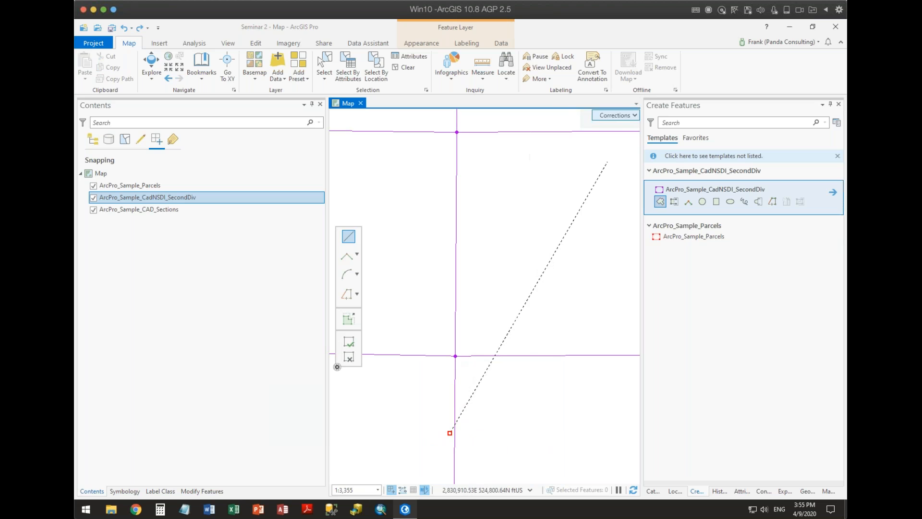
left_click(424, 489)
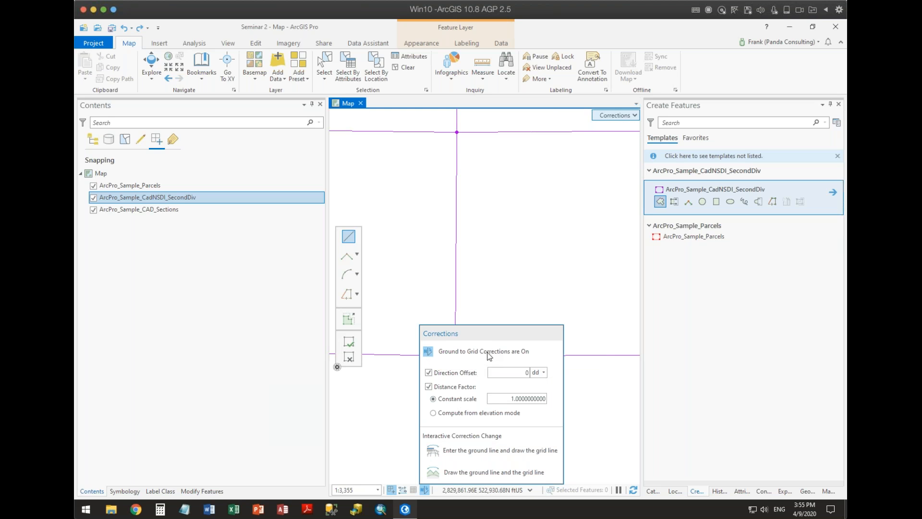
left_click(430, 352)
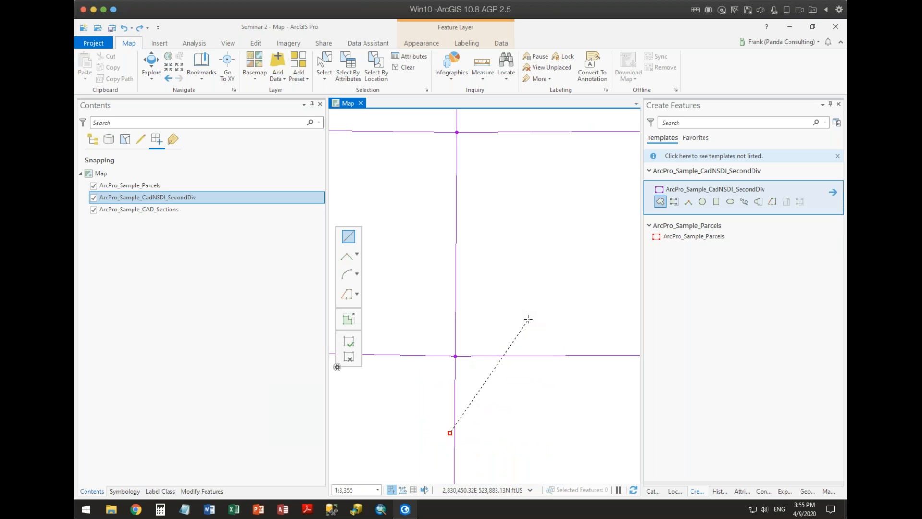
Open the Ground To Grid correction settings among the editing tools.
left_click(267, 43)
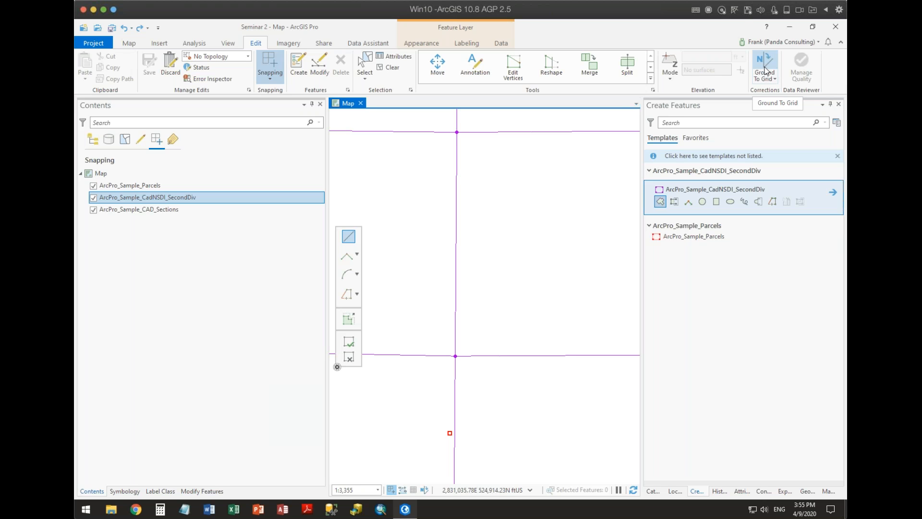
left_click(775, 80)
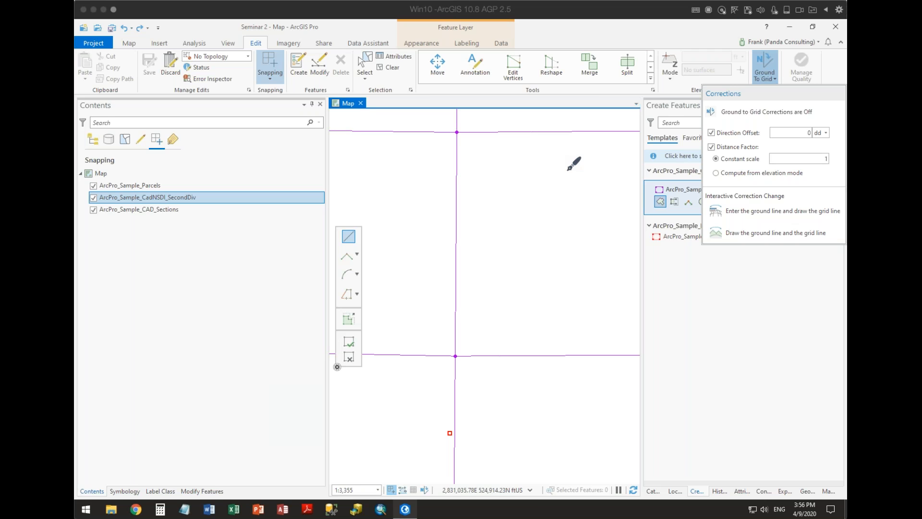
mouse_move(561, 163)
left_mouse_down()
mouse_move(532, 164)
mouse_move(450, 211)
mouse_move(436, 352)
mouse_move(536, 408)
mouse_move(692, 291)
mouse_move(595, 157)
mouse_move(546, 158)
left_mouse_up()
left_click_drag(428, 274, 417, 263)
mouse_move(469, 291)
left_mouse_down()
mouse_move(595, 311)
mouse_move(742, 270)
left_mouse_up()
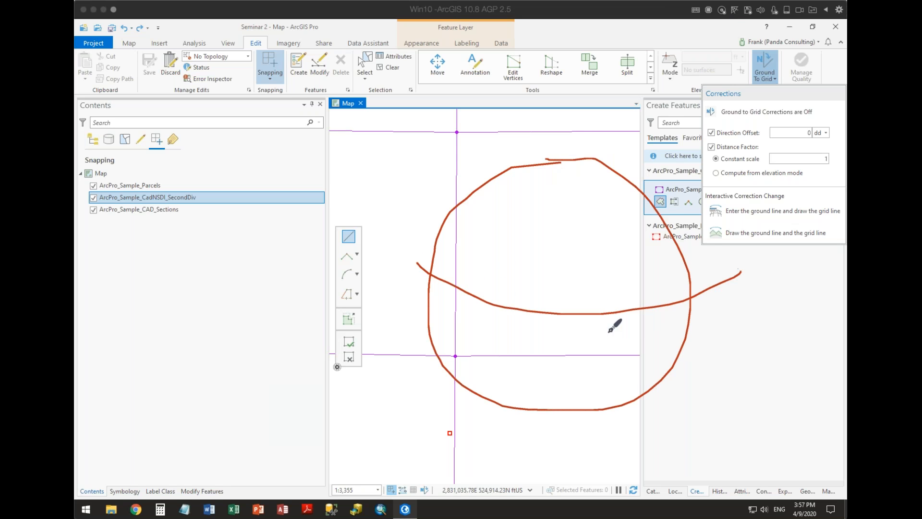
mouse_move(563, 161)
left_mouse_down()
mouse_move(577, 124)
mouse_move(573, 164)
left_mouse_up()
mouse_move(572, 126)
left_mouse_down()
mouse_move(585, 131)
mouse_move(576, 139)
mouse_move(571, 126)
left_mouse_up()
left_click_drag(556, 421, 571, 125)
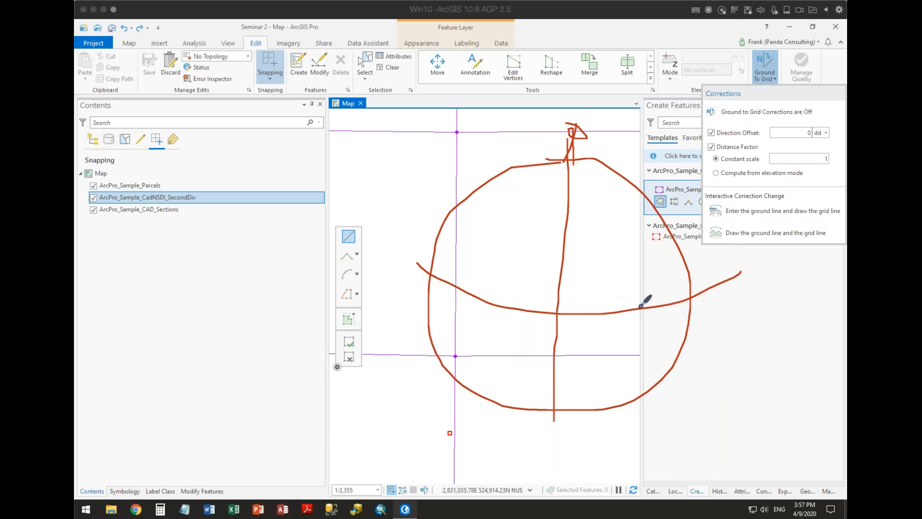
left_click_drag(641, 309, 646, 210)
mouse_move(637, 296)
left_mouse_down()
mouse_move(608, 203)
mouse_move(590, 173)
mouse_move(565, 159)
left_mouse_up()
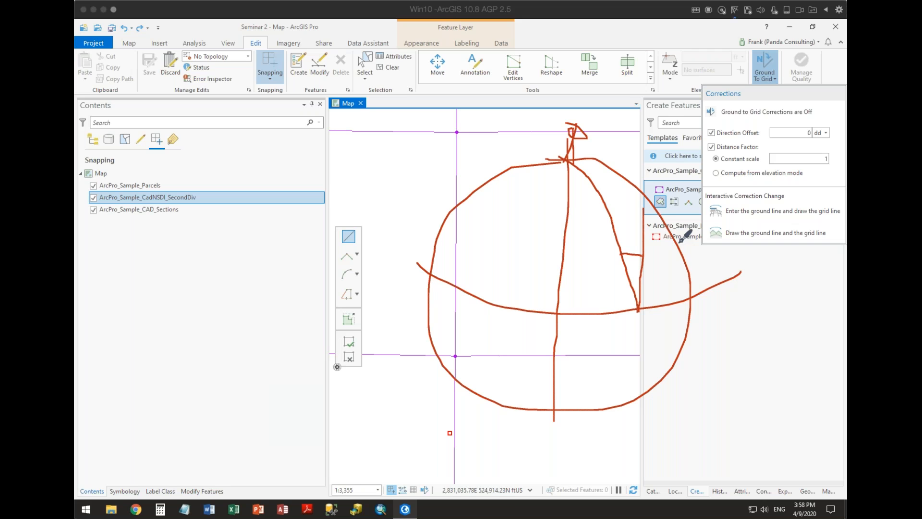
left_click_drag(735, 131, 767, 115)
mouse_move(728, 137)
left_mouse_down()
mouse_move(811, 140)
mouse_move(835, 126)
mouse_move(713, 123)
mouse_move(706, 135)
mouse_move(727, 141)
left_mouse_up()
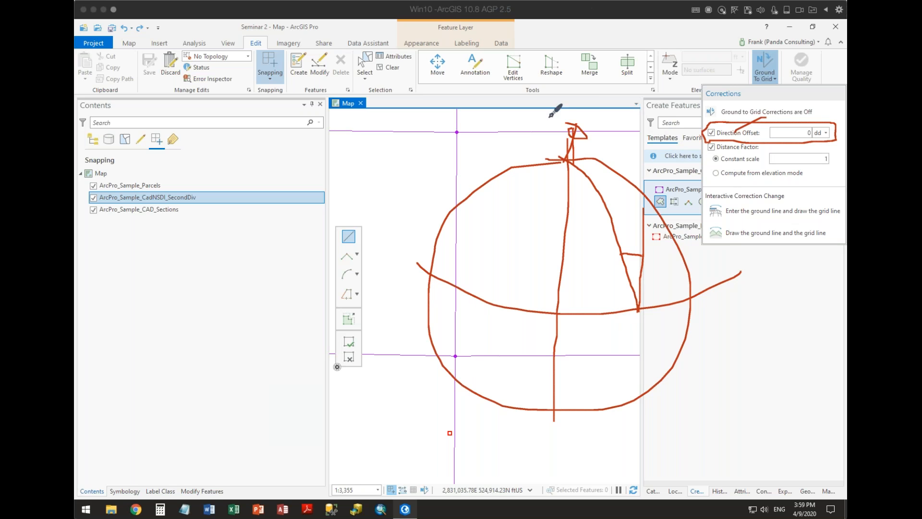
left_click(650, 255)
left_click_drag(563, 71, 530, 329)
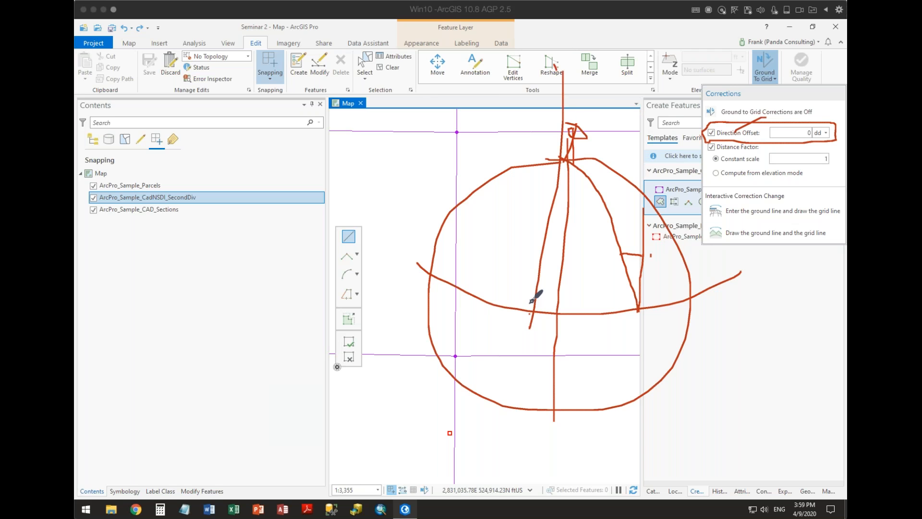
left_click(620, 381)
left_click_drag(575, 10, 590, 44)
mouse_move(610, 1)
left_mouse_down()
mouse_move(690, 111)
mouse_move(695, 192)
left_mouse_up()
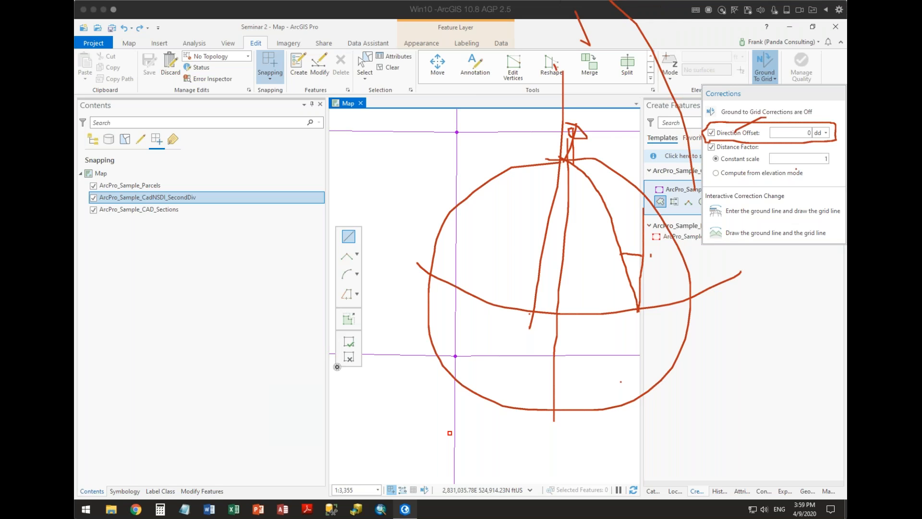
left_click(560, 62)
left_click(560, 62)
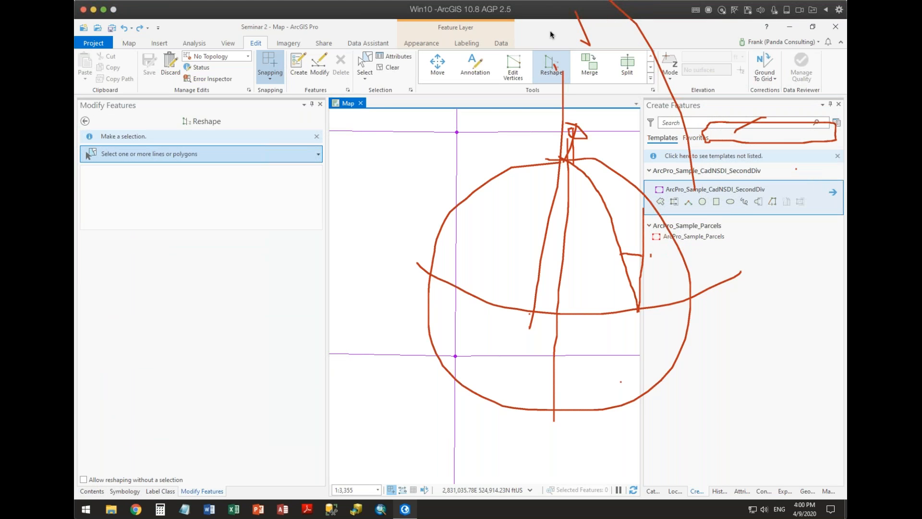
left_click(566, 1)
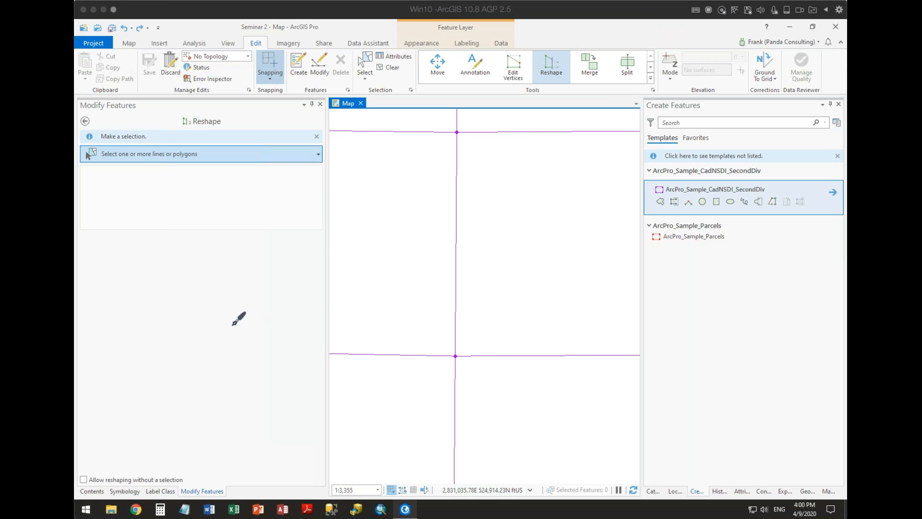
mouse_move(225, 331)
left_mouse_down()
mouse_move(434, 229)
mouse_move(572, 312)
left_mouse_up()
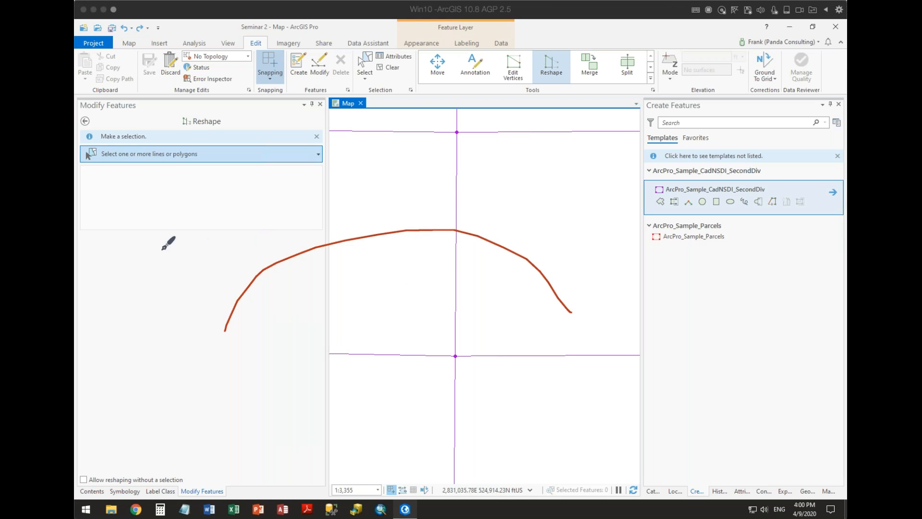
mouse_move(190, 239)
left_mouse_down()
mouse_move(435, 227)
mouse_move(687, 197)
left_mouse_up()
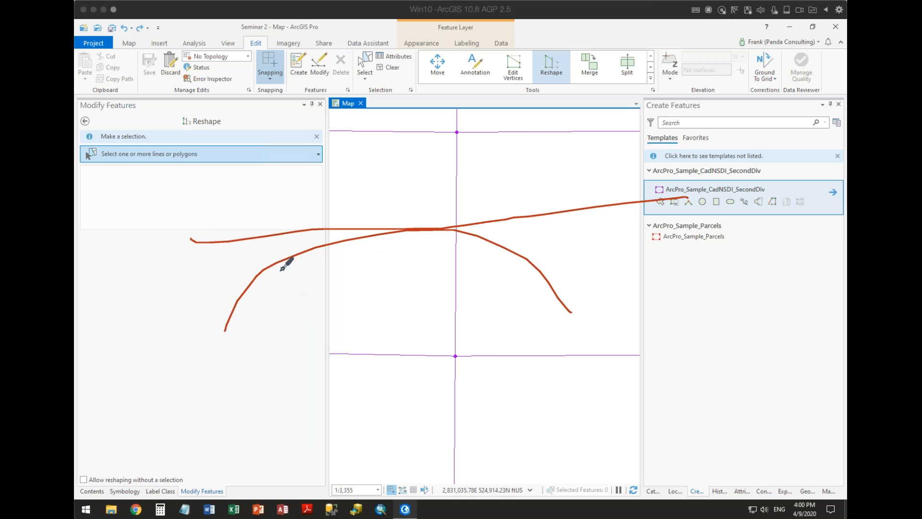
left_click_drag(268, 263, 285, 279)
mouse_move(416, 221)
left_mouse_down()
mouse_move(426, 246)
mouse_move(430, 426)
left_mouse_up()
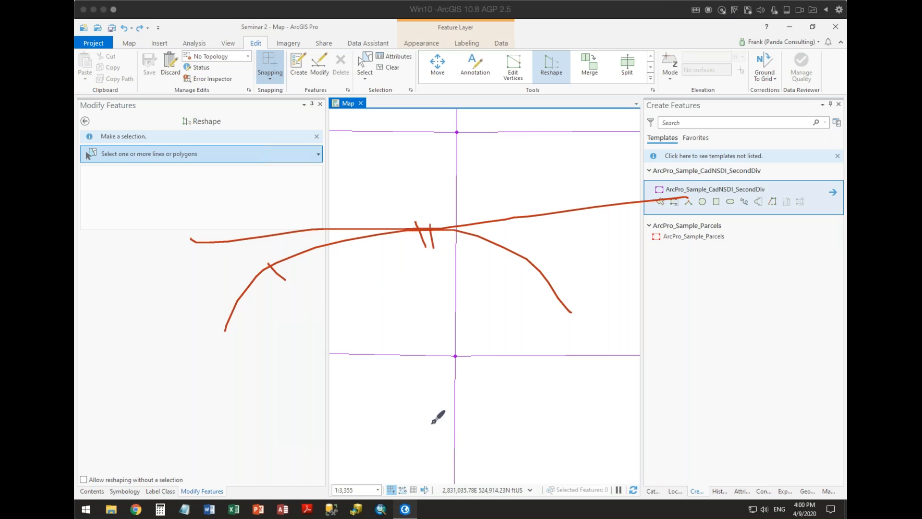
left_click(396, 442)
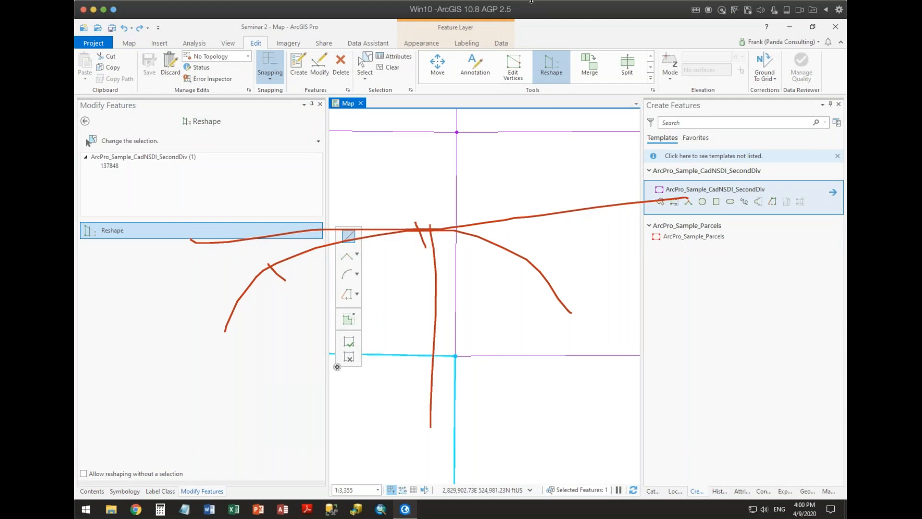
key("Escape")
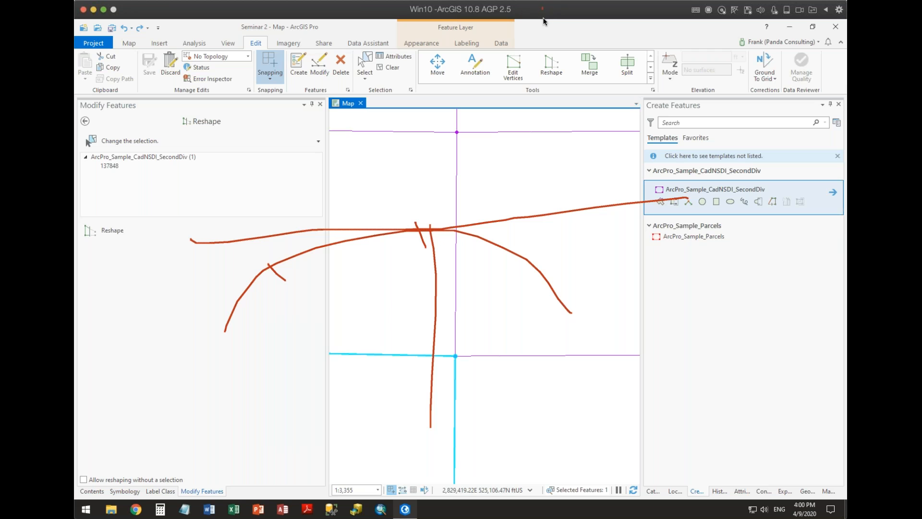
left_click(384, 421)
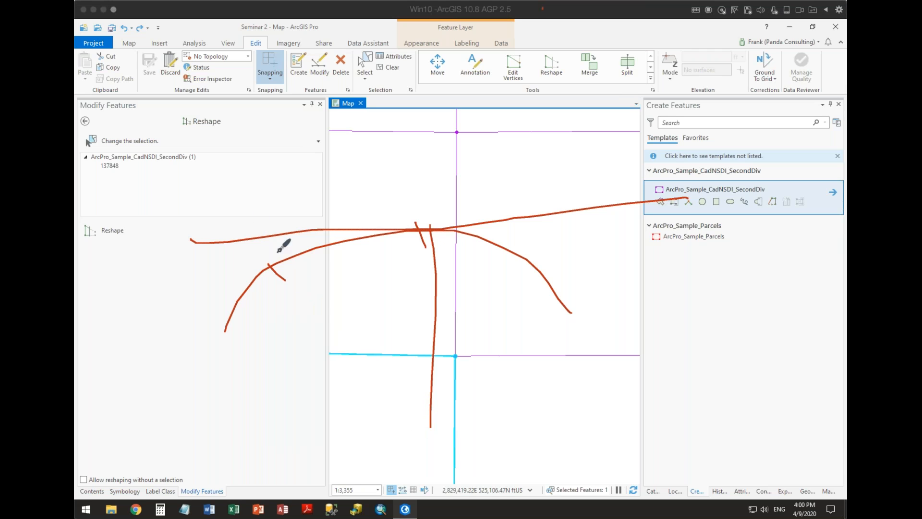
left_click_drag(255, 221, 417, 424)
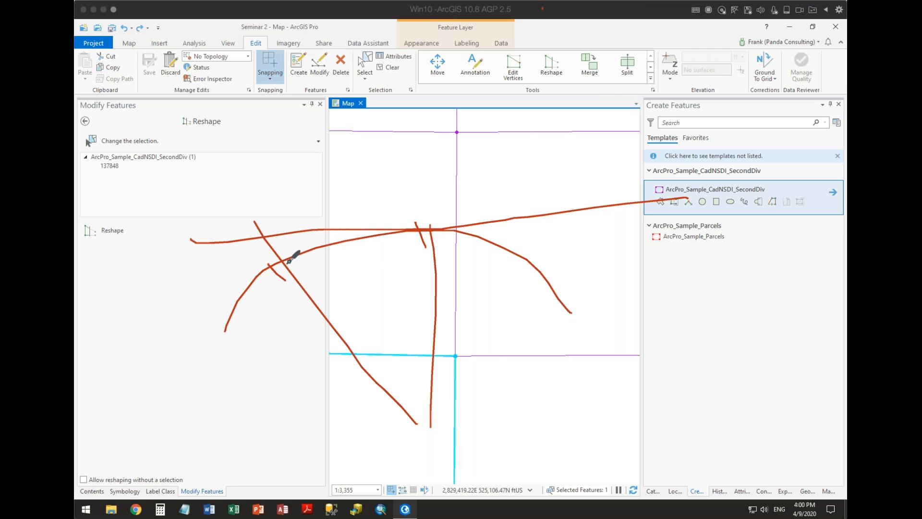
mouse_move(290, 265)
left_mouse_down()
mouse_move(316, 252)
mouse_move(417, 237)
mouse_move(373, 221)
mouse_move(266, 221)
left_mouse_up()
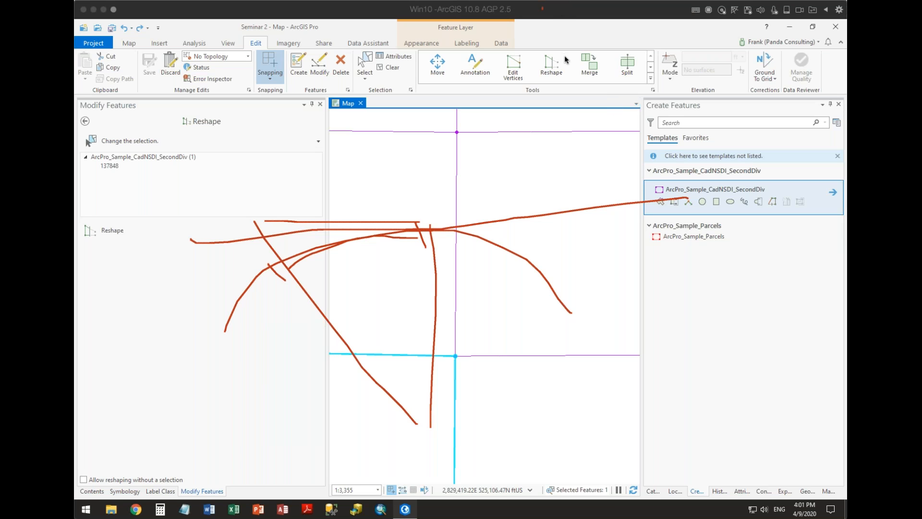
left_click(566, 1)
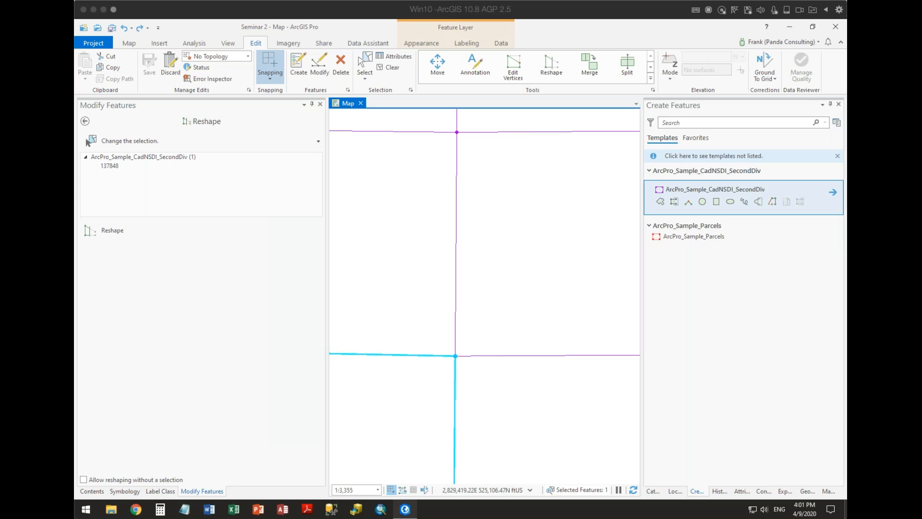
left_click(390, 70)
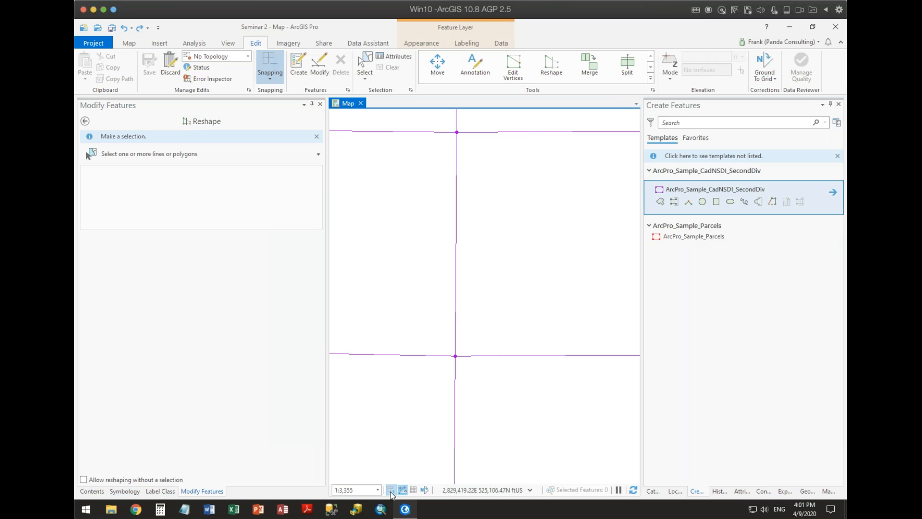
Switch snapping off and review the XY tolerance, snap tip color and snap to sketch options in the snapping settings, without changing them.
left_click(403, 492)
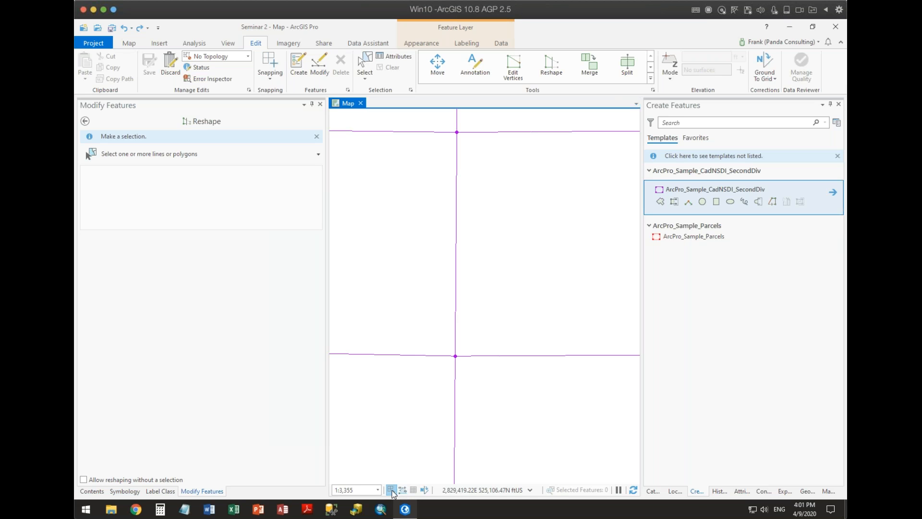
left_click(391, 490)
left_click(392, 490)
mouse_move(394, 493)
left_click(414, 476)
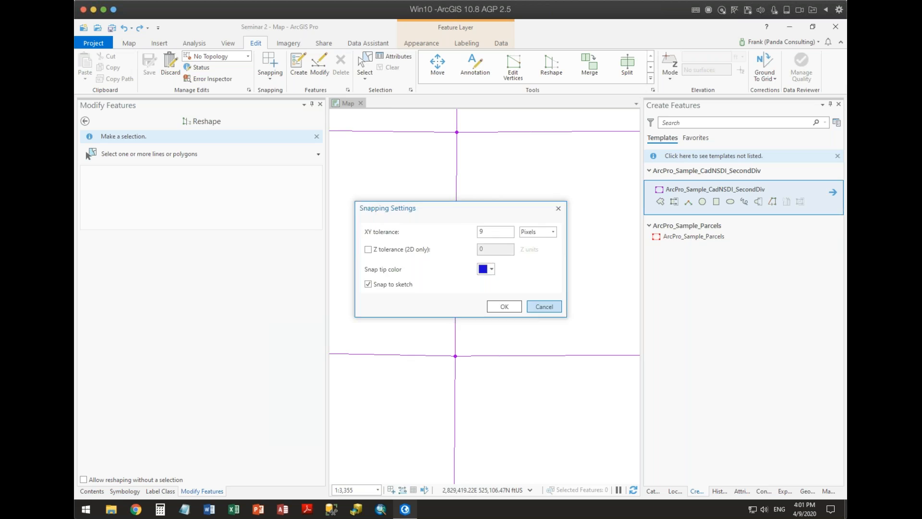
left_click(543, 307)
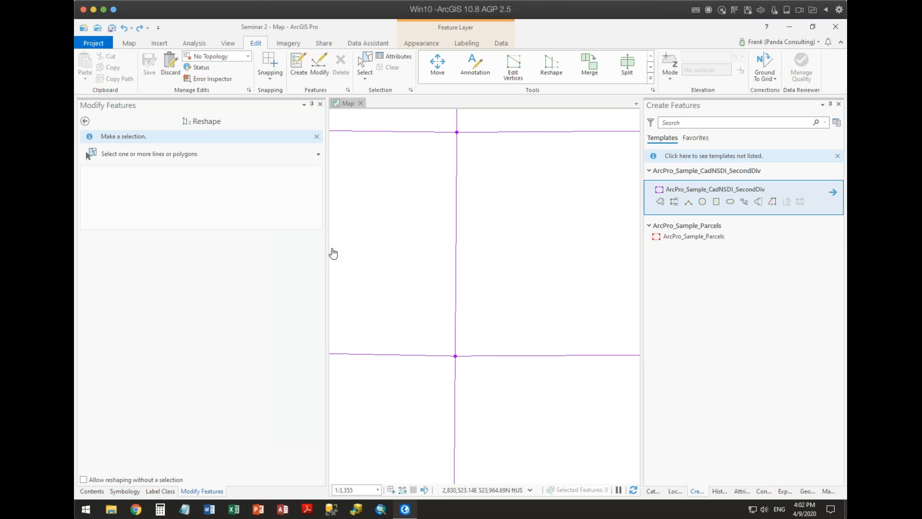
Leave the Reshape tool and make ArcPro_Sample_CadNSDI_SecondDiv the only snappable layer by disabling snapping for the Parcels and CAD_Sections layers.
left_click(85, 121)
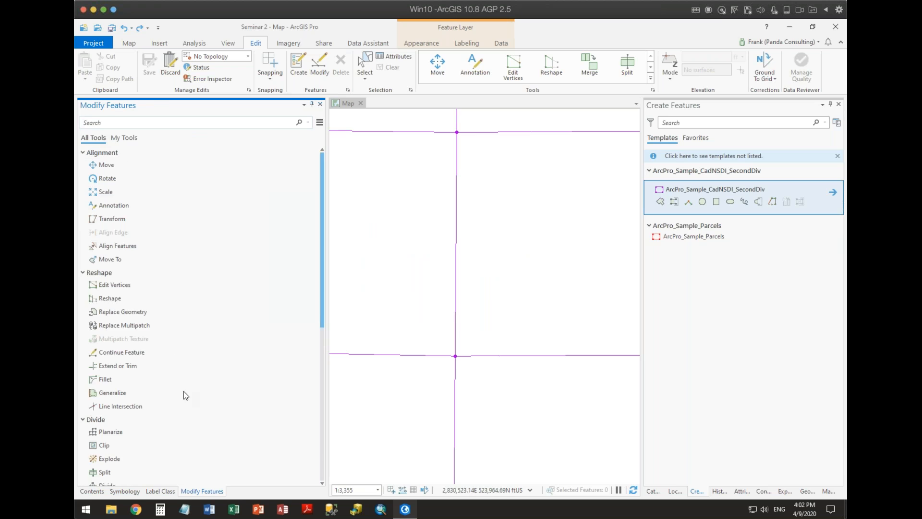
left_click(91, 491)
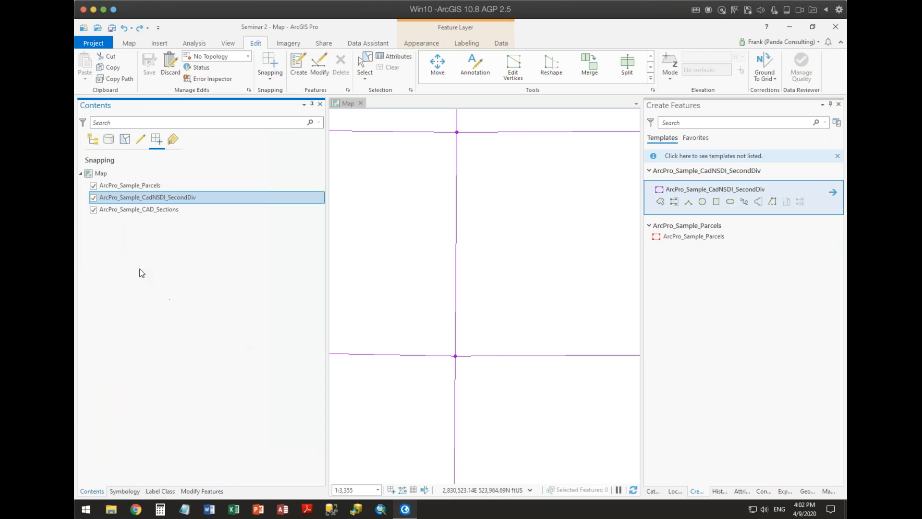
right_click(149, 199)
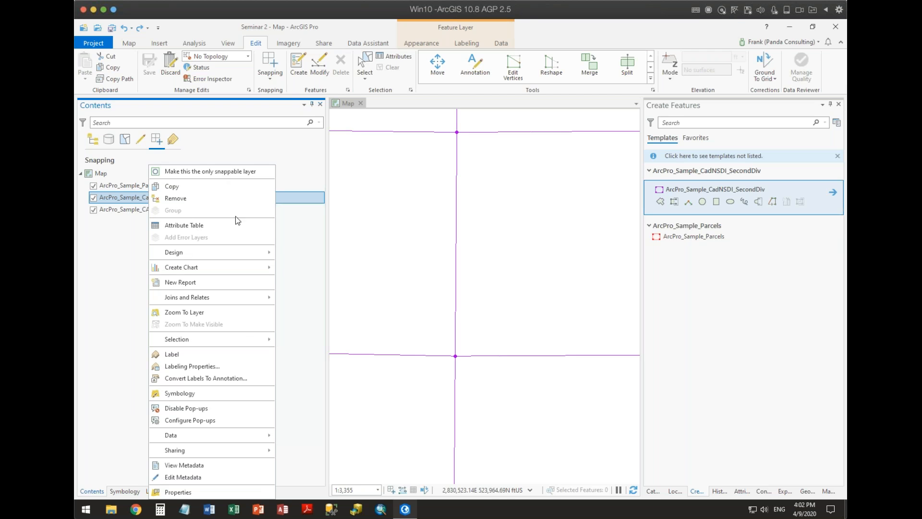
left_click(115, 323)
left_click(93, 187)
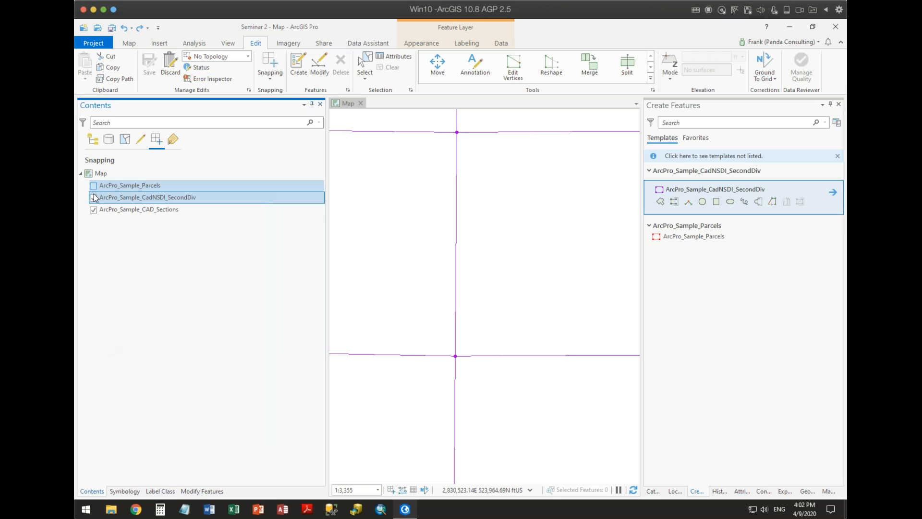
left_click(93, 210)
right_click(116, 200)
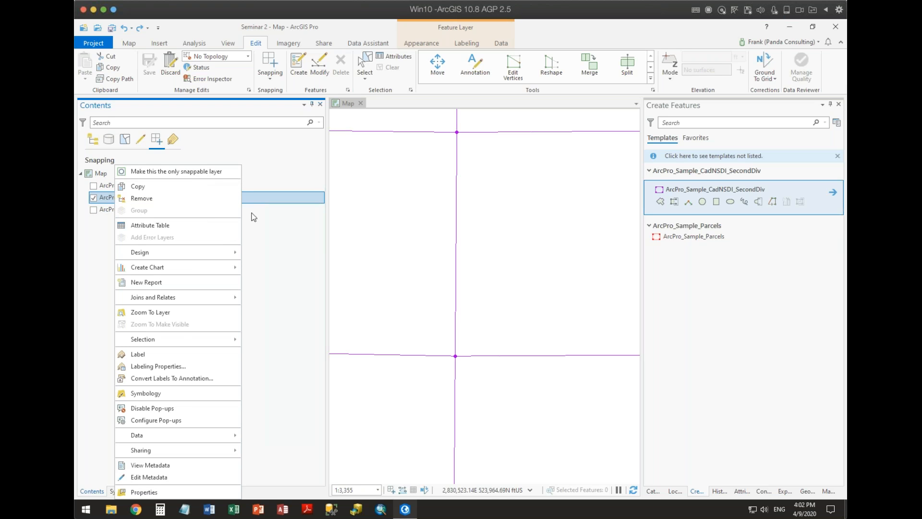
left_click(264, 232)
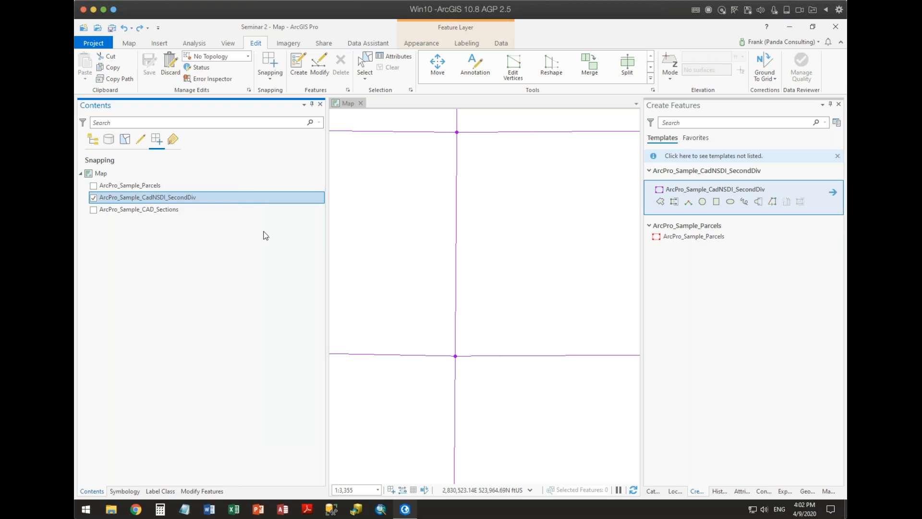
Re-enable snapping for the ArcPro_Sample_CAD_Sections layer and turn snapping back on for the map.
left_click(94, 210)
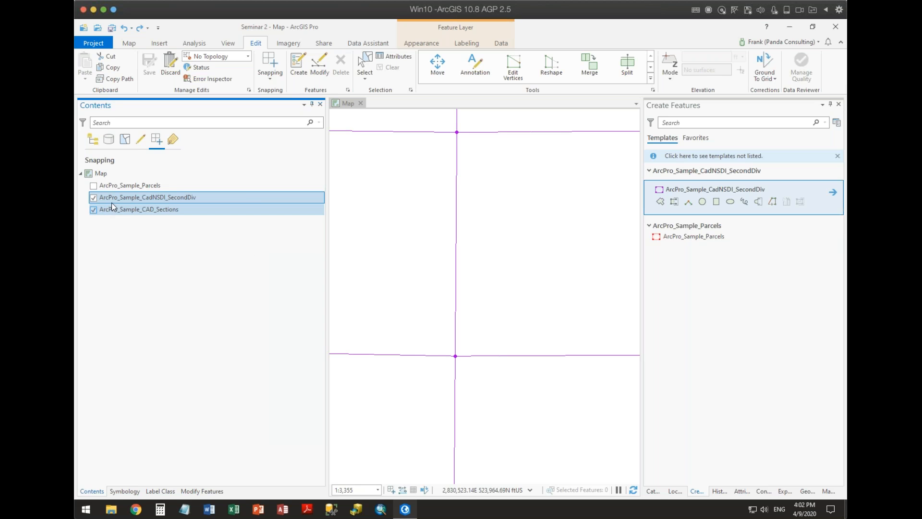
left_click(161, 198)
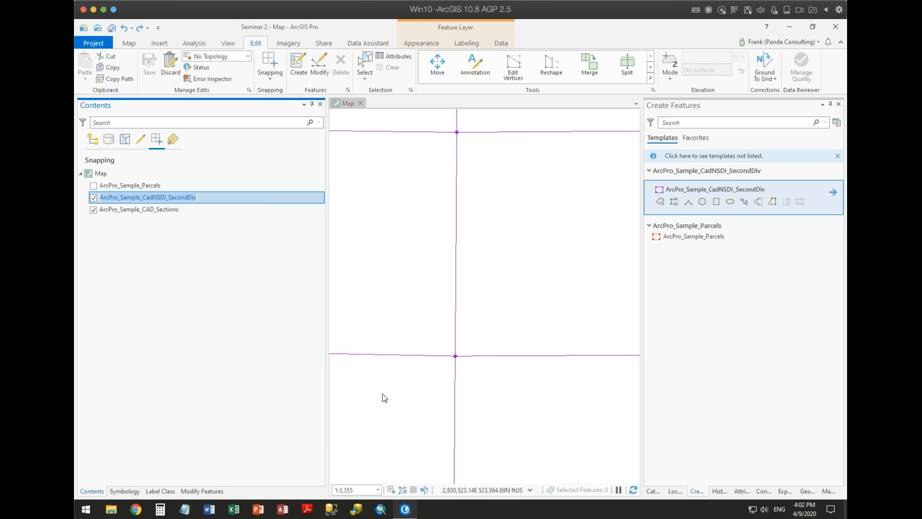
left_click(392, 491)
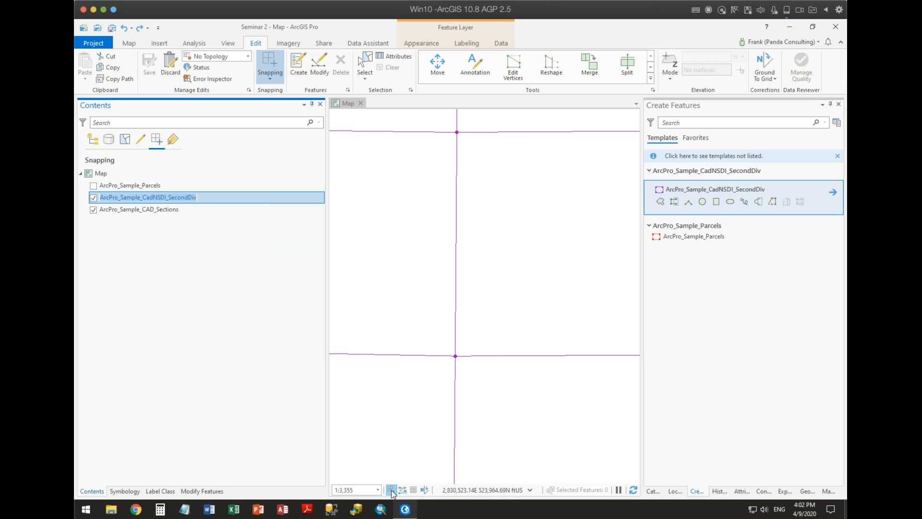
left_click(392, 491)
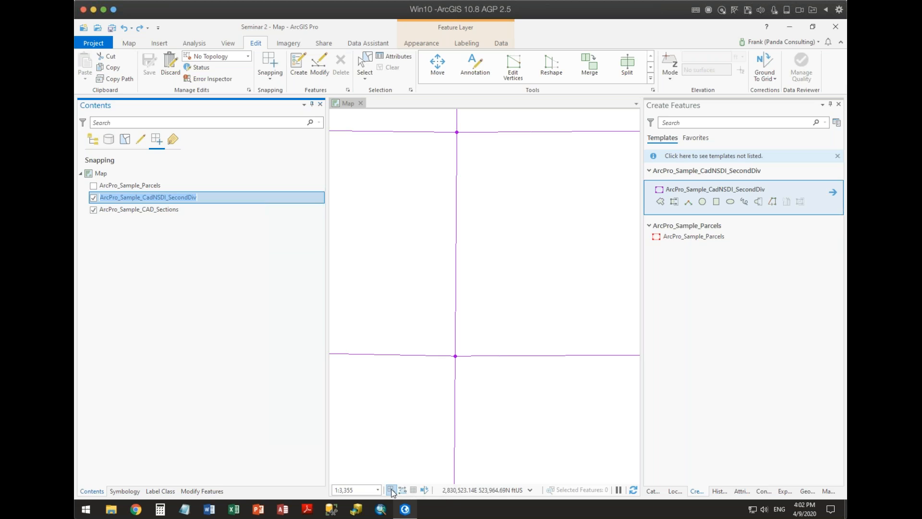
left_click(392, 490)
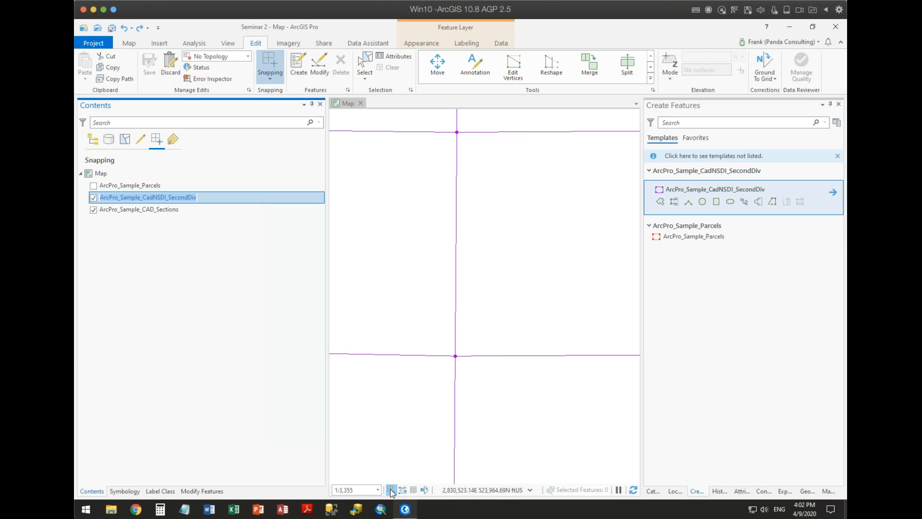
left_click(270, 79)
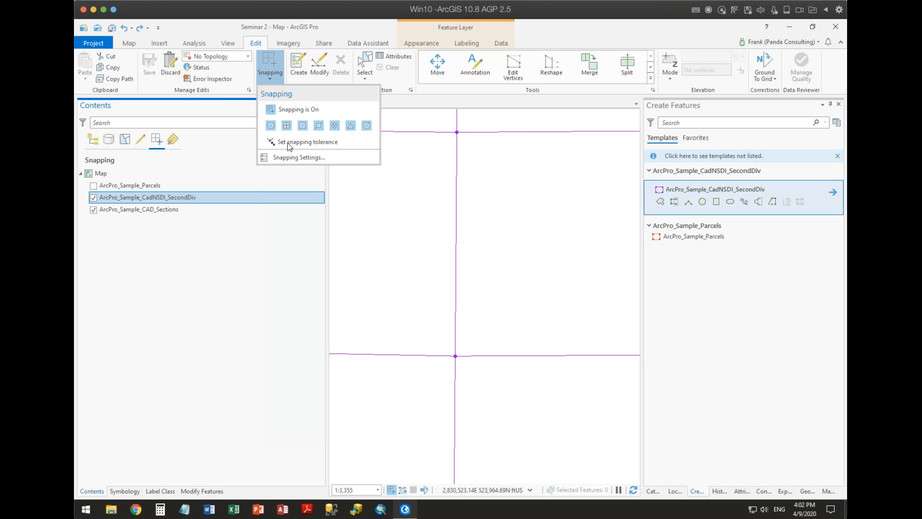
left_click(269, 295)
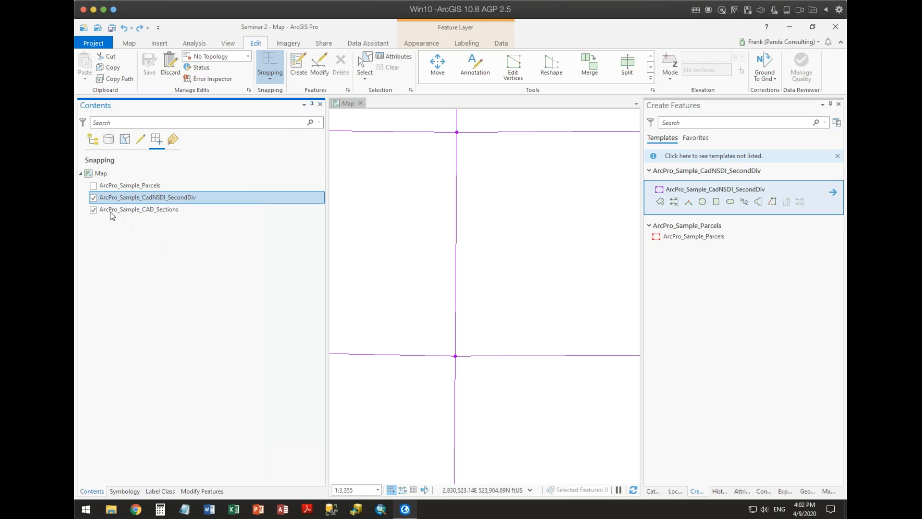
Keep ArcPro_Sample_Parcels disabled for snapping and move the CadNSDI_SecondDiv and CAD_Sections layers above it in the layer order.
left_click(94, 186)
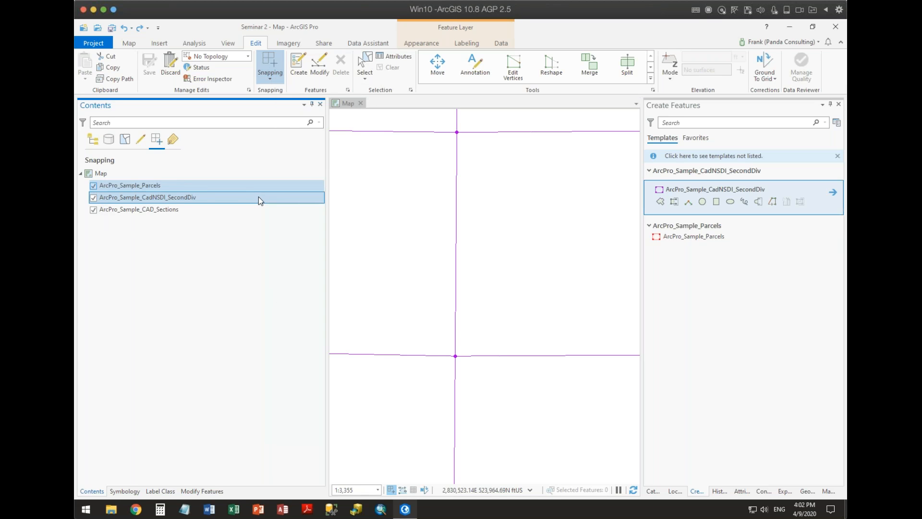
left_click(94, 186)
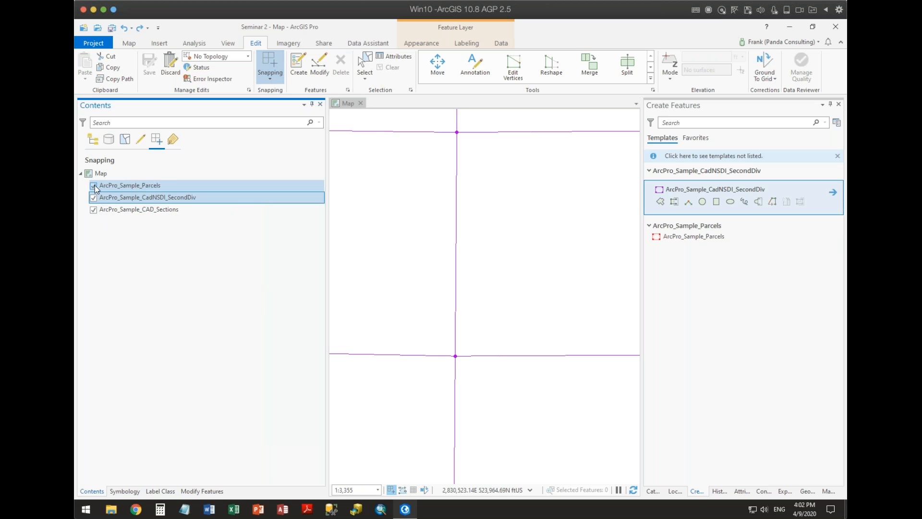
left_click_drag(131, 197, 128, 183)
left_click(134, 207)
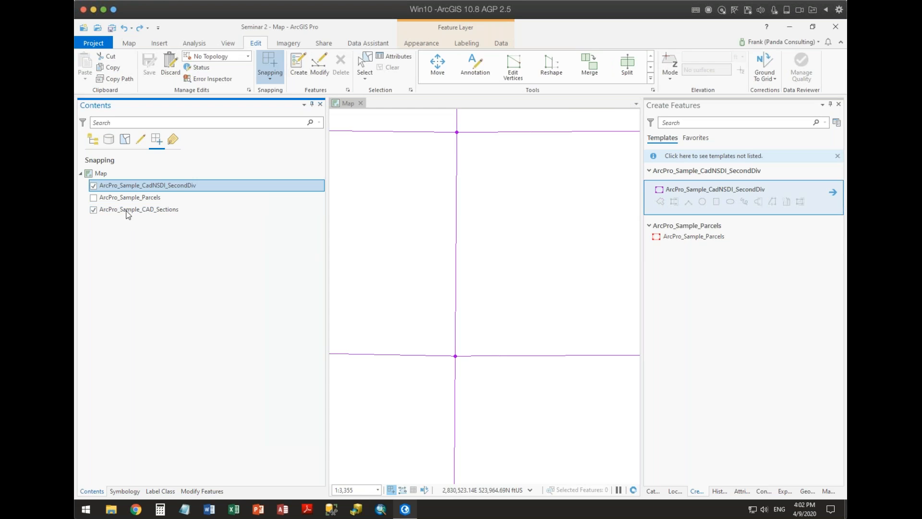
left_click_drag(129, 215, 129, 196)
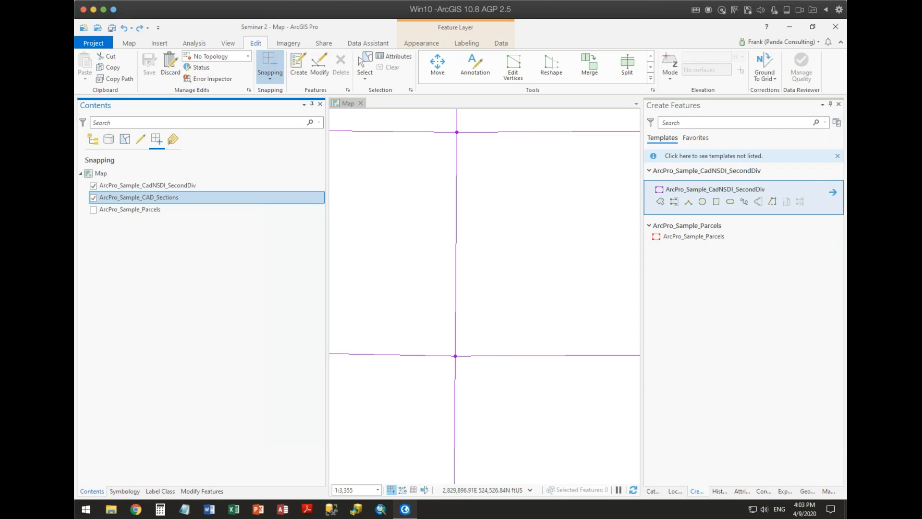
Compare how the map layers are listed by drawing order, selection and snapping, returning to the drawing order list.
left_click(93, 139)
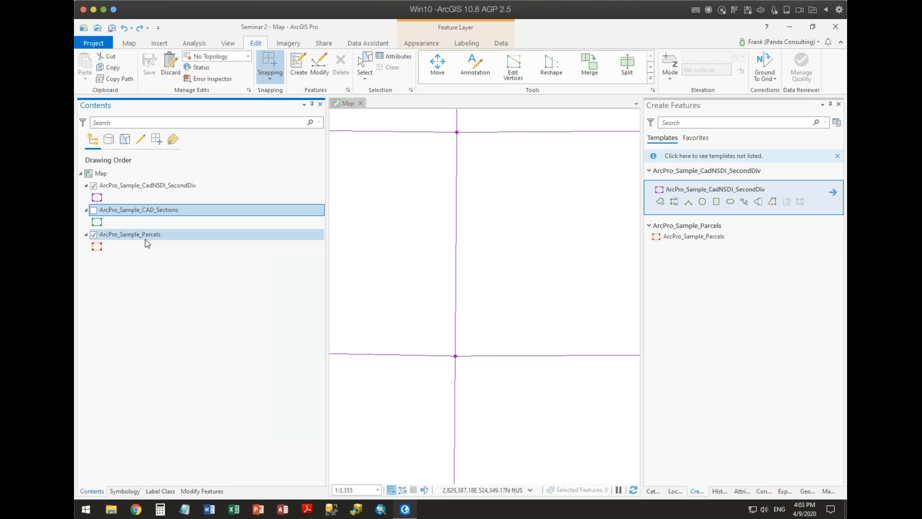
left_click(125, 139)
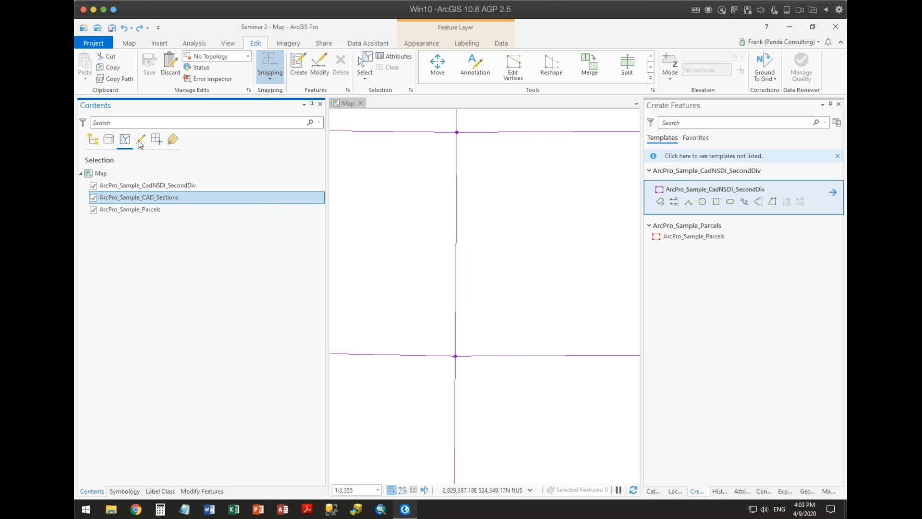
left_click(156, 139)
left_click(137, 187)
left_click(138, 199)
left_click(93, 139)
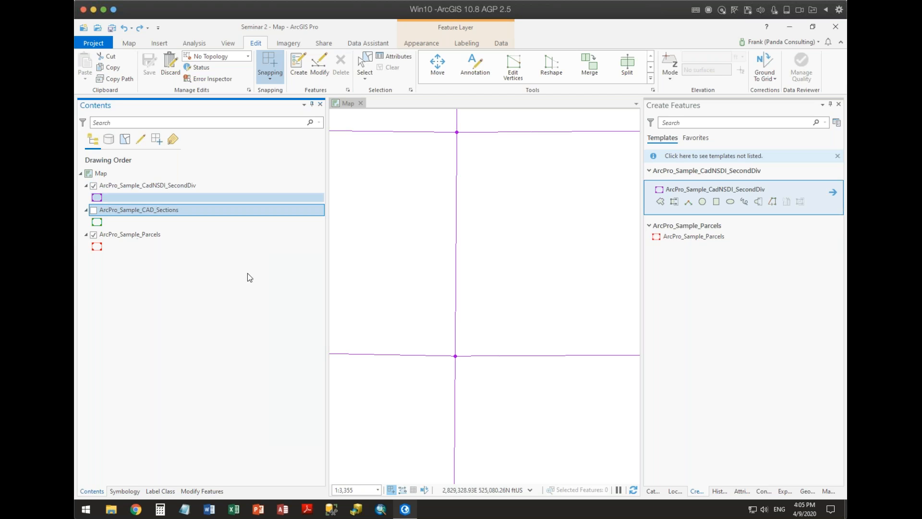
Review the ground to grid correction settings and try the interactive option for drawing the ground line and the grid line.
left_click(425, 490)
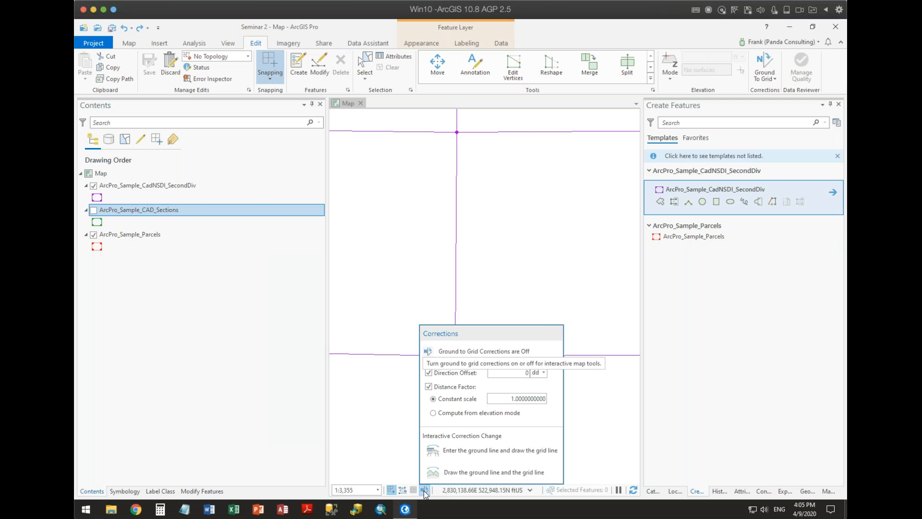
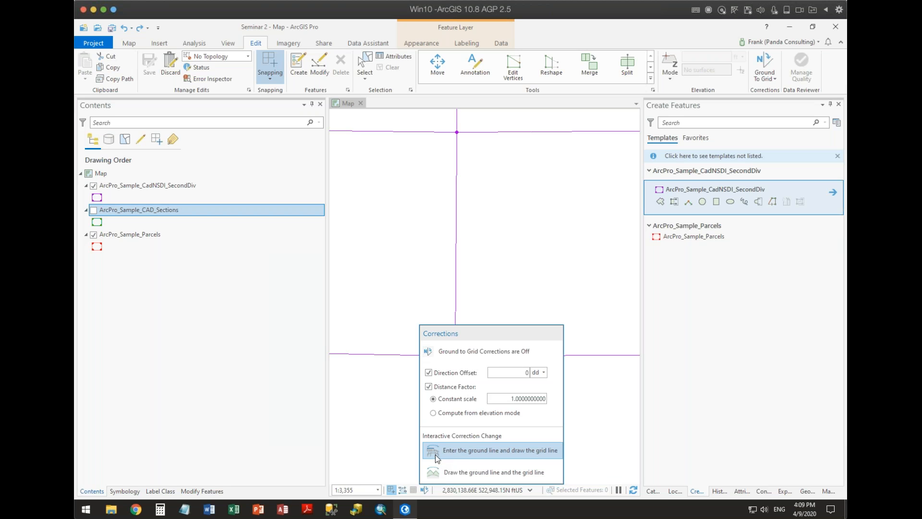
left_click(451, 475)
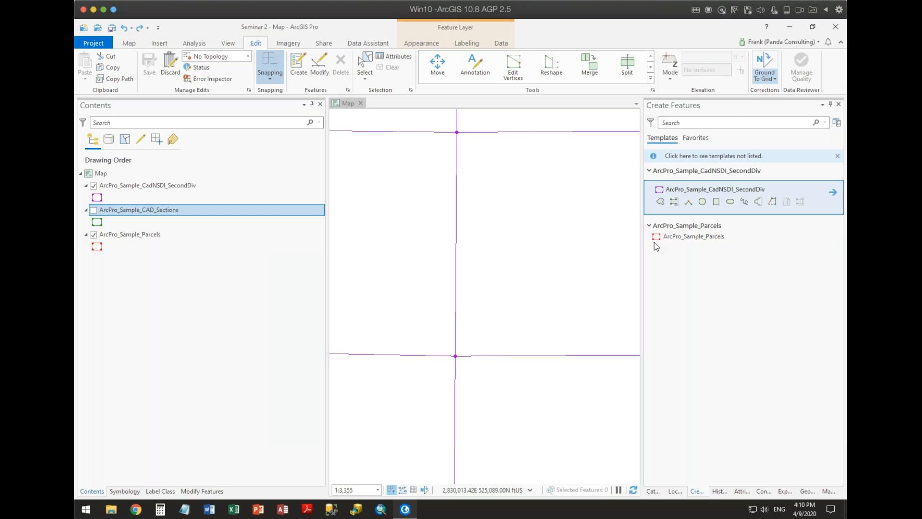
left_click(588, 328)
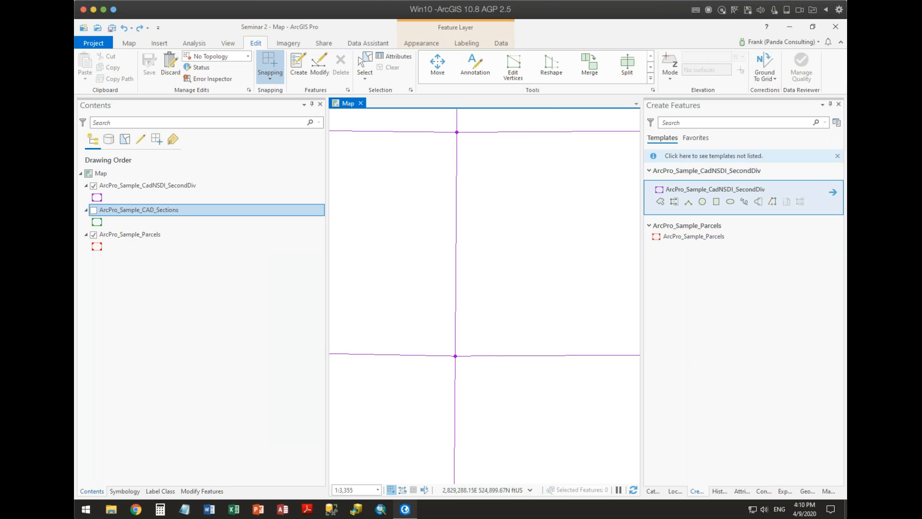
left_click(425, 490)
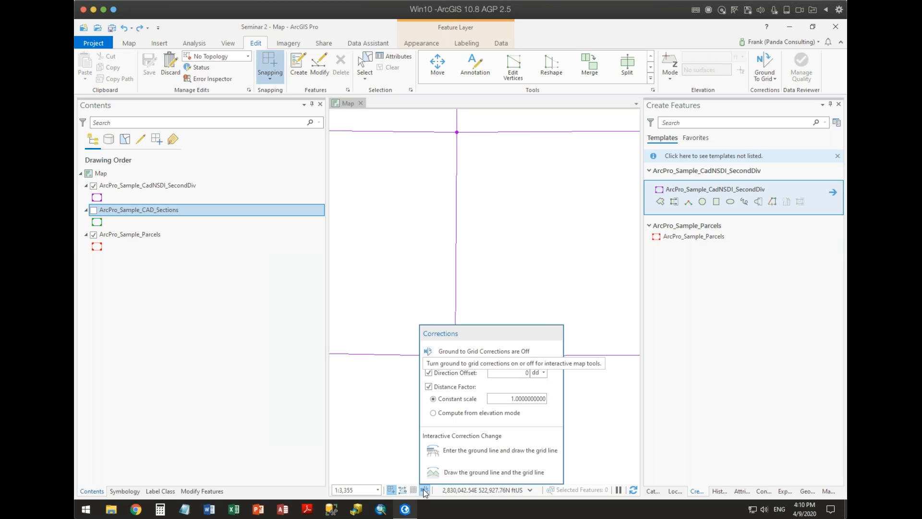
mouse_move(414, 493)
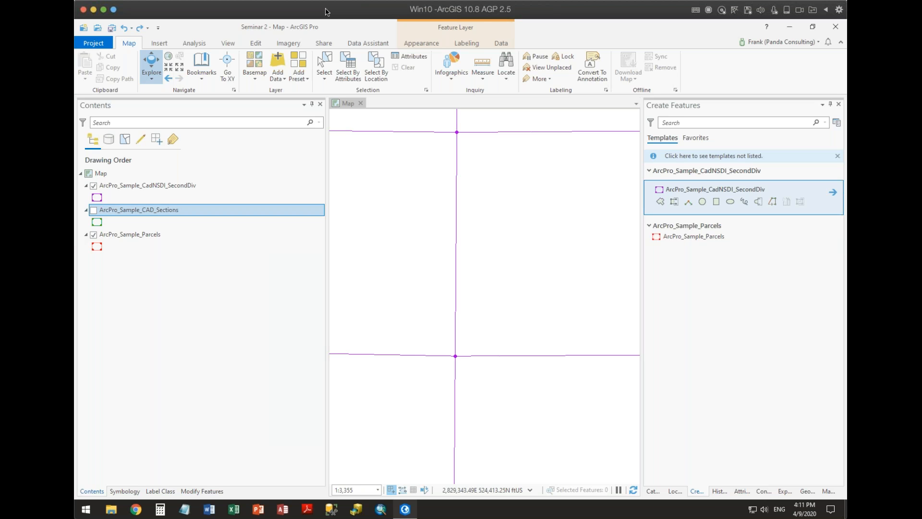
Browse the complete set of feature modification tools and open the COGO Traverse tool.
left_click(256, 44)
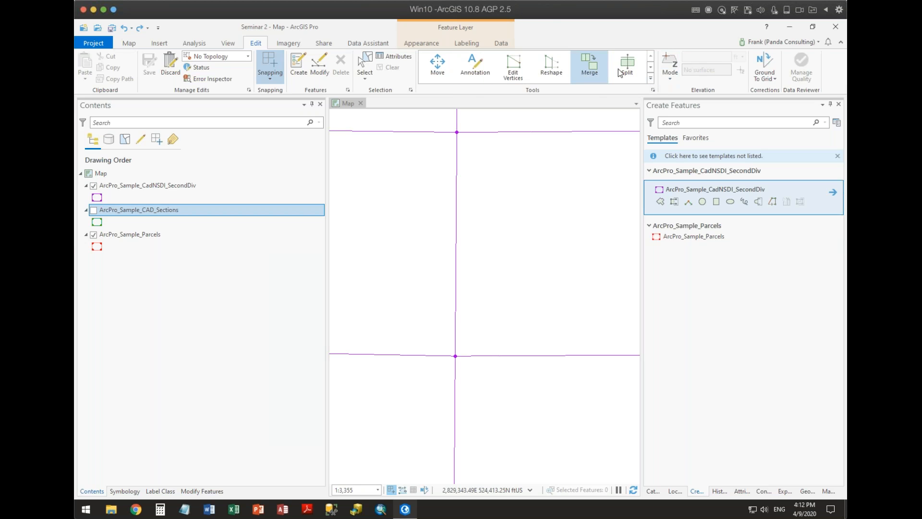
left_click(651, 78)
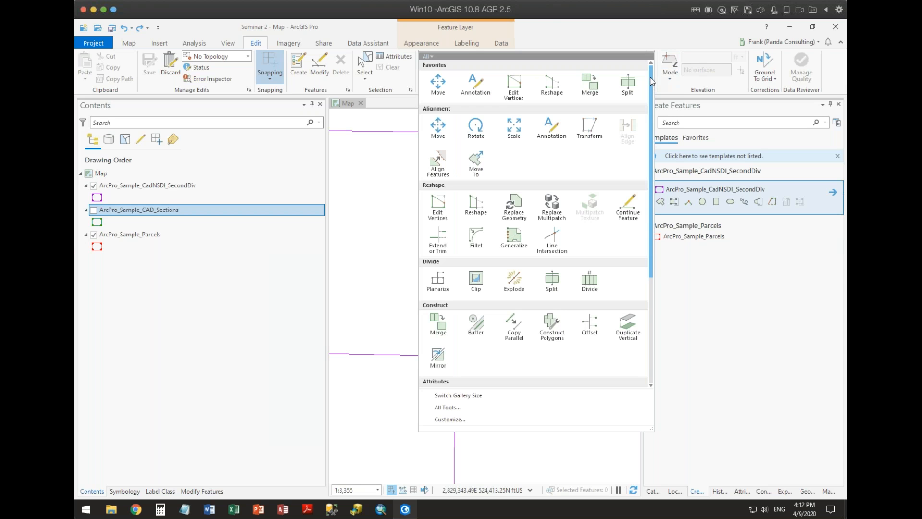
left_click(455, 407)
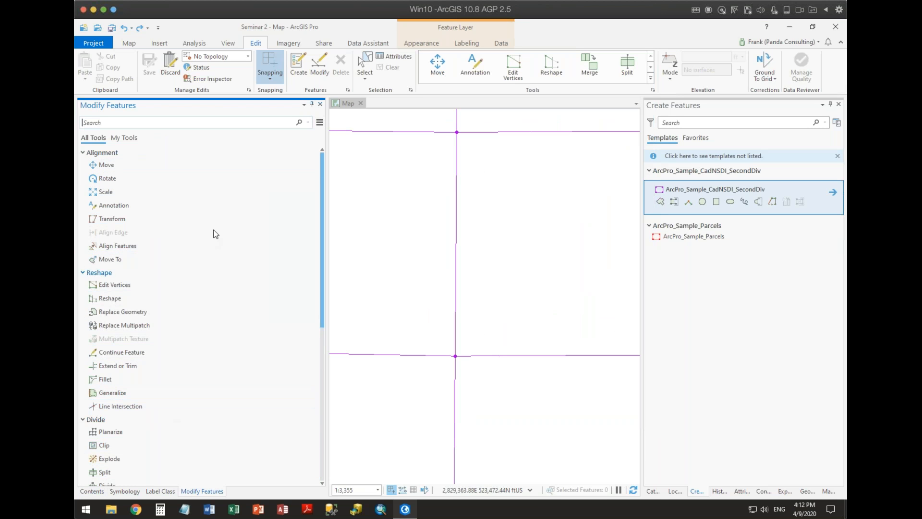
scroll(218, 217, "down", 5)
scroll(218, 218, "down", 2)
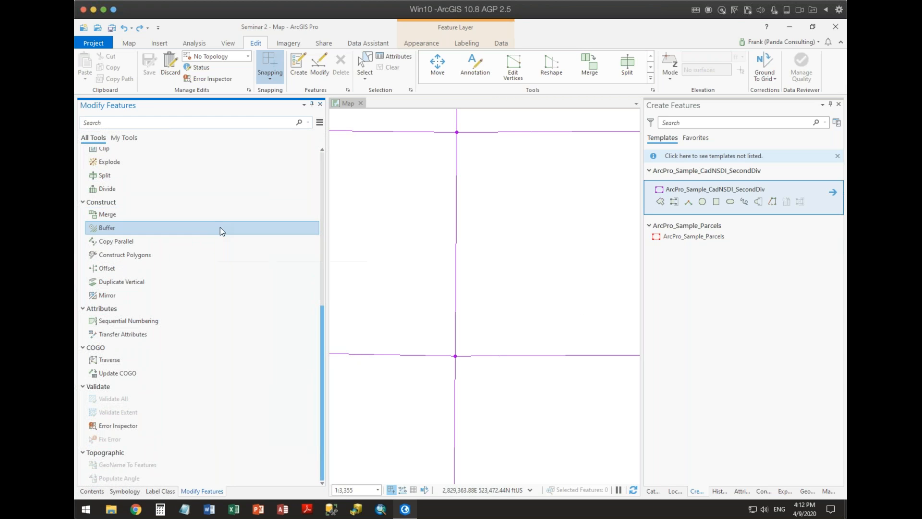
left_click(118, 359)
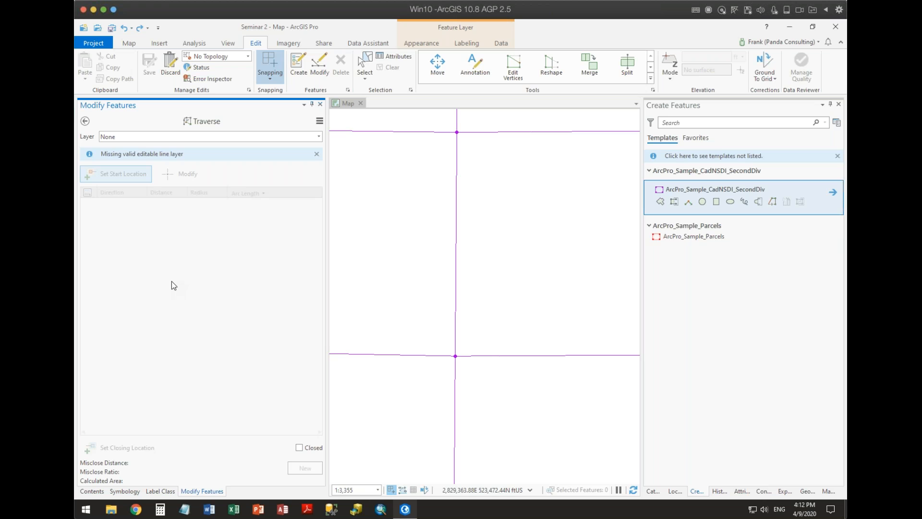
Start a new shapefile in the ArcPro_Sample_Data folder, naming it Lines and setting its geometry type to Polyline.
left_click(653, 491)
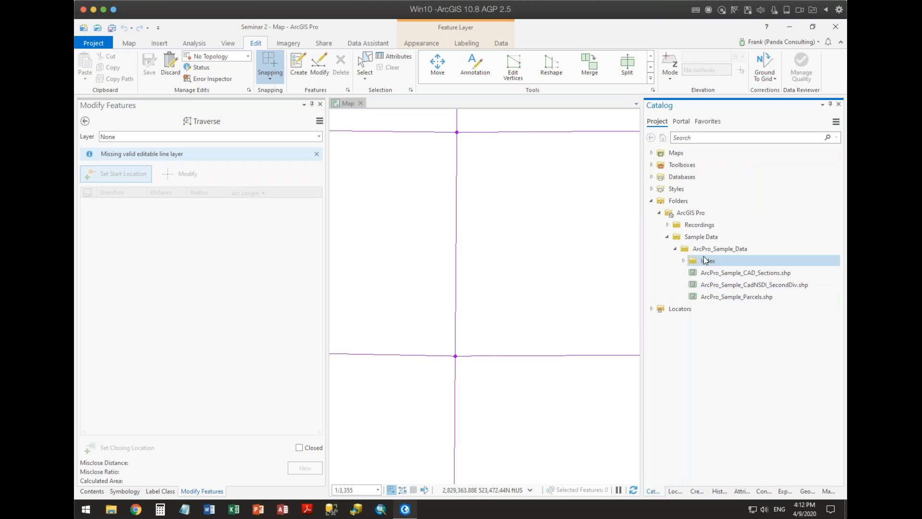
right_click(707, 249)
mouse_move(738, 298)
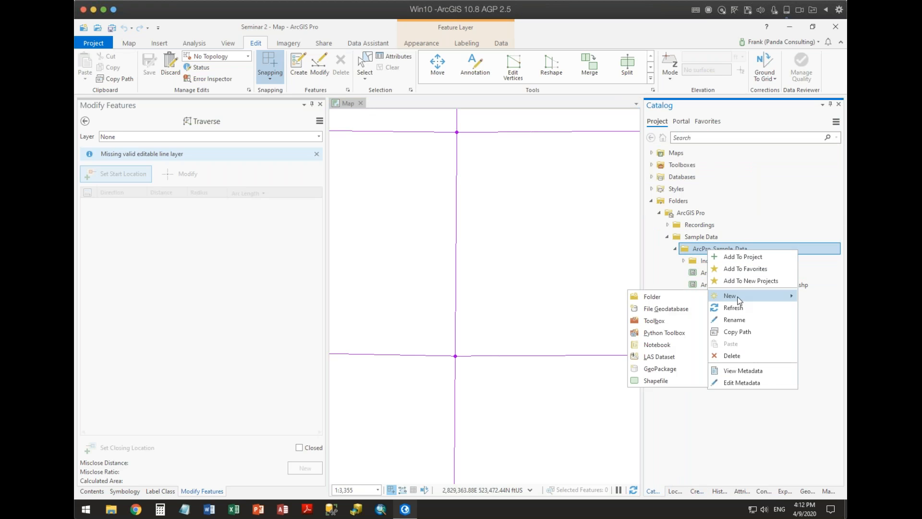
left_click(666, 380)
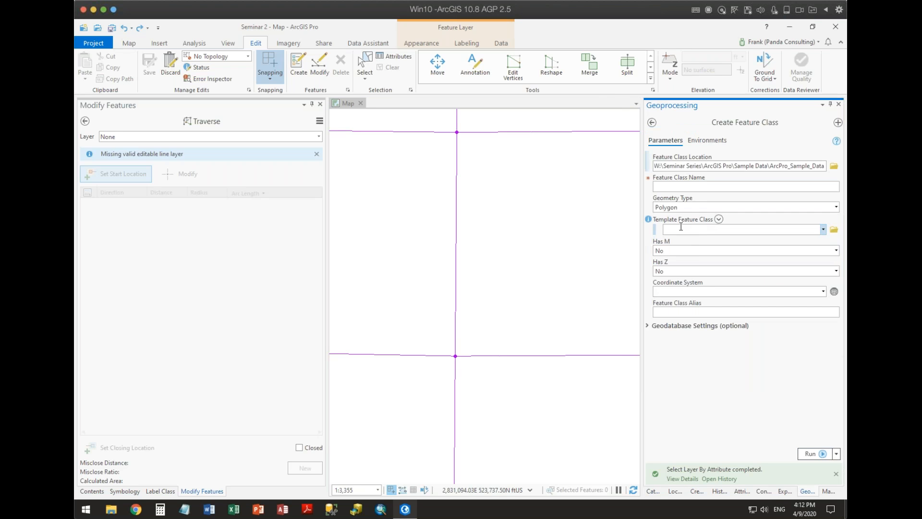
left_click(680, 186)
type("lines")
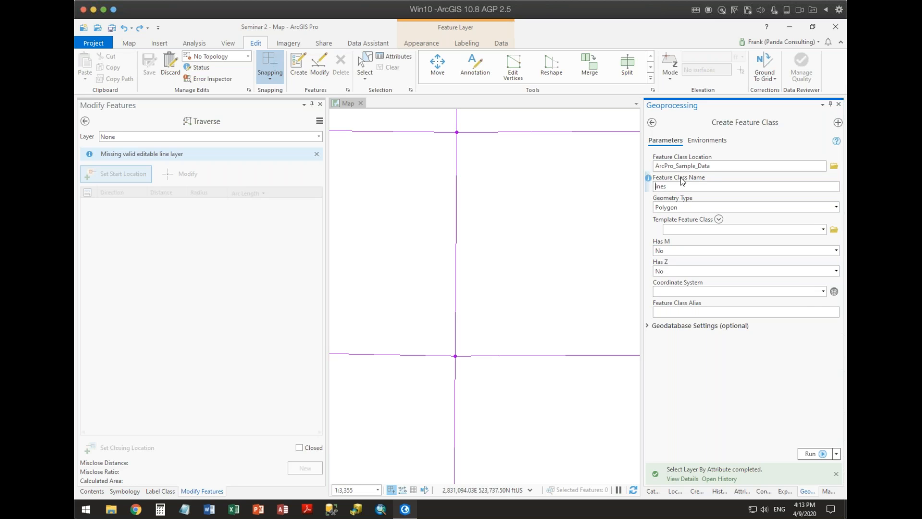
type("L")
key("Tab")
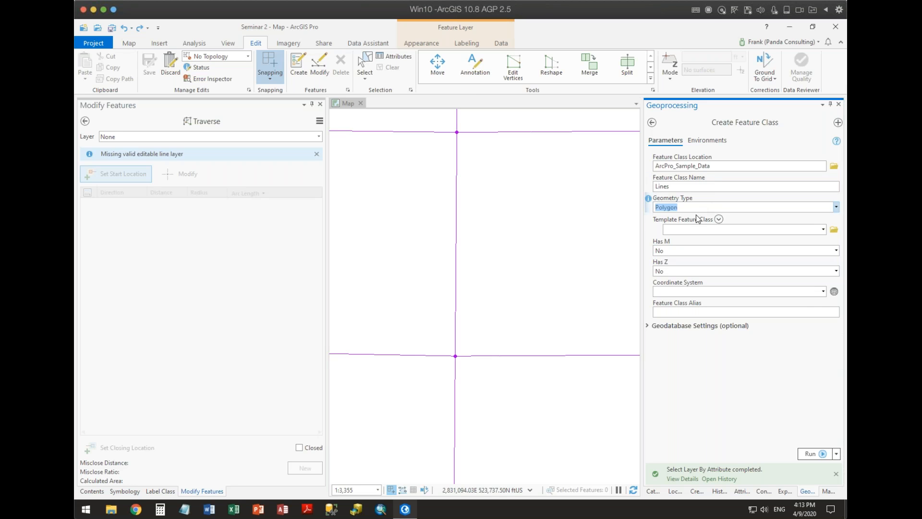
left_click(836, 207)
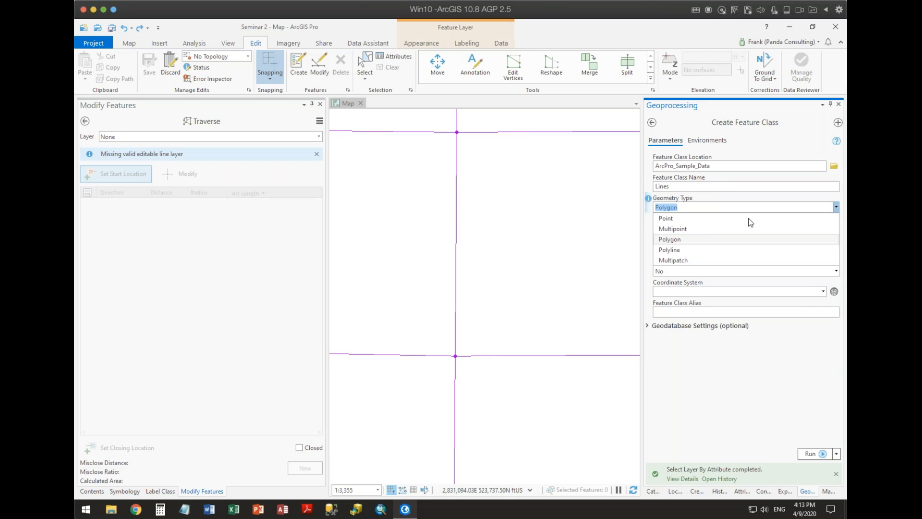
left_click(676, 250)
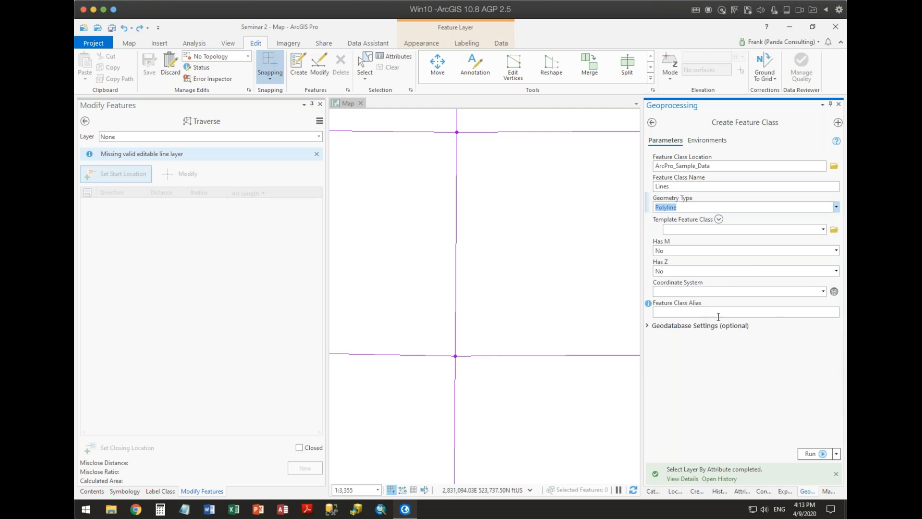
Import the coordinate system from ArcPro_Sample_CadNSDI_SecondDiv.shp in Sample Data\ArcPro_Sample_Data and run Create Feature Class.
left_click(834, 292)
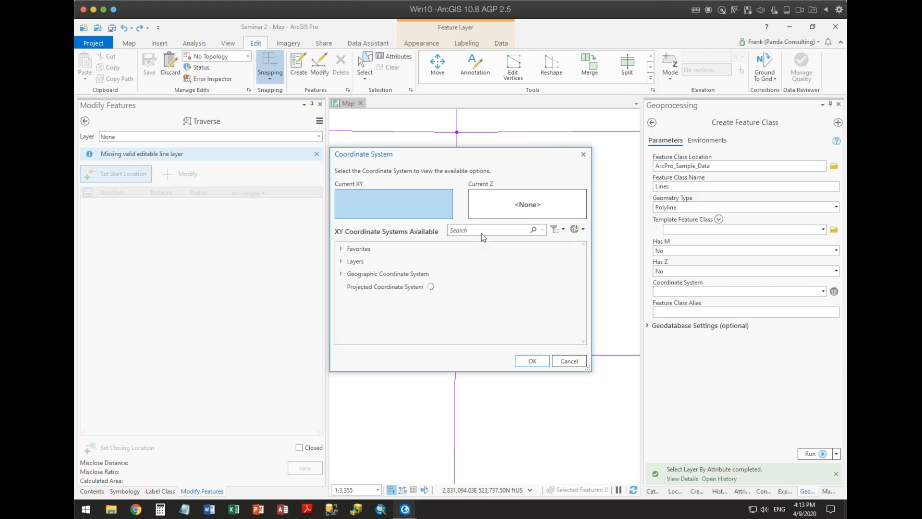
left_click(583, 230)
left_click(606, 275)
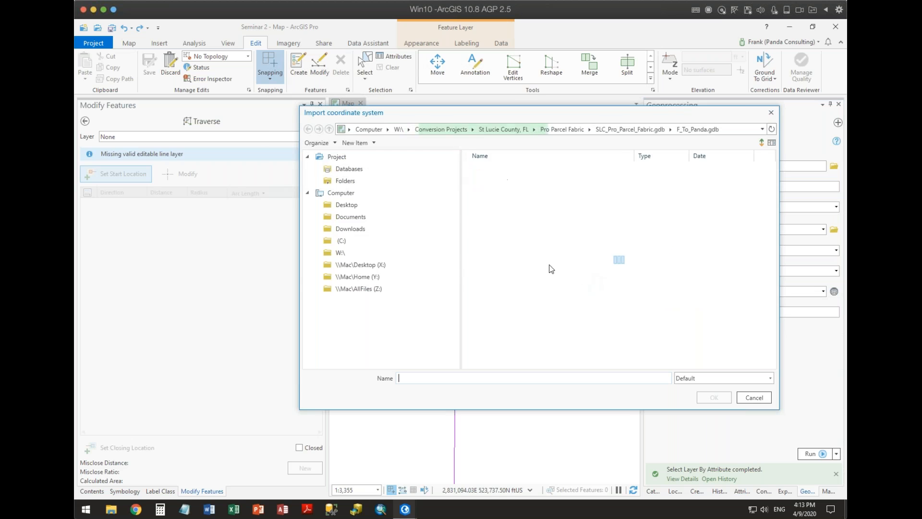
left_click(356, 253)
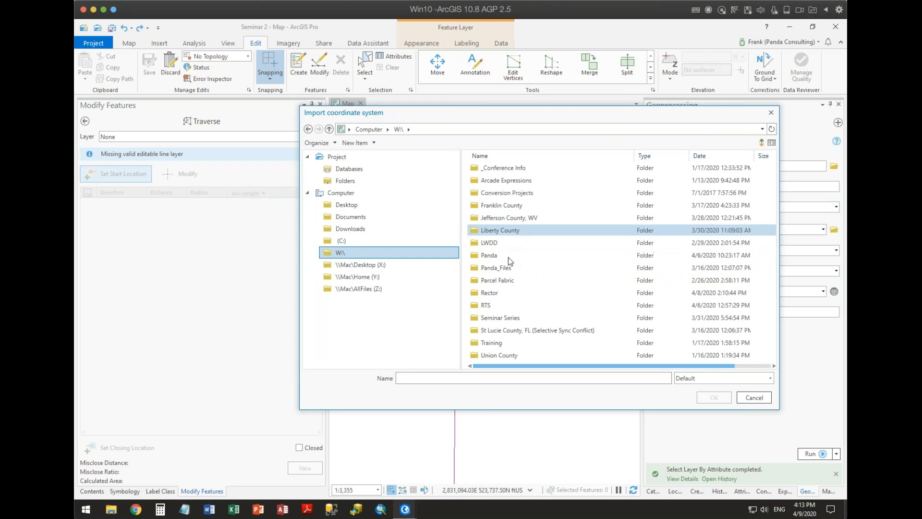
double_click(495, 317)
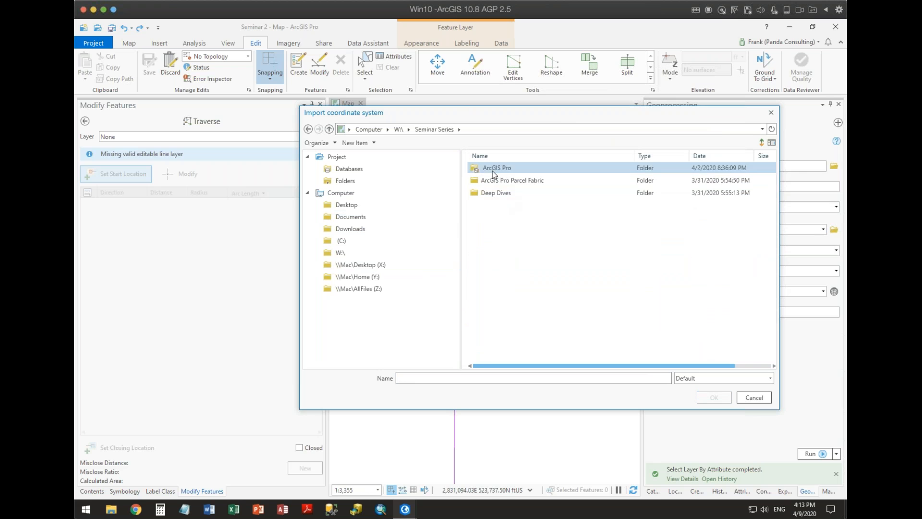
double_click(492, 169)
double_click(492, 182)
double_click(499, 168)
left_click(506, 191)
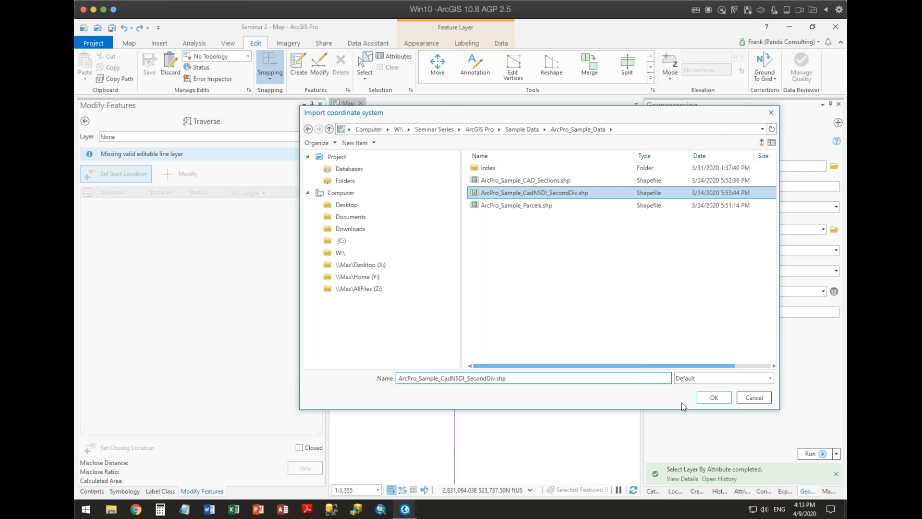
left_click(713, 397)
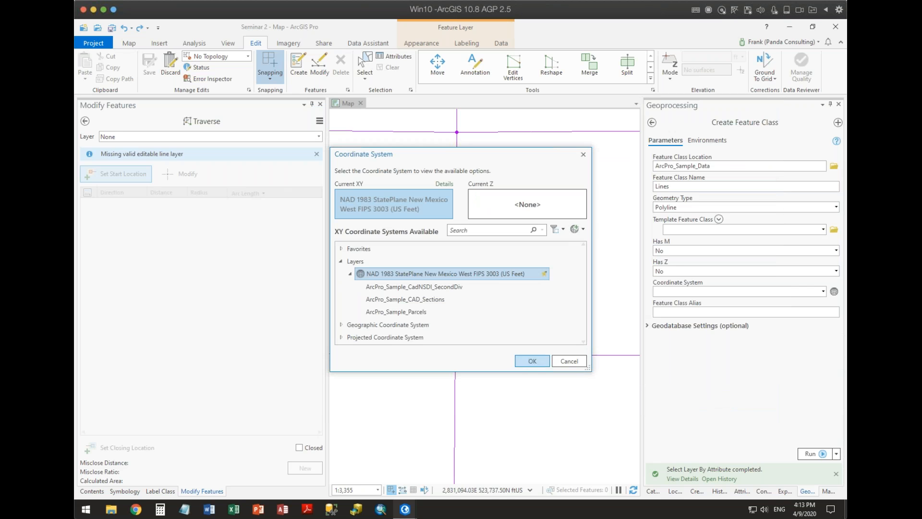
key("Return")
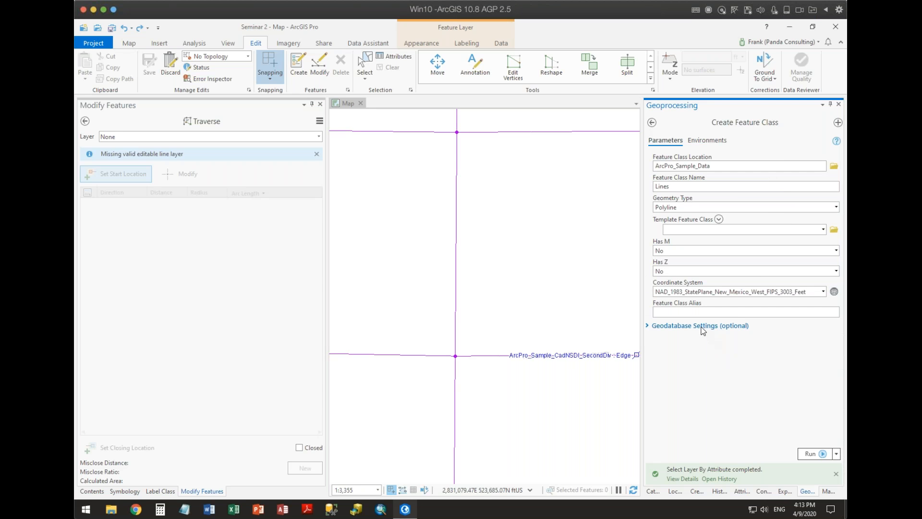
left_click(810, 454)
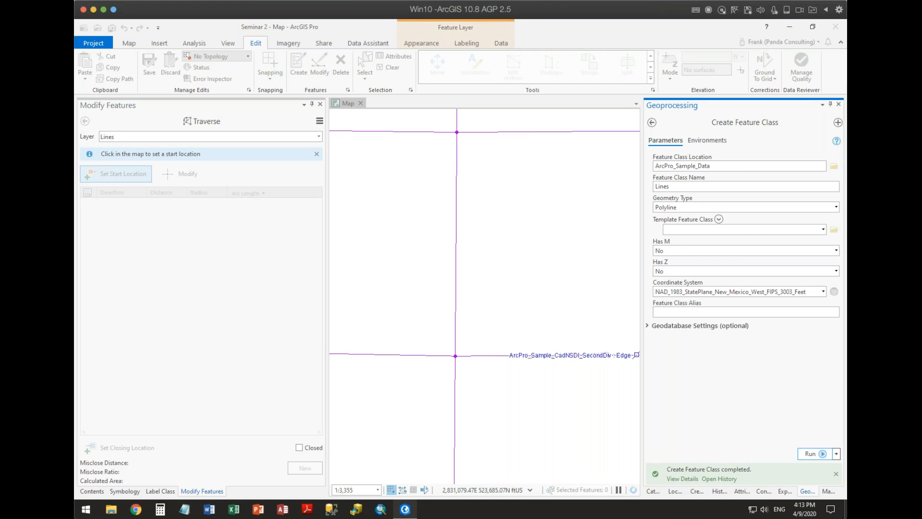
Inspect the attribute table of the new Lines layer for its fields, and close the table.
left_click(679, 479)
left_click(92, 491)
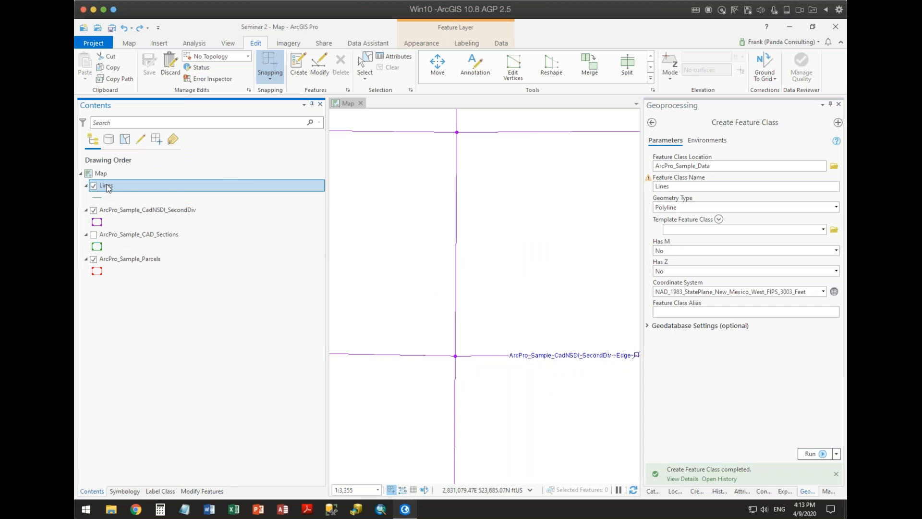
right_click(106, 185)
left_click(138, 226)
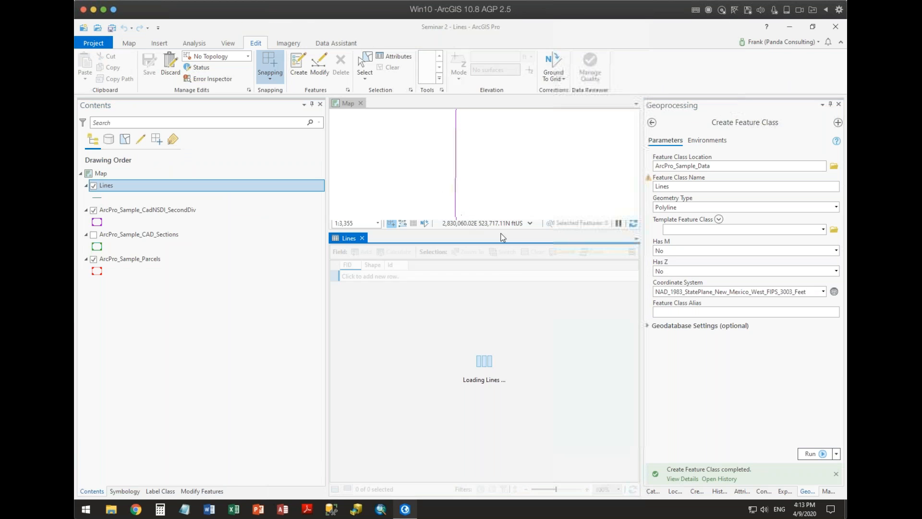
left_click(362, 238)
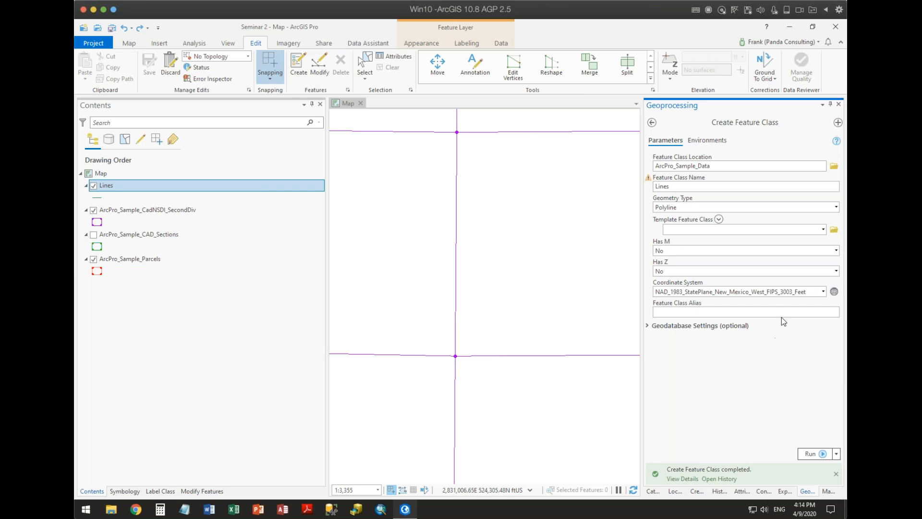
Search the geoprocessing tools for "cogo" and try to run Enable COGO on the Lines layer.
left_click(651, 124)
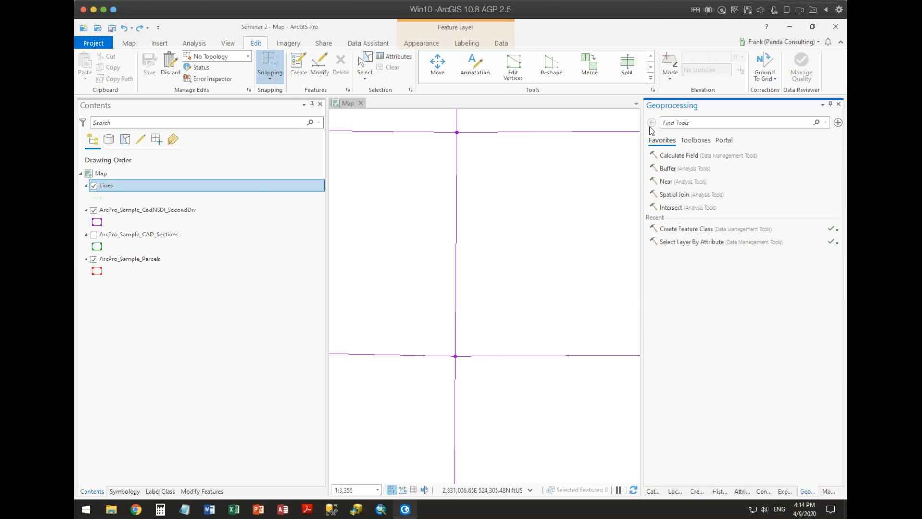
left_click(703, 140)
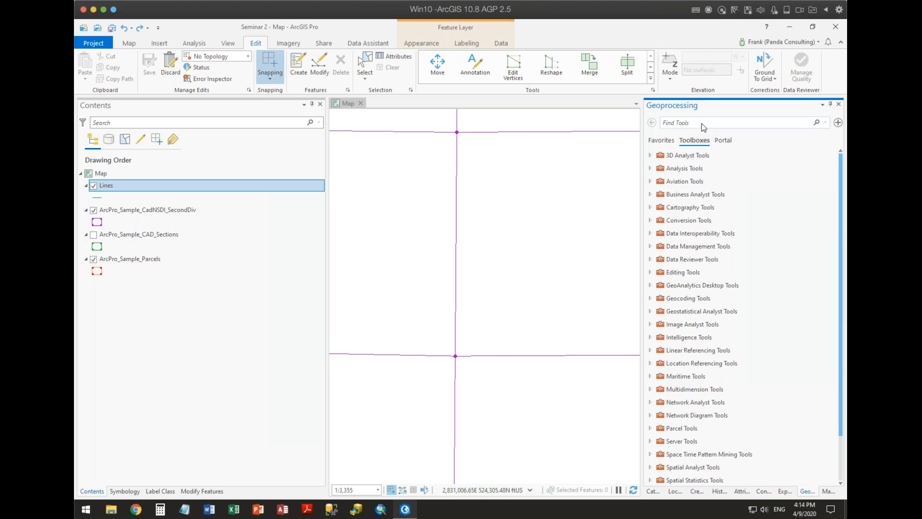
left_click(703, 123)
type("cogo")
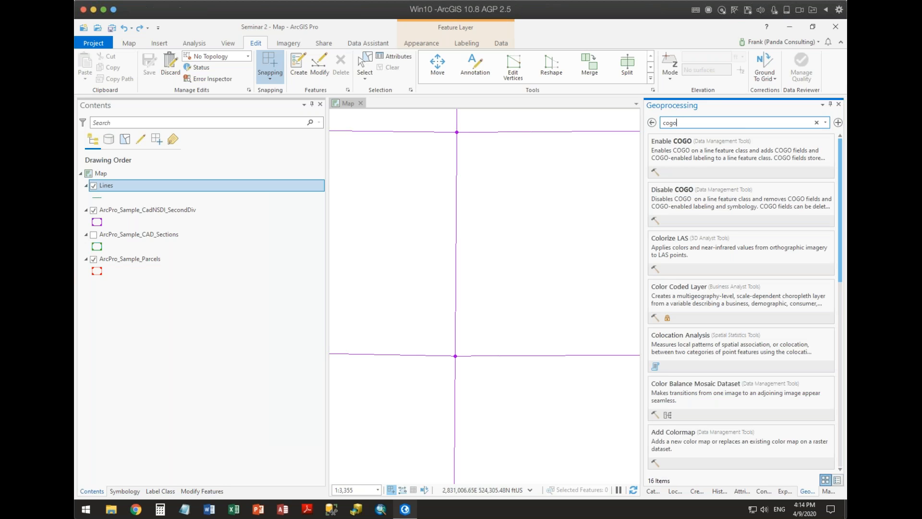
left_click(675, 149)
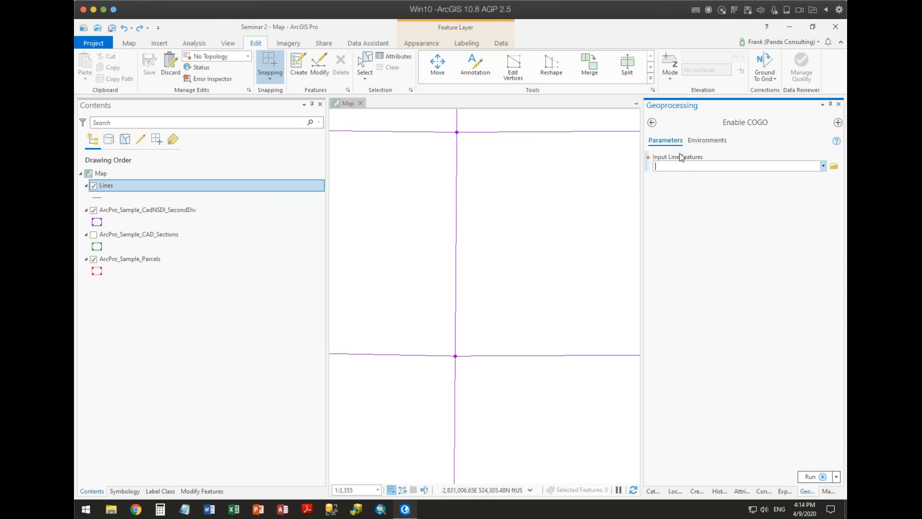
left_click(823, 166)
left_click(716, 177)
left_click(811, 477)
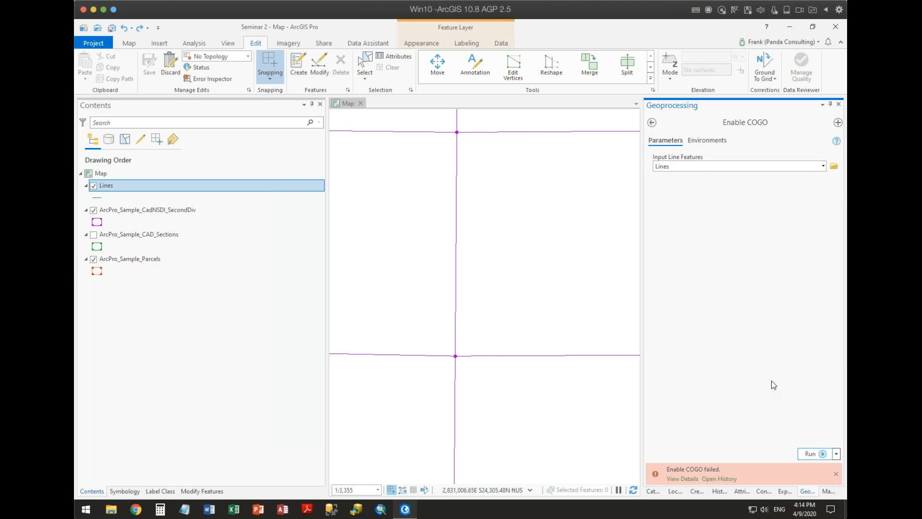
Remove the Lines layer from the map and set Enable COGO's input to Lines.shp from Sample Data\ArcPro_Sample_Data.
right_click(111, 186)
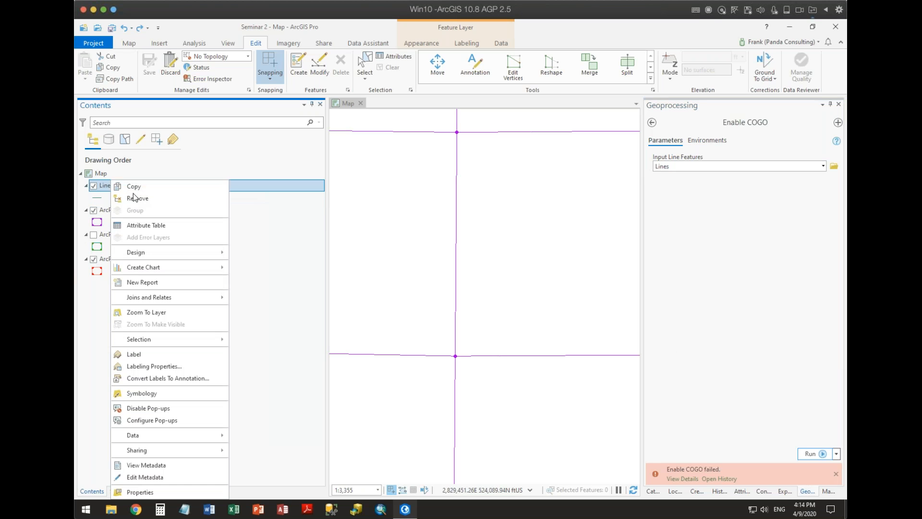
left_click(137, 200)
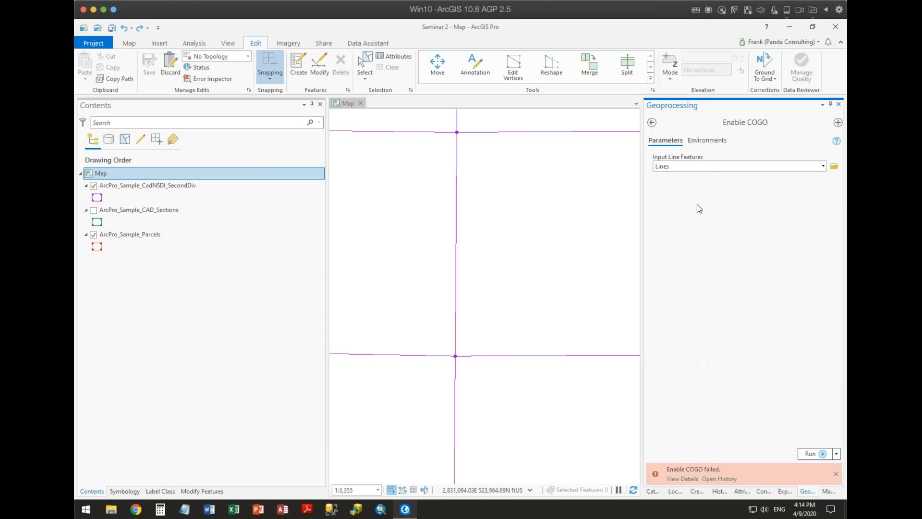
left_click(834, 166)
double_click(494, 181)
left_click(494, 181)
double_click(494, 181)
double_click(512, 169)
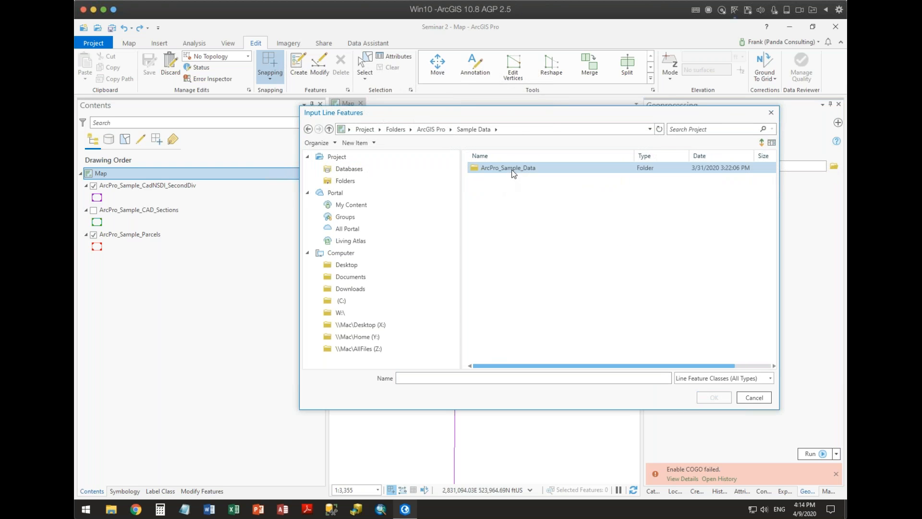
left_click(712, 399)
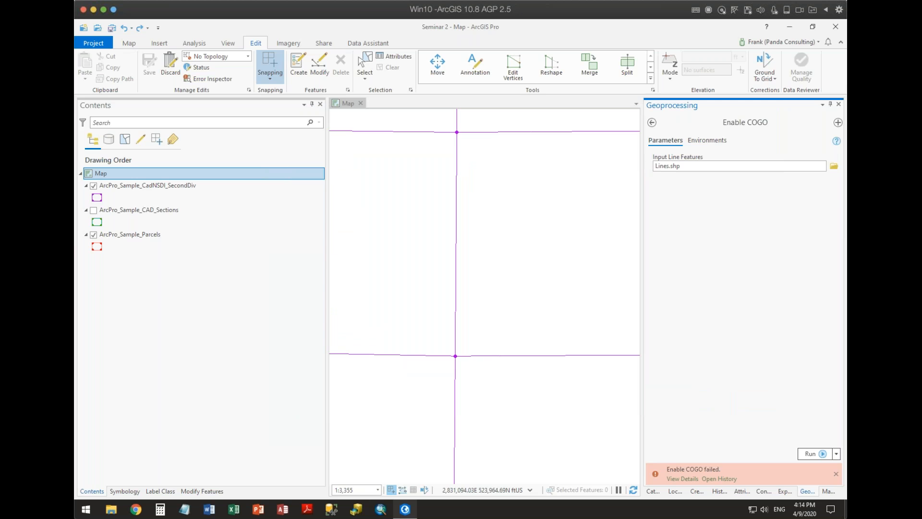
Try to run Enable COGO on Lines.shp and read the tool's error details.
left_click(833, 166)
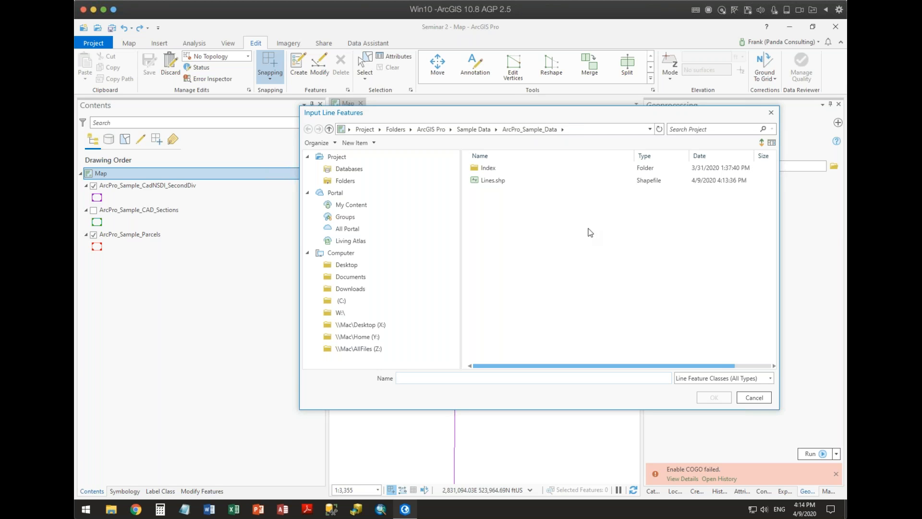
left_click(754, 398)
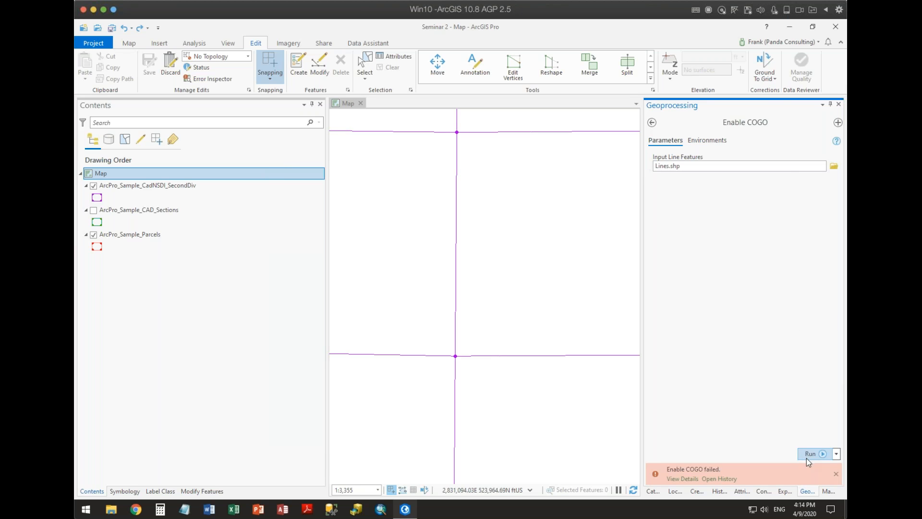
left_click(671, 478)
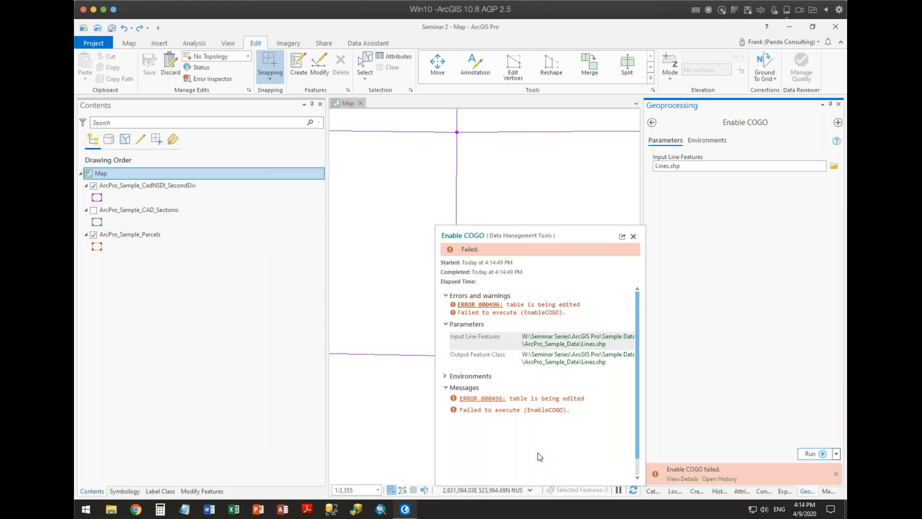
left_click(634, 236)
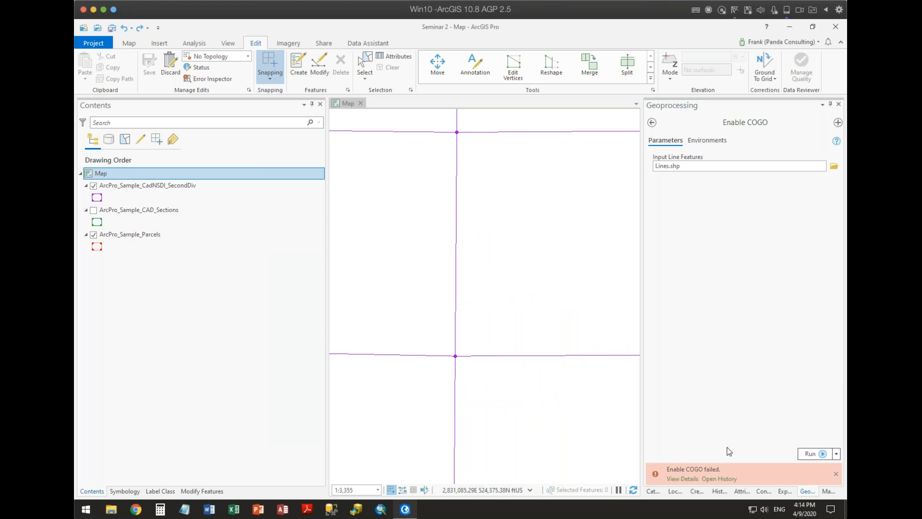
left_click(682, 479)
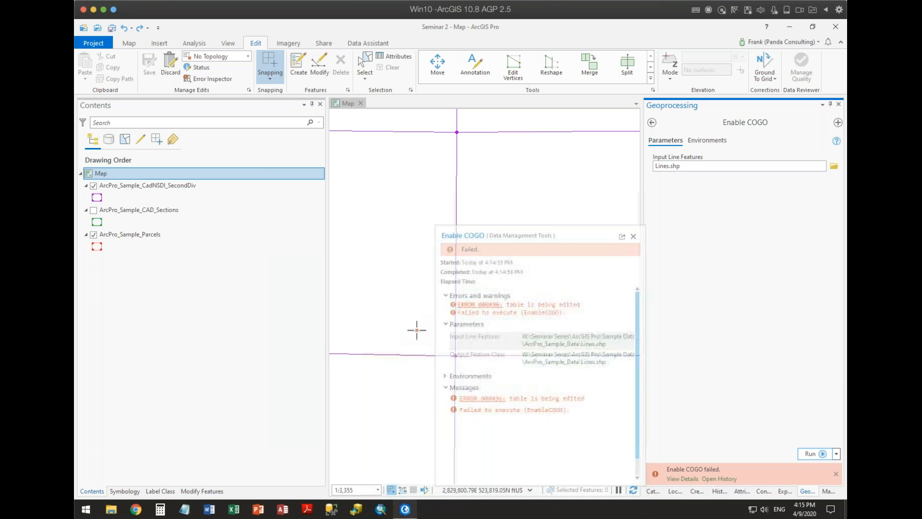
left_click(180, 381)
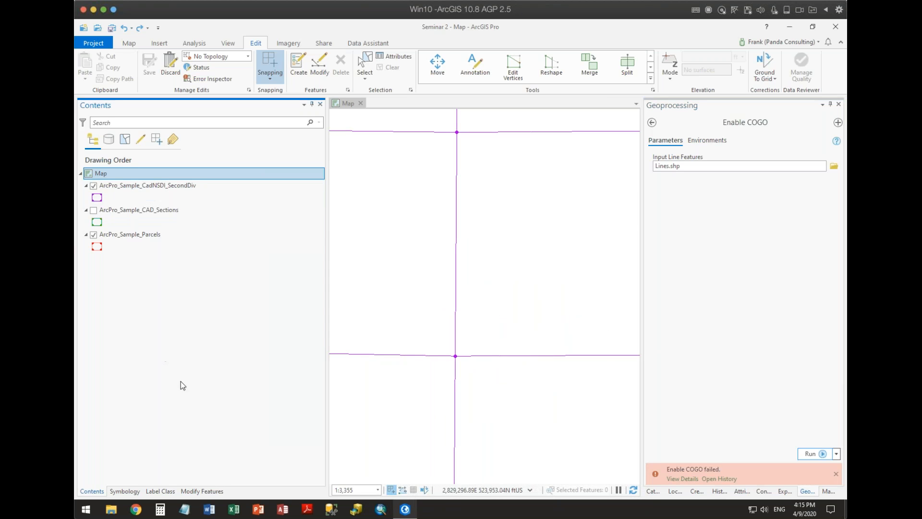
Examine the available commands for Lines.shp in the Catalog's ArcPro_Sample_Data folder.
left_click(740, 228)
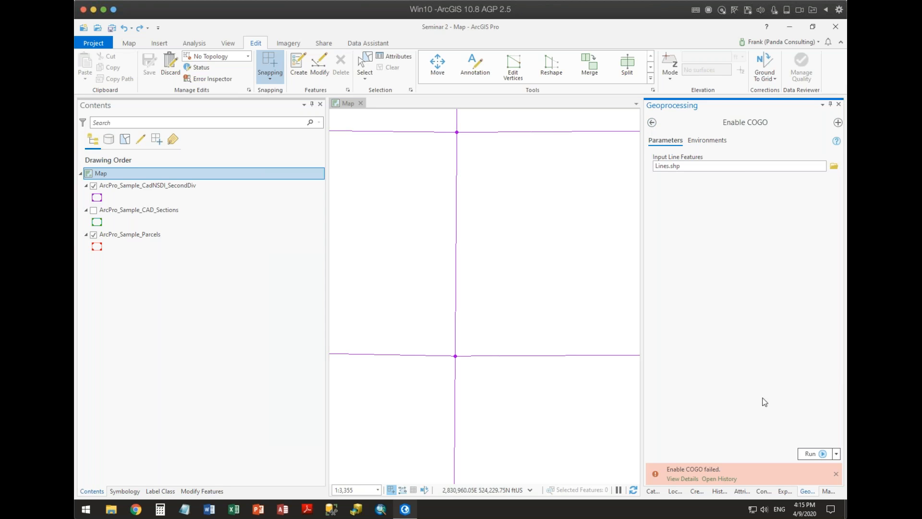
left_click(652, 123)
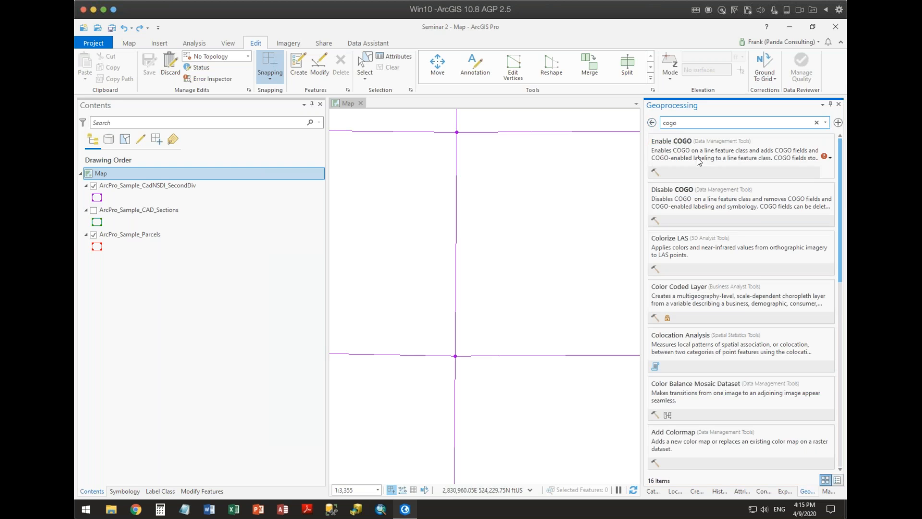
left_click(574, 454)
left_click(653, 490)
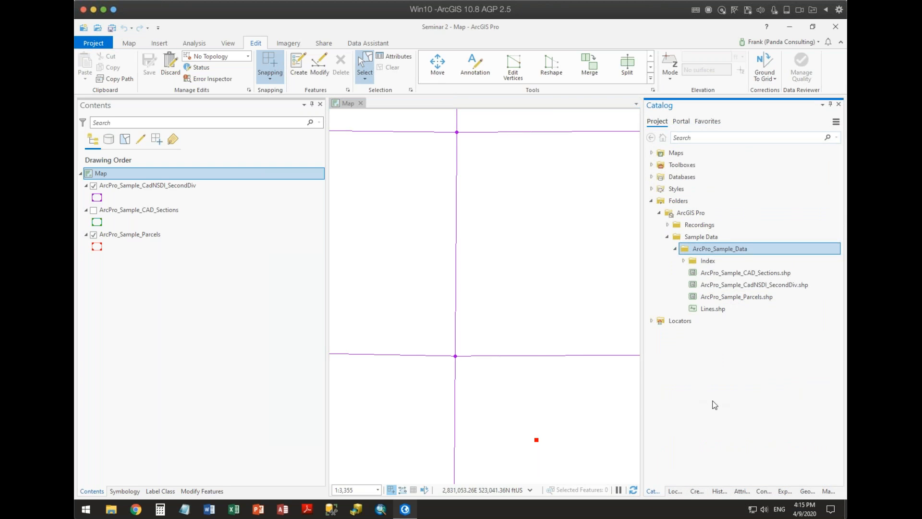
right_click(721, 308)
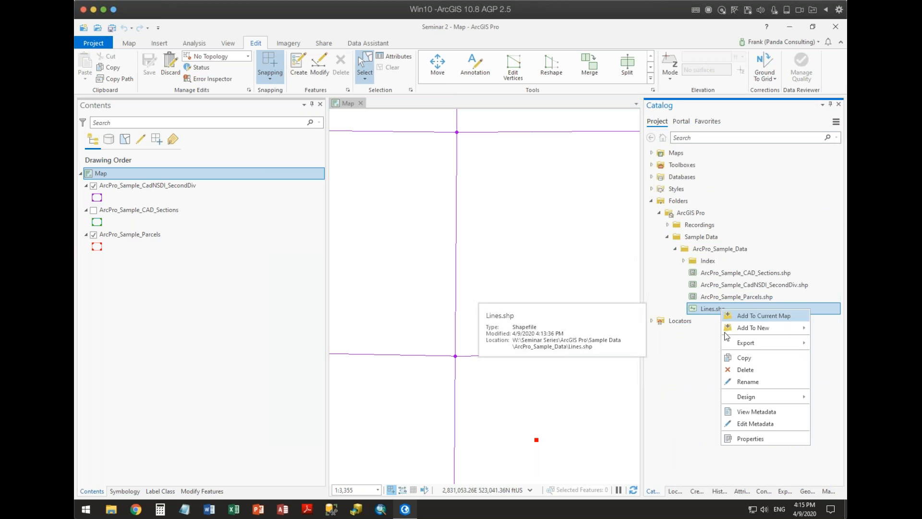
left_click(710, 431)
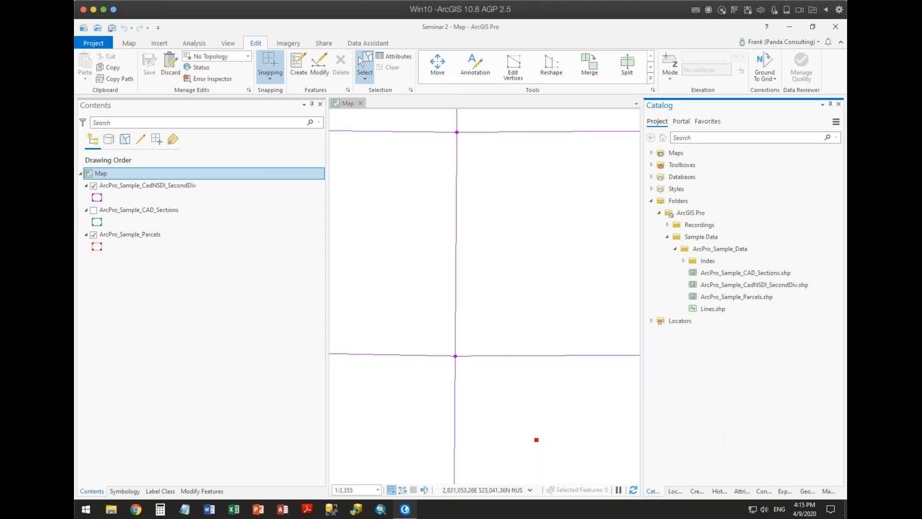
Save the project, restart ArcGIS Pro and reopen the Seminar 2 project.
left_click(218, 360)
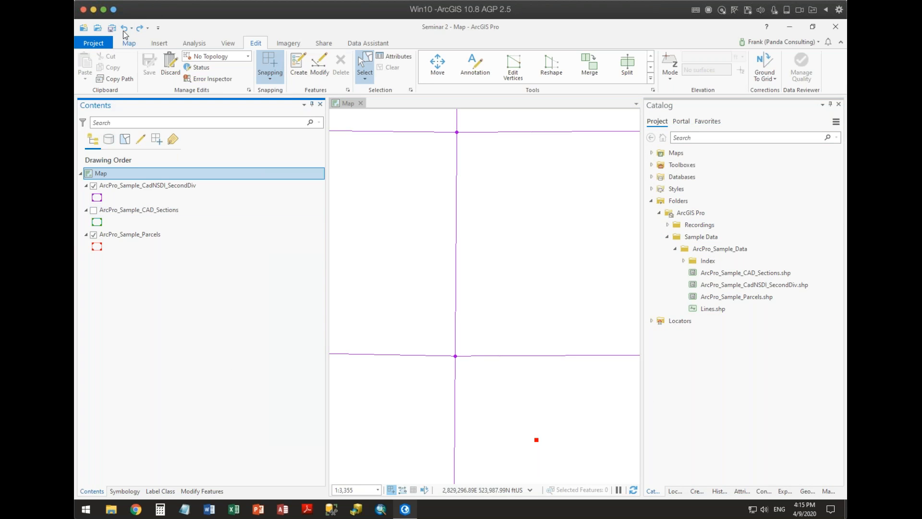
left_click(111, 28)
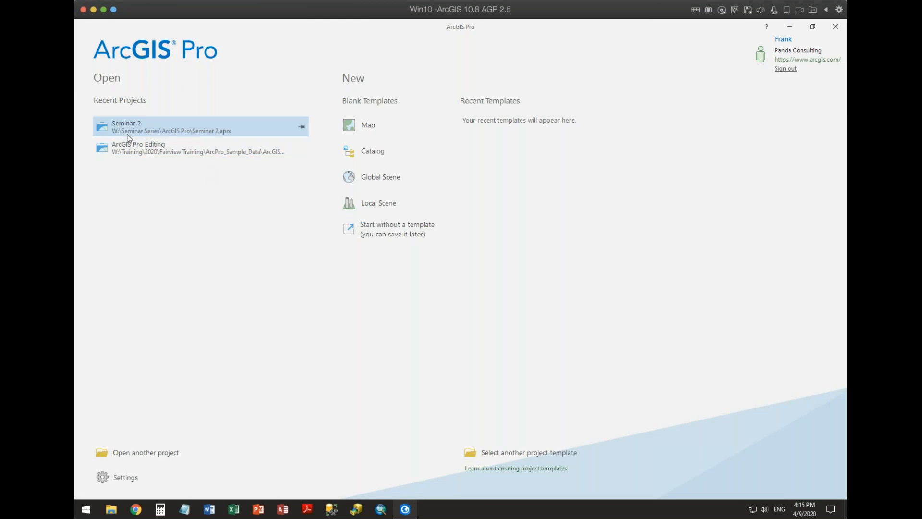
left_click(189, 131)
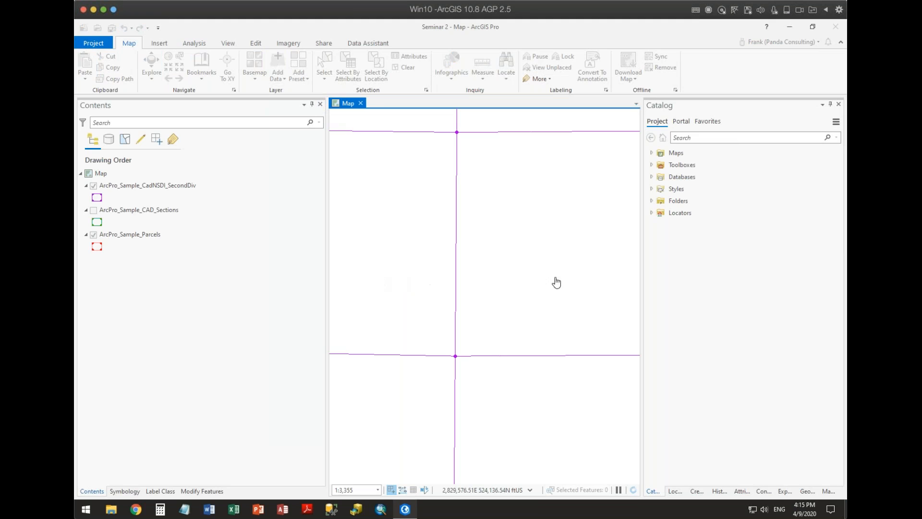
Search the geoprocessing tools for "cogo" and run Enable COGO on Lines.shp from Sample Data\ArcPro_Sample_Data.
left_click(805, 492)
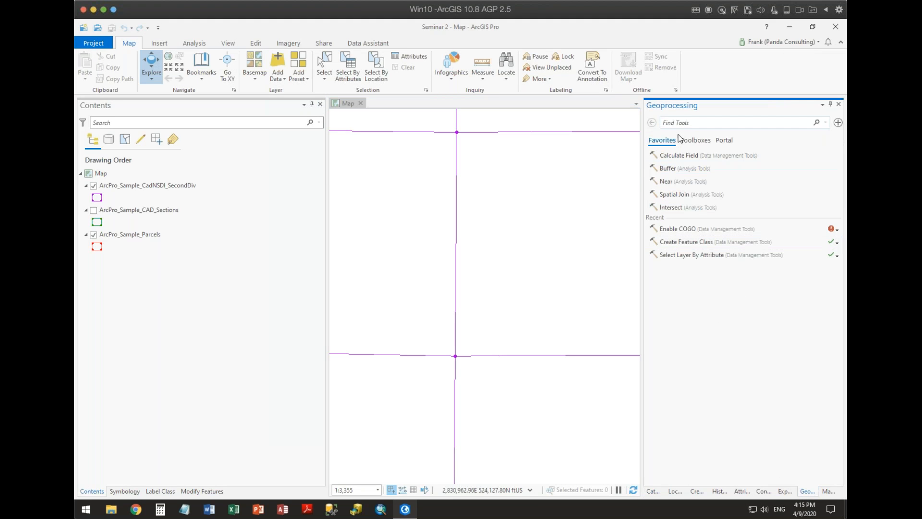
left_click(690, 124)
type("cogo")
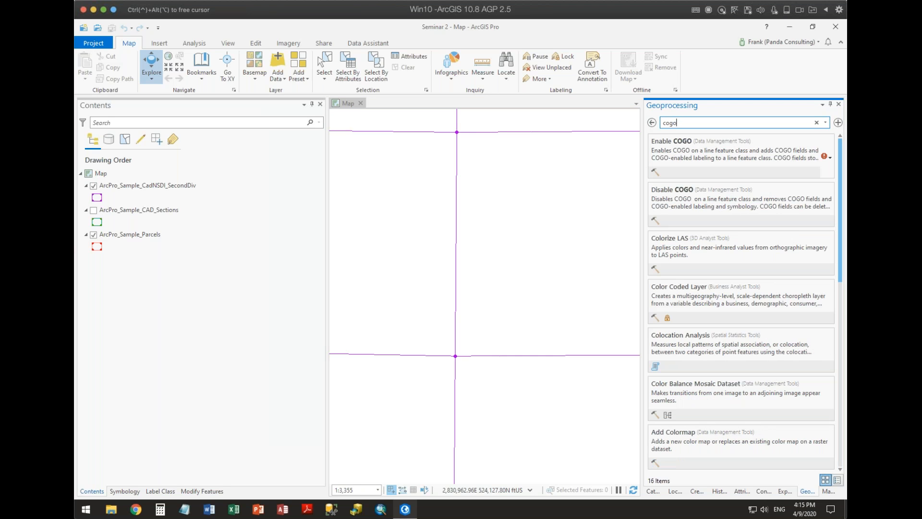
left_click(666, 141)
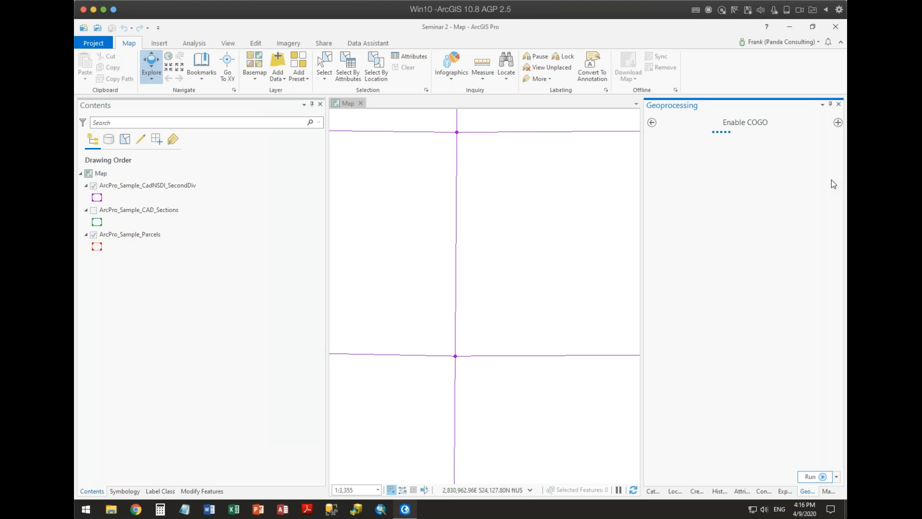
left_click(835, 167)
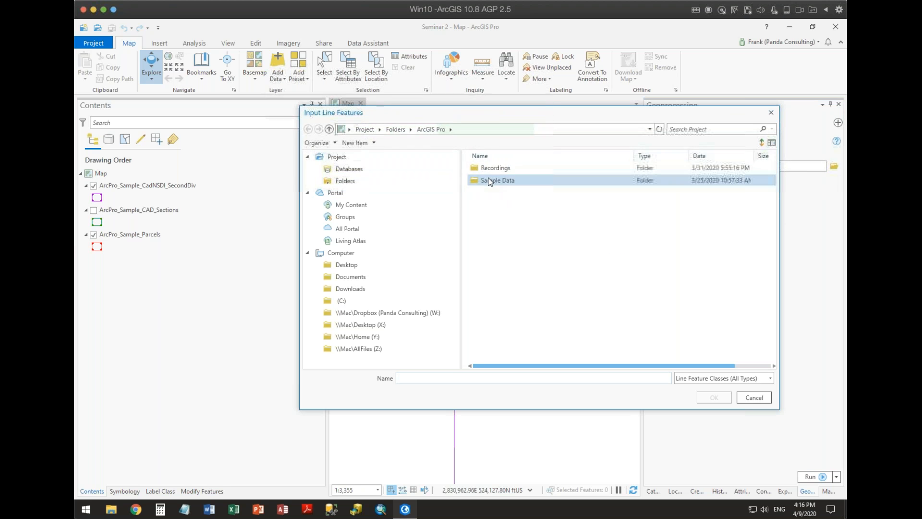
double_click(495, 180)
double_click(492, 169)
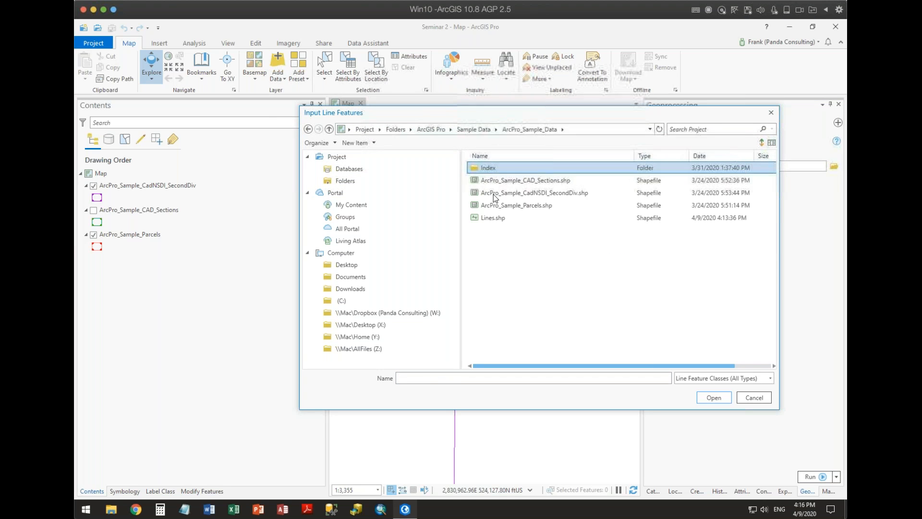
left_click(494, 218)
left_click(708, 397)
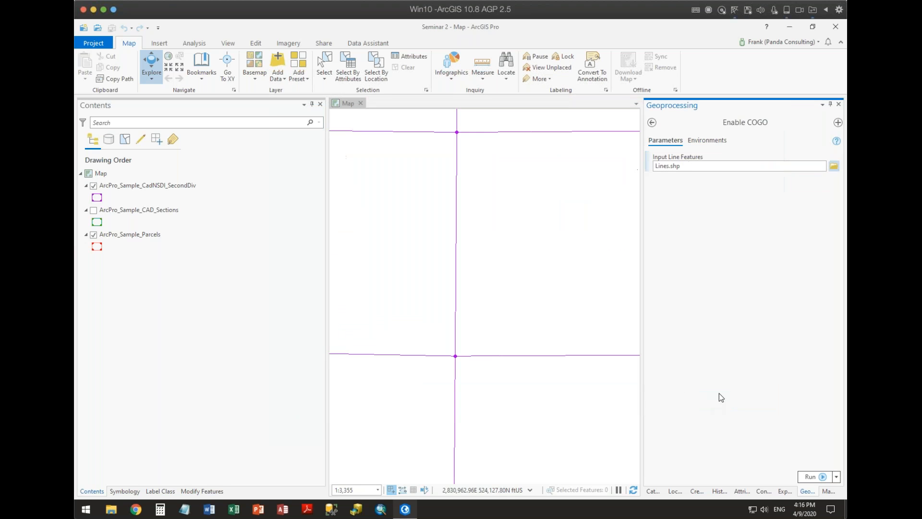
left_click(810, 477)
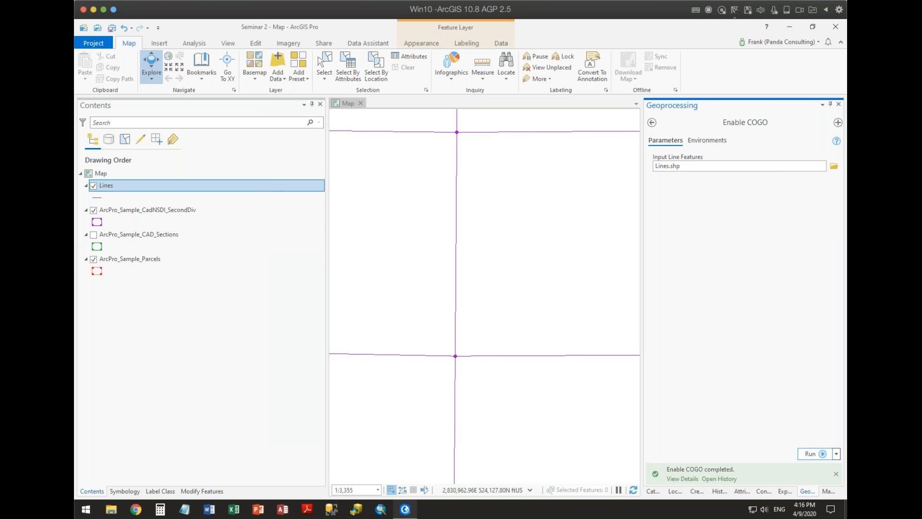
Inspect the Direction, Distance, Radius, ArcLength and Radius2 fields in the Lines attribute table, and close the table.
left_click(111, 187)
right_click(110, 188)
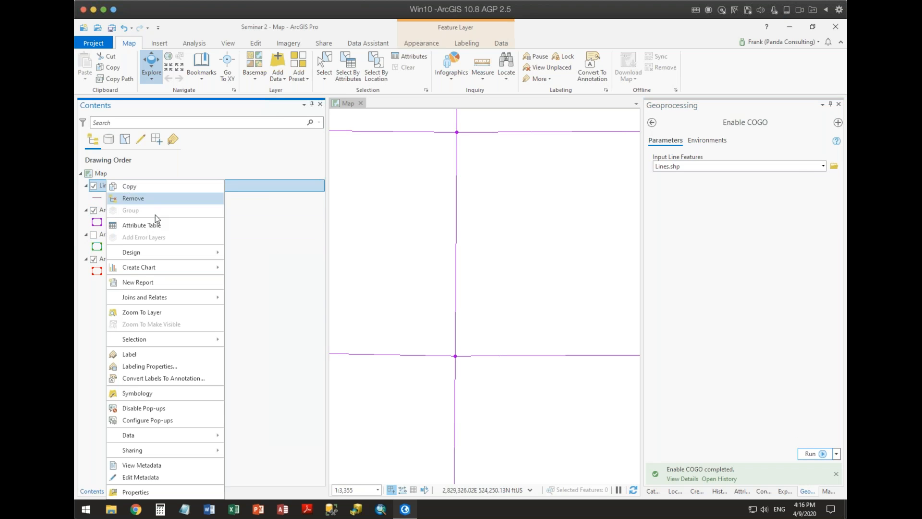
left_click(168, 224)
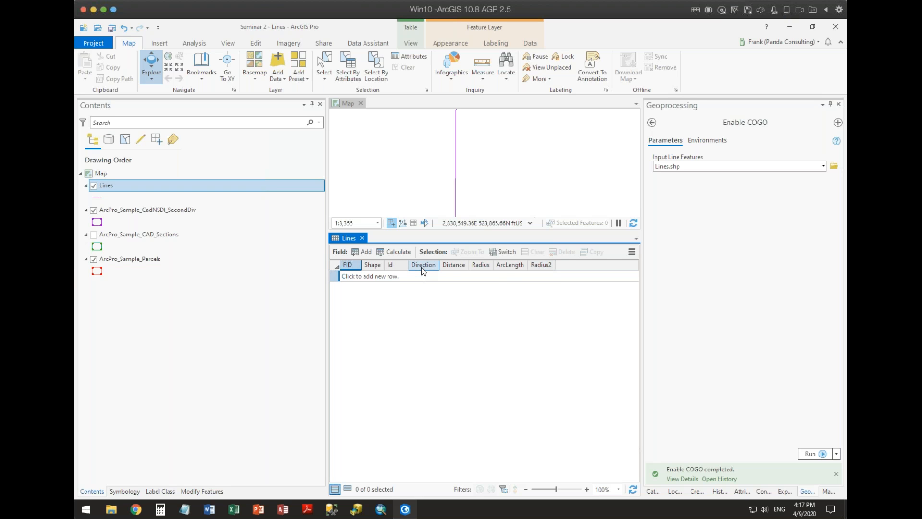
mouse_move(421, 267)
mouse_move(456, 268)
mouse_move(482, 269)
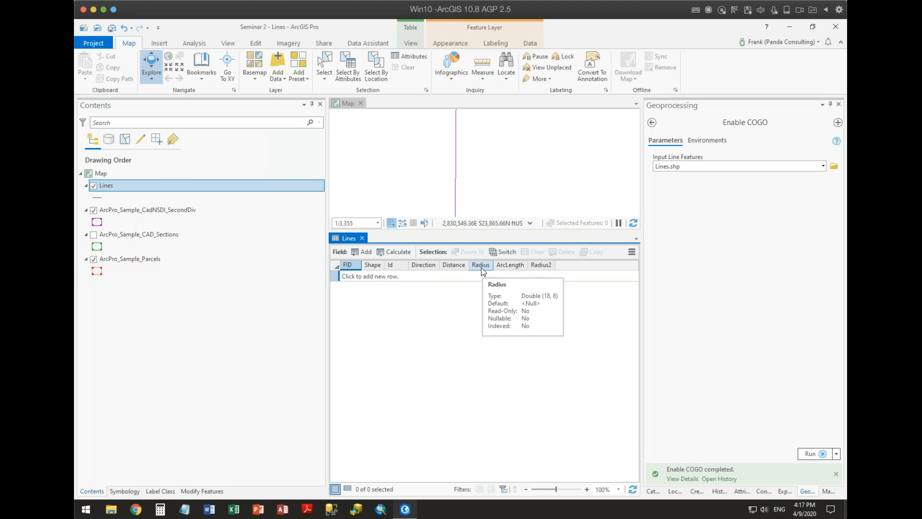
mouse_move(514, 269)
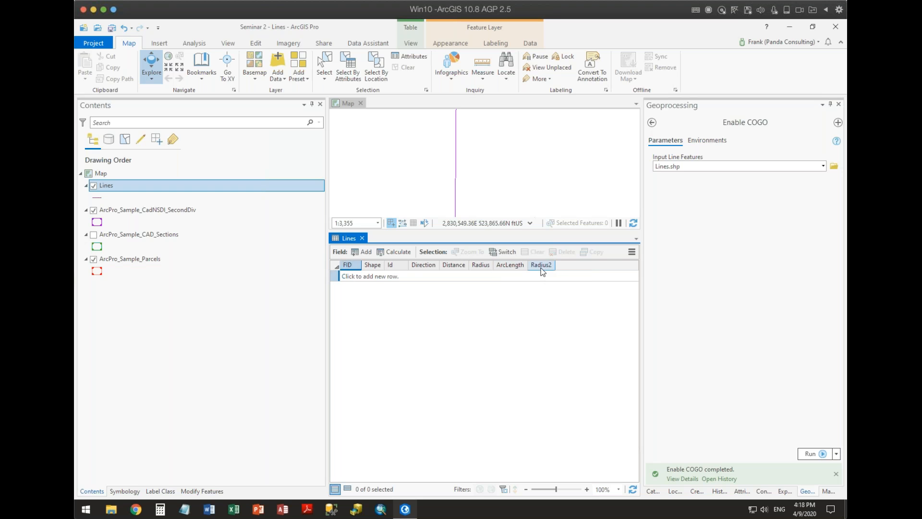
mouse_move(542, 272)
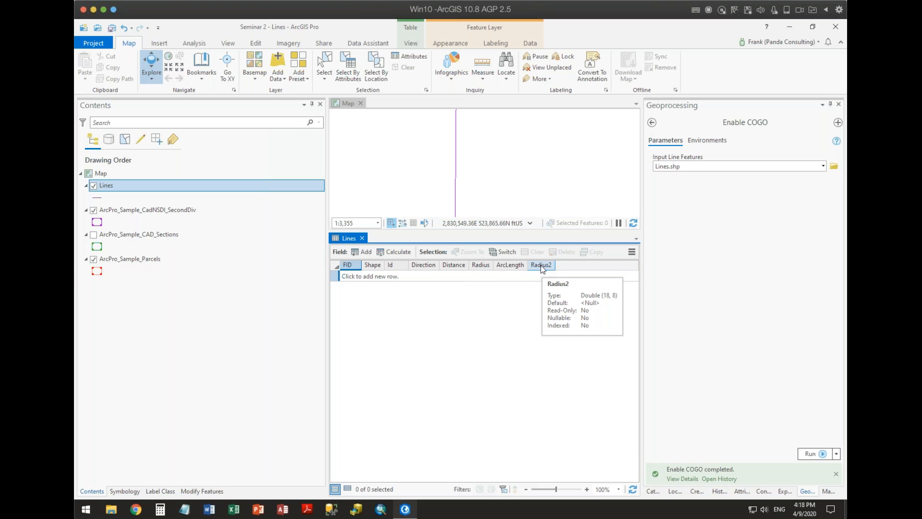
left_click(362, 238)
Check the data types of the COGO fields in the Lines layer's field design view, and close the view.
right_click(122, 185)
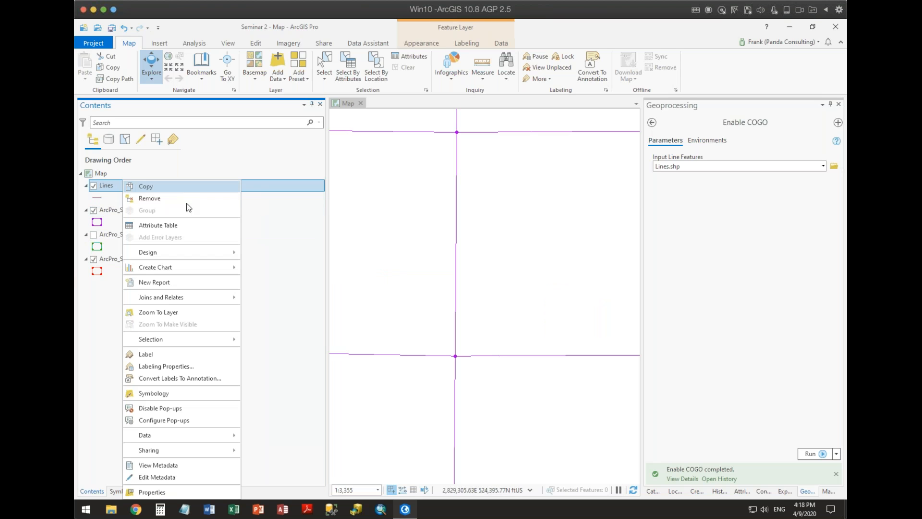
mouse_move(231, 257)
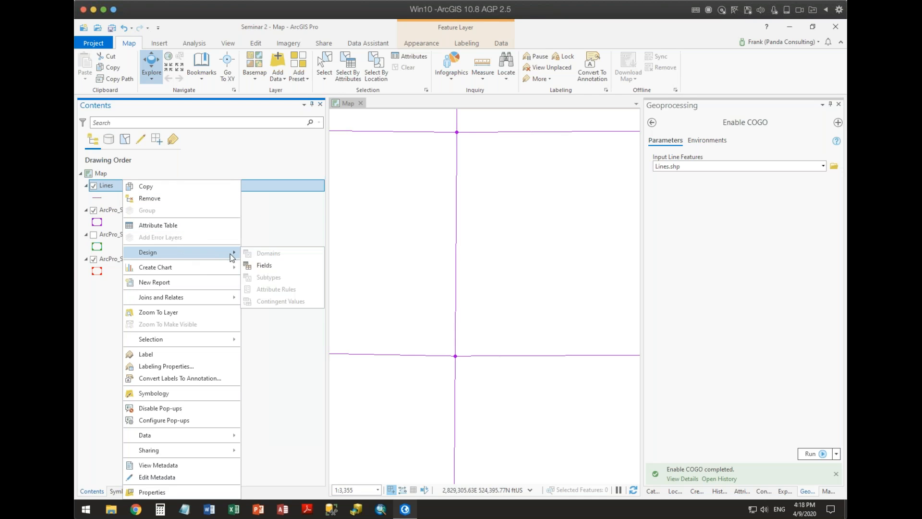
left_click(260, 265)
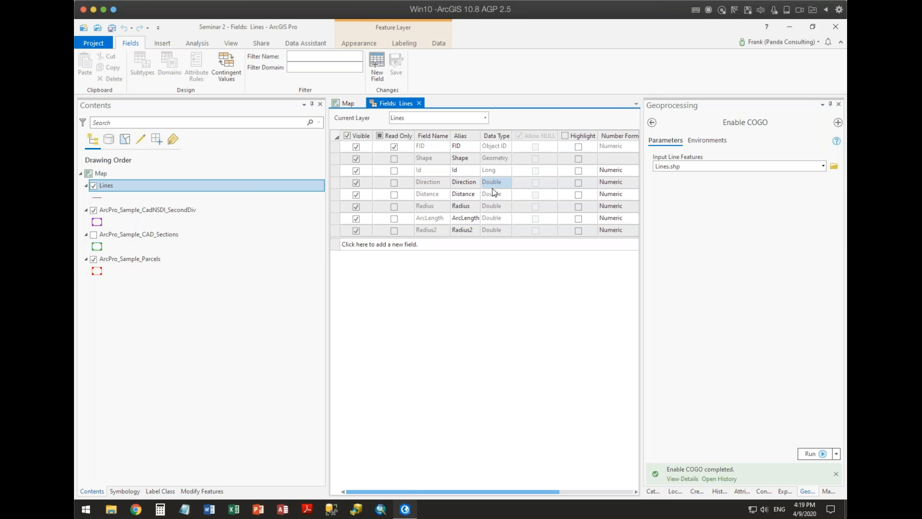
left_click(495, 196)
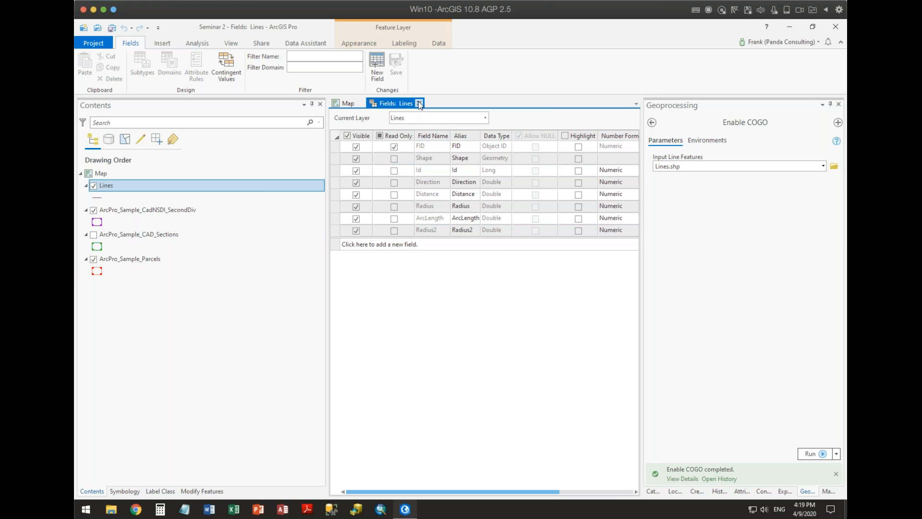
left_click(419, 103)
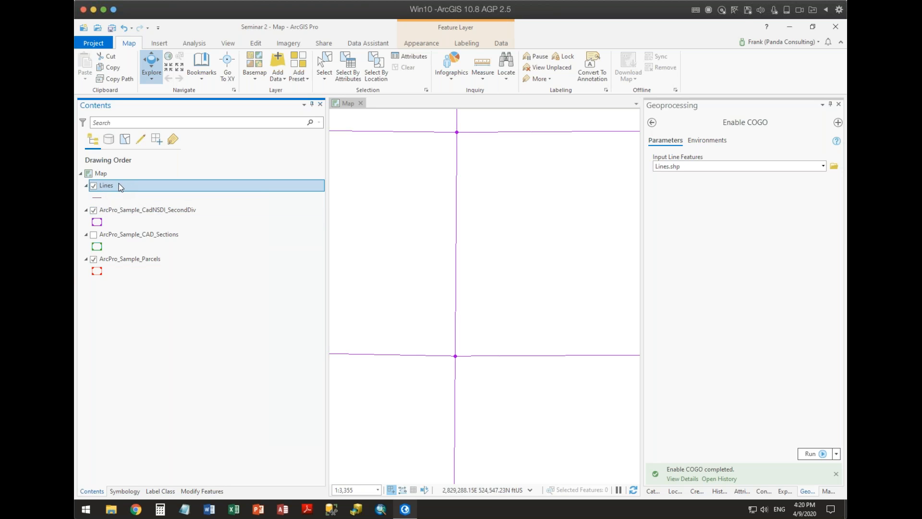
Check the map's editable layers, and start a Traverse on Lines with its start location just east of the vertical purple line.
left_click(141, 139)
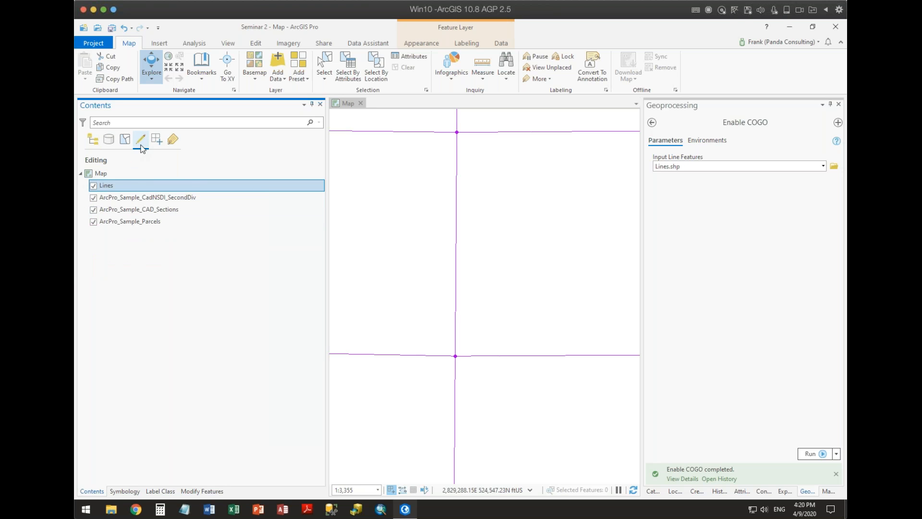
left_click(93, 140)
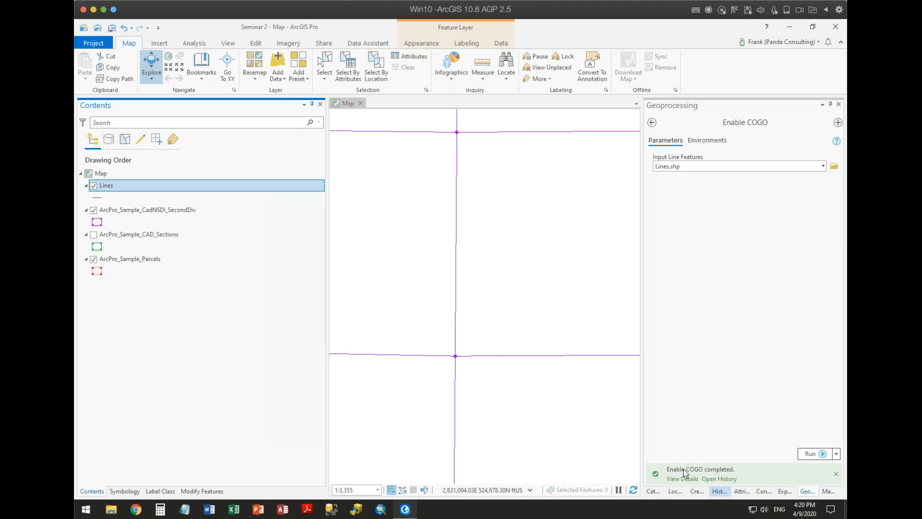
left_click(255, 43)
left_click(202, 491)
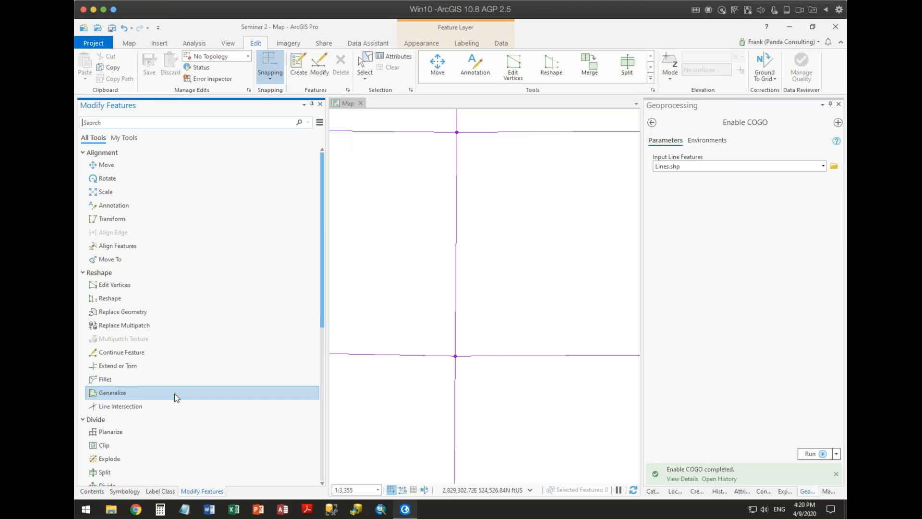
scroll(171, 404, "down", 3)
scroll(168, 419, "down", 5)
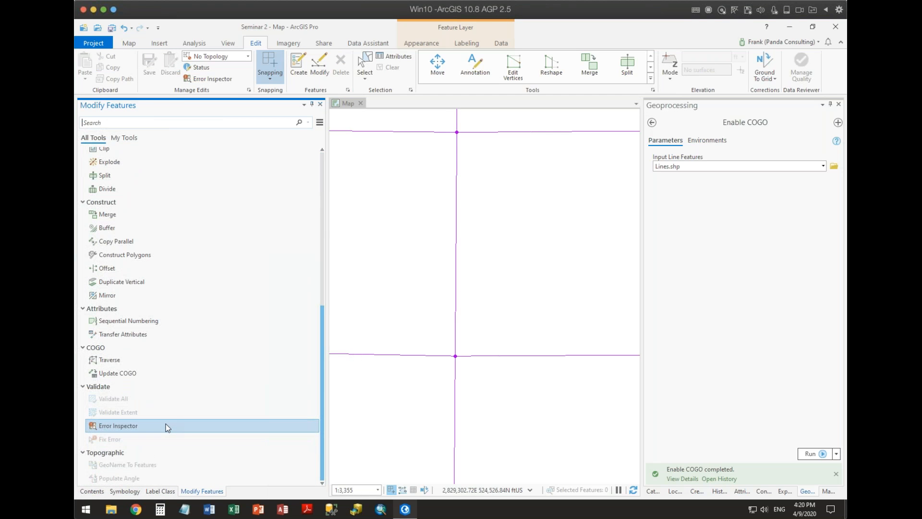
left_click(162, 359)
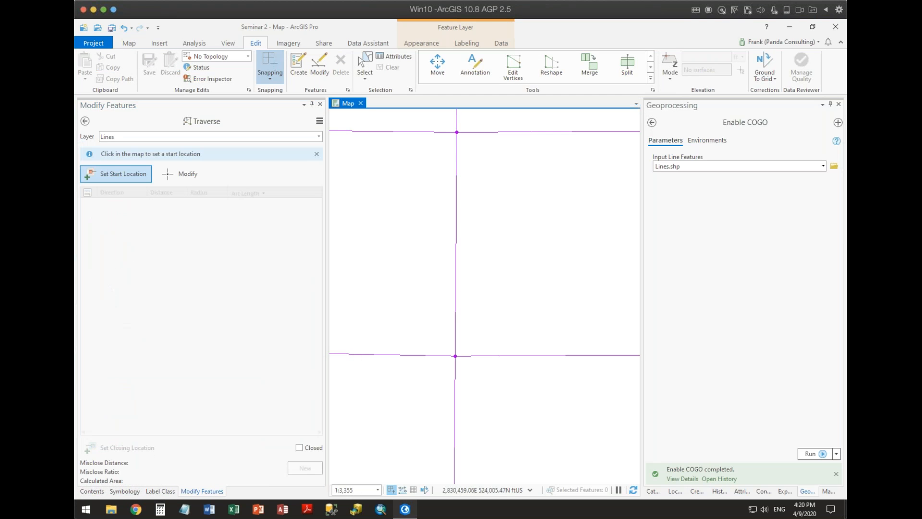
left_click(485, 276)
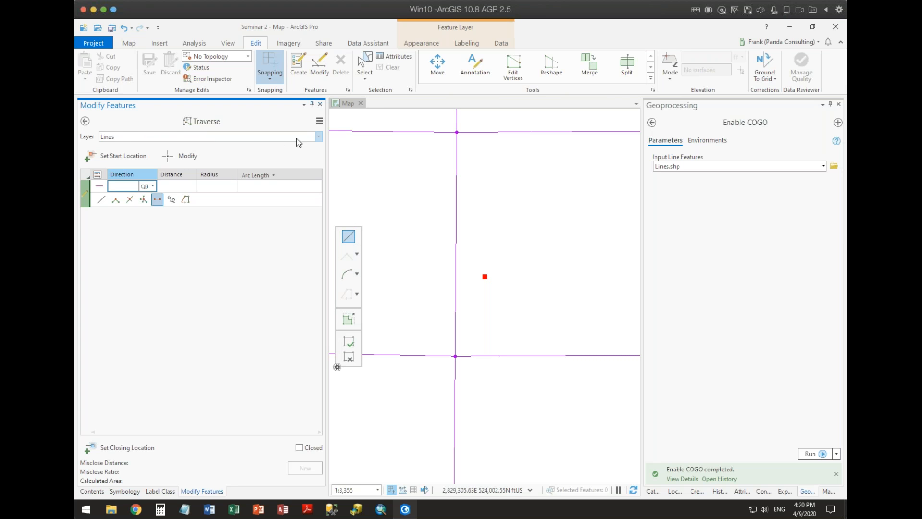
Check the layer choices for the traverse, and enter its first course with direction N45°00'00"E and distance 500 ft.
left_click(318, 137)
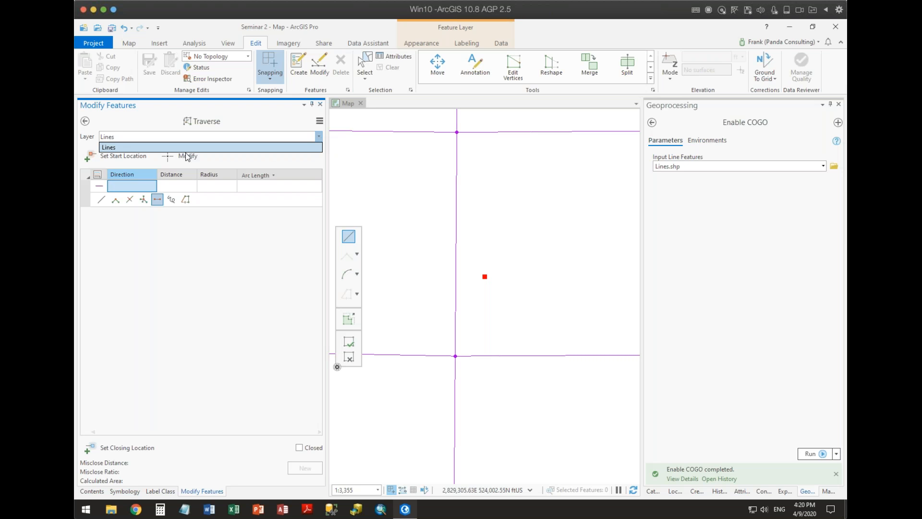
left_click(131, 159)
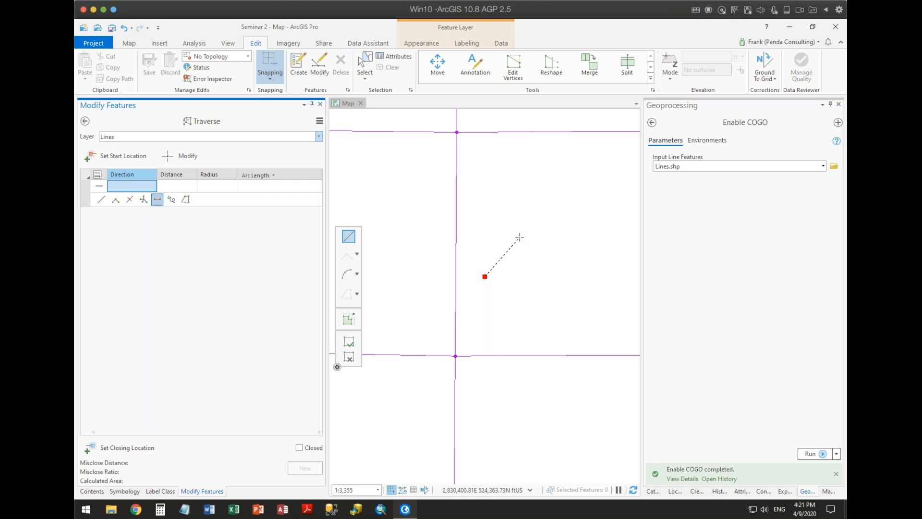
left_click(121, 187)
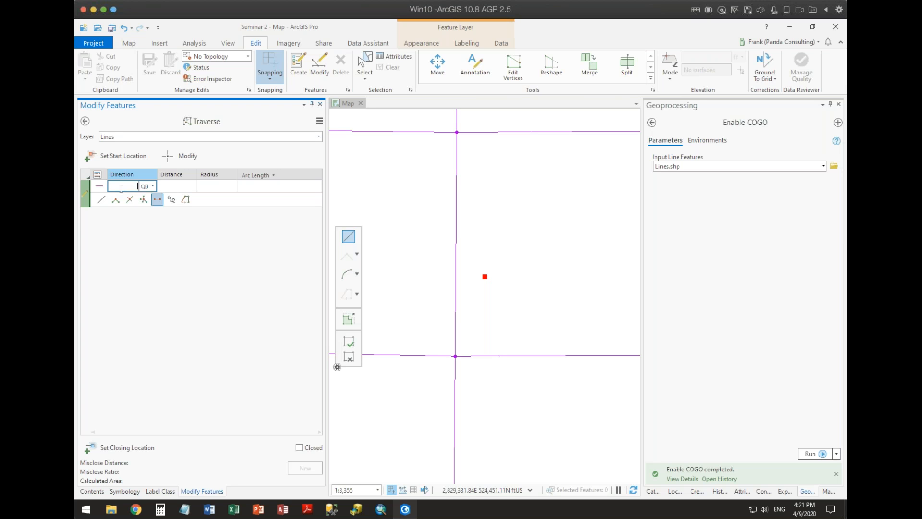
type("n45e")
key("Tab")
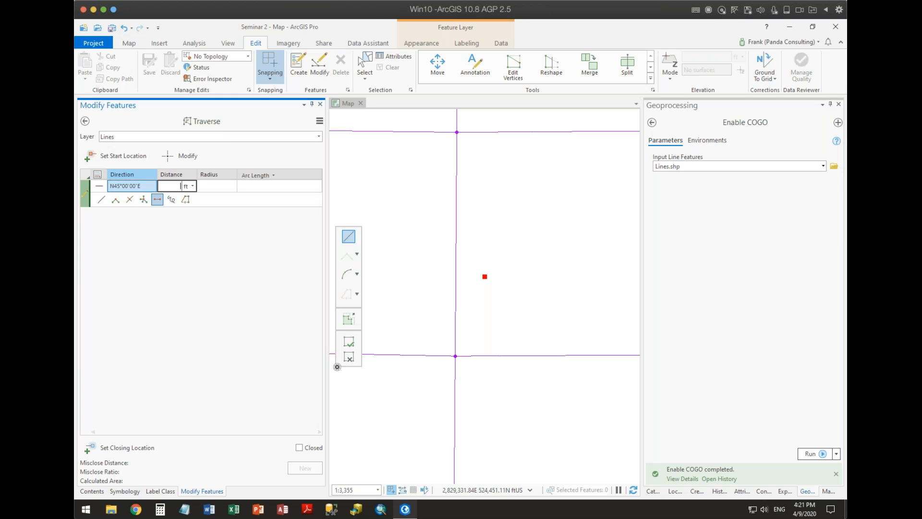
type("500")
key("Return")
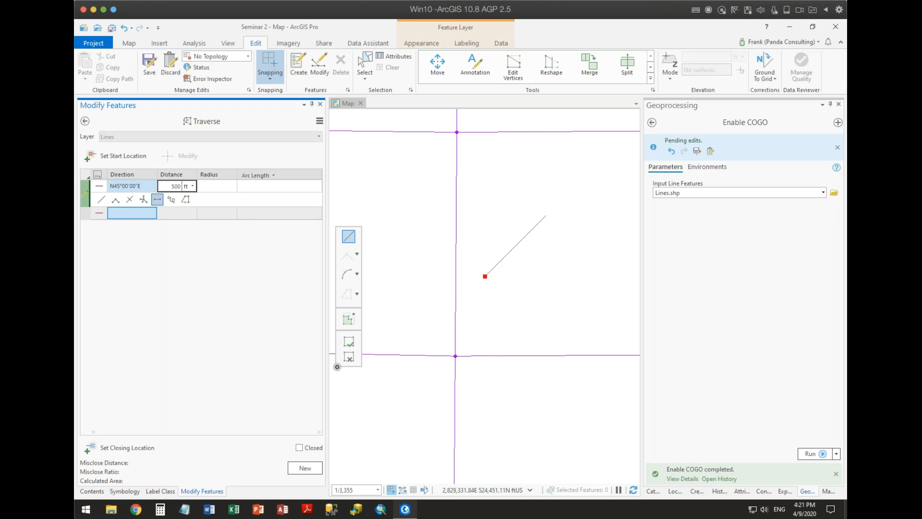
Go through the first course's Radius and Arc Length values, leave them empty, and begin a second course.
left_click(207, 186)
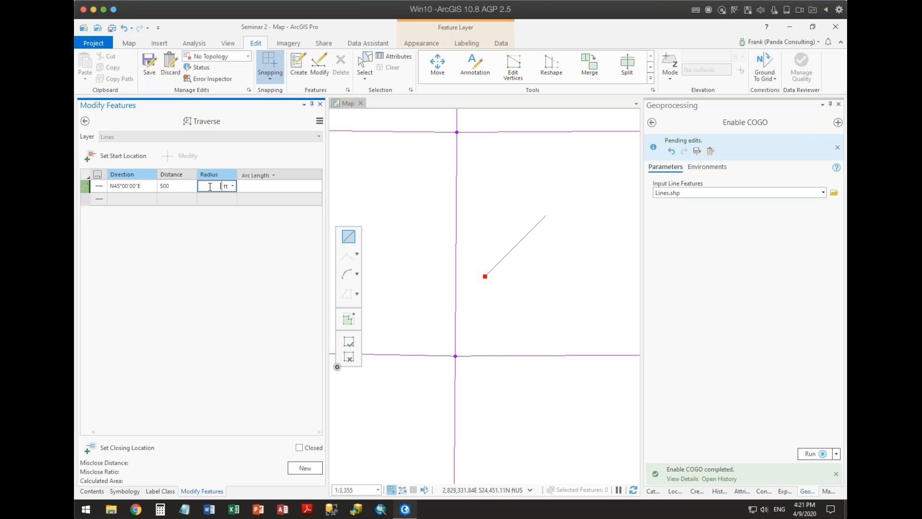
key("Tab")
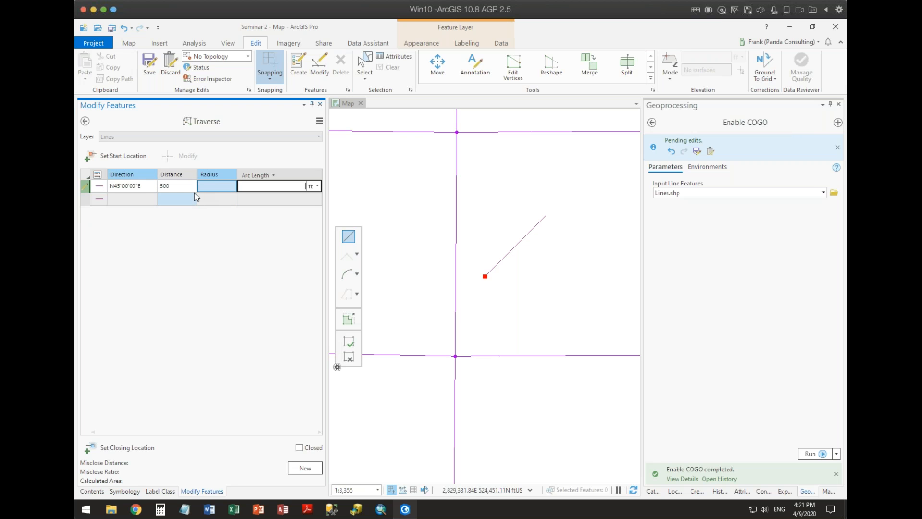
left_click(139, 189)
left_click(262, 187)
key("Return")
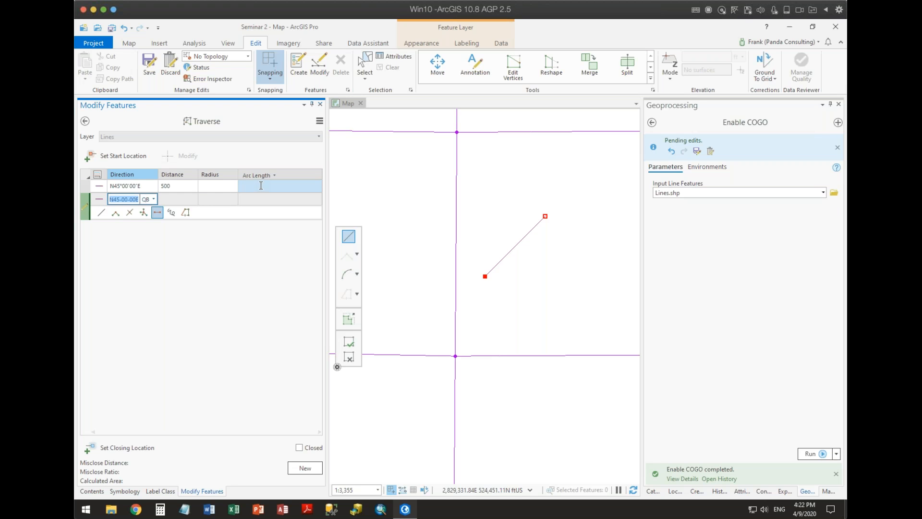
Review the direction format choices, keep QB, and set the second course's direction to S45°00'00"E using the quadrant shorthand 45-2.
left_click(153, 200)
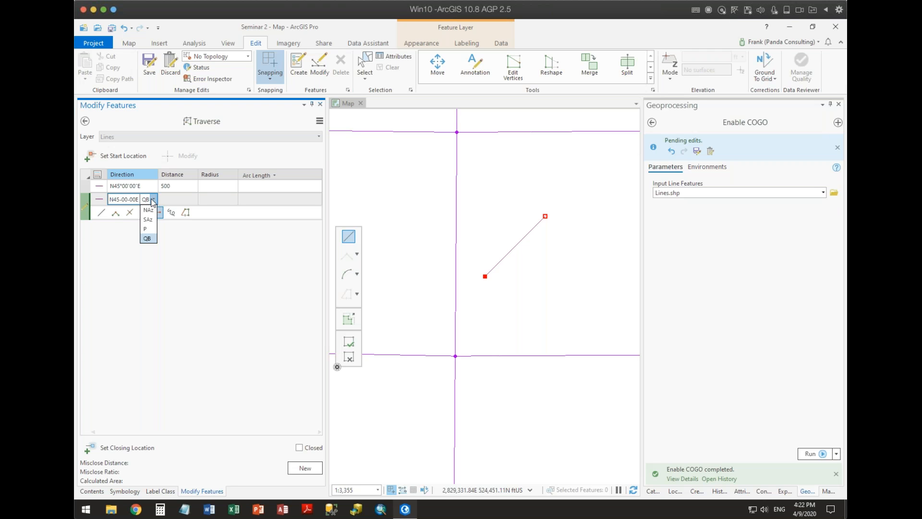
left_click(148, 199)
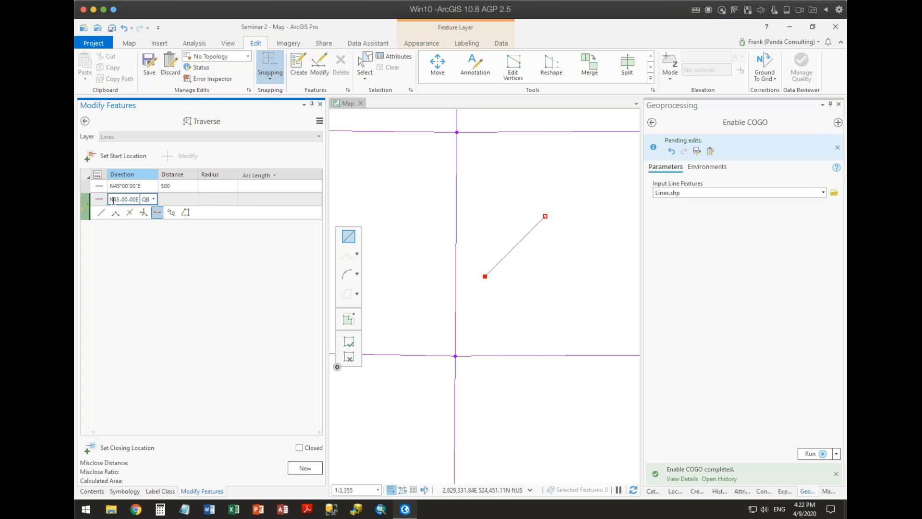
left_click_drag(111, 198, 150, 203)
type("45")
type("-2")
key("Tab")
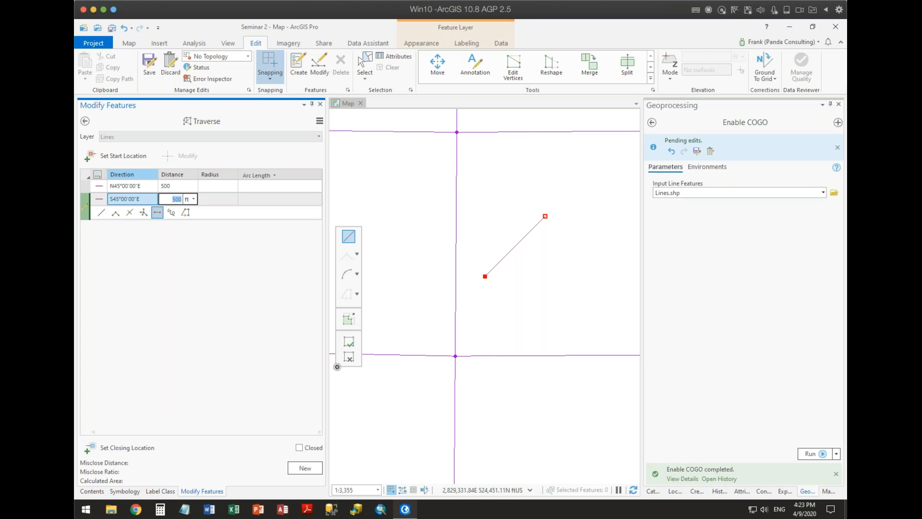
Review the distance unit choices, keep ft, and complete the second course with a distance of 500 ft.
left_click(194, 199)
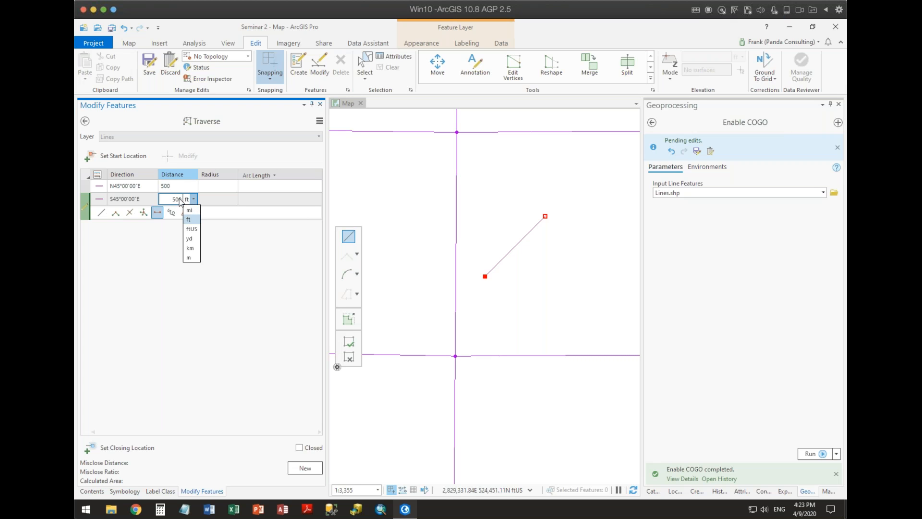
left_click(194, 198)
left_click(194, 198)
left_click(194, 199)
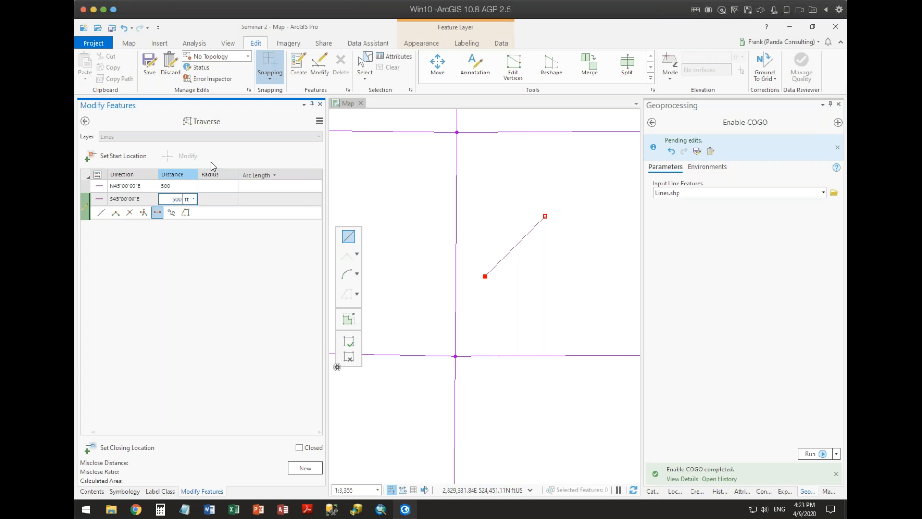
key("Return")
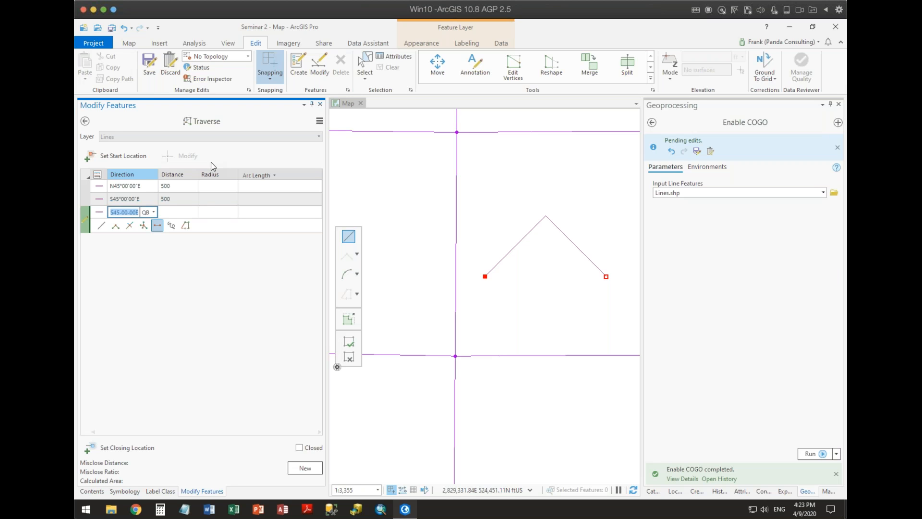
Add a third course turned +90 degrees from the previous direction, with a distance of 450 ft.
type("+90")
key("Tab")
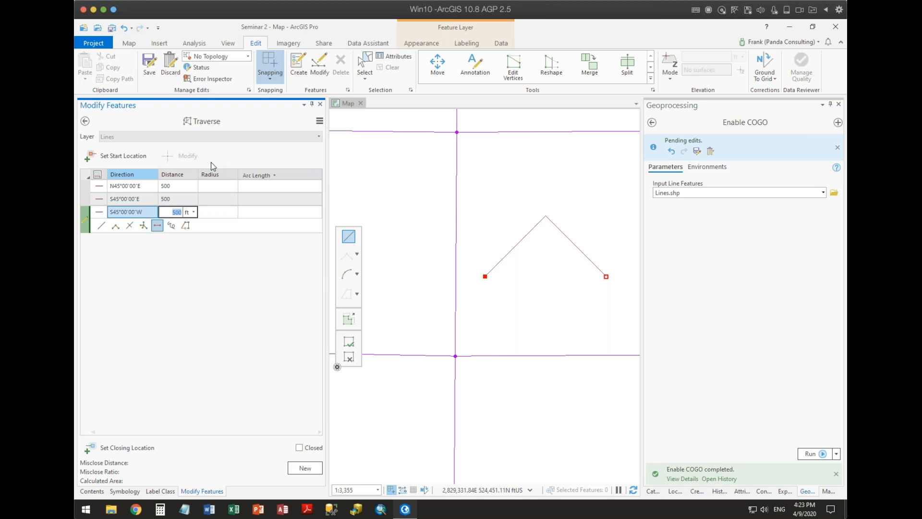
type("450")
key("Return")
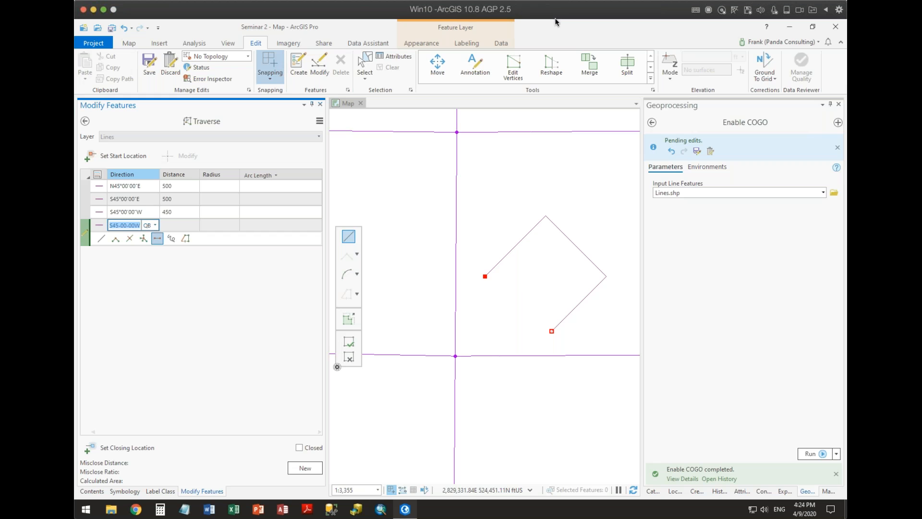
mouse_move(298, 298)
left_mouse_down()
mouse_move(398, 235)
mouse_move(507, 240)
left_mouse_up()
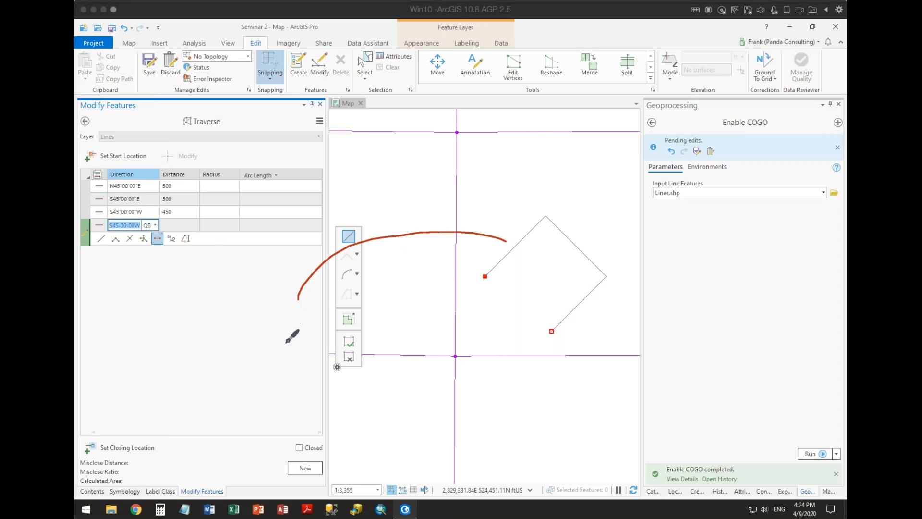
left_click_drag(286, 409, 287, 393)
left_click_drag(290, 358, 317, 116)
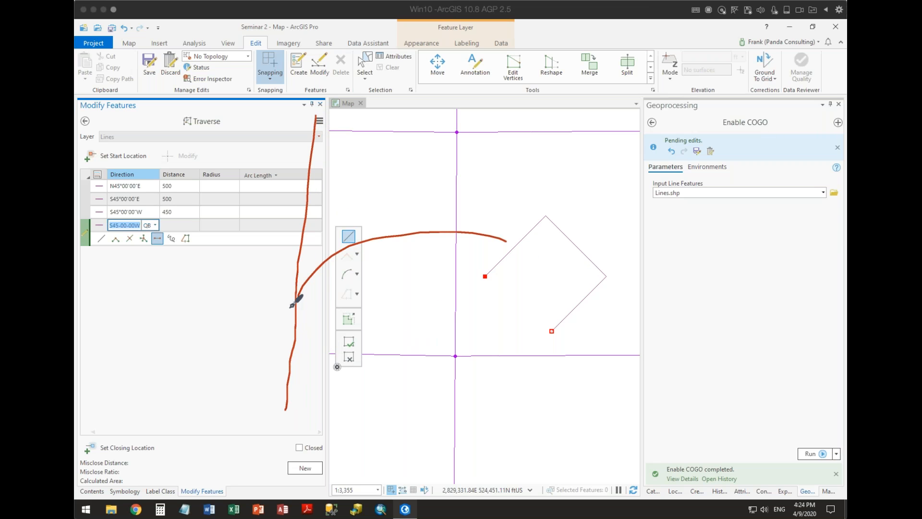
left_click_drag(297, 299, 508, 241)
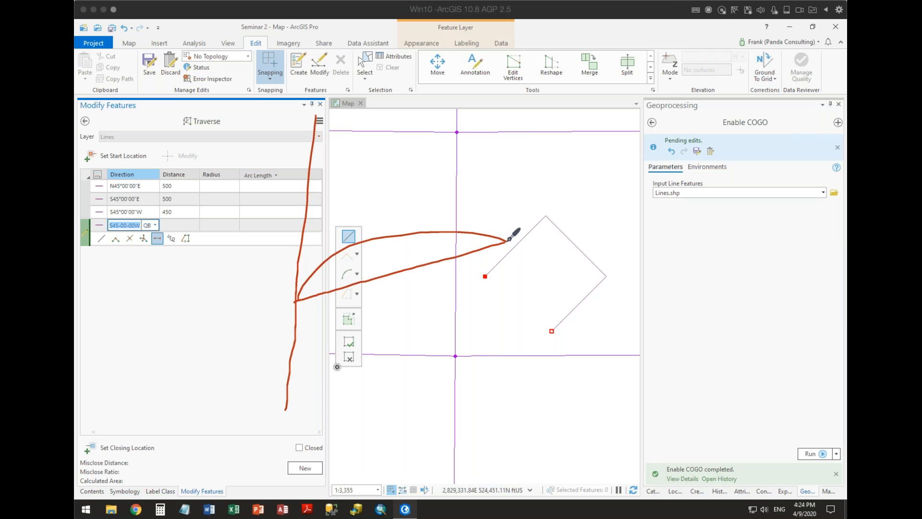
mouse_move(246, 185)
left_mouse_down()
mouse_move(251, 197)
mouse_move(262, 167)
mouse_move(247, 172)
mouse_move(271, 187)
mouse_move(269, 176)
left_mouse_up()
left_click_drag(392, 254, 414, 265)
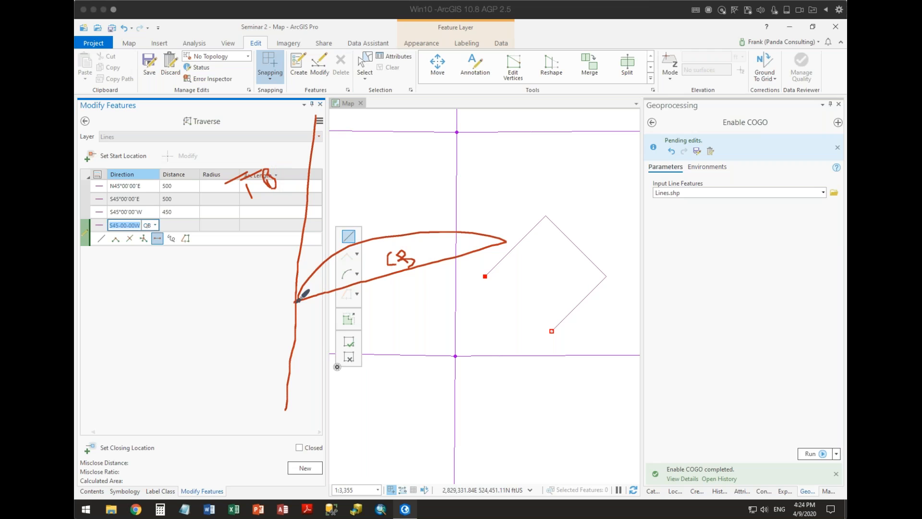
mouse_move(297, 301)
left_mouse_down()
mouse_move(432, 315)
mouse_move(422, 305)
mouse_move(417, 312)
mouse_move(471, 287)
mouse_move(504, 244)
left_mouse_up()
mouse_move(328, 317)
left_mouse_down()
mouse_move(338, 347)
mouse_move(343, 317)
mouse_move(346, 333)
mouse_move(367, 324)
mouse_move(358, 333)
left_mouse_up()
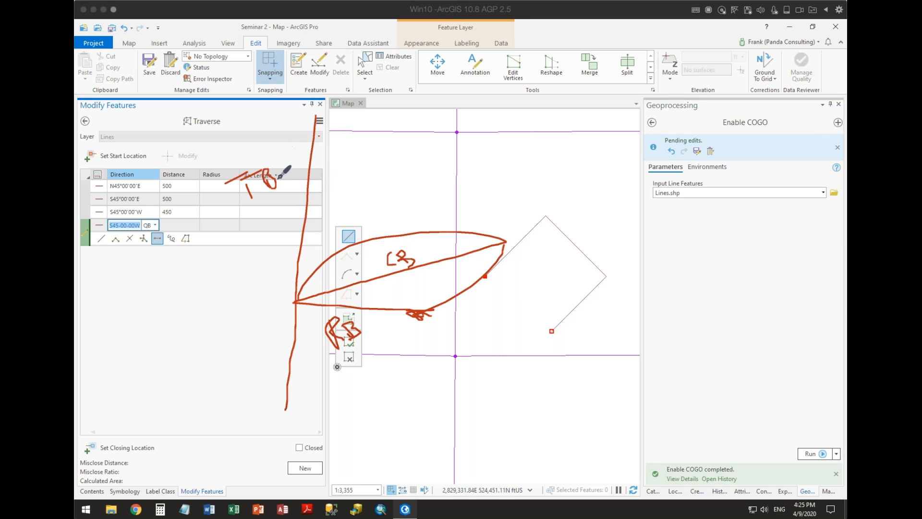
mouse_move(227, 169)
left_mouse_down()
mouse_move(302, 166)
mouse_move(233, 159)
left_mouse_up()
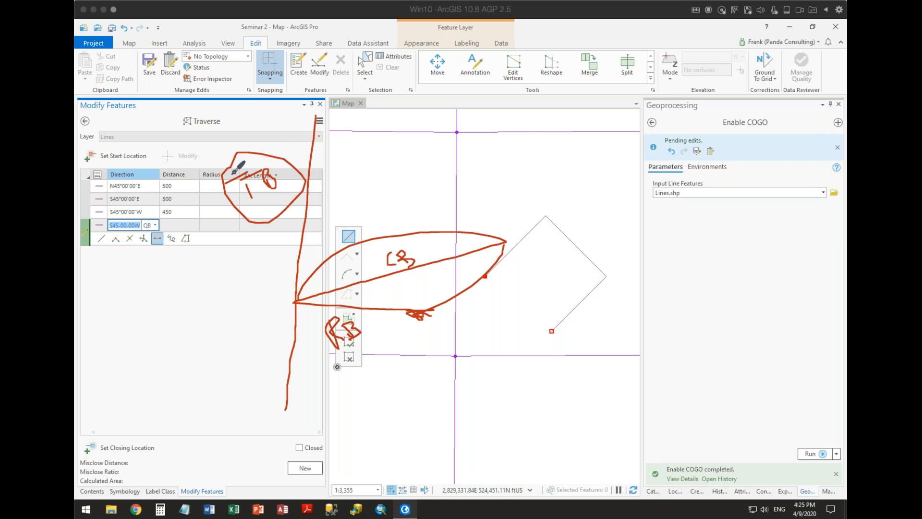
mouse_move(287, 139)
left_mouse_down()
mouse_move(298, 154)
mouse_move(301, 134)
mouse_move(291, 161)
mouse_move(278, 144)
mouse_move(303, 156)
mouse_move(301, 141)
left_mouse_up()
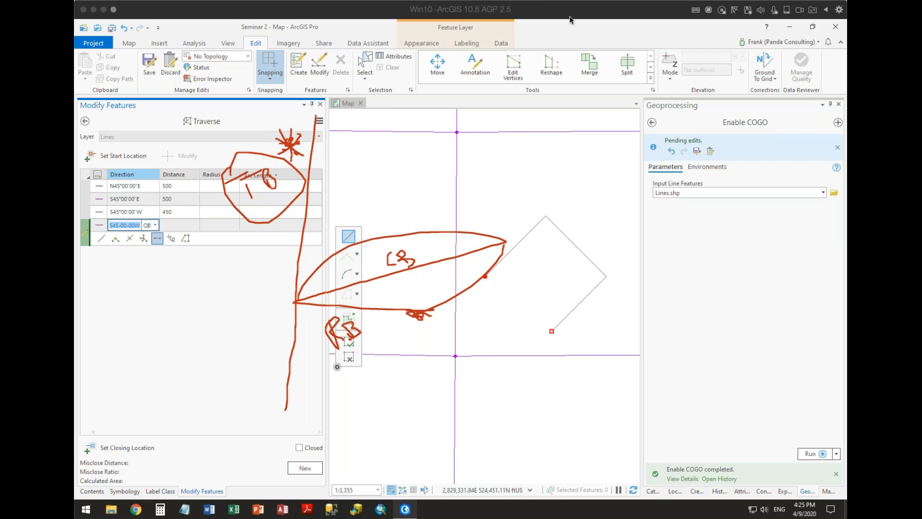
left_click(557, 189)
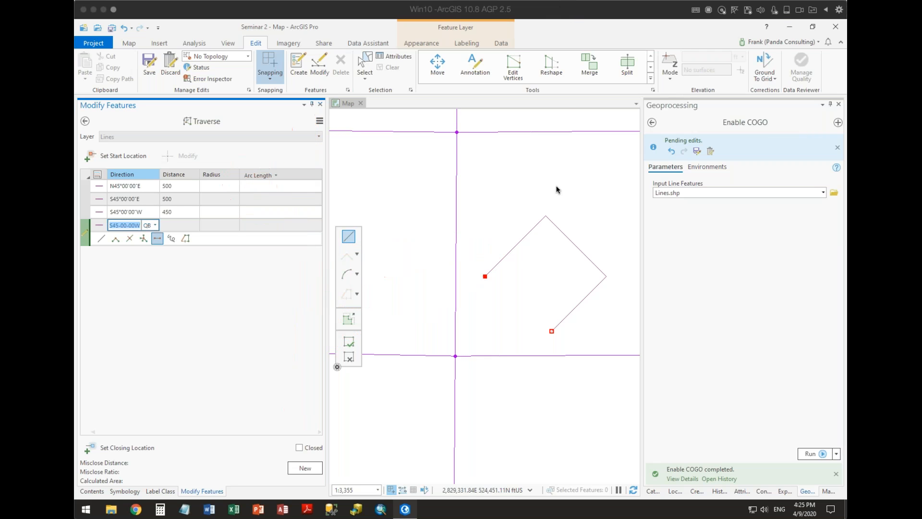
Start a fourth course with the direction S45°00'00"W and leave its distance empty.
left_click(135, 229)
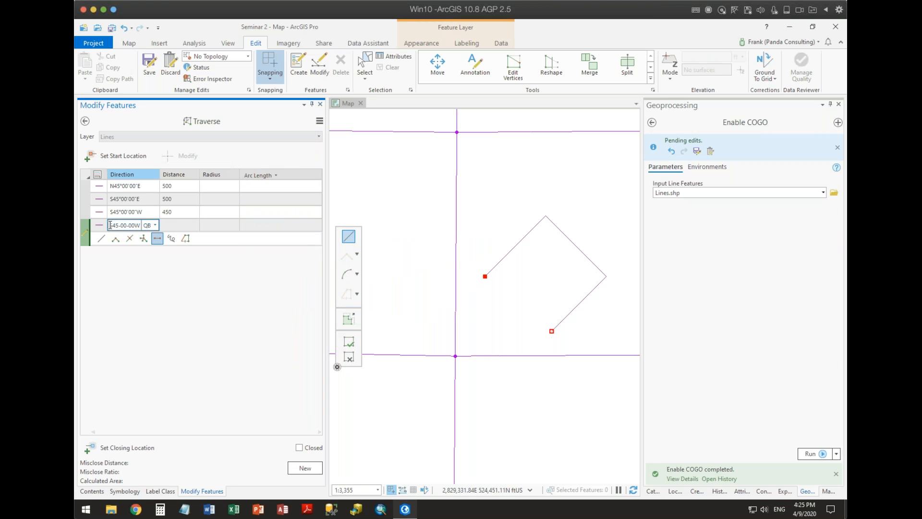
key("Escape")
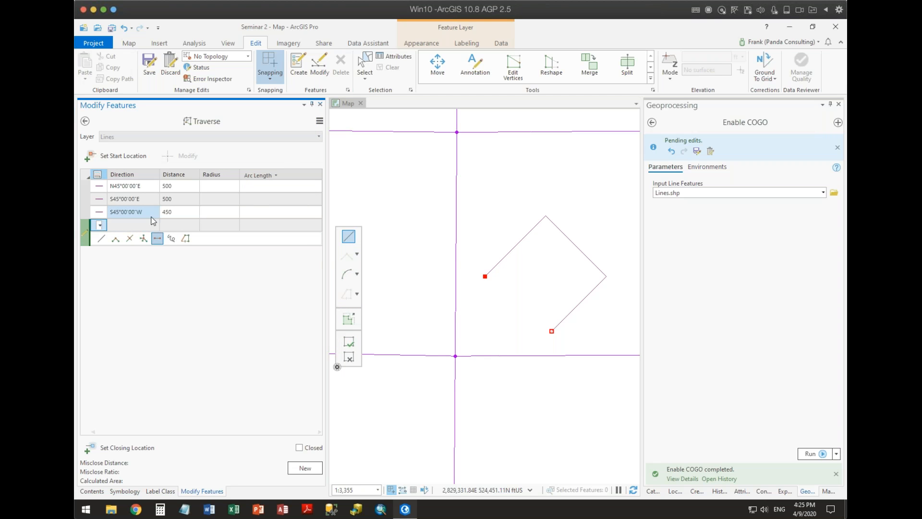
left_click(137, 227)
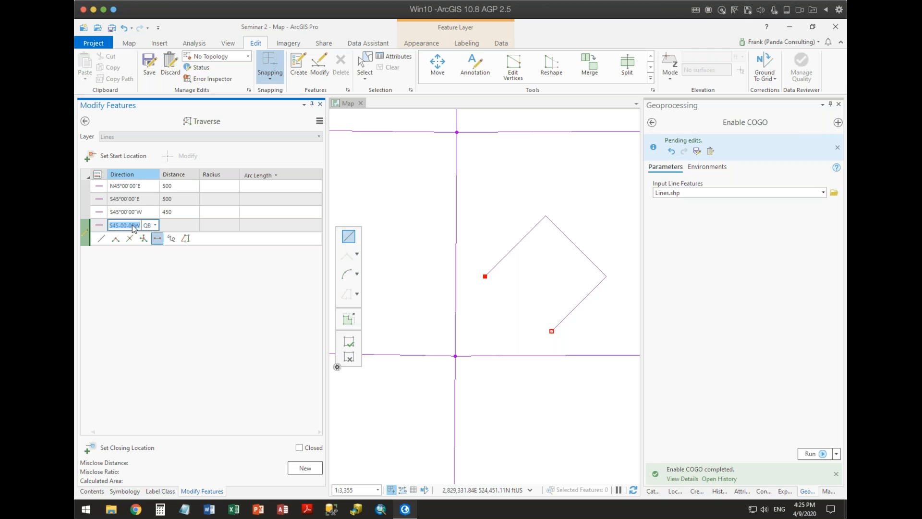
key("BackSpace")
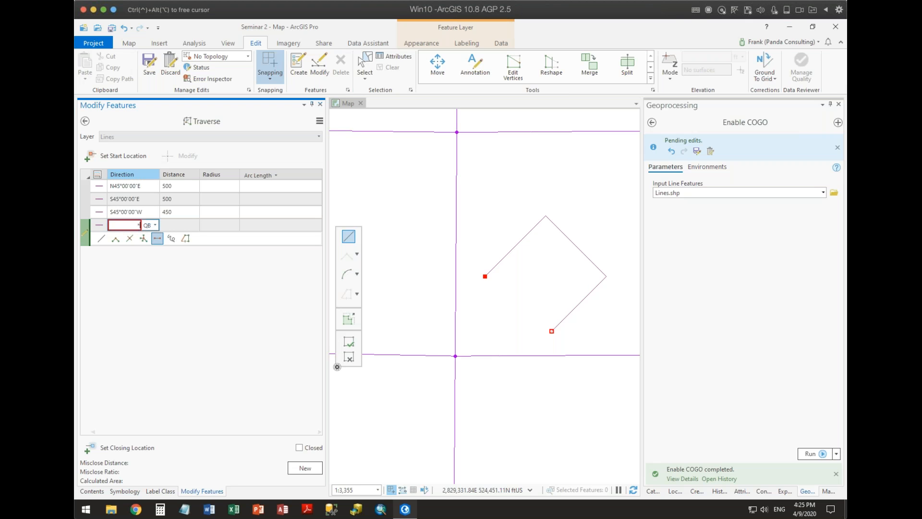
key("Tab")
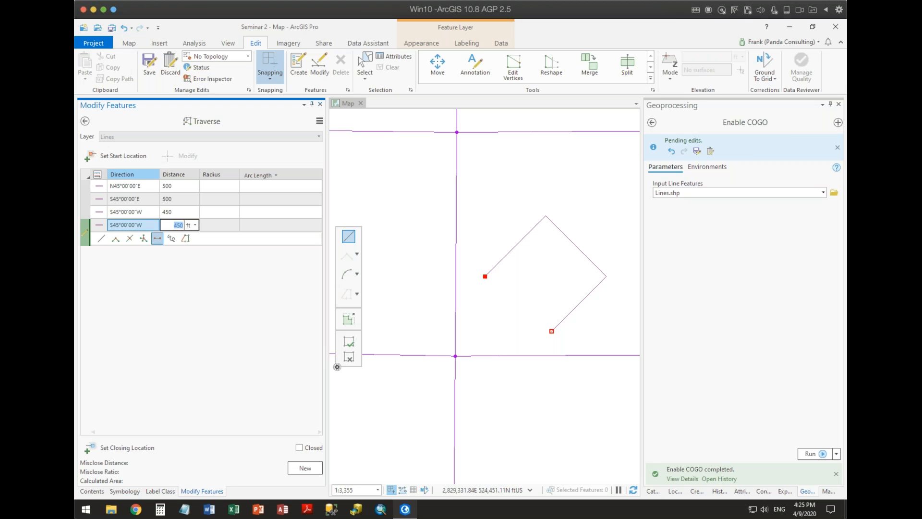
type("5")
key("BackSpace")
type("0")
key("Tab")
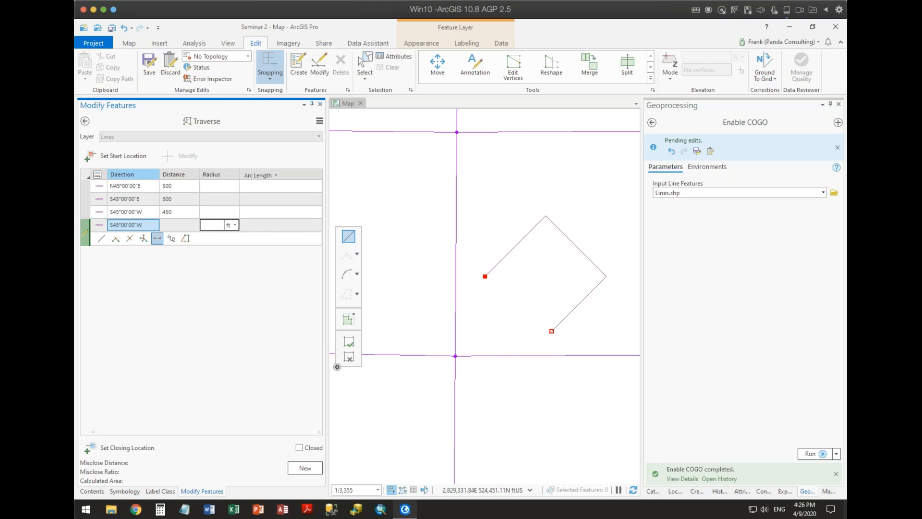
Complete the fourth course as a curve with a radius of 50 ft and a delta angle of 90°.
type("50")
key("Tab")
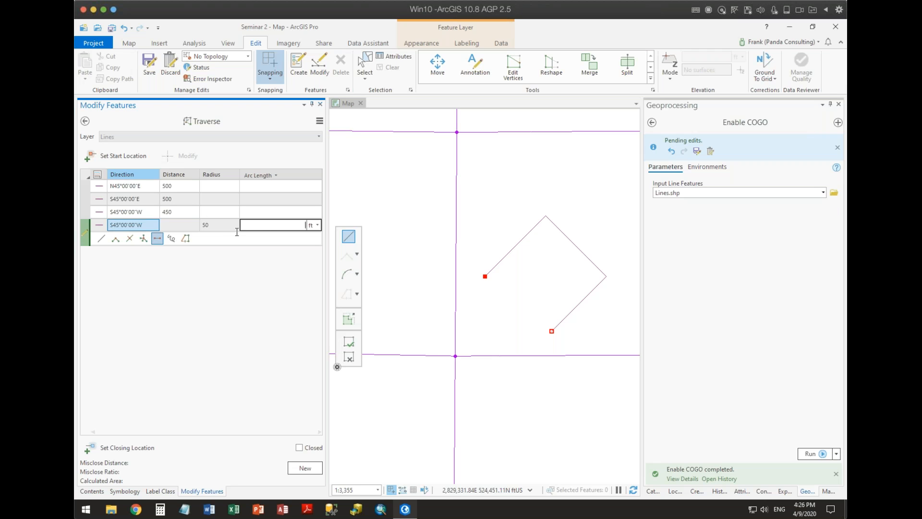
left_click(275, 174)
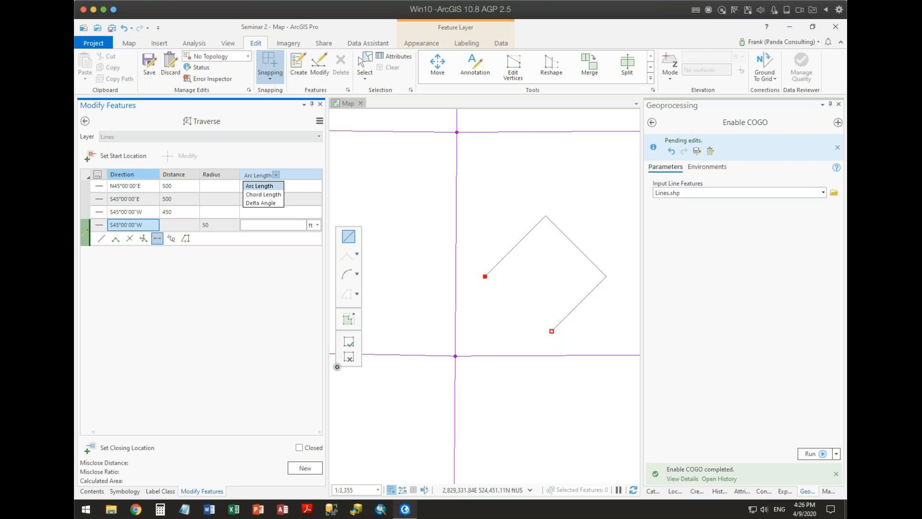
left_click(263, 203)
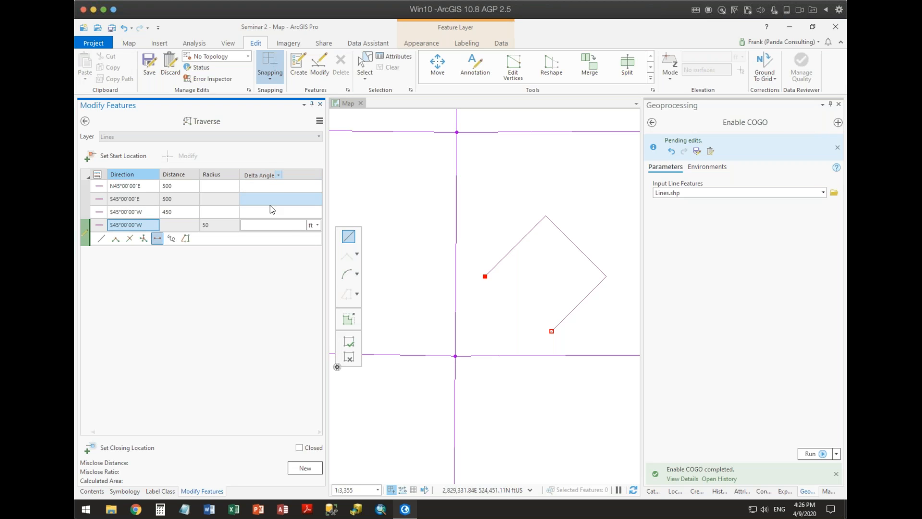
left_click(291, 227)
type("90")
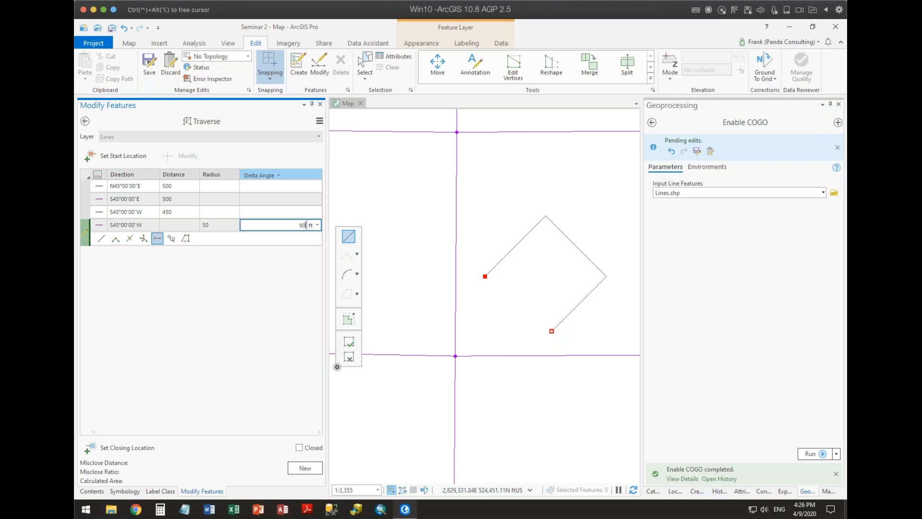
key("Return")
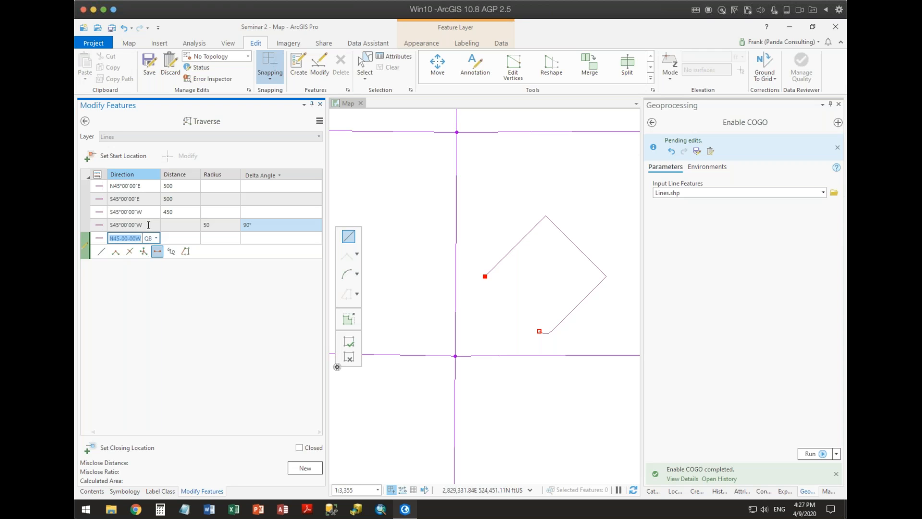
Add a fifth course with the direction N45°00'00"W and a distance of 450 ft.
left_click(170, 239)
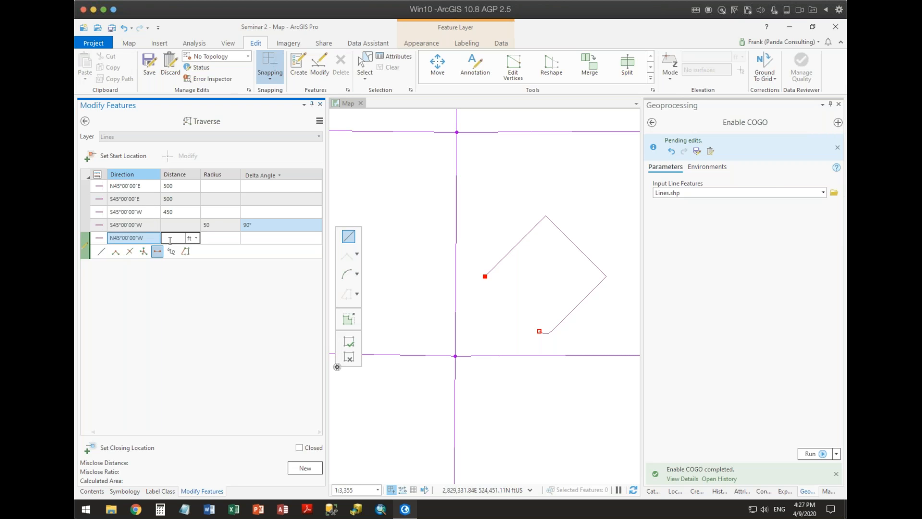
type("450")
key("Return")
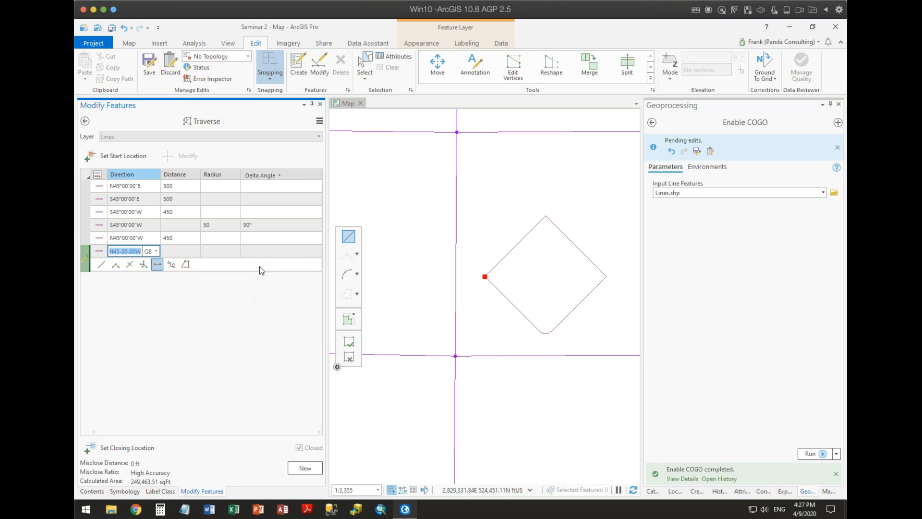
Check the misclose tolerance in the traverse options and leave it as it is.
left_click(320, 121)
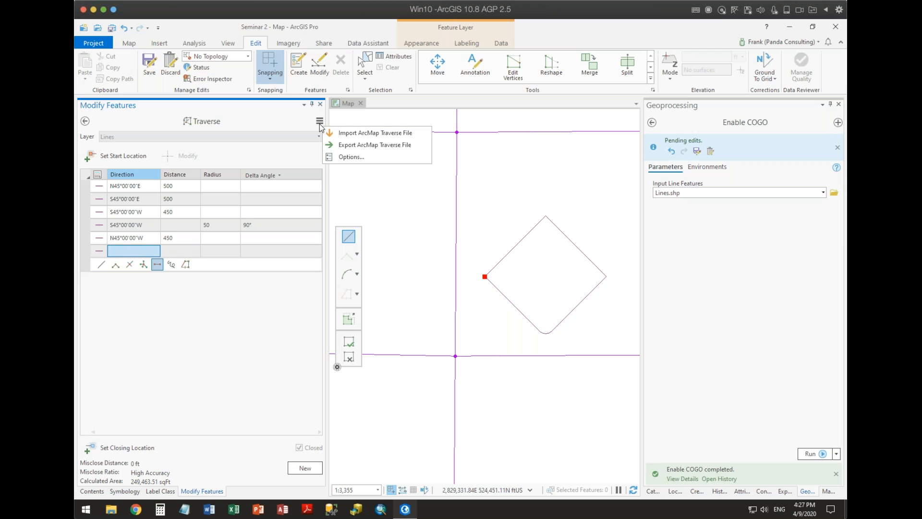
left_click(340, 159)
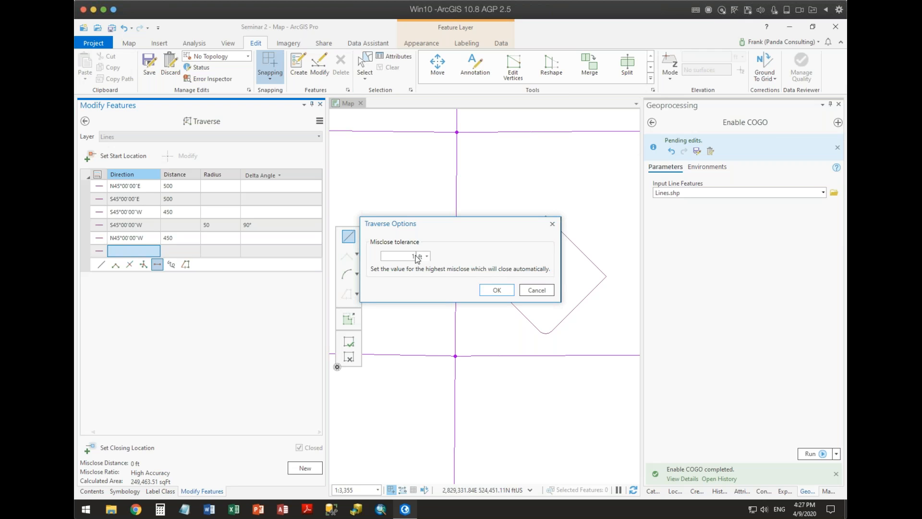
left_click(537, 290)
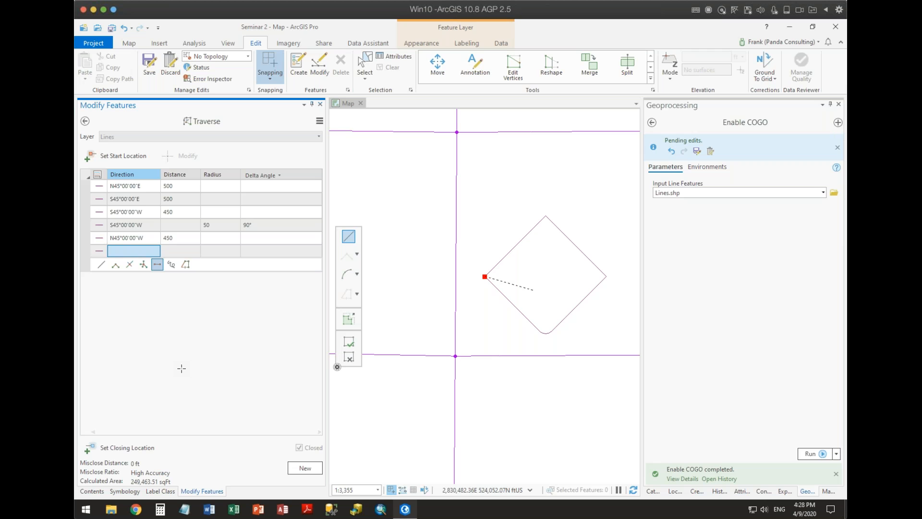
Start a new traverse at the endpoint where the upper purple lines cross and sketch a course about 361 ft long to the south-southwest.
left_click(122, 155)
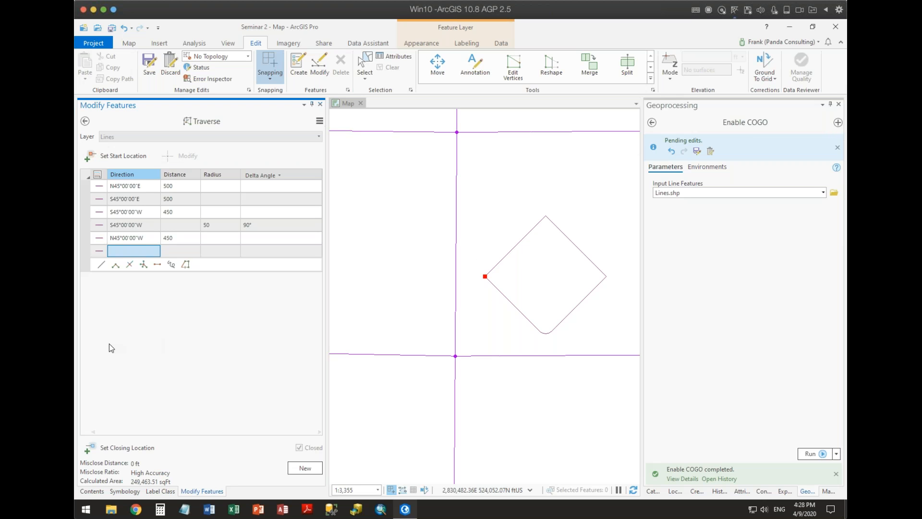
left_click(308, 468)
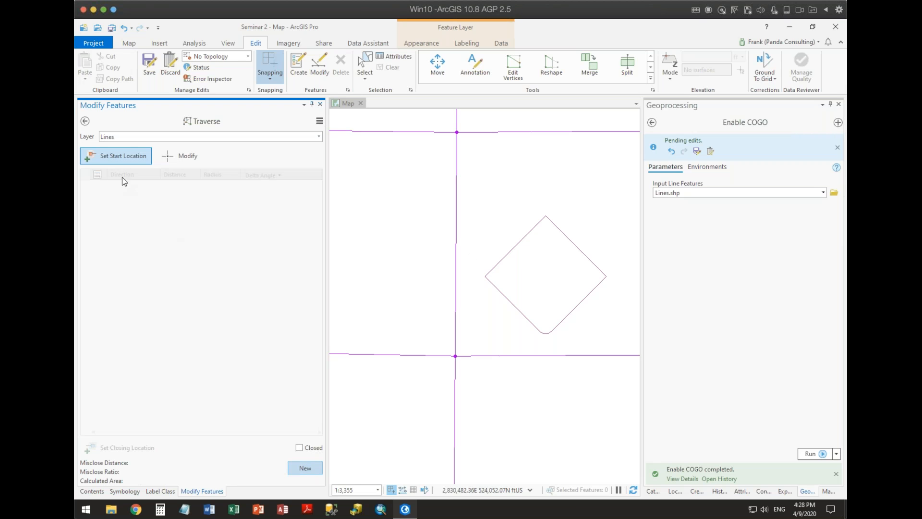
left_click(458, 135)
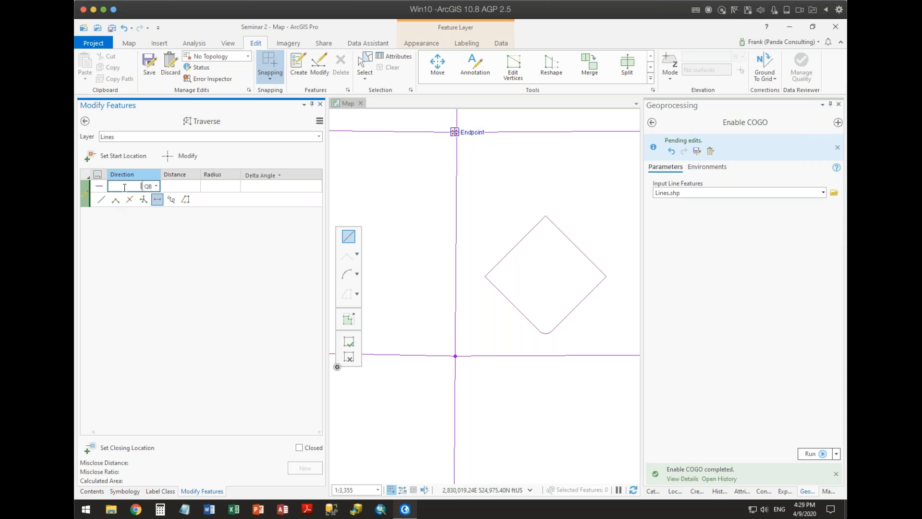
left_click(96, 181)
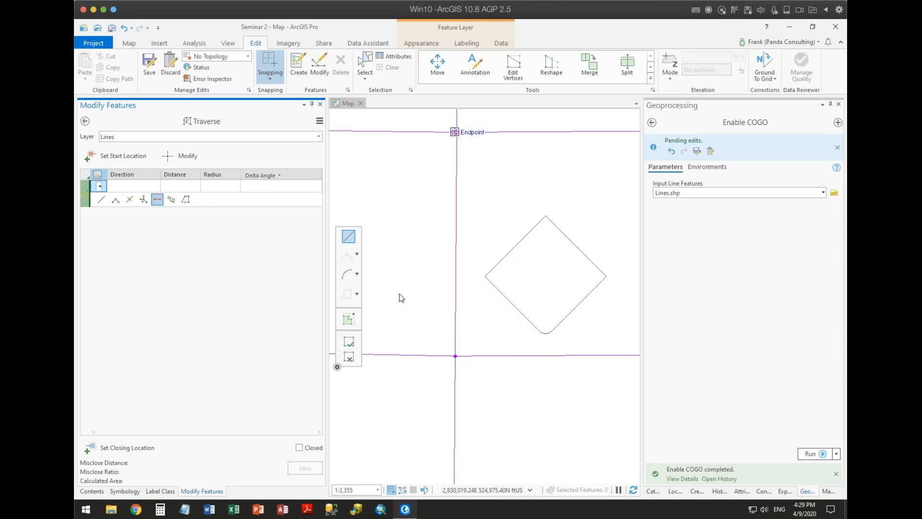
left_click(455, 132)
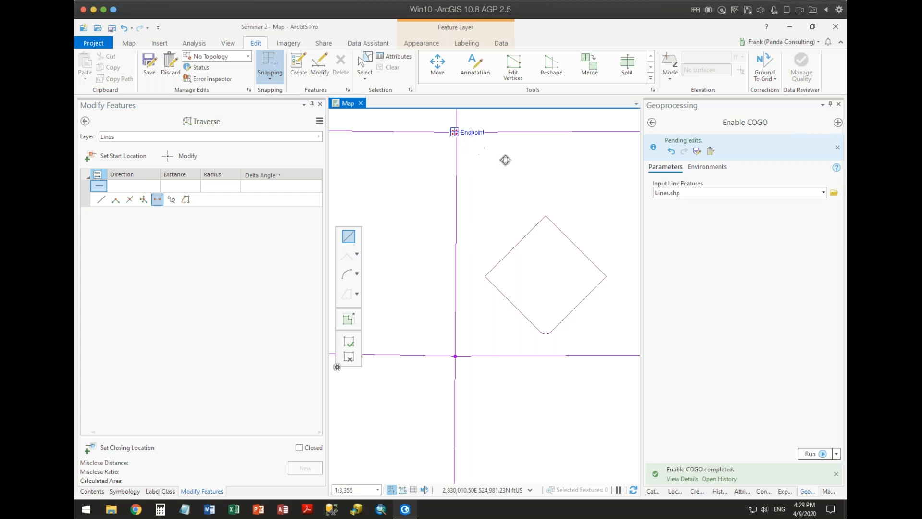
left_click(436, 192)
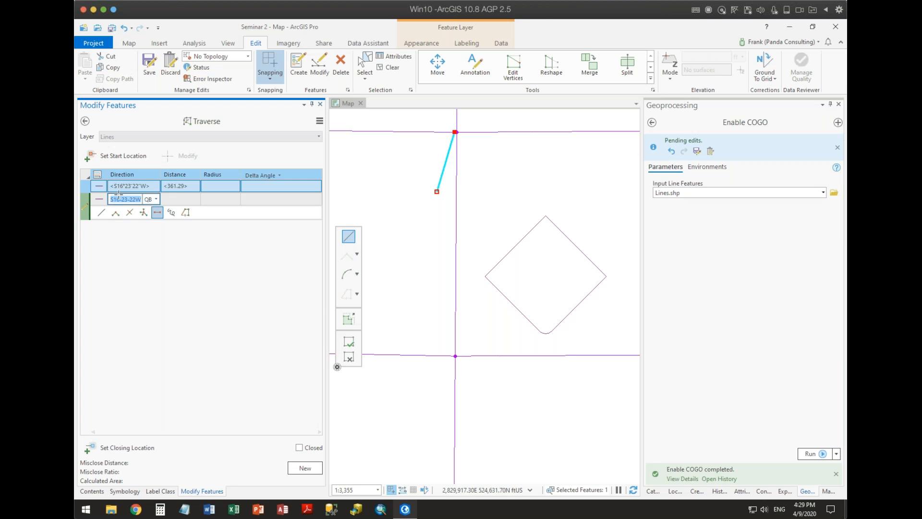
Examine the direction, distance, radius and arc length fields in the Lines layer's attribute table.
left_click(91, 491)
right_click(103, 186)
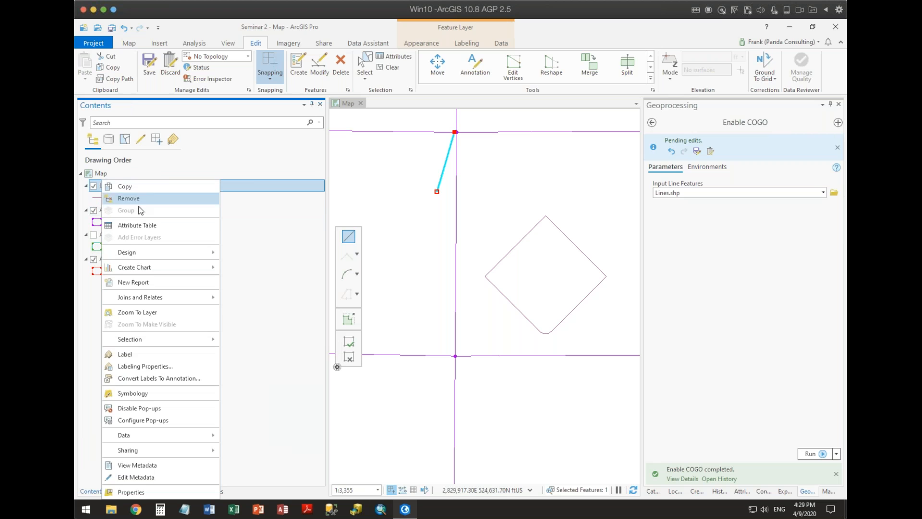
left_click(146, 227)
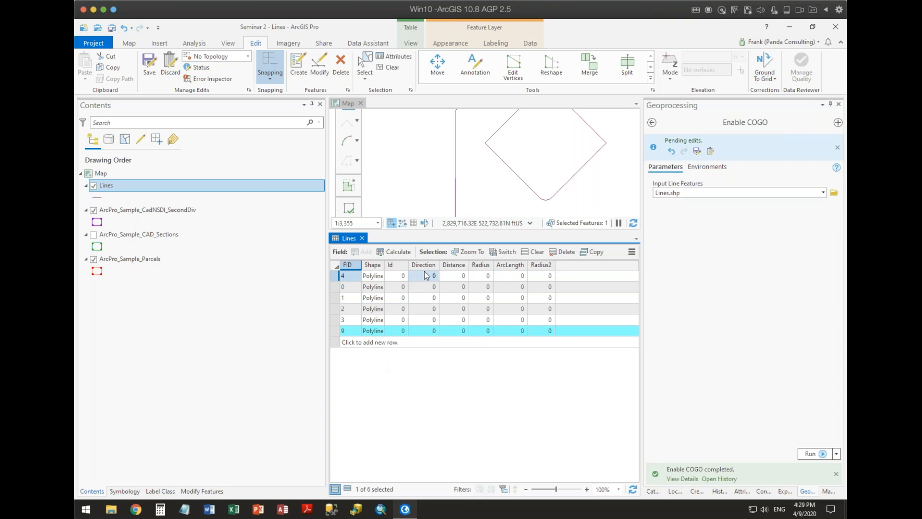
mouse_move(431, 271)
left_click(363, 238)
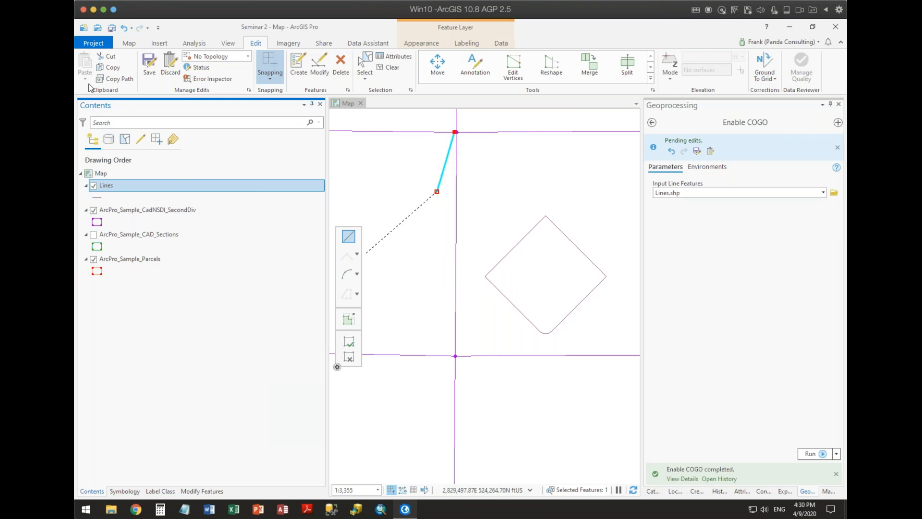
Review the project's distance units and make Degrees Minutes Seconds the default angular unit.
left_click(94, 43)
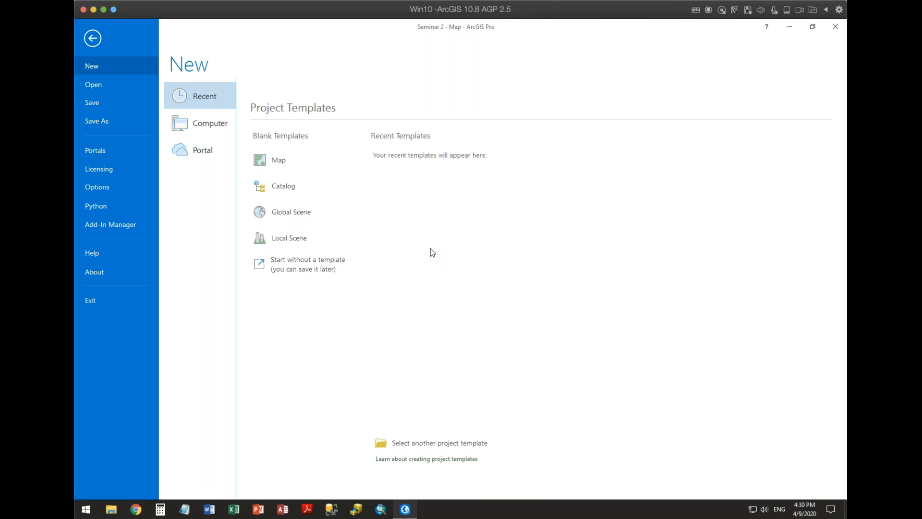
left_click(99, 187)
left_click(284, 168)
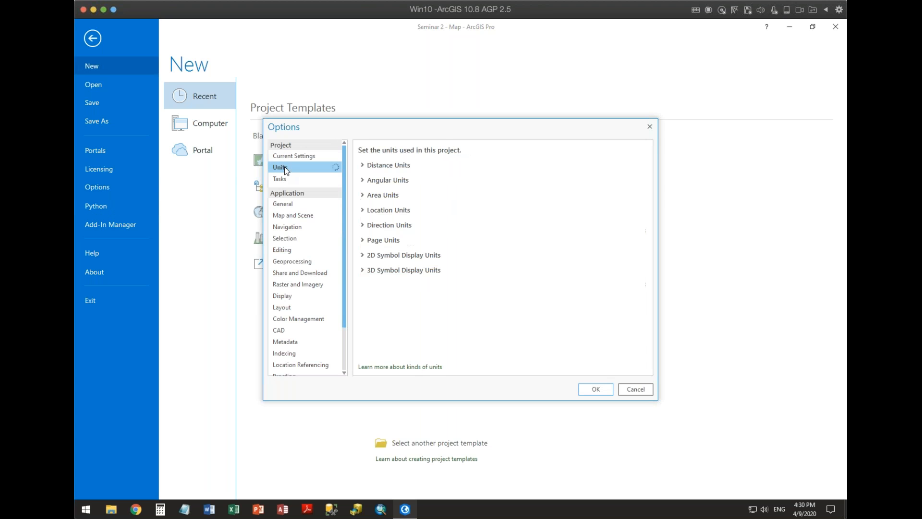
left_click(363, 165)
left_click(627, 214)
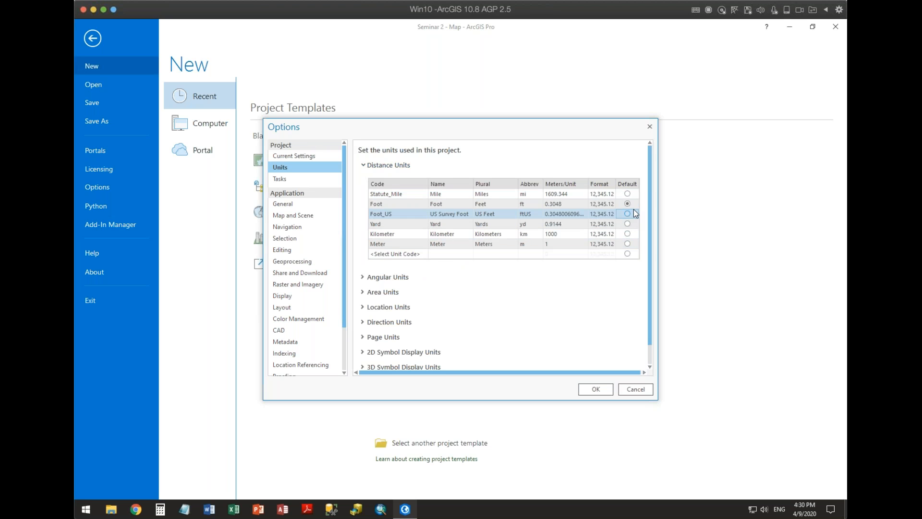
left_click(363, 277)
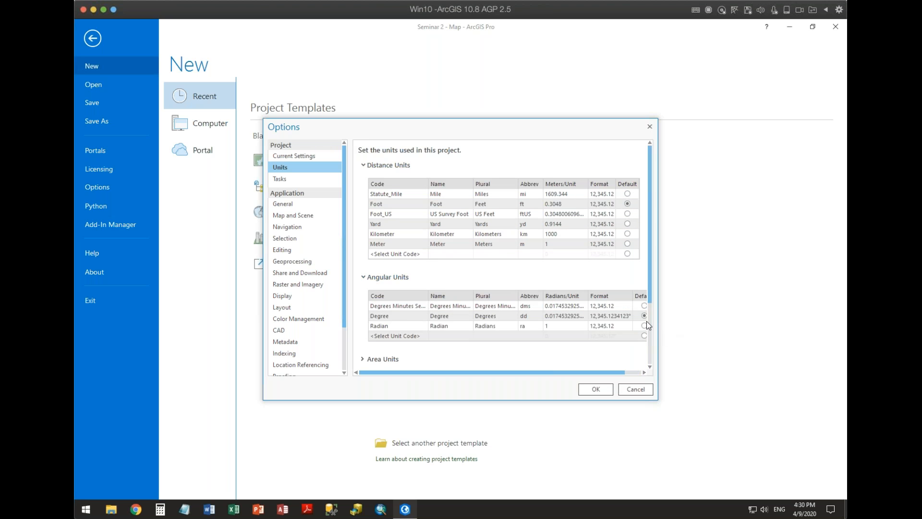
left_click(644, 306)
left_click(644, 306)
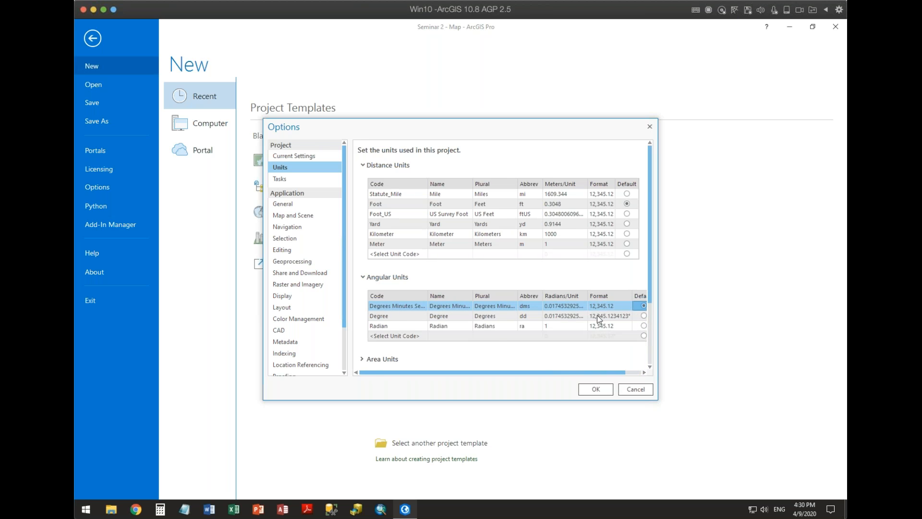
Review the area and direction units, keep Square Foot and Quadrant Bearing as defaults, and apply the unit settings.
left_click(362, 360)
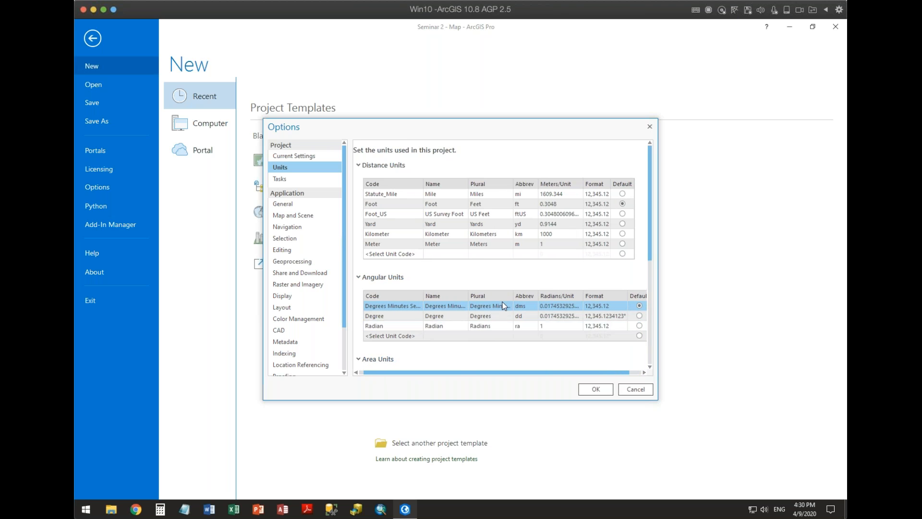
scroll(502, 302, "down", 4)
scroll(504, 306, "down", 3)
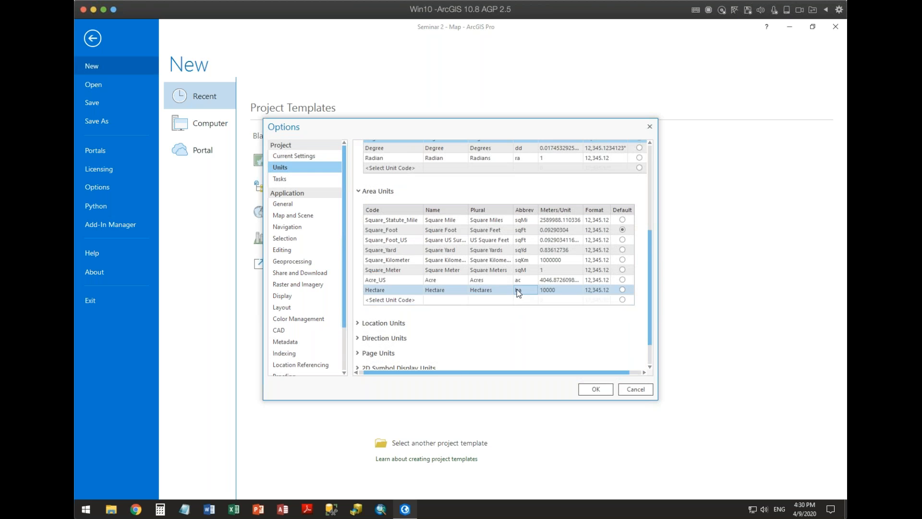
left_click(358, 338)
scroll(552, 327, "down", 4)
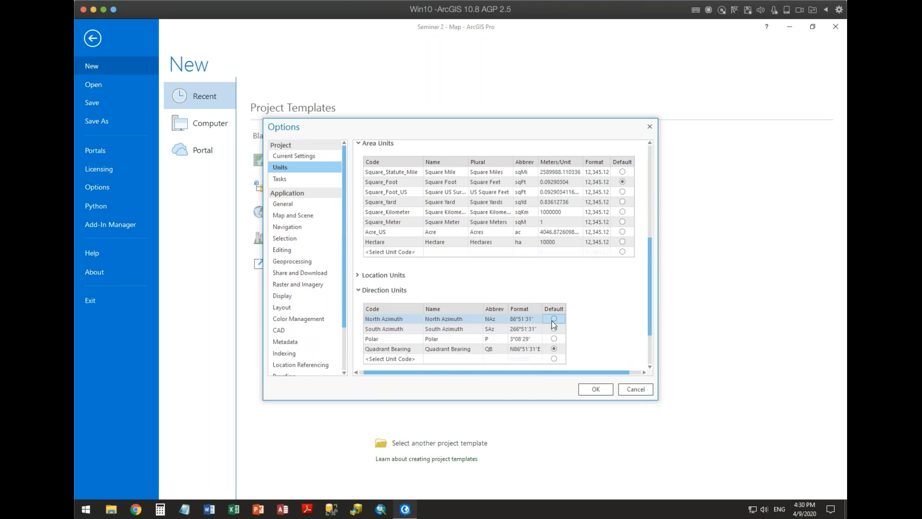
scroll(499, 331, "down", 1)
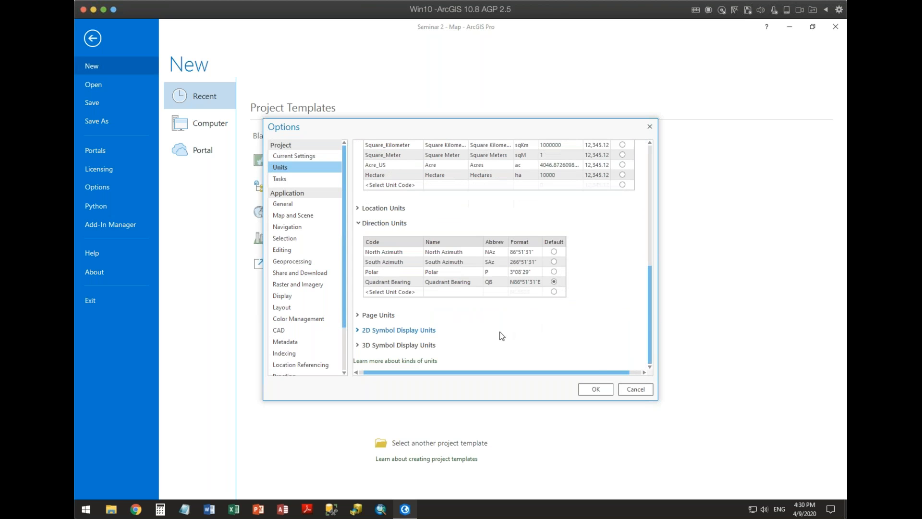
left_click(597, 389)
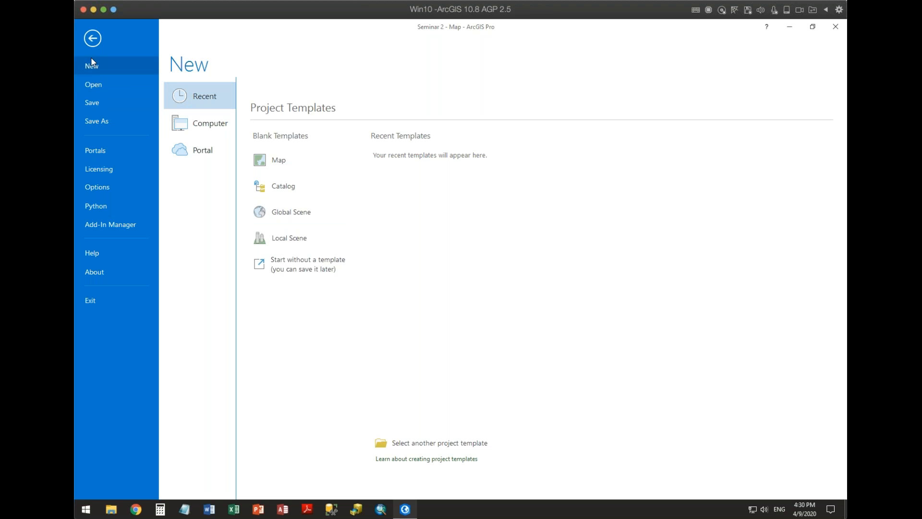
Return to the map, leave the Traverse tool, and save the project's pending edits.
left_click(92, 38)
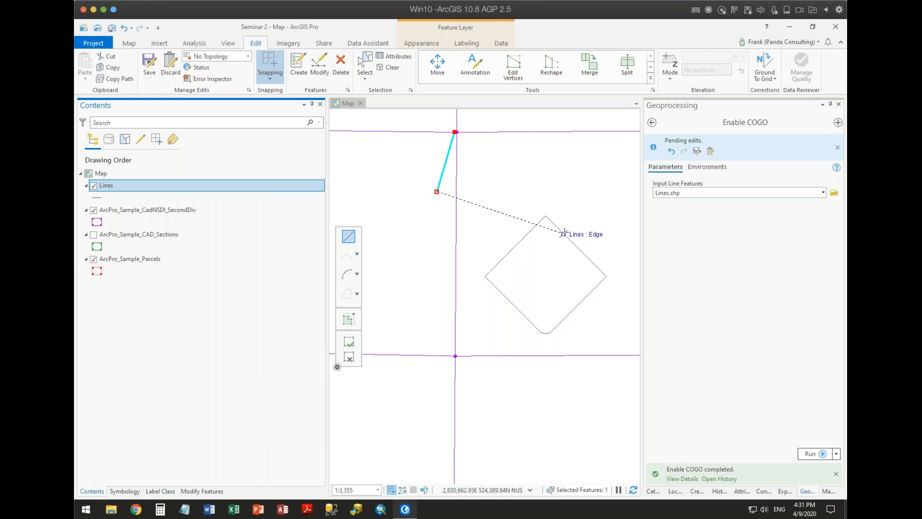
left_click(204, 492)
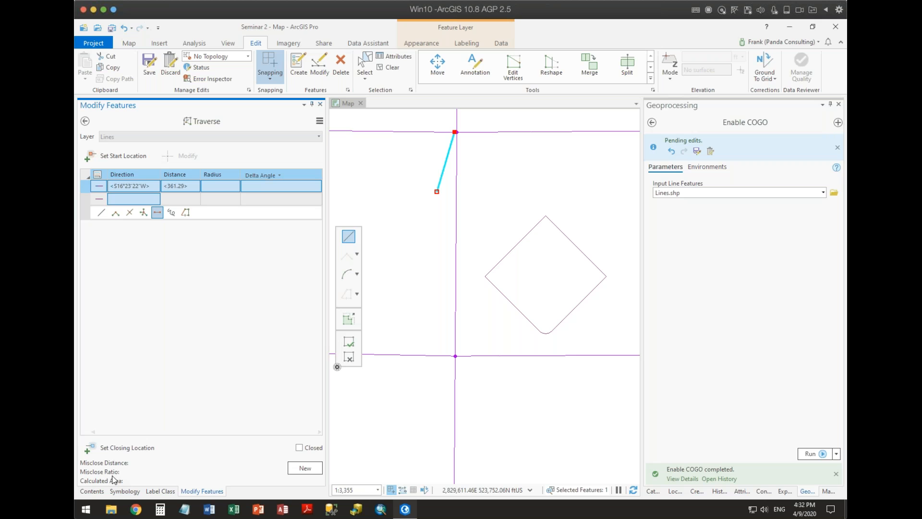
left_click(85, 121)
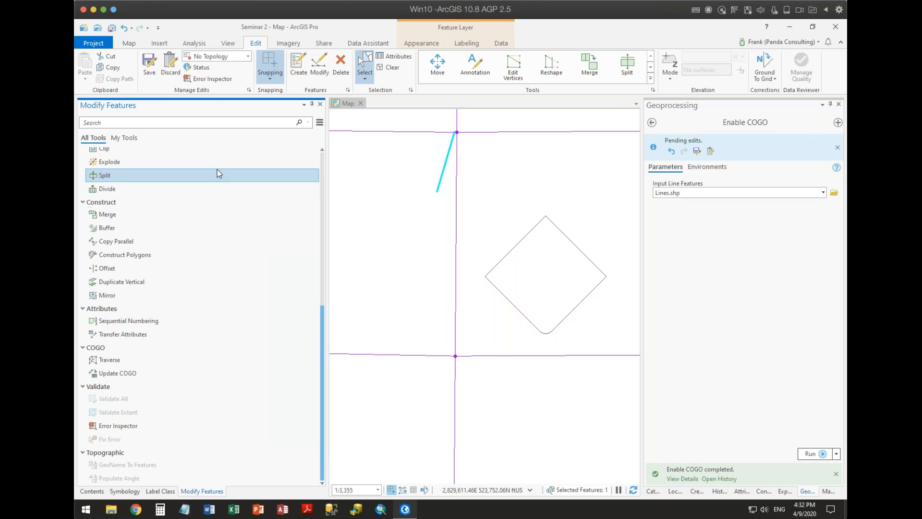
left_click(112, 30)
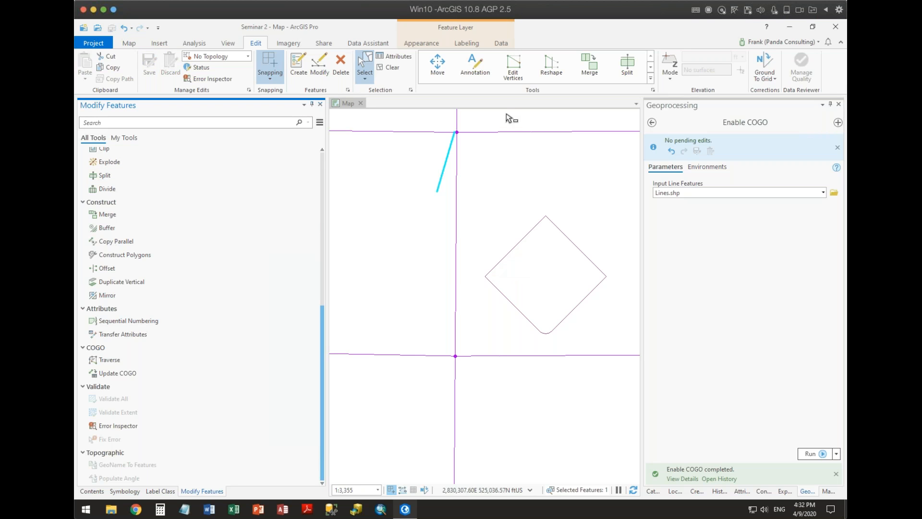
Select the sketched traverse line and all diamond-shaped parcel lines, excluding the purple section lines, and delete them.
left_click(364, 71)
left_click_drag(427, 167, 446, 194)
left_click_drag(501, 208, 606, 294)
left_click(547, 339, "shift")
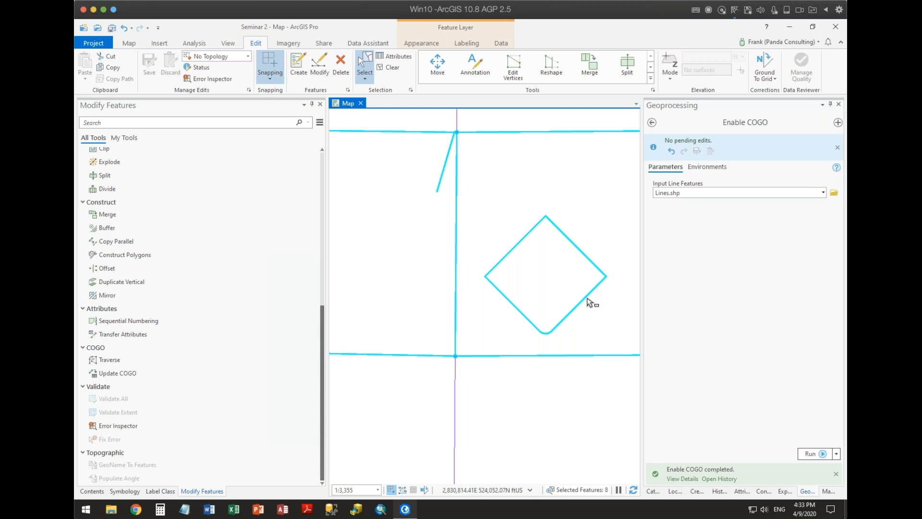
left_click_drag(510, 200, 572, 246)
left_click_drag(513, 182, 580, 251)
left_click_drag(525, 198, 574, 257)
left_click_drag(428, 205, 482, 246)
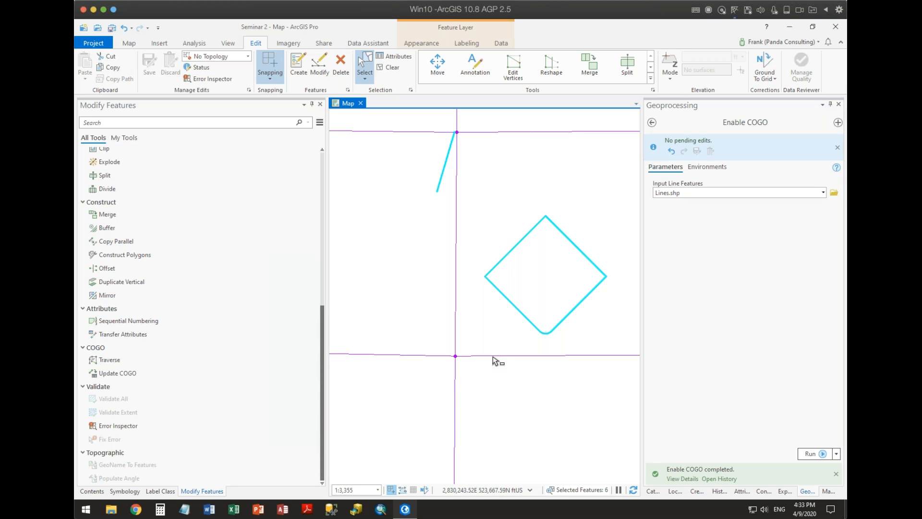
left_click(341, 65)
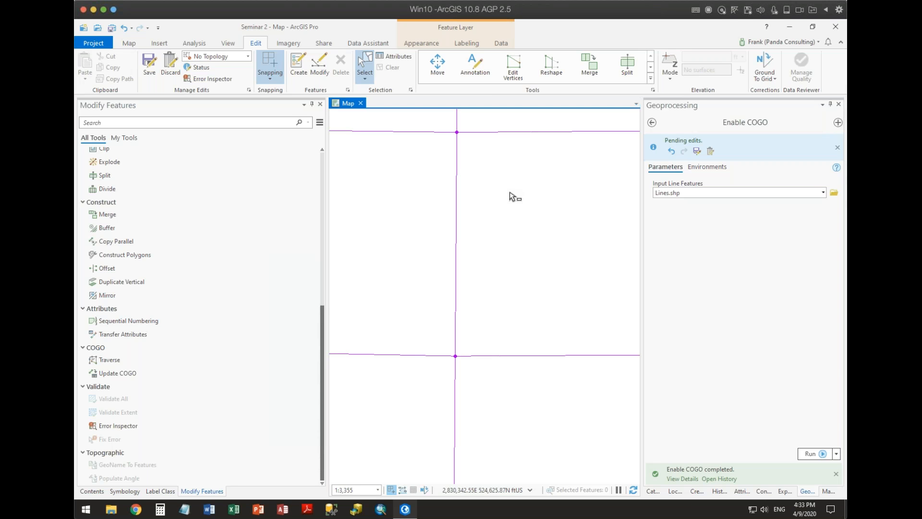
left_click_drag(532, 192, 428, 210)
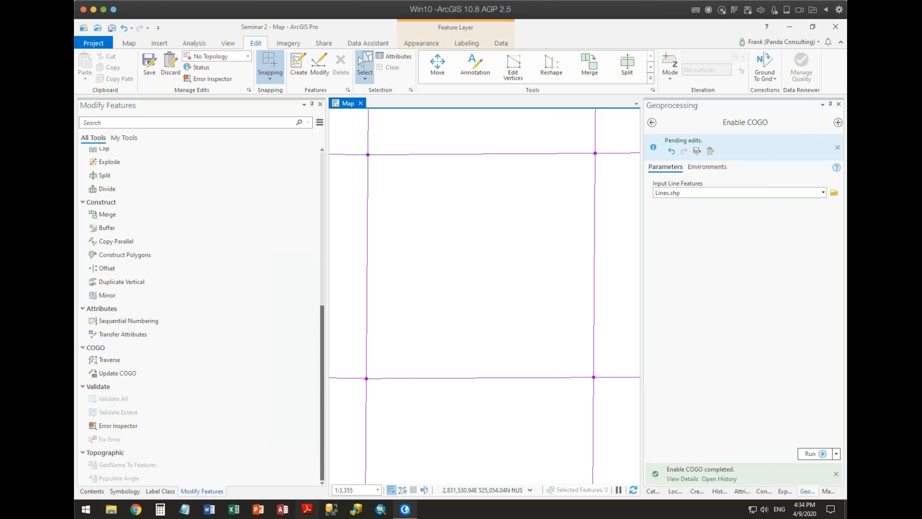
Open Parcel Editing in ArcGIS Pro Seminar.pdf in Adobe Reader and examine its closing Subscribe and Seminar Series slides.
left_click(307, 508)
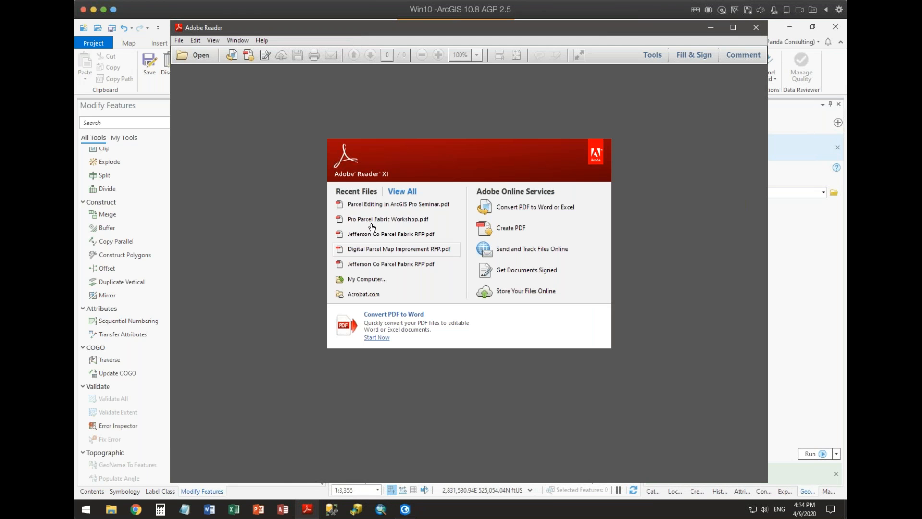
left_click(397, 205)
scroll(339, 241, "down", 2)
scroll(475, 272, "down", 9)
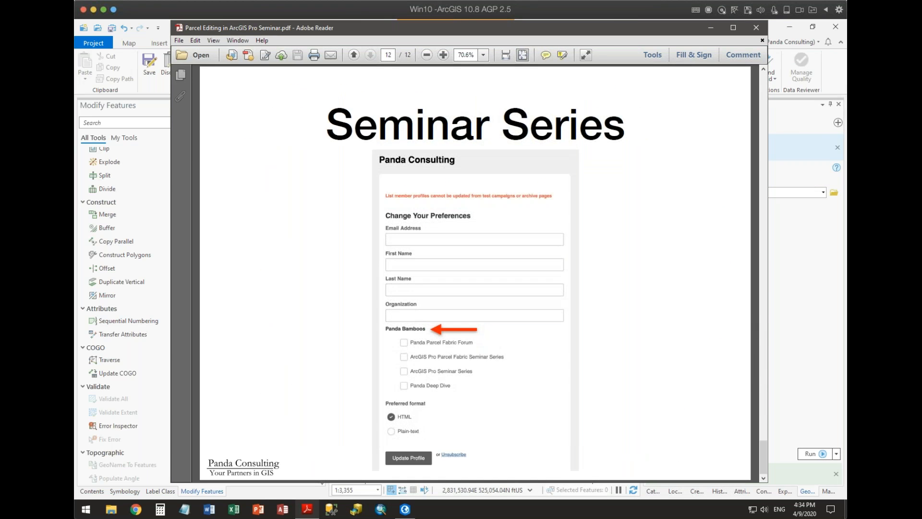
scroll(396, 232, "up", 1)
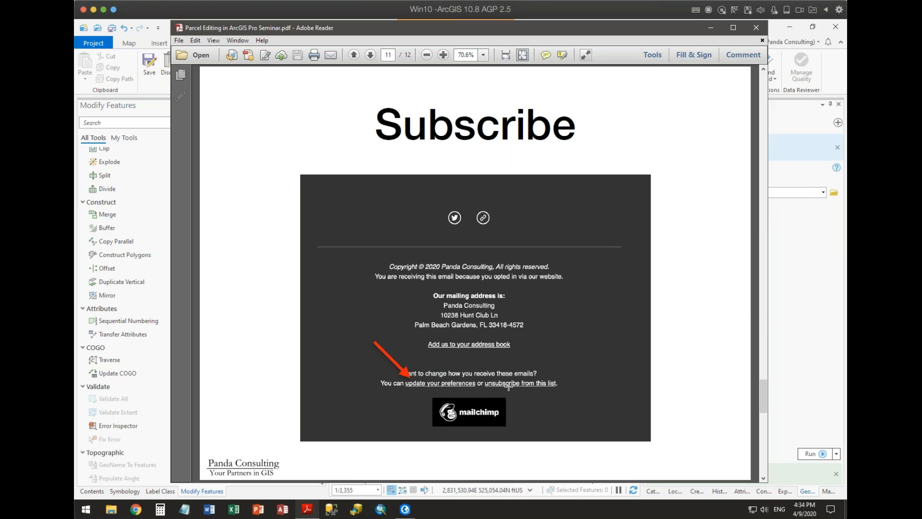
left_click_drag(405, 396, 564, 382)
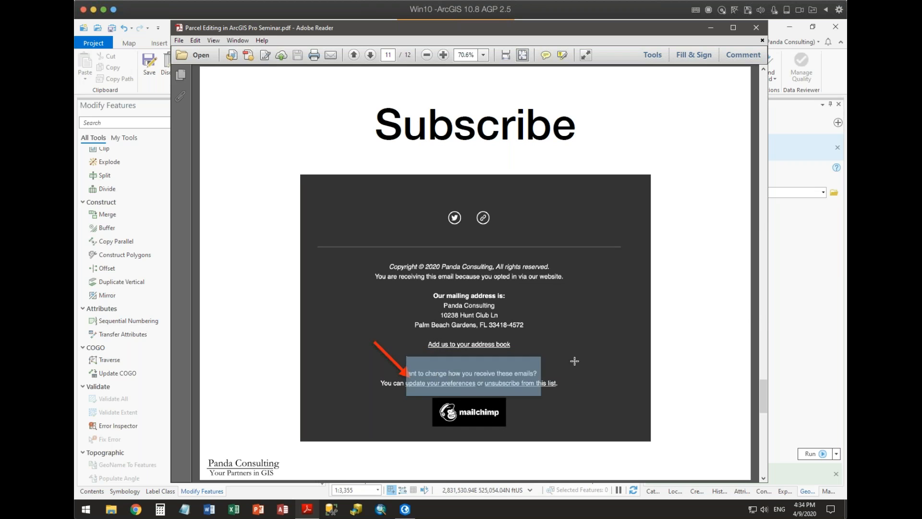
scroll(436, 369, "down", 1)
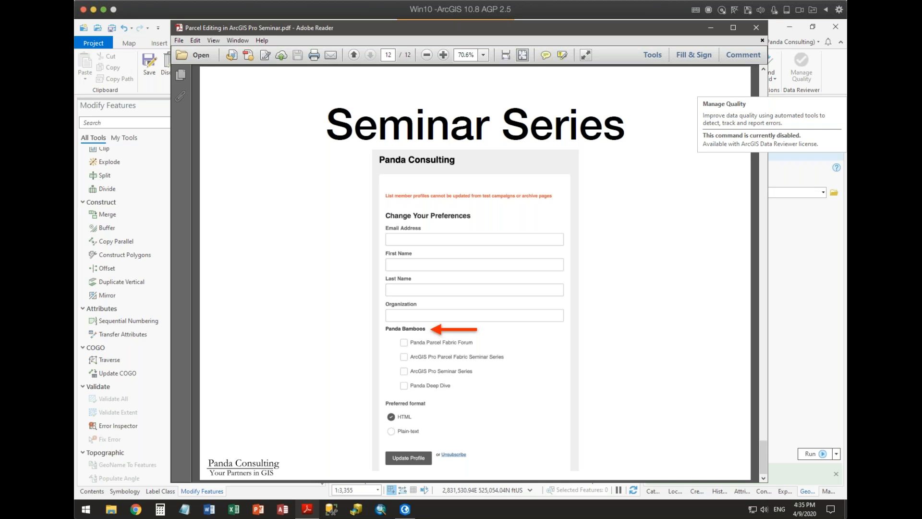
left_click(710, 27)
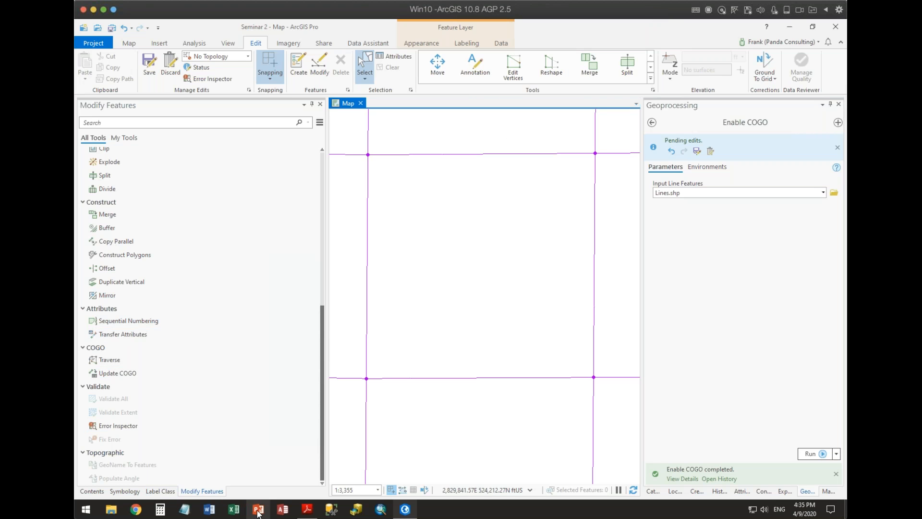
Switch to Chrome and open pandaconsulting.com.
left_click(129, 512)
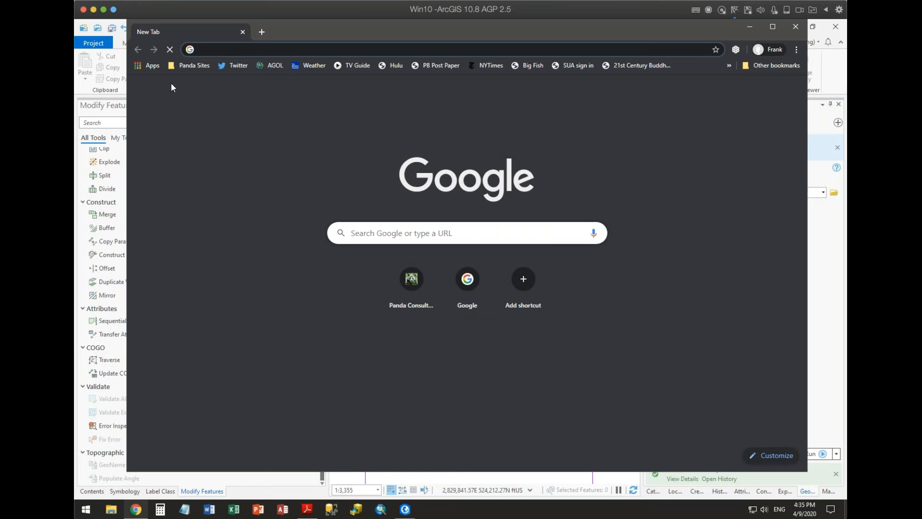
type("pa")
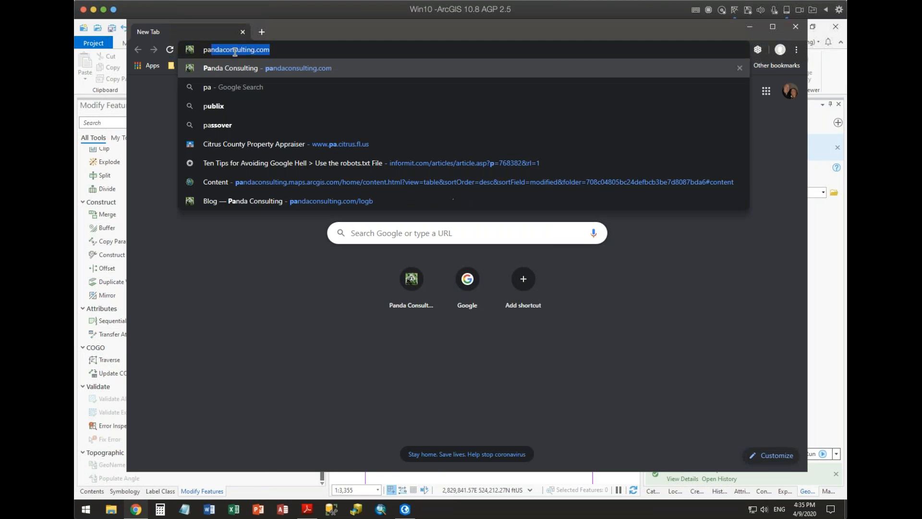
type("ndaconsul")
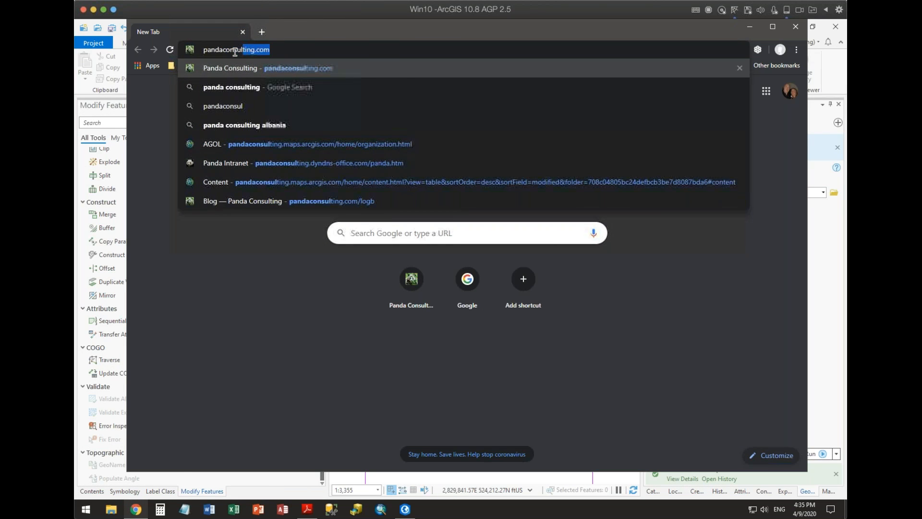
type("ting.com")
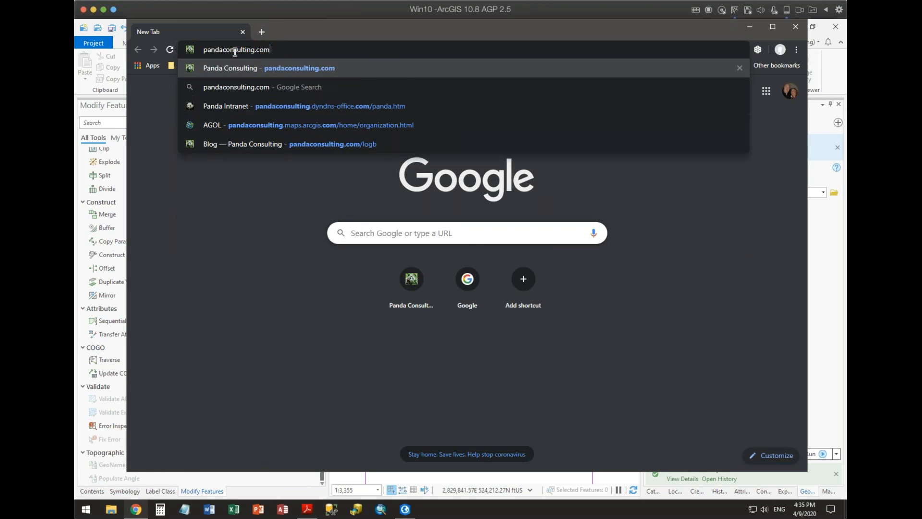
key("Return")
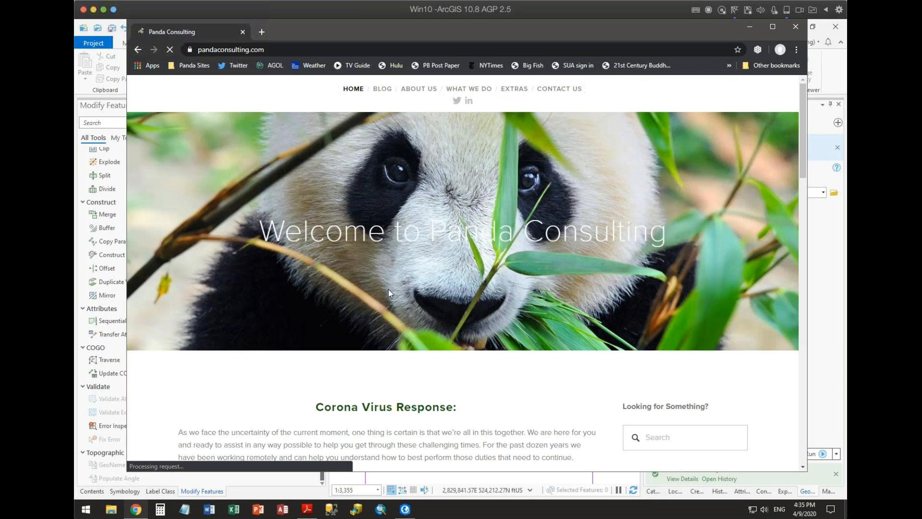
Review the April 2020 free seminar schedule on the home page and open the Seminar Series sign-up form.
scroll(471, 273, "down", 15)
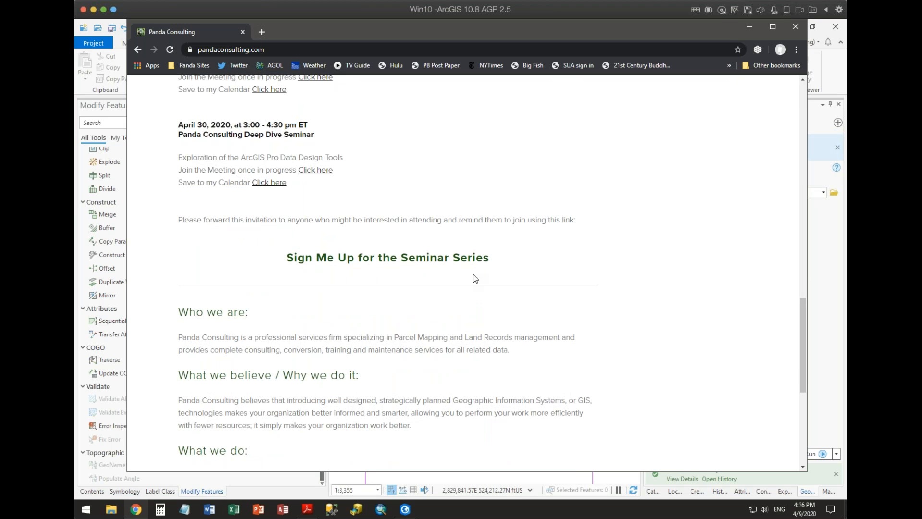
scroll(445, 186, "up", 7)
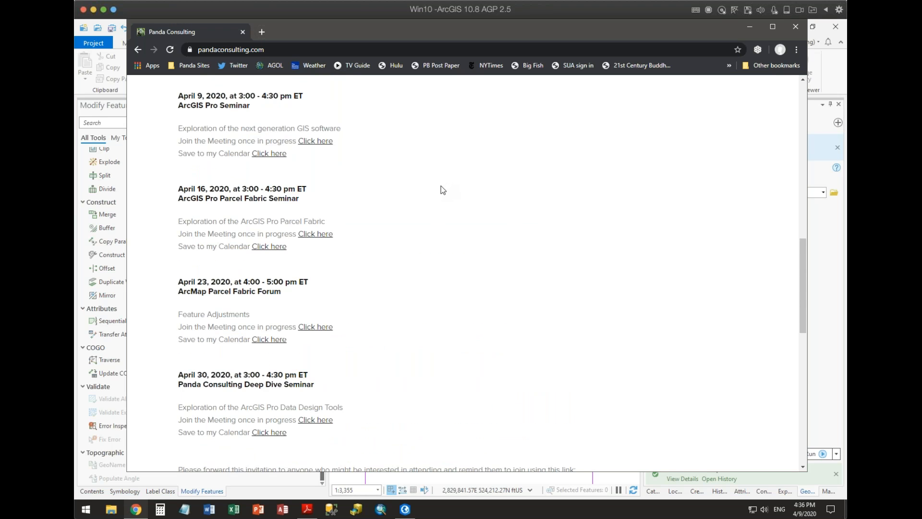
scroll(442, 189, "up", 4)
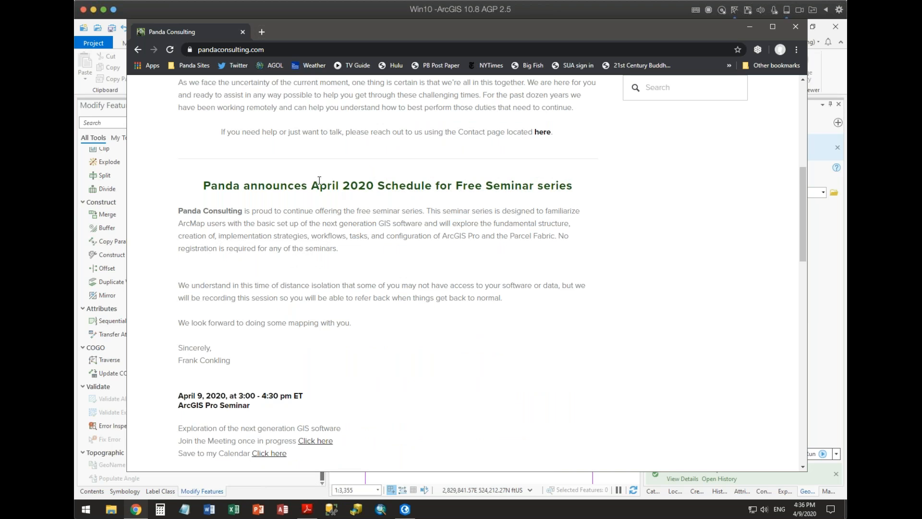
left_click_drag(312, 185, 373, 187)
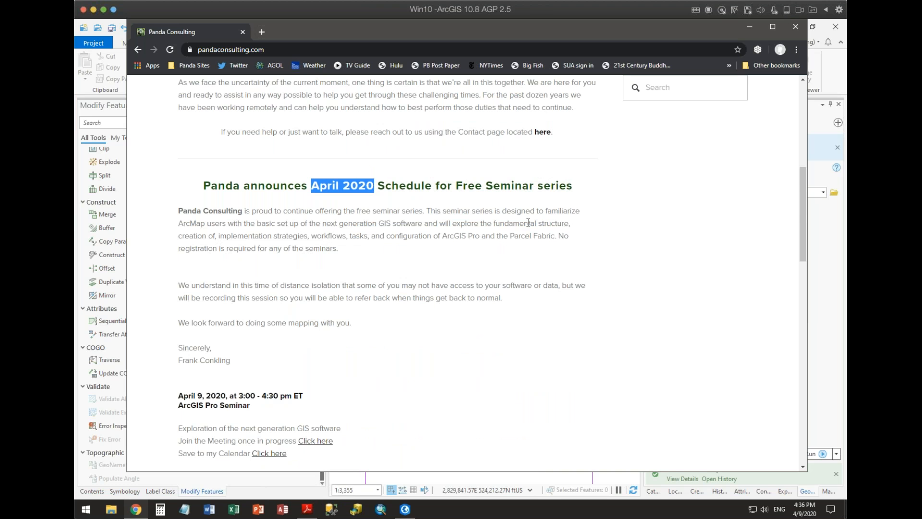
scroll(529, 227, "down", 9)
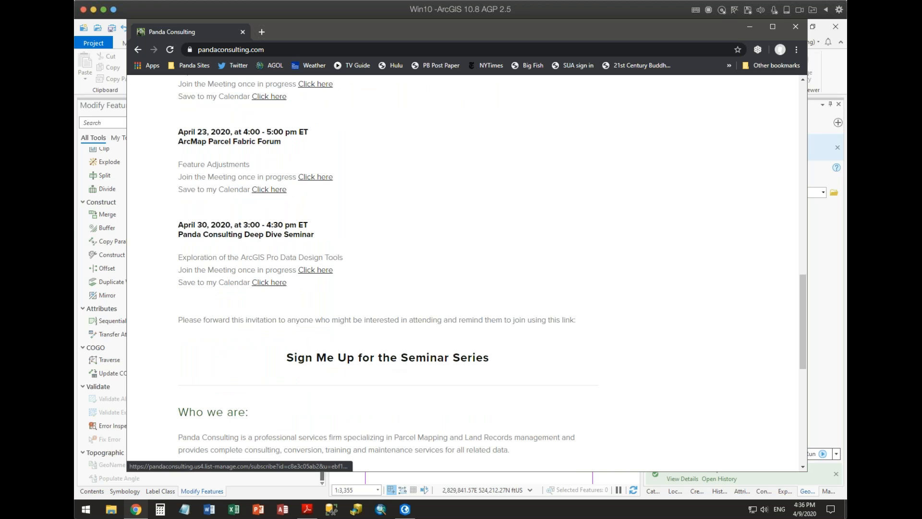
left_click(395, 360)
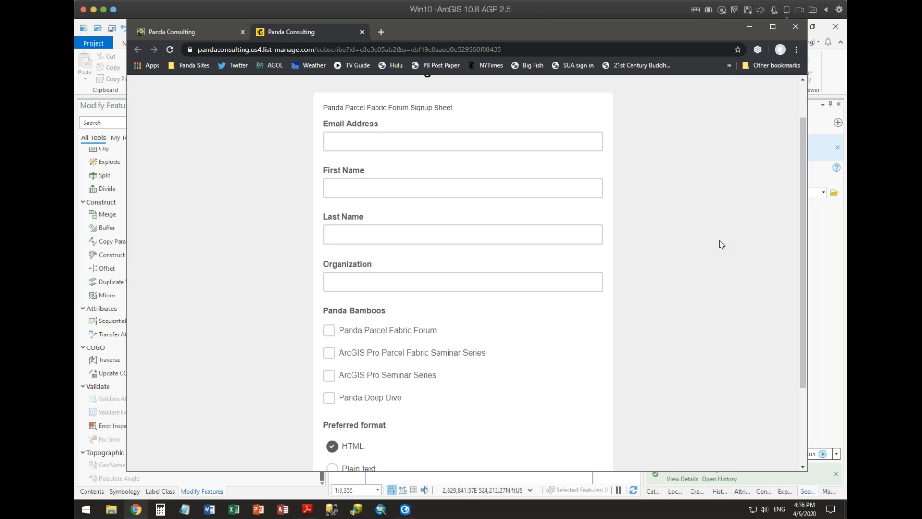
Toggle the four Panda Bamboos subscription options on and back off, leave the form unsubmitted, and close the browser.
scroll(649, 258, "up", 1)
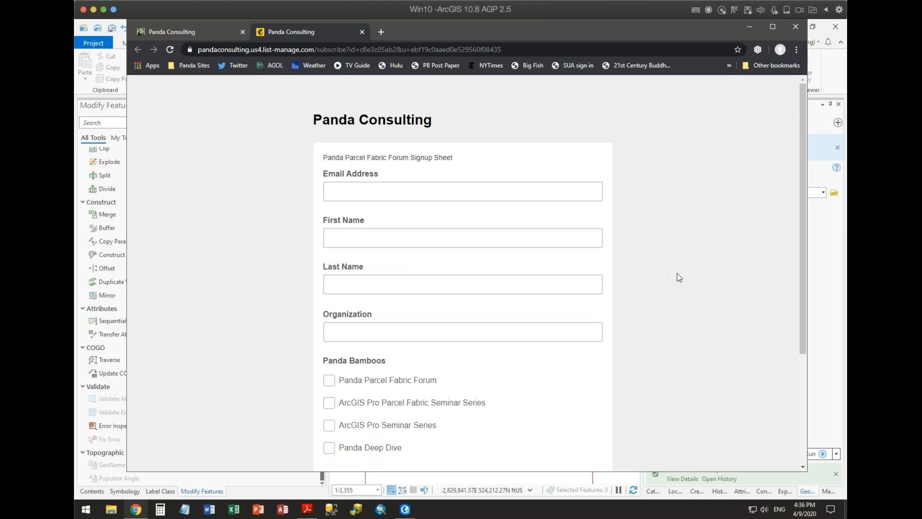
scroll(677, 276, "down", 2)
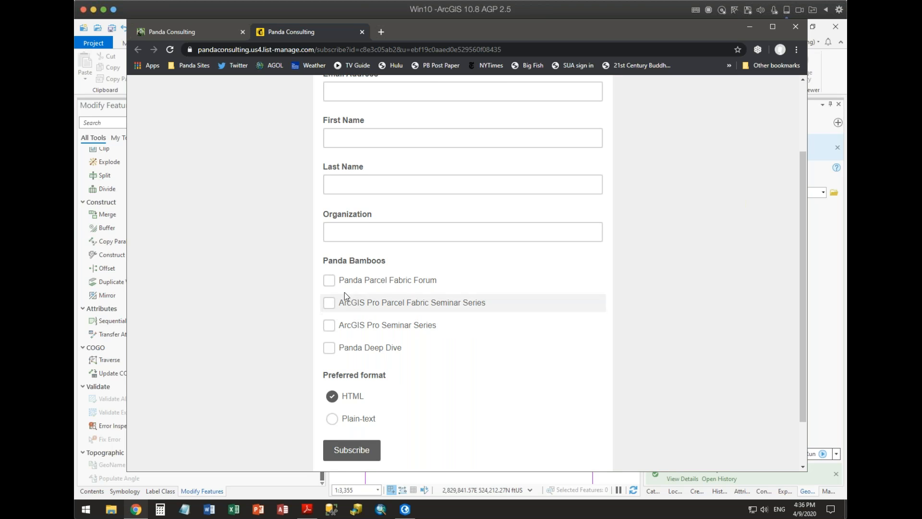
left_click(329, 280)
left_click(329, 303)
left_click(330, 325)
left_click(329, 347)
left_click(330, 325)
left_click(329, 302)
left_click(329, 282)
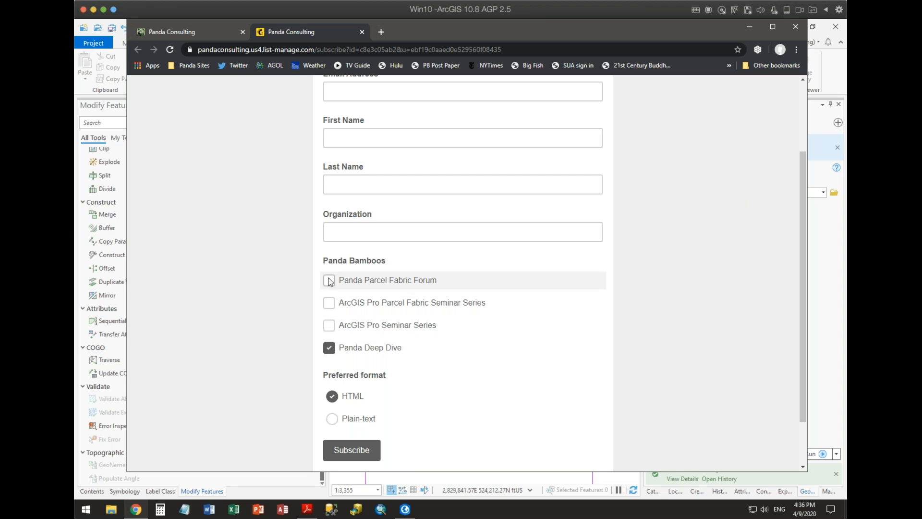
left_click(330, 348)
left_click(519, 344)
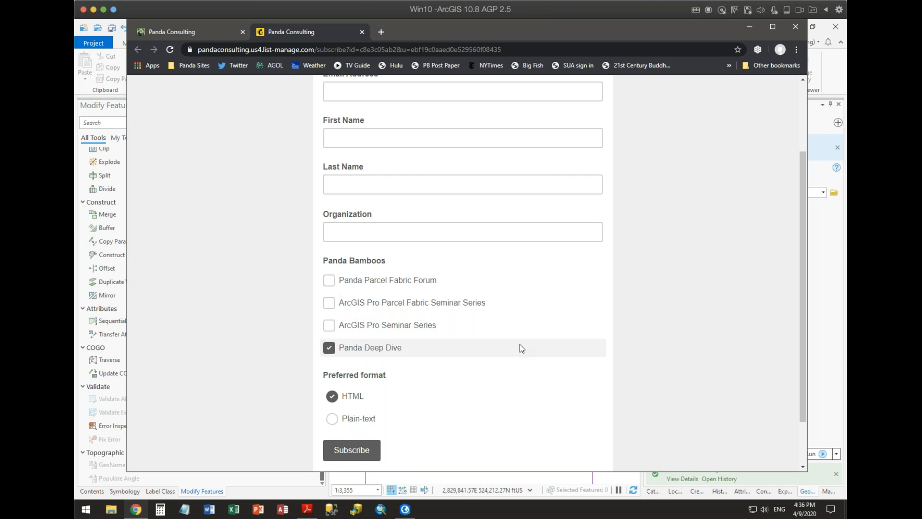
left_click(329, 348)
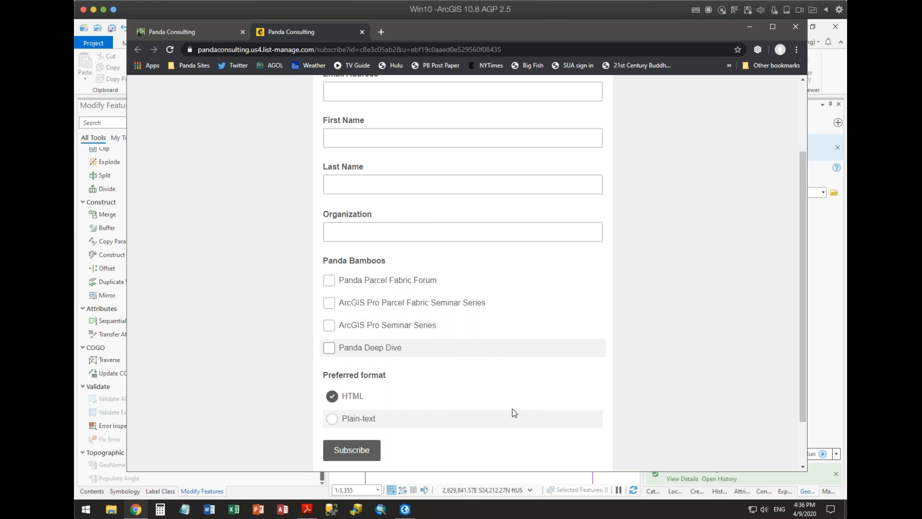
scroll(512, 411, "down", 2)
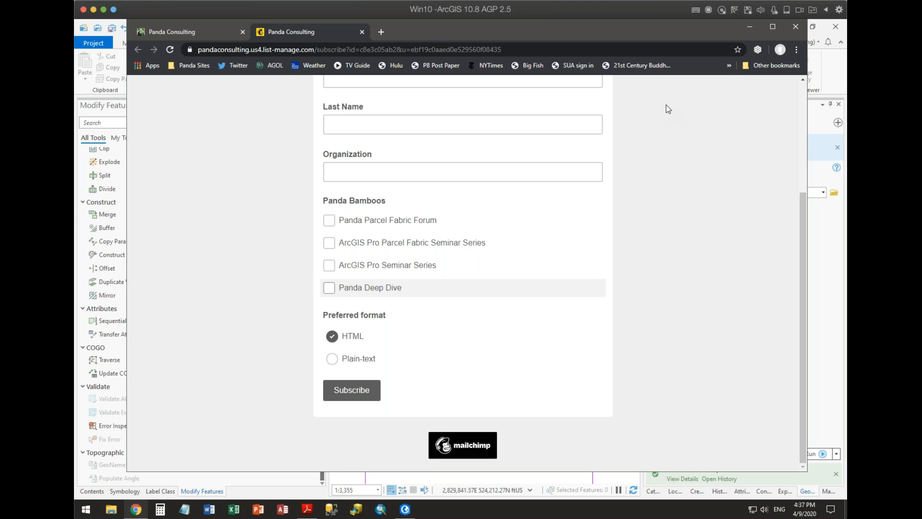
left_click(794, 26)
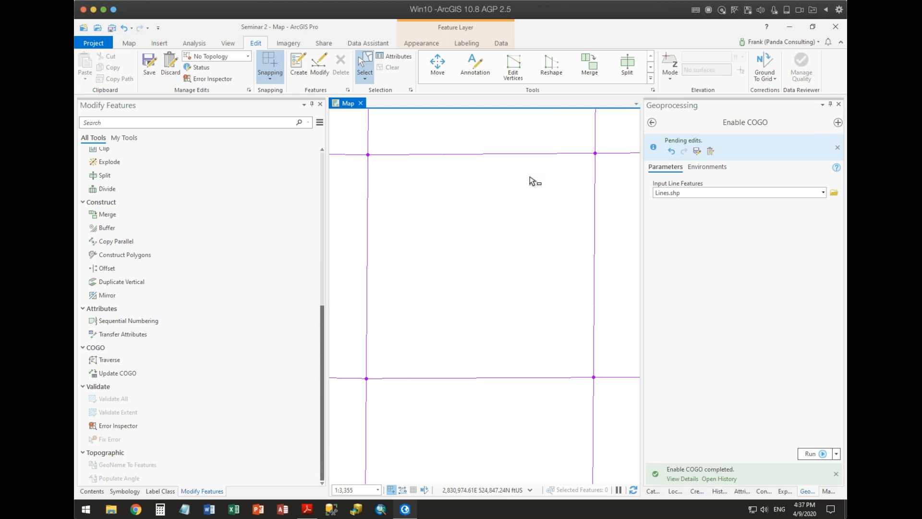
Bring up the project's Catalog and the map's Contents in place of the Enable COGO and Modify Features tools.
left_click(653, 494)
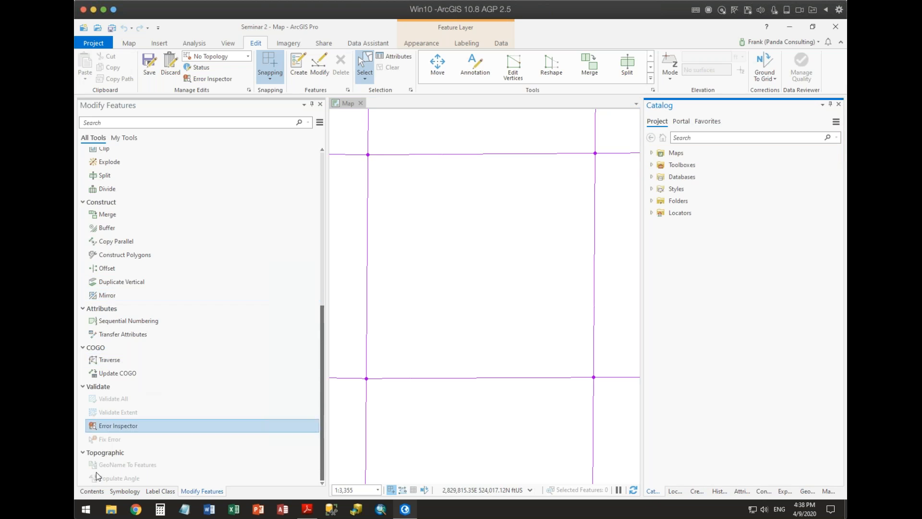
left_click(92, 491)
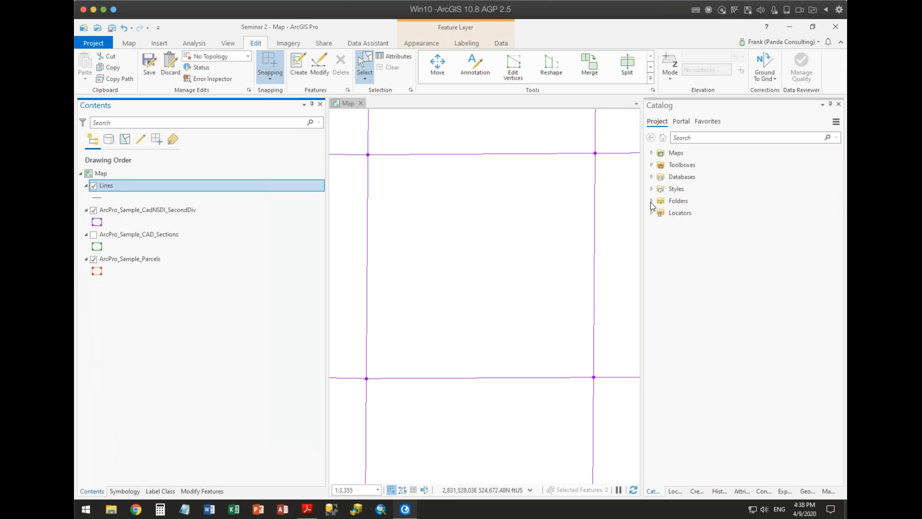
Add a folder connection to the Index folder inside Conversion Projects, Buffalo County, WI, Pro Migration Data on the Dropbox W: drive.
right_click(665, 205)
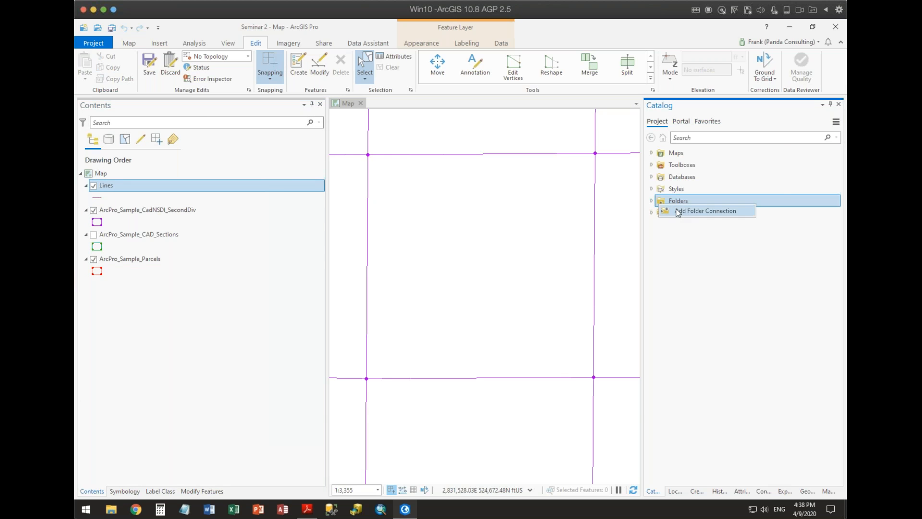
left_click(673, 211)
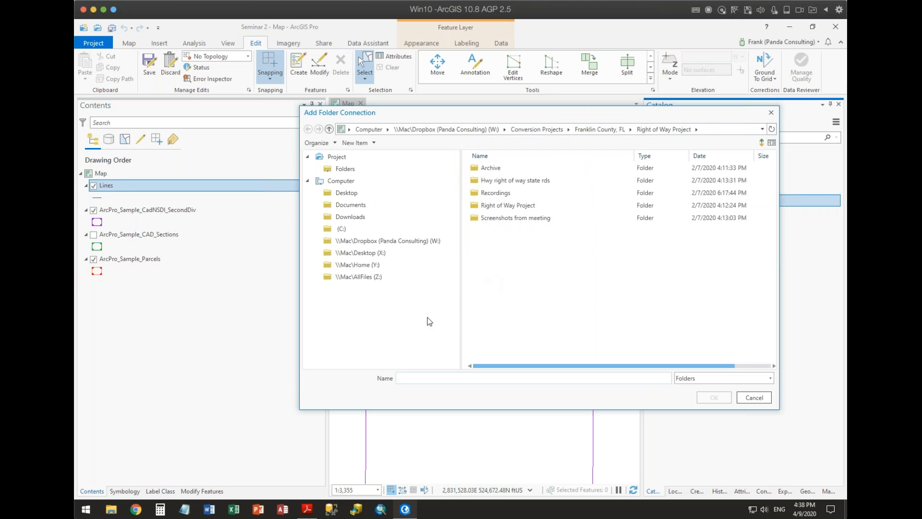
left_click(366, 277)
left_click(363, 241)
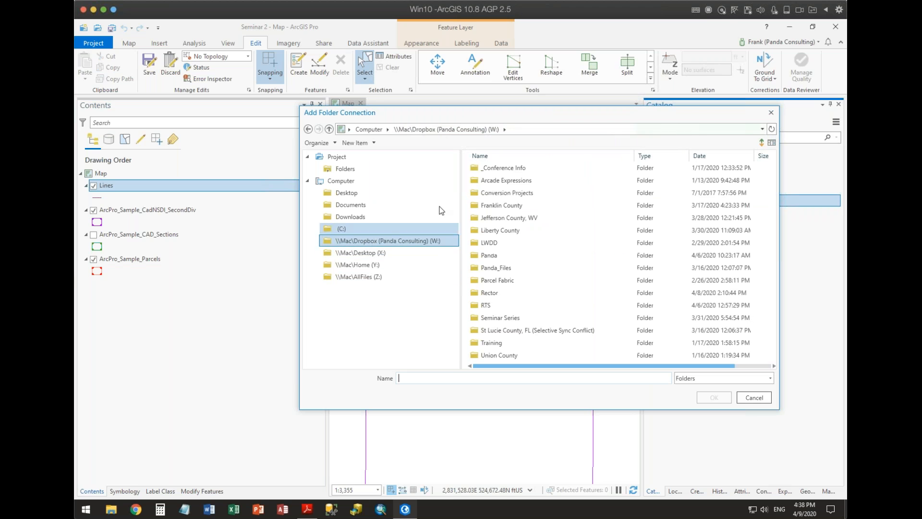
double_click(489, 193)
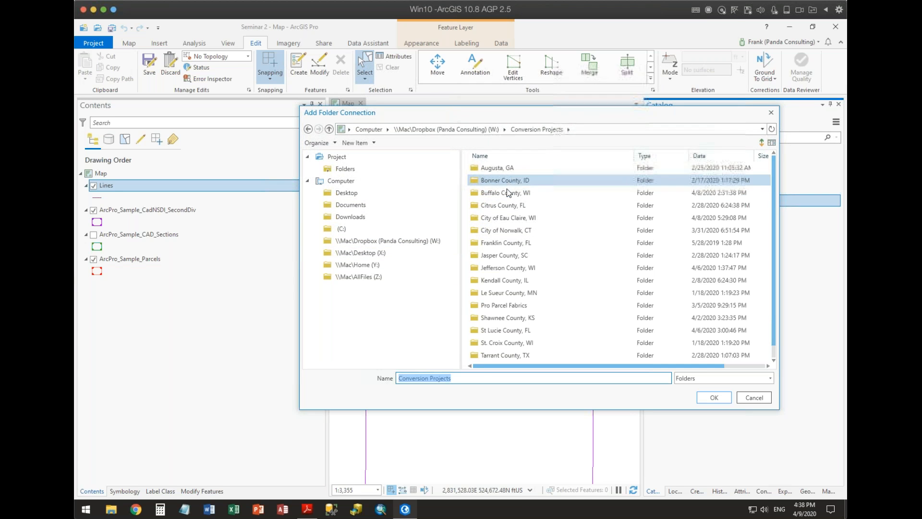
double_click(504, 191)
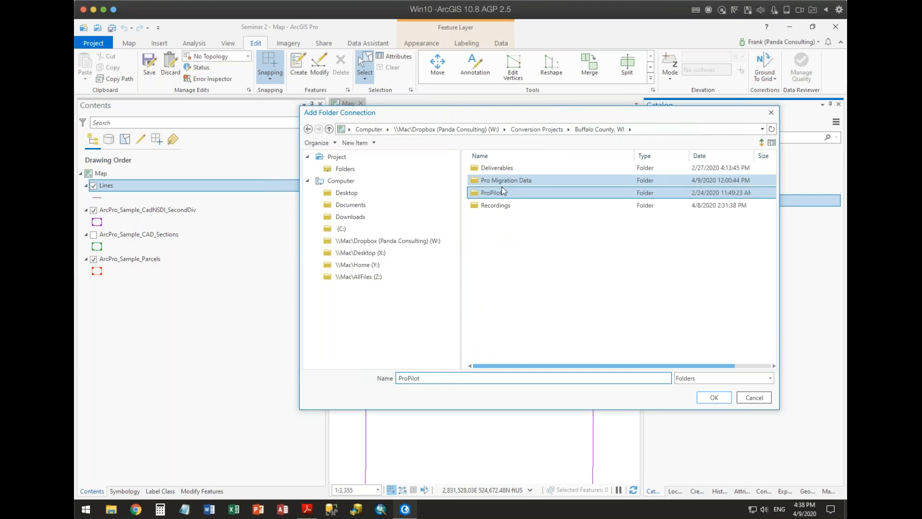
double_click(504, 180)
left_click(480, 168)
double_click(479, 168)
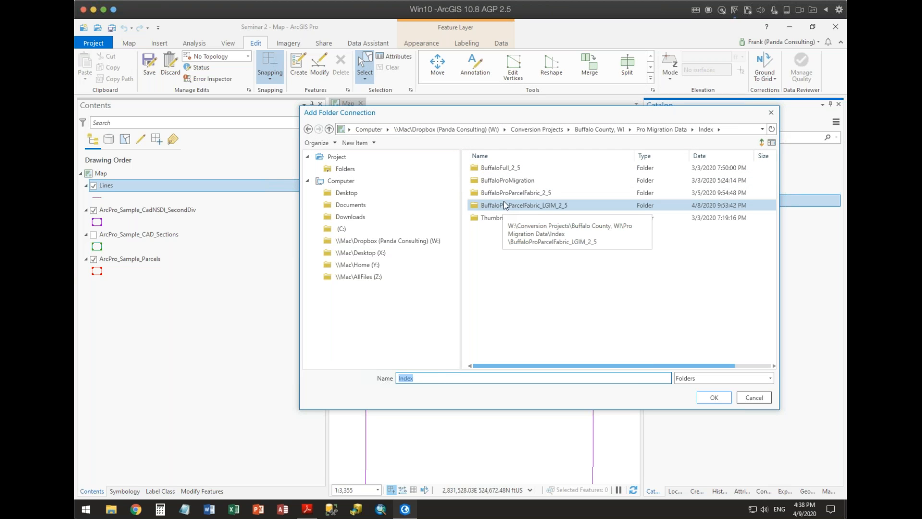
left_click(662, 130)
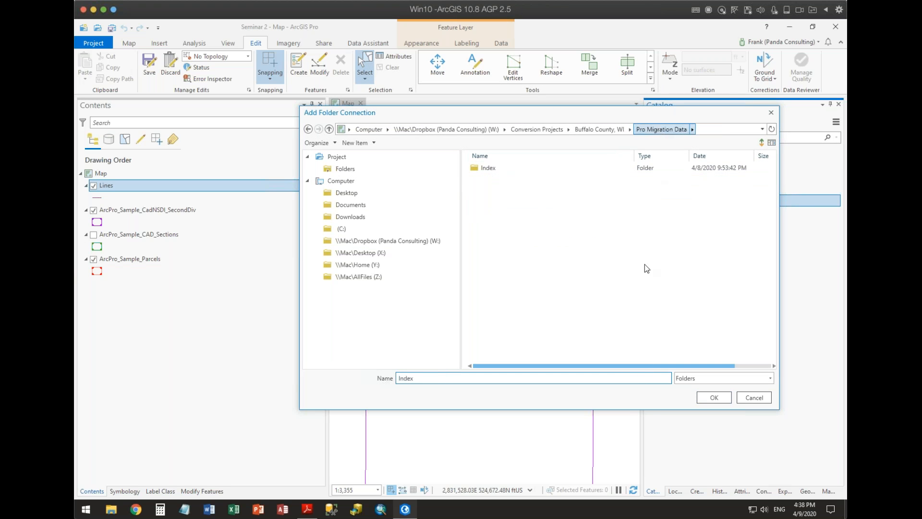
left_click(719, 397)
Expand the project's connected folders and remove the Index folder connection.
left_click(651, 201)
left_click(659, 212)
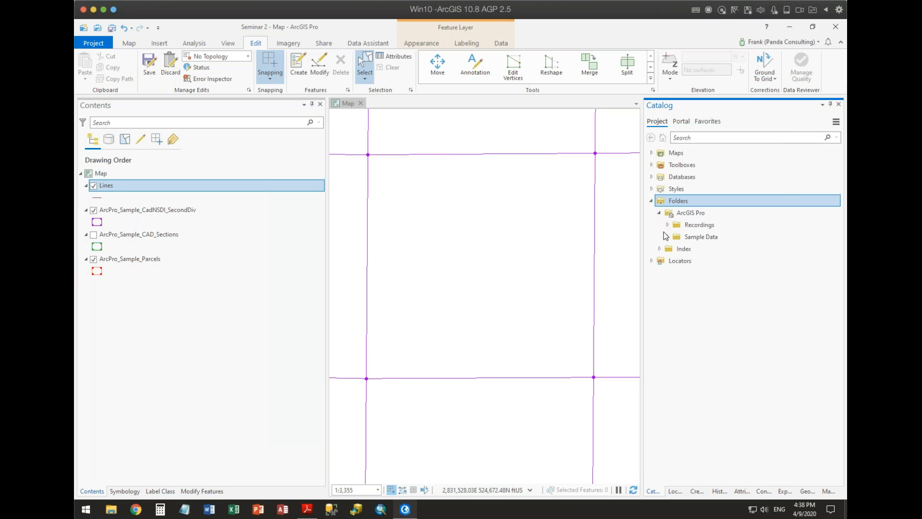
left_click(661, 213)
left_click(659, 224)
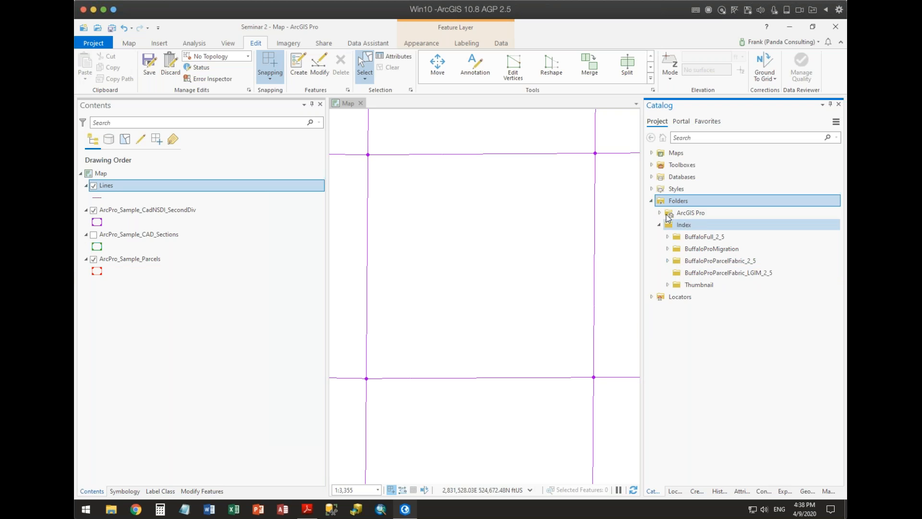
right_click(681, 225)
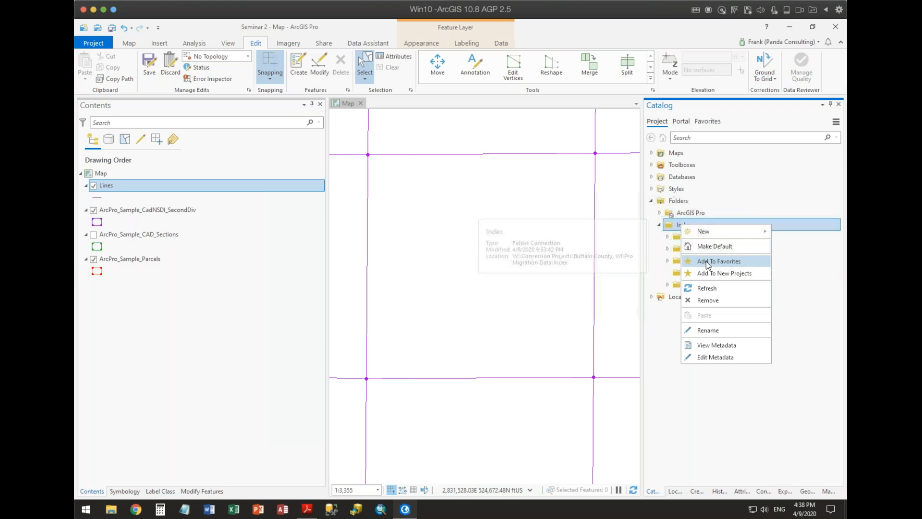
left_click(708, 300)
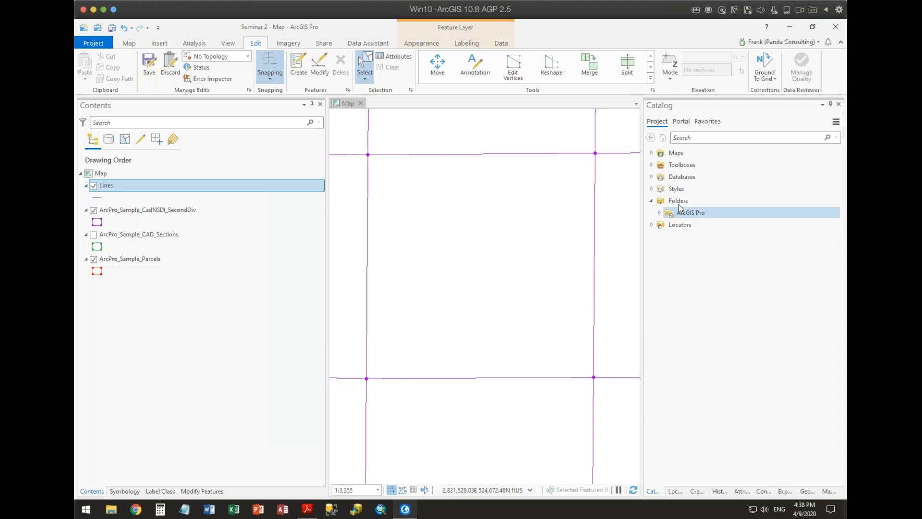
Add a folder connection to Pro Migration Data under W:\Conversion Projects\Buffalo County, WI.
right_click(678, 204)
left_click(694, 214)
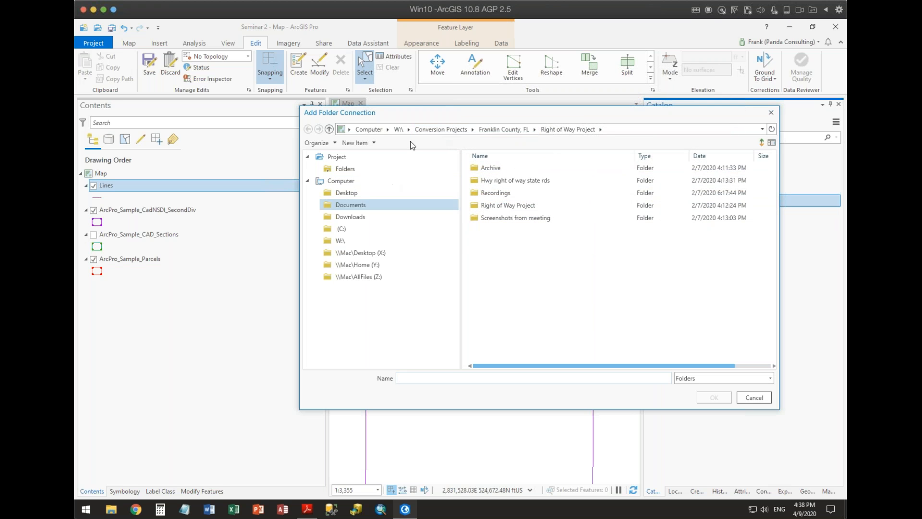
left_click(437, 129)
double_click(505, 192)
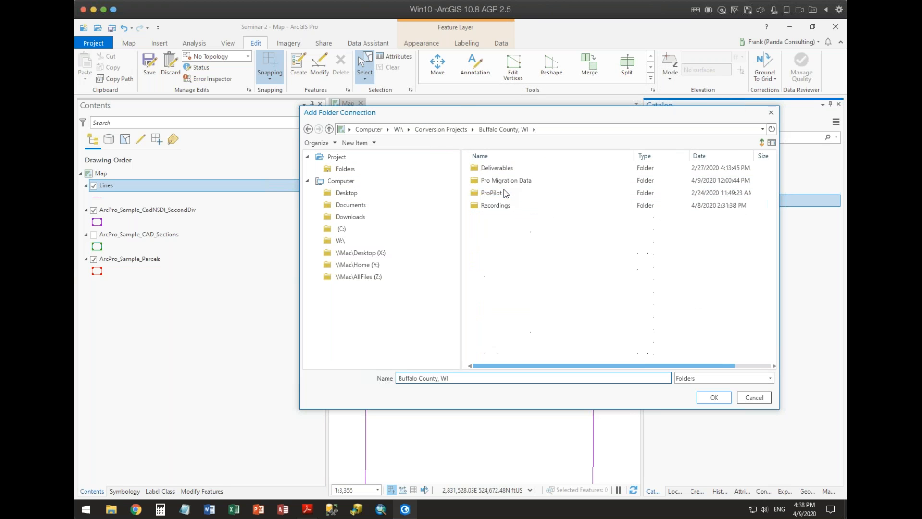
double_click(503, 183)
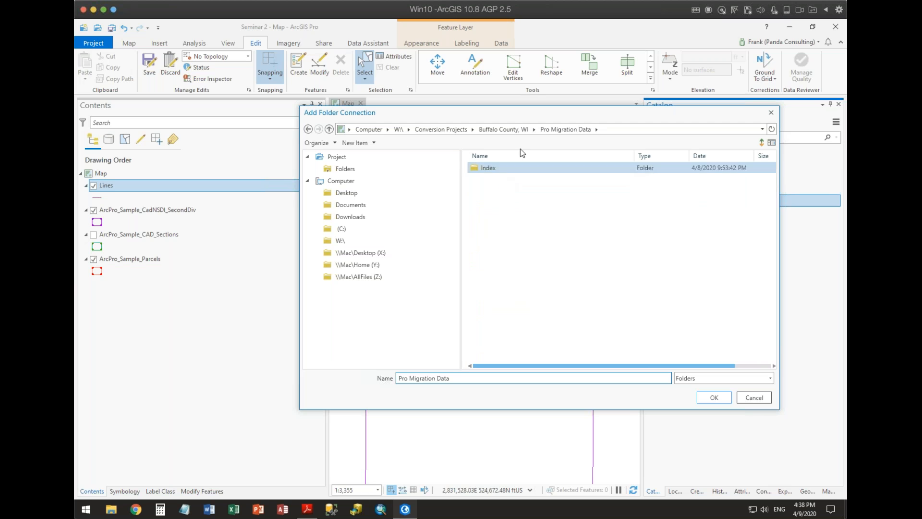
left_click(523, 130)
left_click(502, 181)
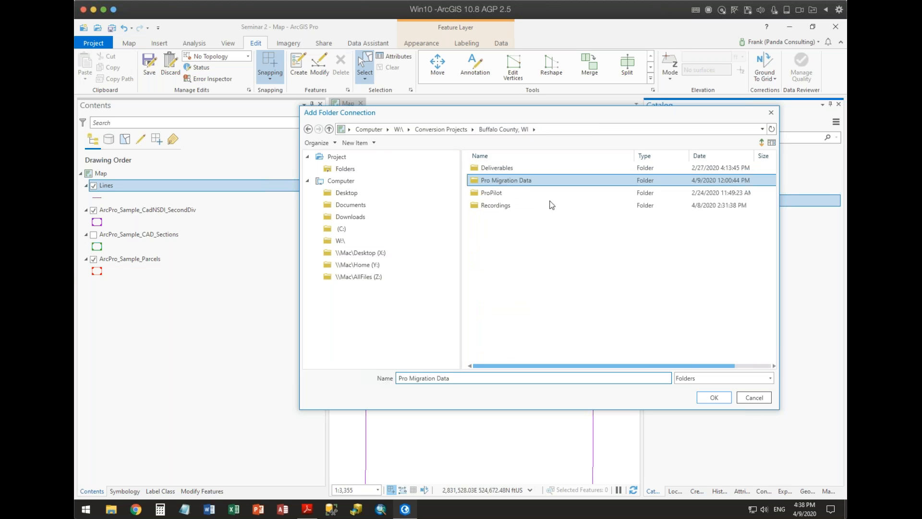
left_click(713, 396)
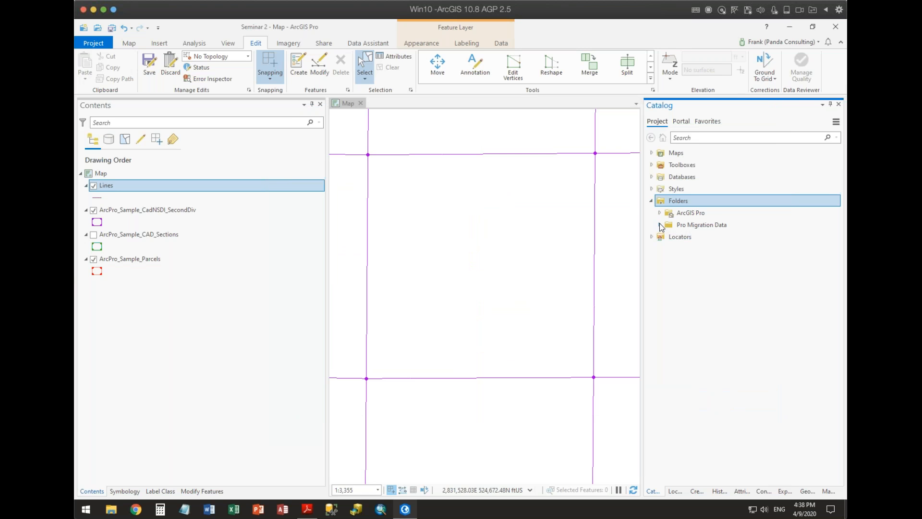
Expand the Pro Migration Data connection and add Buffalo_Pro_PF.gdb to the project's databases.
left_click(659, 224)
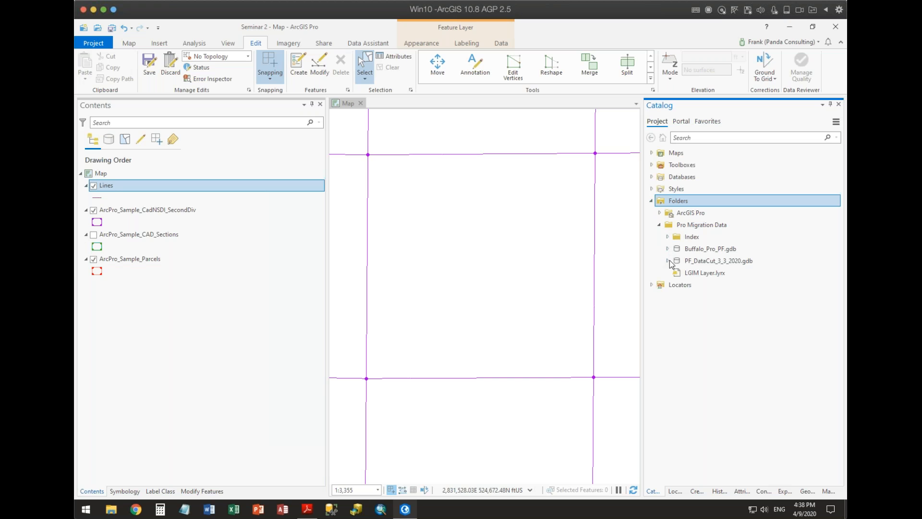
left_click(667, 249)
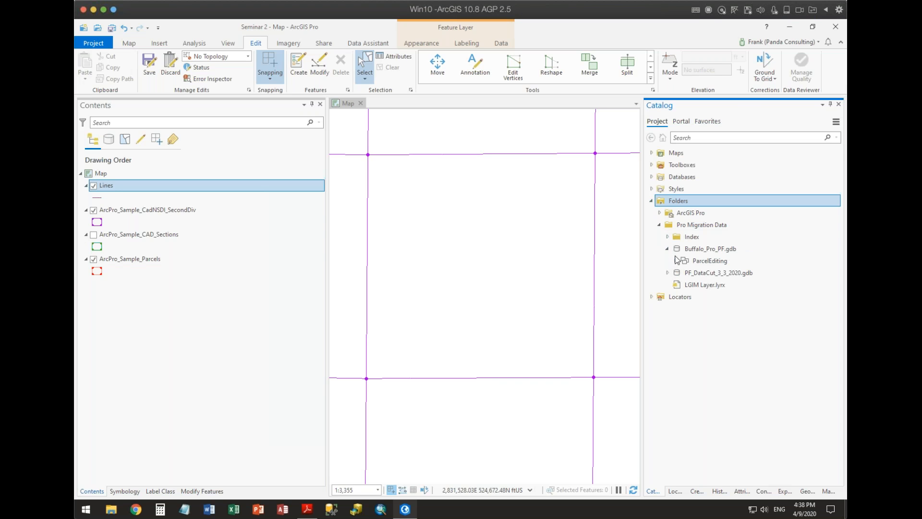
left_click(682, 251)
right_click(681, 252)
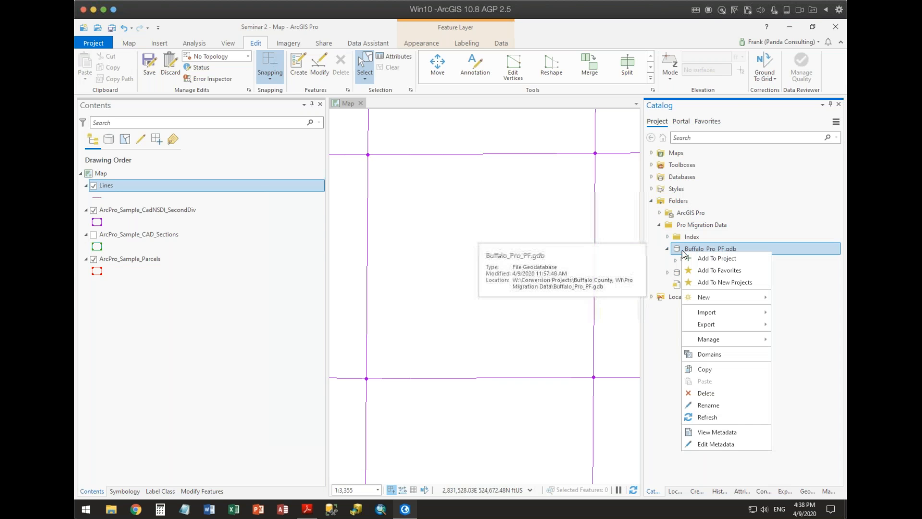
left_click(707, 260)
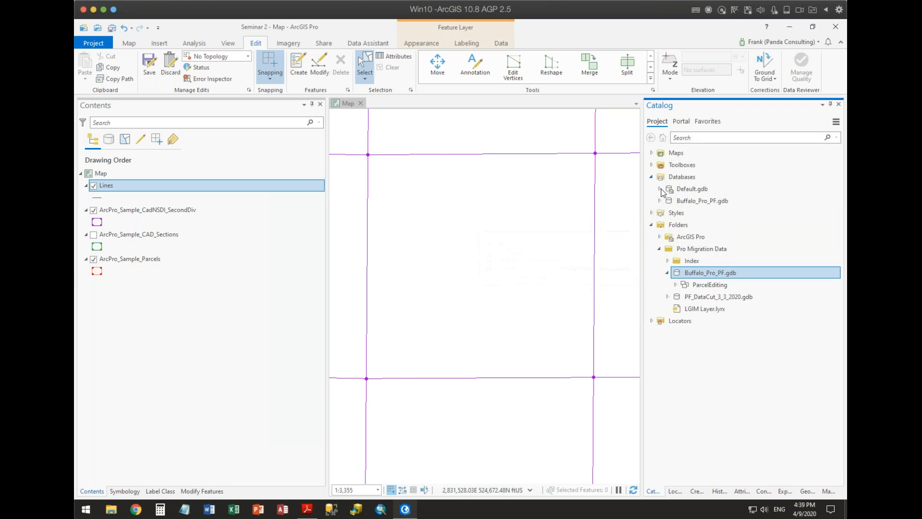
Expand the ParcelEditing dataset in the project's Buffalo_Pro_PF.gdb and add ProParcelFabfric to a new map.
right_click(681, 204)
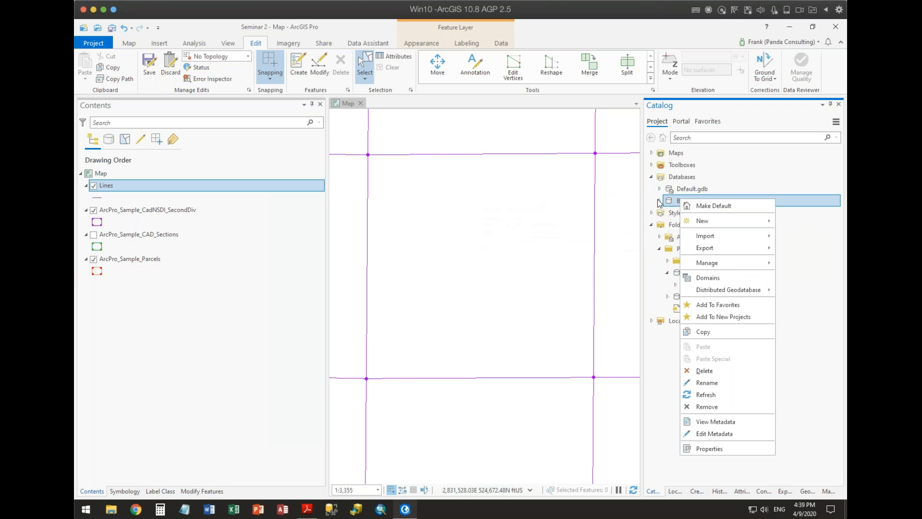
left_click(659, 200)
left_click(668, 213)
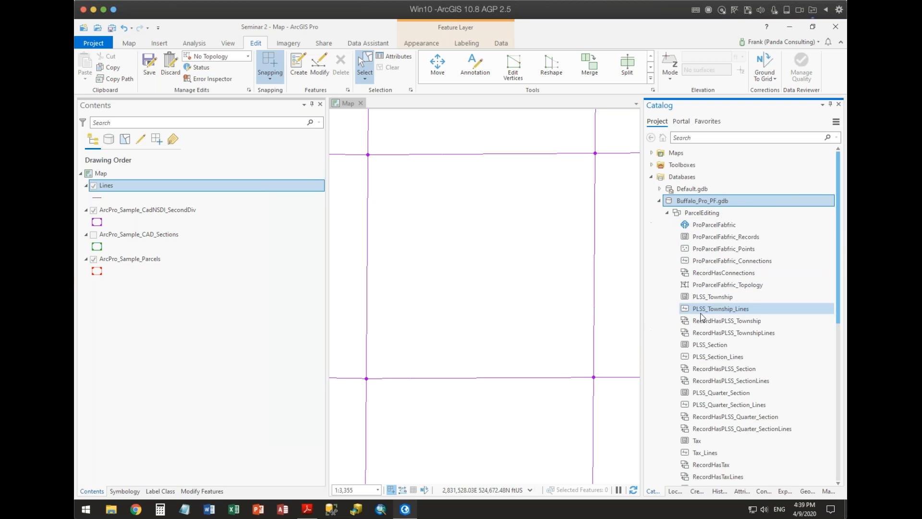
right_click(693, 369)
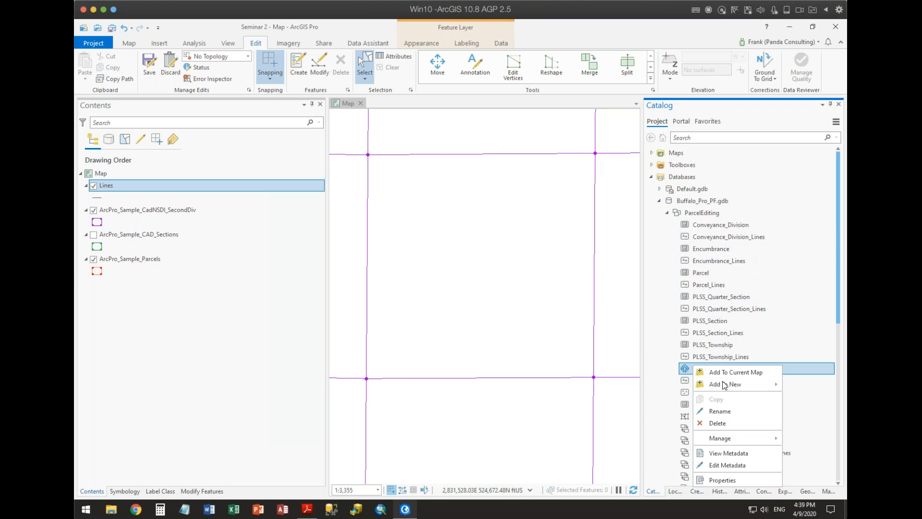
mouse_move(706, 384)
left_click(655, 384)
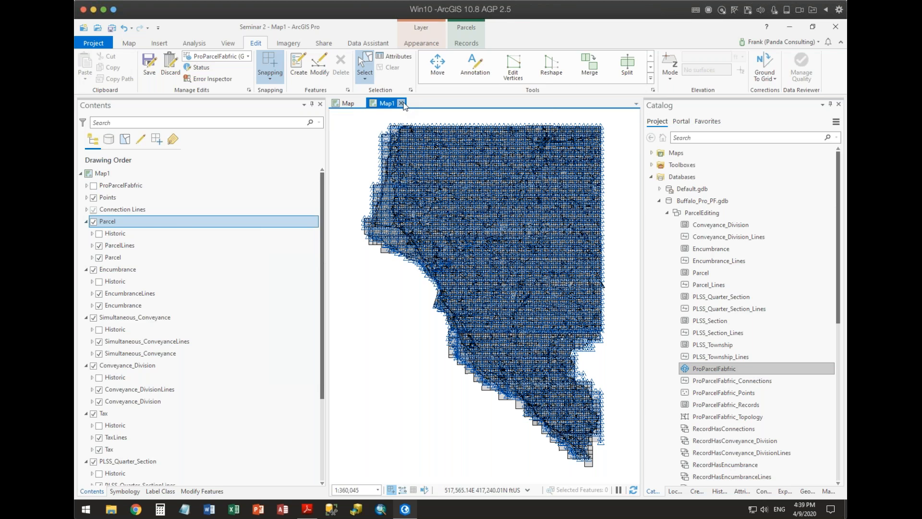
Close the Map1 parcel fabric view and launch another ArcGIS Pro session.
left_click(401, 104)
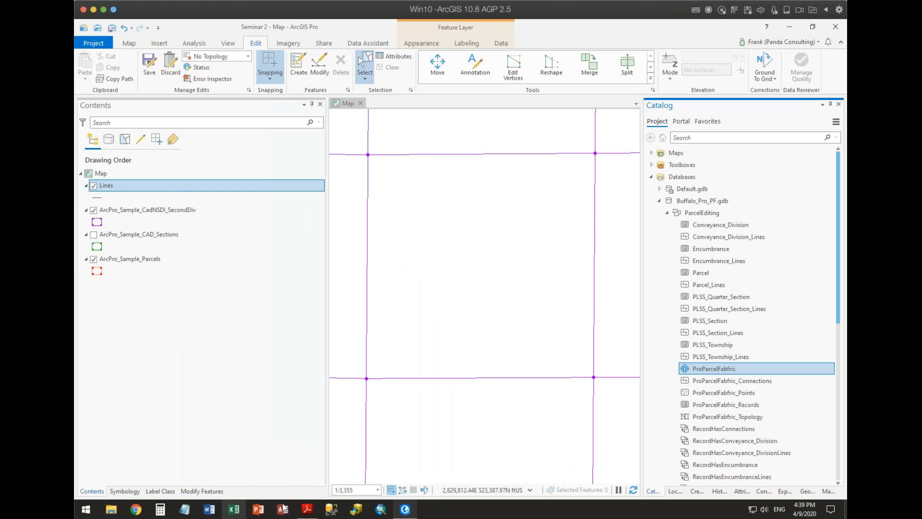
right_click(405, 508)
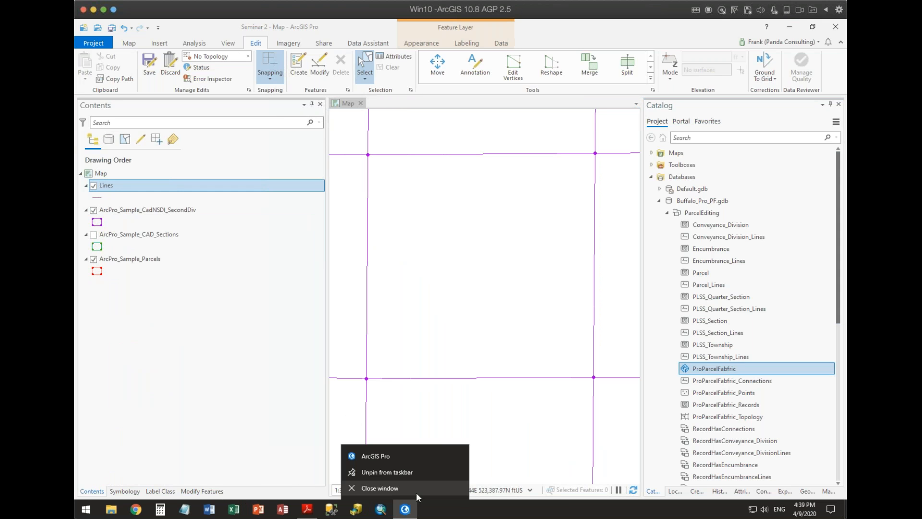
left_click(391, 460)
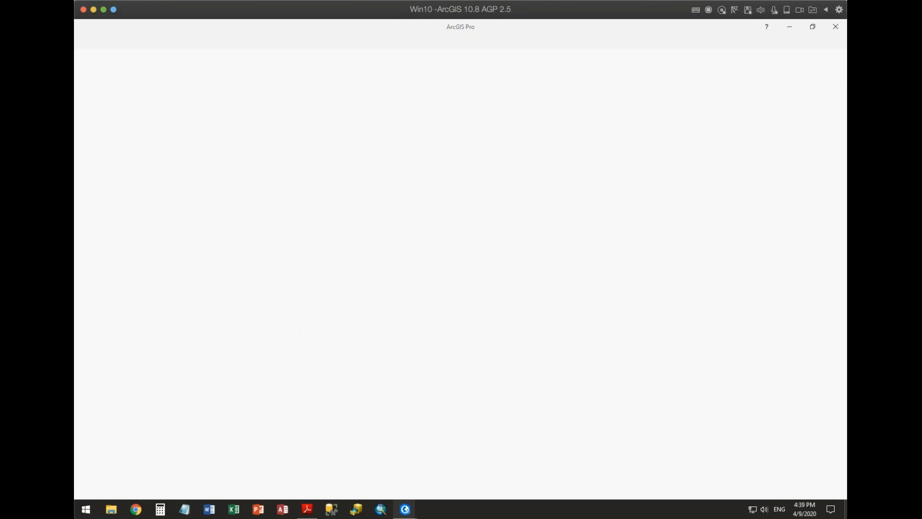
Open the existing project Union County Pro Parcel Fabric_2_5 from the Union County\Working folder on the W: drive.
left_click(165, 449)
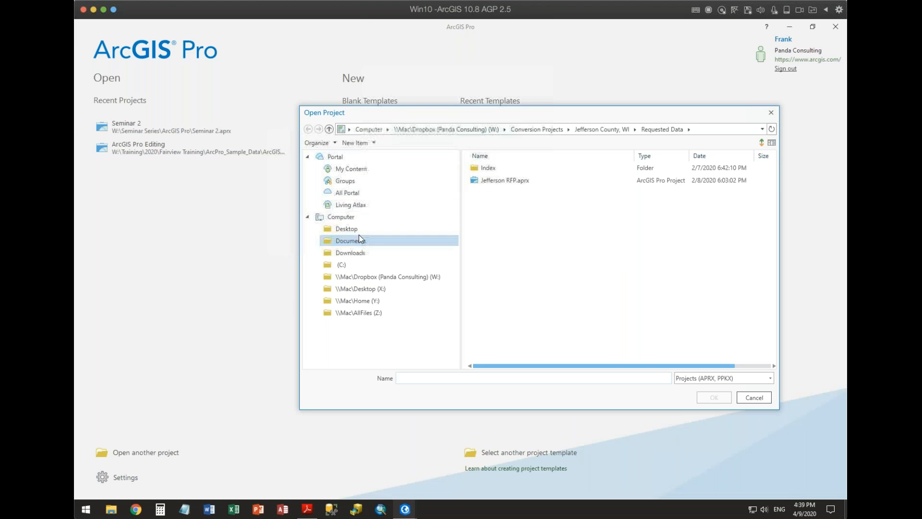
left_click(365, 276)
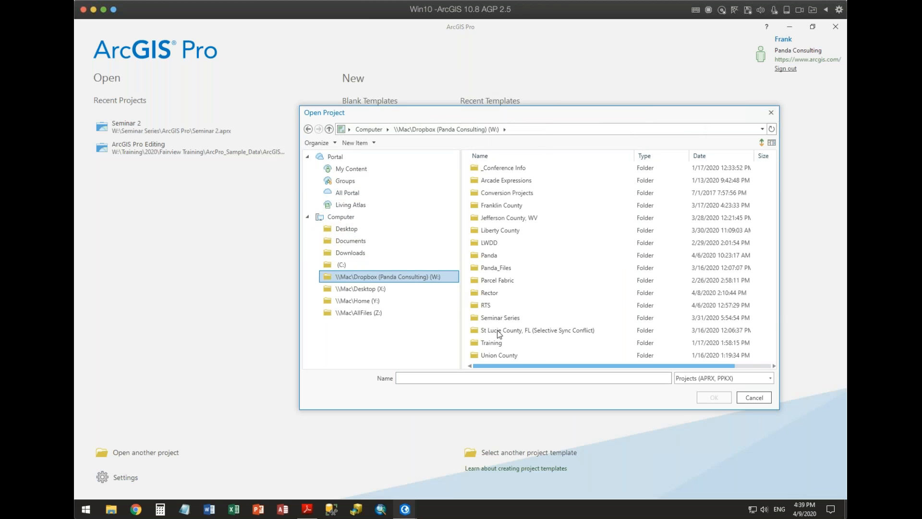
double_click(494, 353)
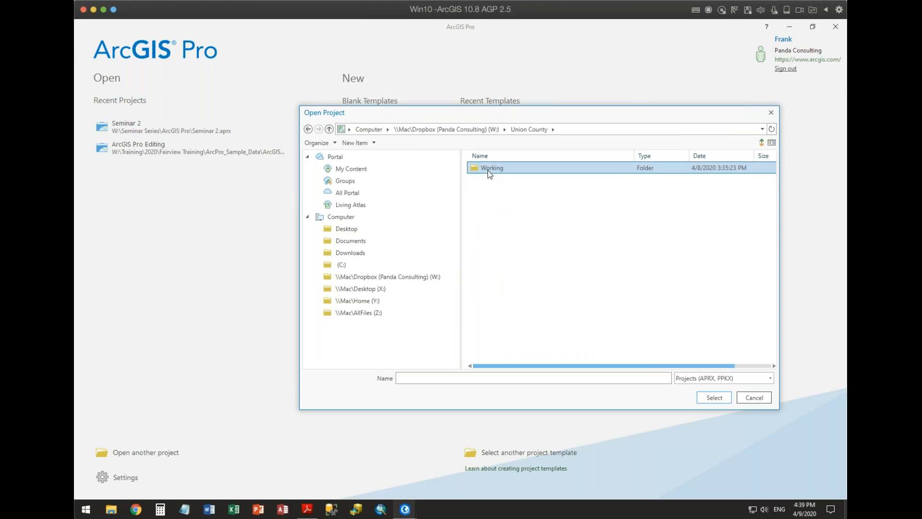
double_click(490, 166)
double_click(531, 307)
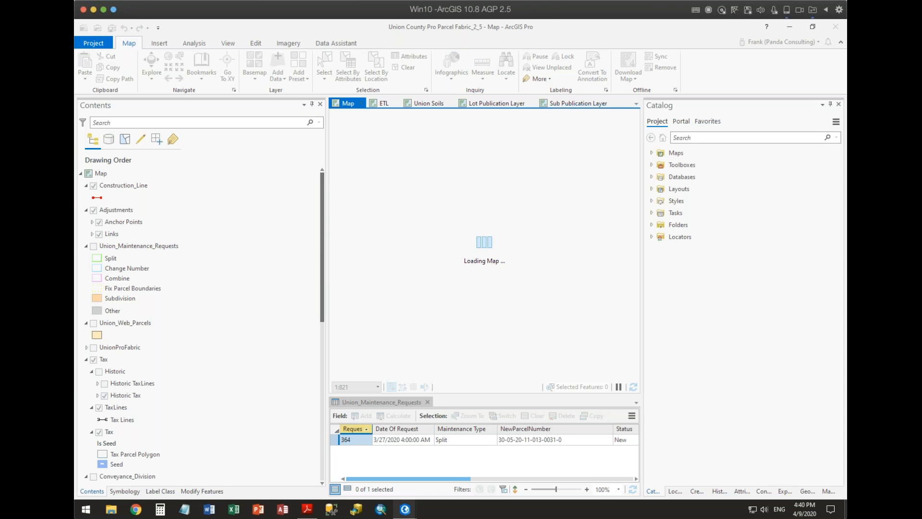
Look through the project's ETL, Union Soils and Lot Publication Layer maps.
left_click(376, 106)
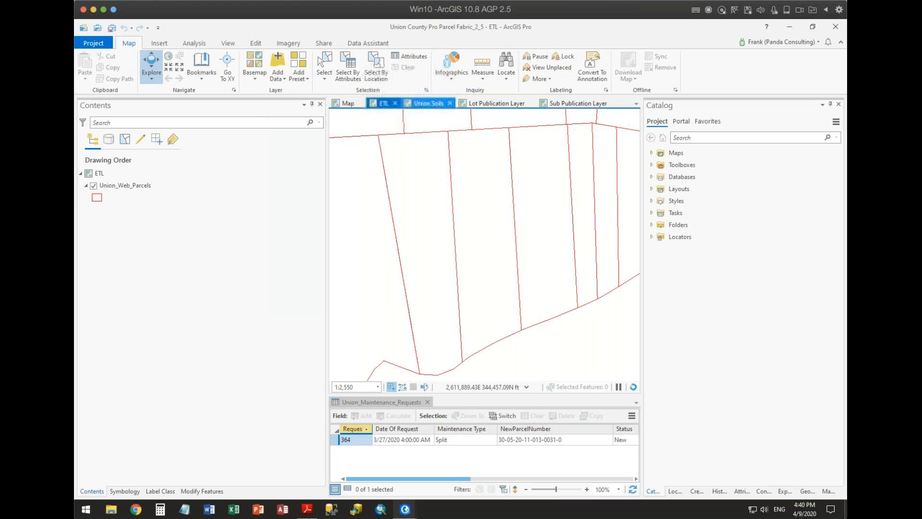
left_click(430, 104)
left_click(490, 107)
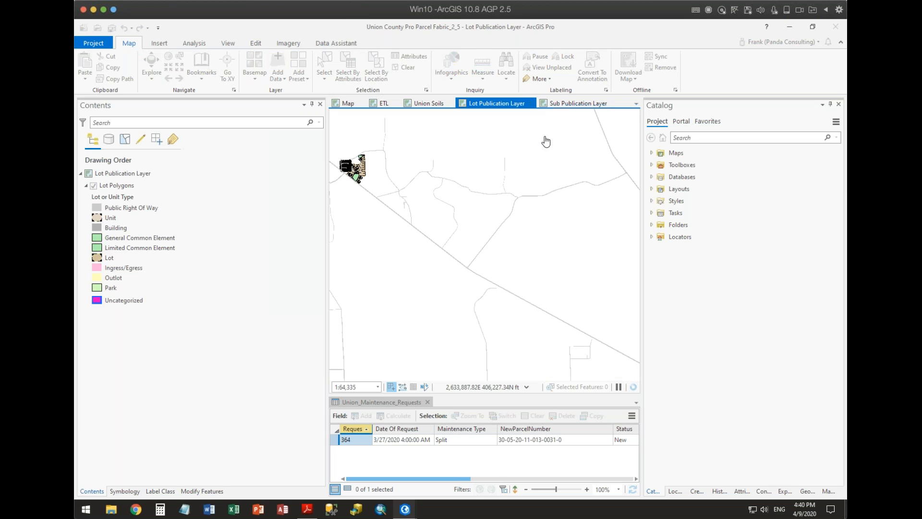
View the Sub Publication Layer map and close the Union County project without saving its changes.
left_click(563, 107)
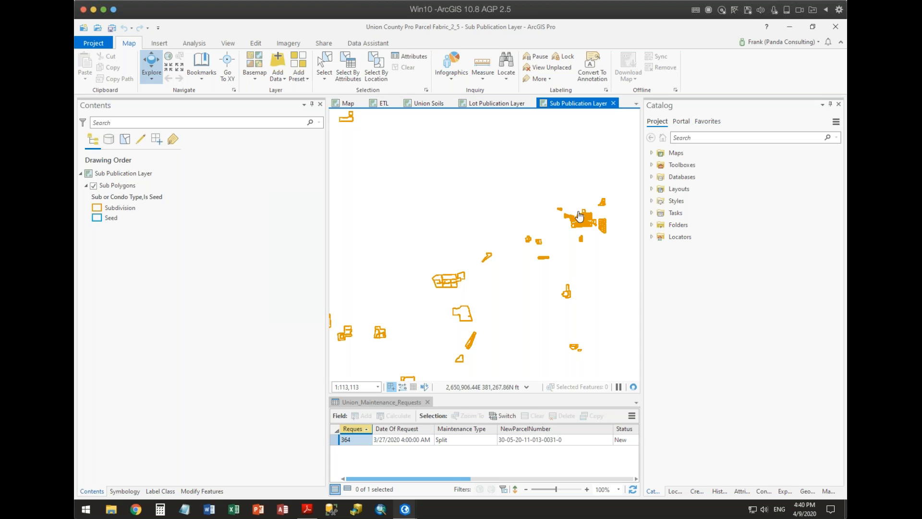
left_click(839, 29)
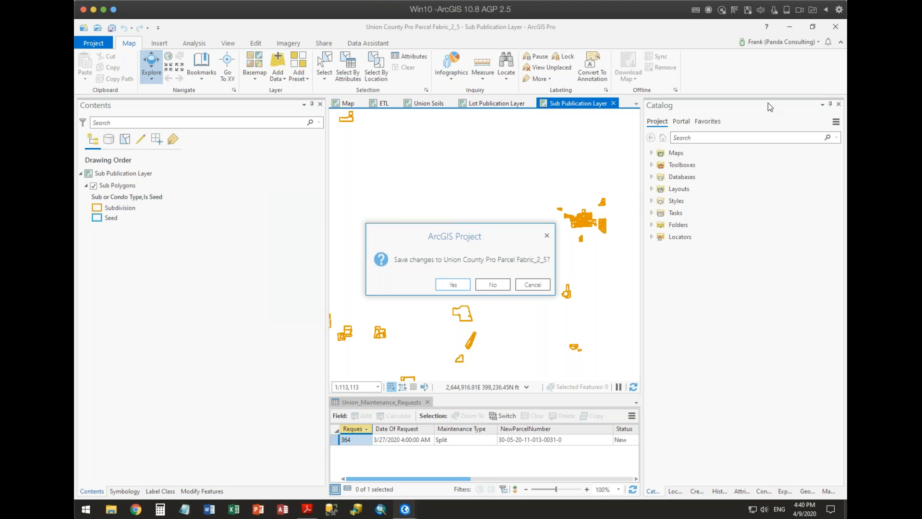
left_click(494, 286)
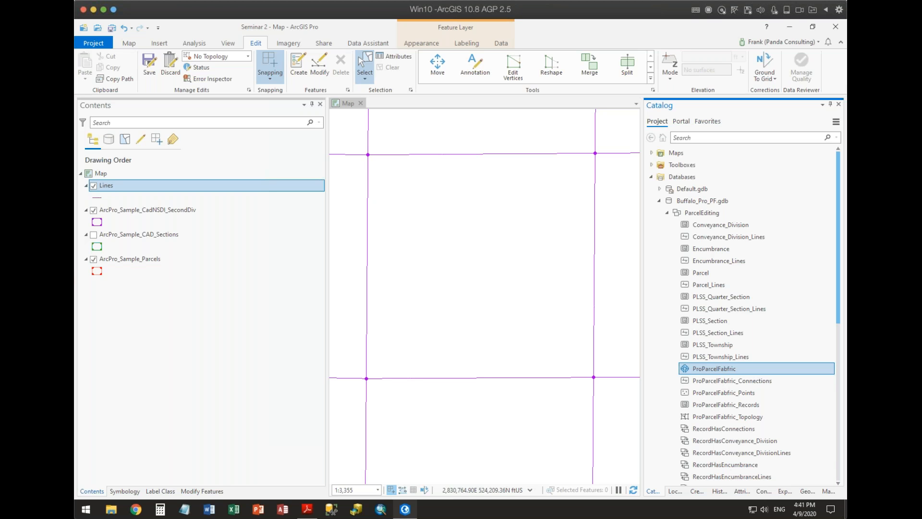
Add a new map to the Seminar 2 project and rename it Publication.
left_click(158, 43)
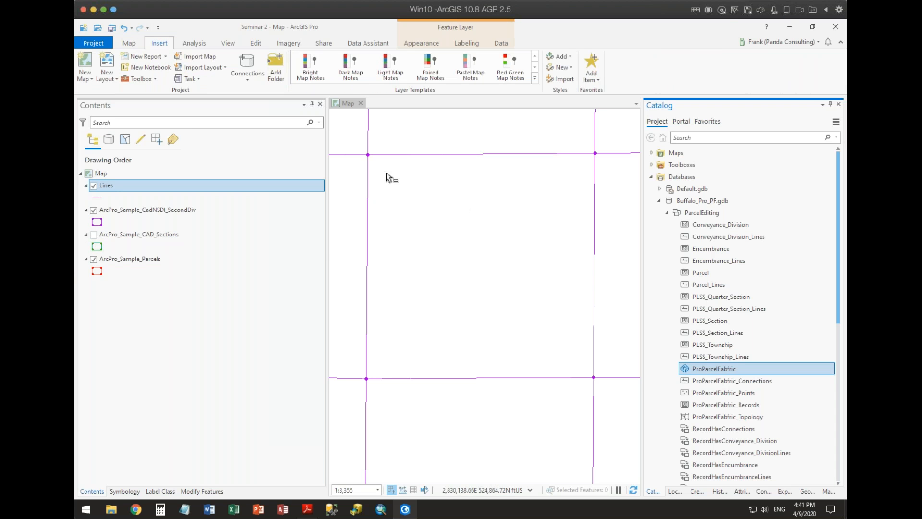
left_click(85, 67)
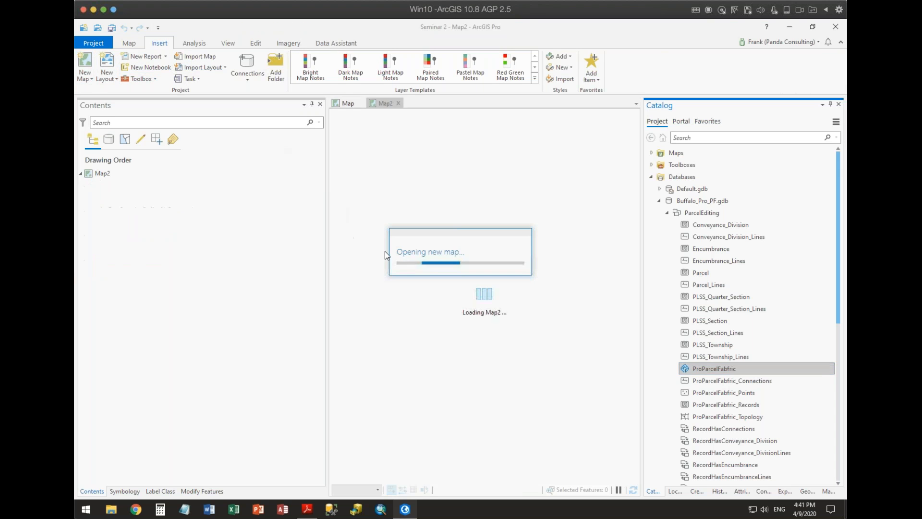
left_click(102, 173)
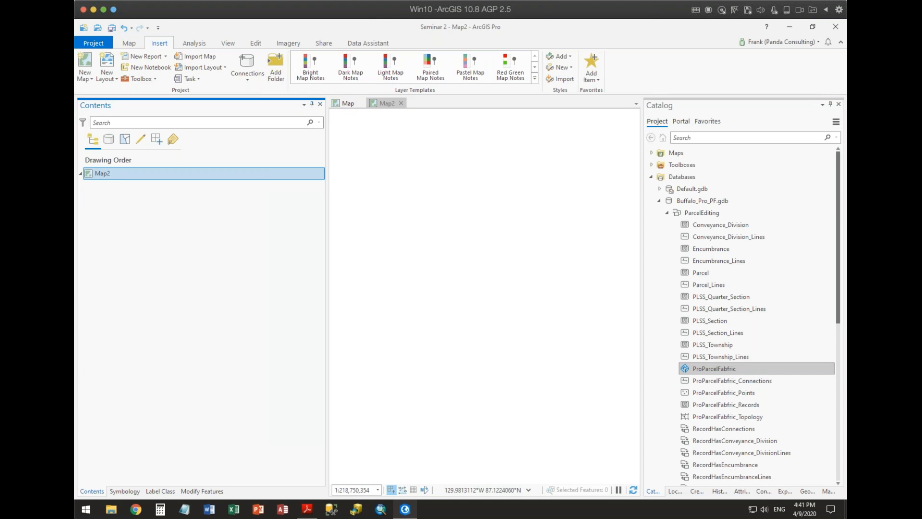
right_click(106, 173)
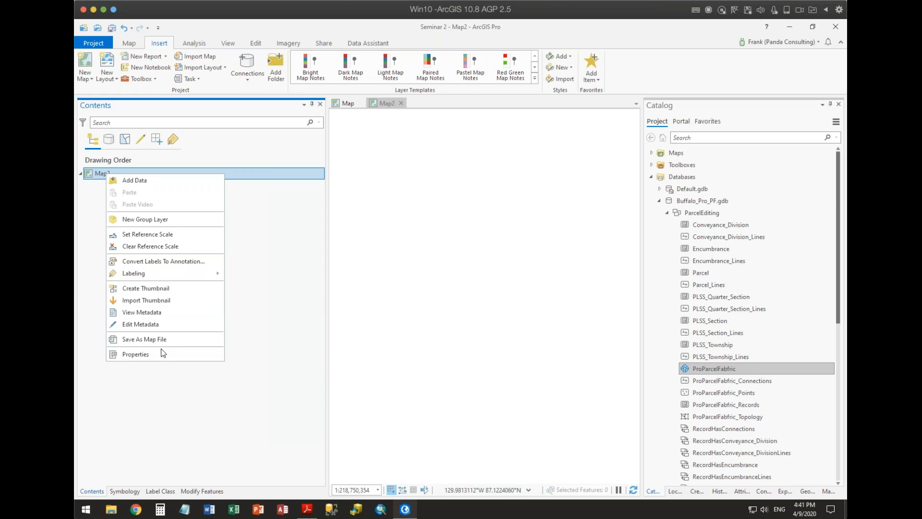
left_click(144, 354)
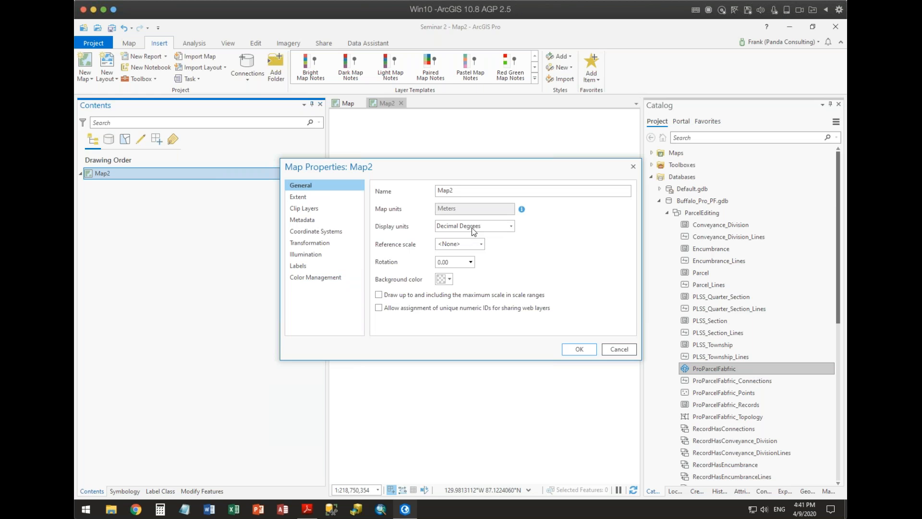
double_click(464, 191)
type("Publication")
left_click(575, 349)
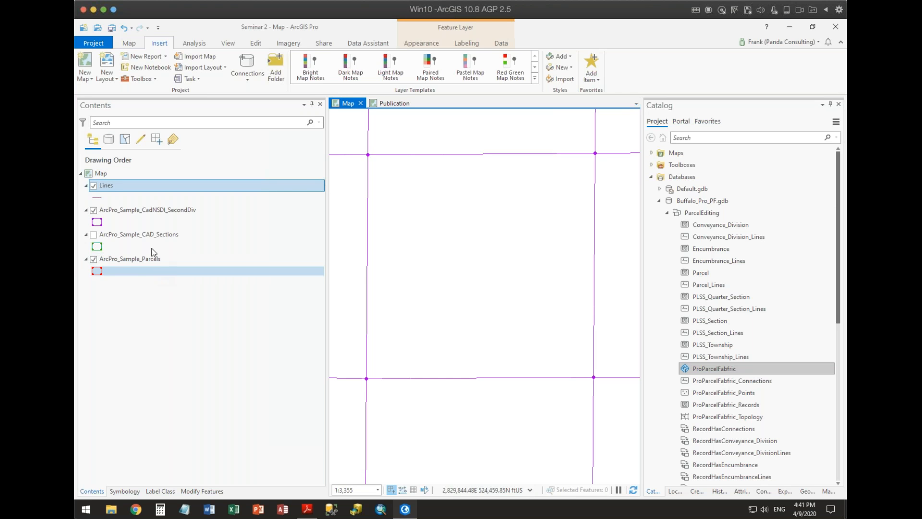
Copy the ArcPro_Sample_CAD_Sections layer from Map into the Publication map and make it visible.
right_click(140, 234)
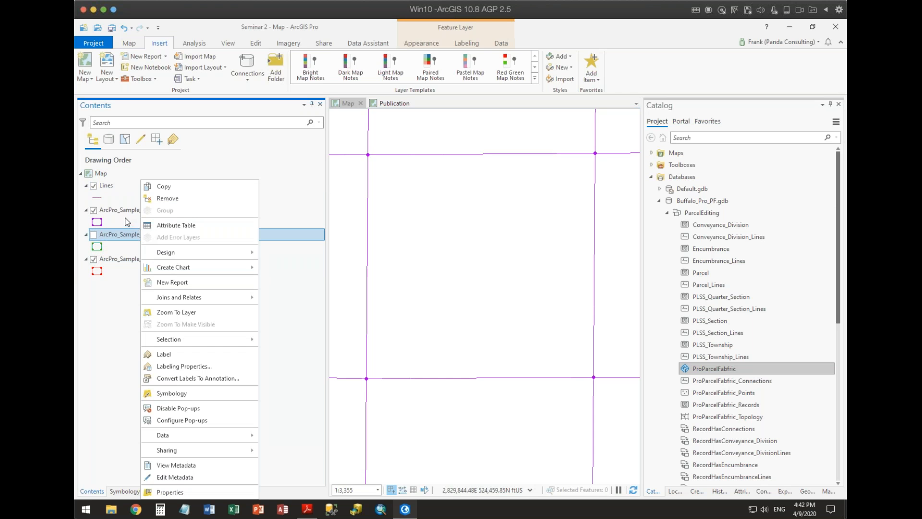
left_click(167, 185)
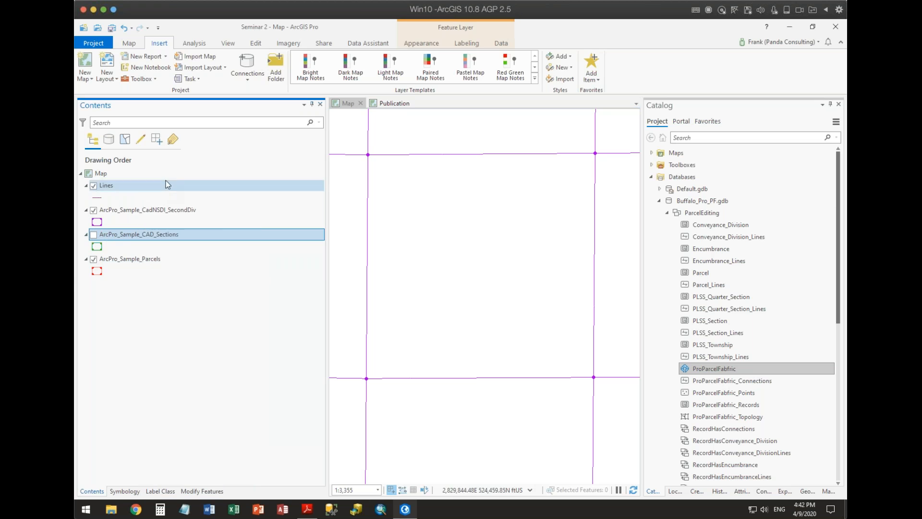
left_click(393, 103)
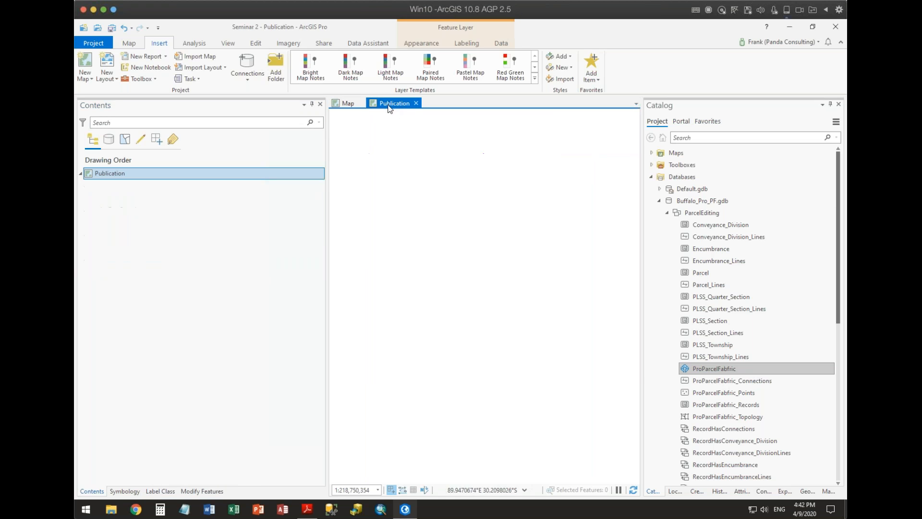
right_click(101, 181)
left_click(121, 195)
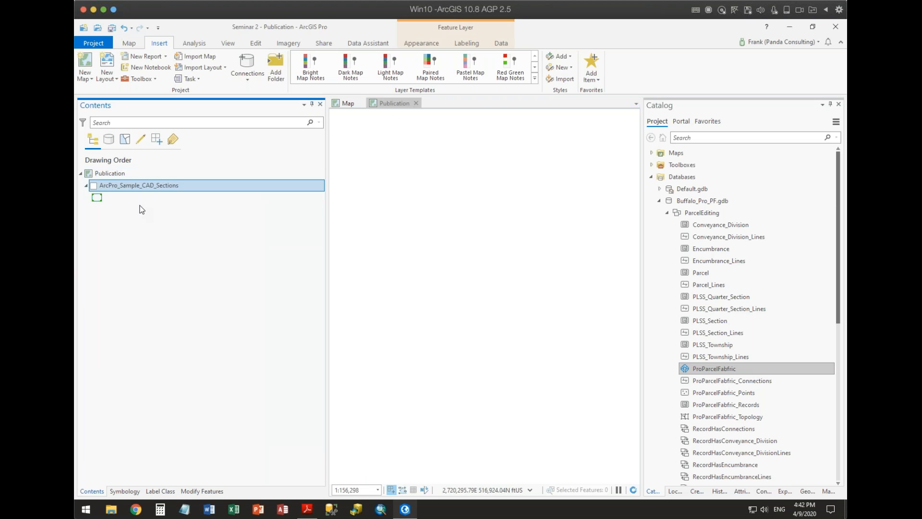
left_click(94, 186)
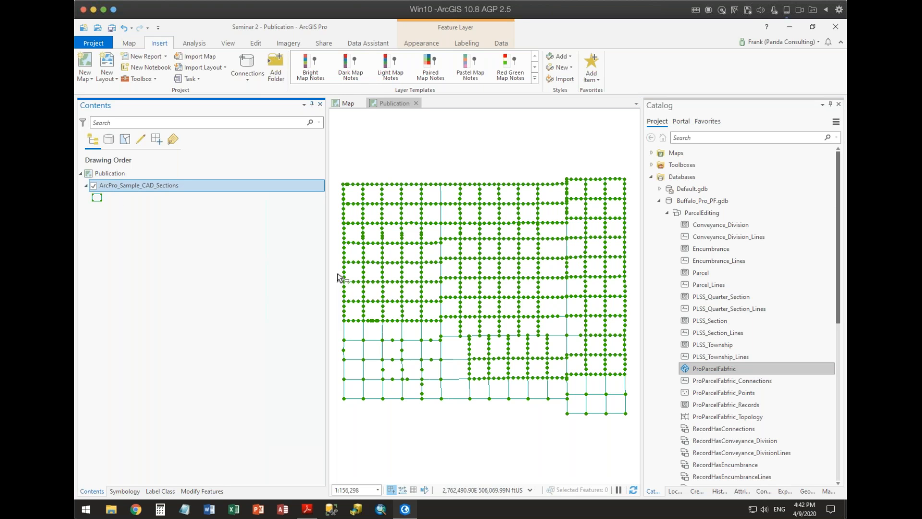
Open the field design of ArcPro_Sample_CAD_Sections in Publication and hide the FID, Shape and OBJECTID fields.
right_click(146, 187)
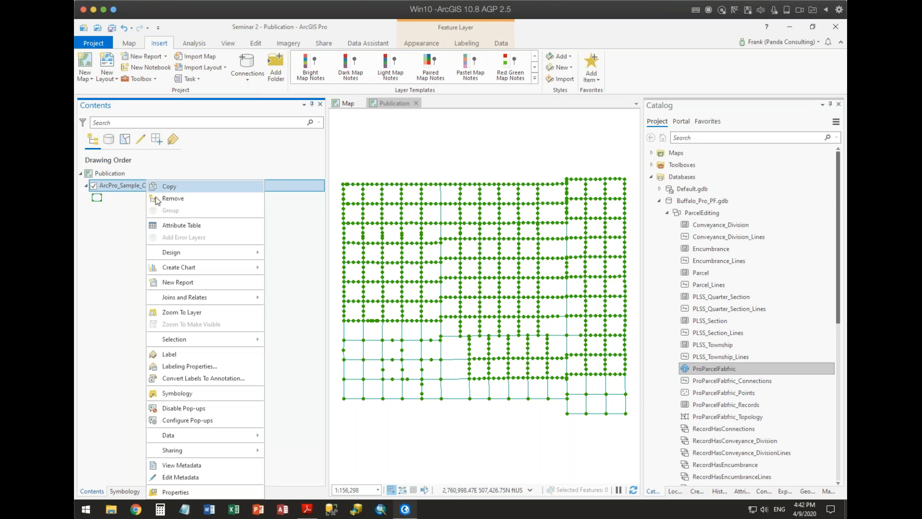
mouse_move(182, 253)
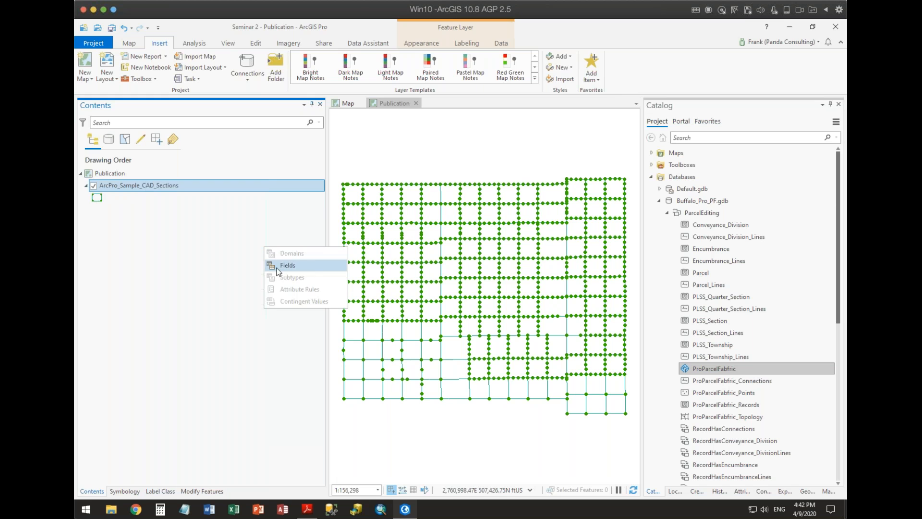
left_click(284, 265)
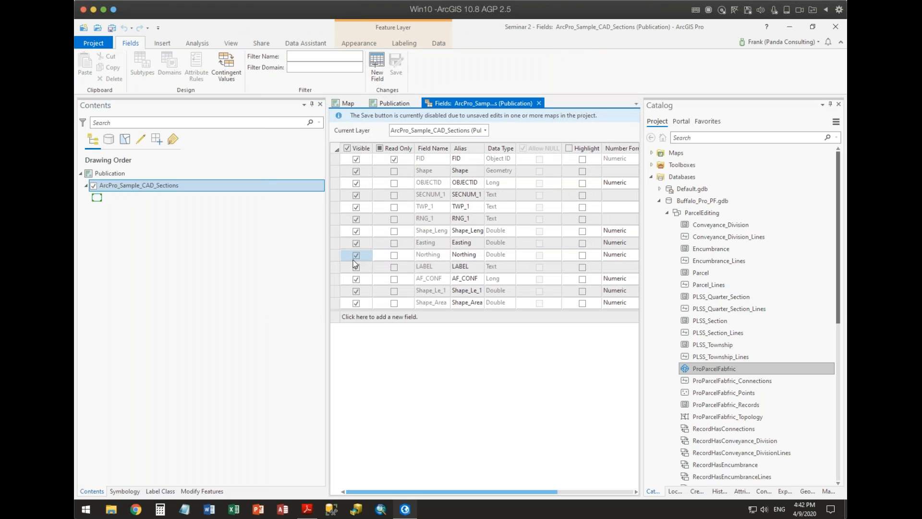
left_click(356, 159)
left_click(356, 171)
left_click(356, 184)
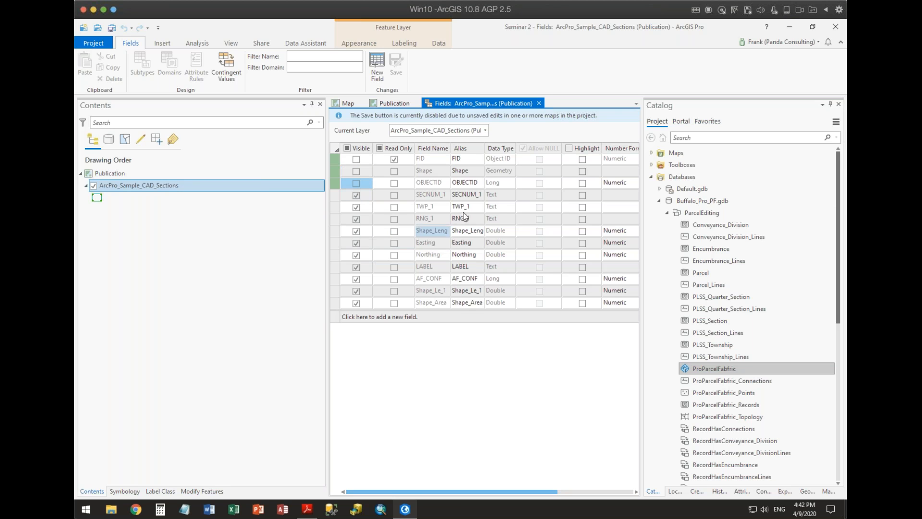
Set the aliases of SECNUM_1, TWP_1 and RNG_1 to Section, Township and Range.
left_click(475, 198)
left_click(476, 200)
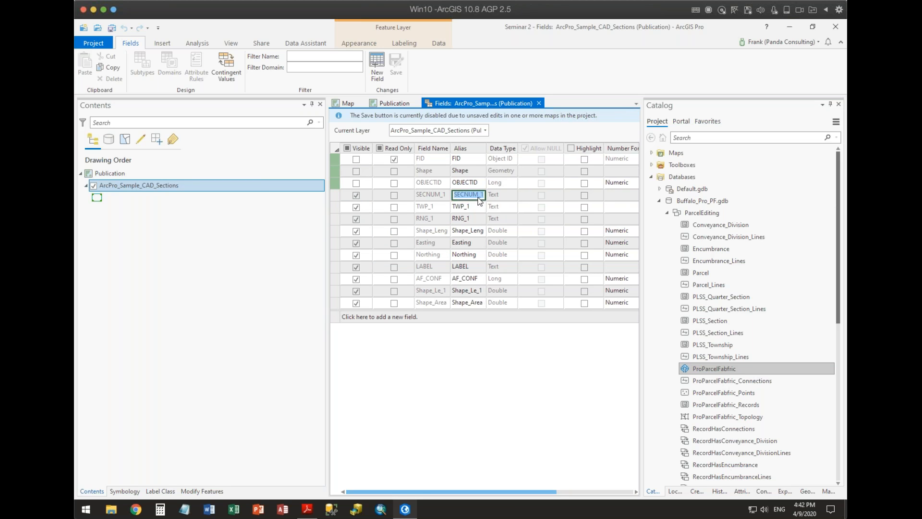
type("Sectu")
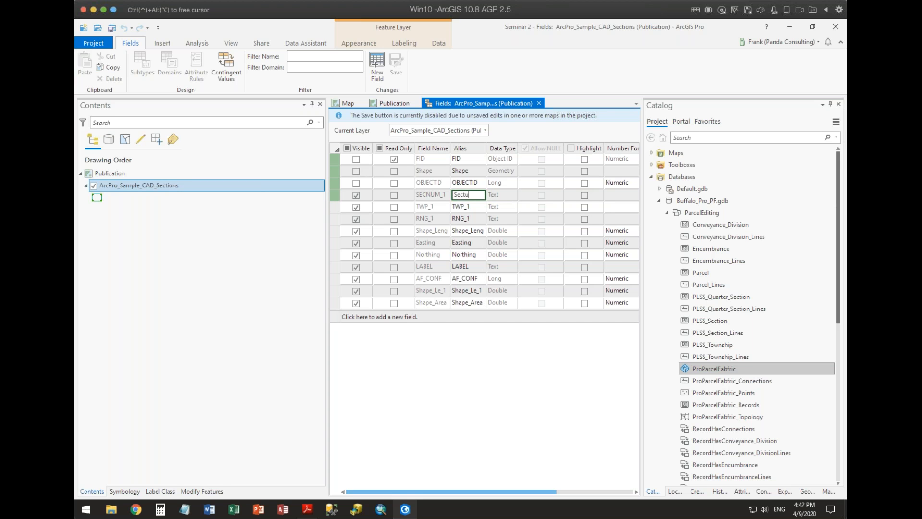
key("BackSpace")
type("ion")
left_click(483, 207)
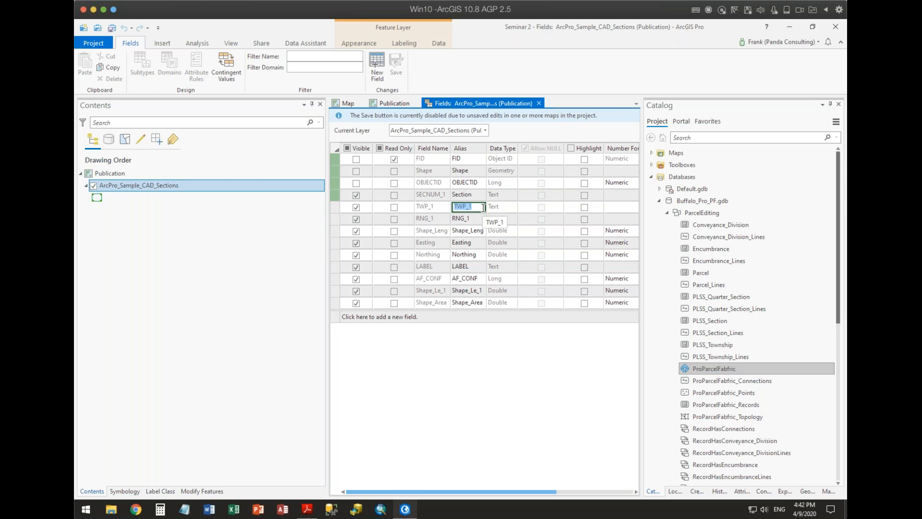
type("Township")
left_click(473, 219)
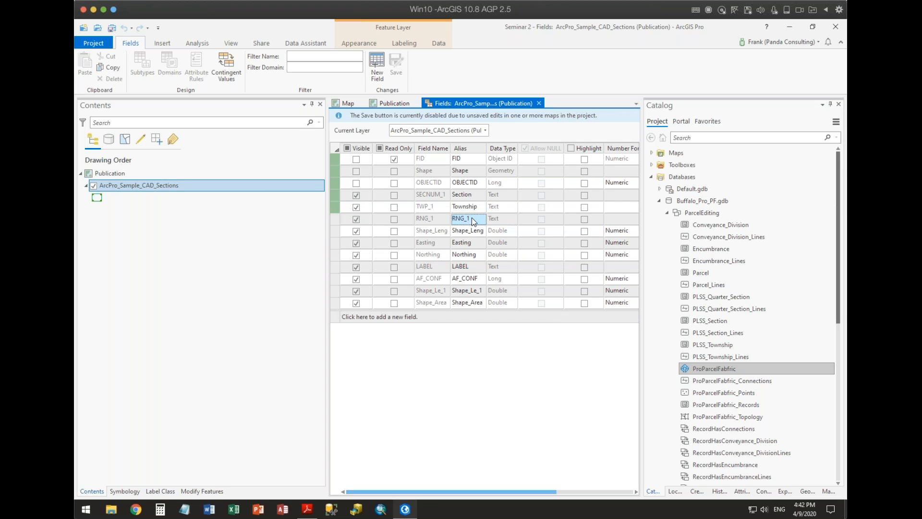
type("Rabnge")
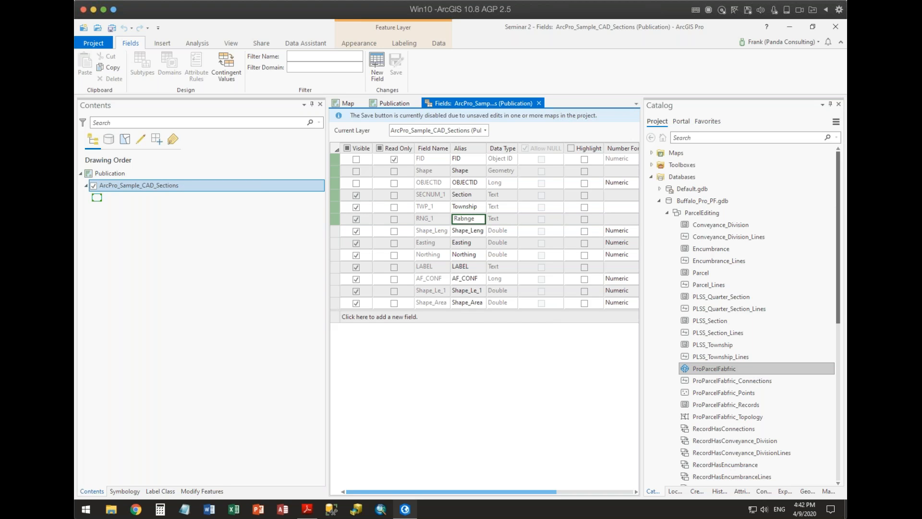
key("Delete")
key("Return")
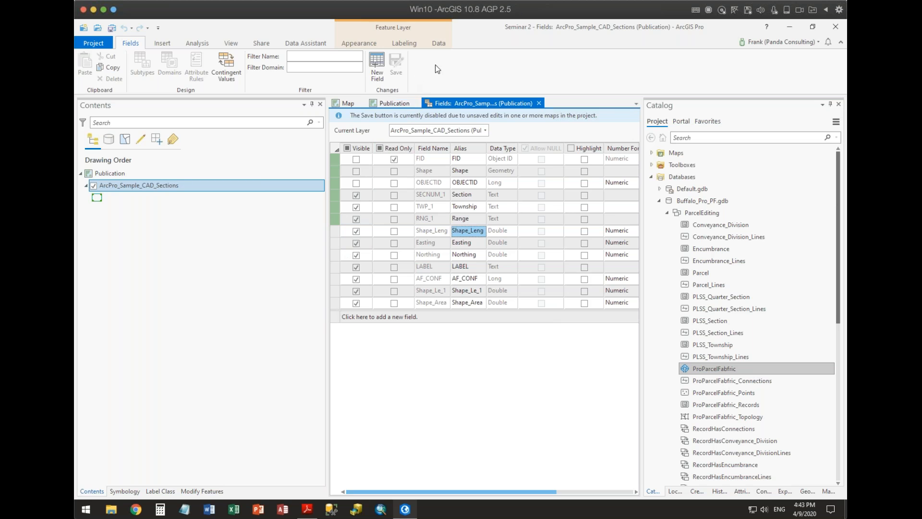
Resolve the pending edits in Map, save the field design changes of ArcPro_Sample_CAD_Sections and close its Fields view.
left_click(399, 101)
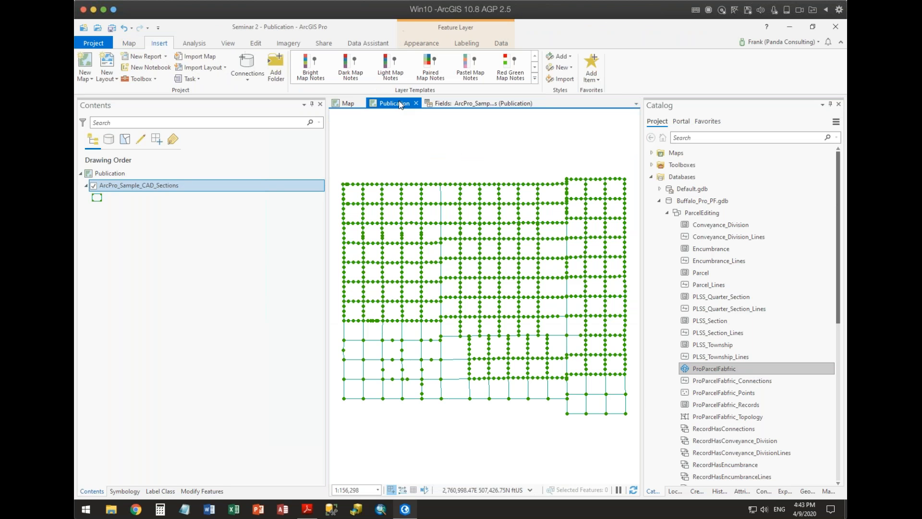
left_click(347, 102)
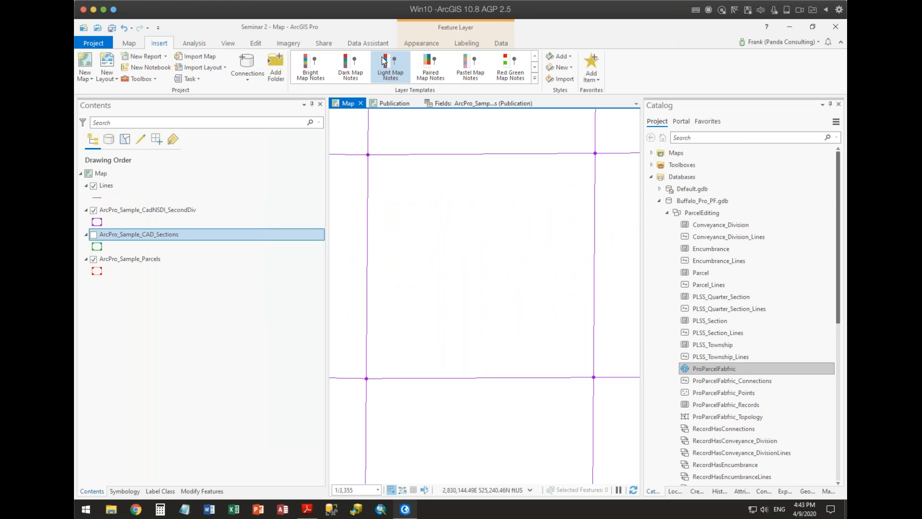
left_click(475, 103)
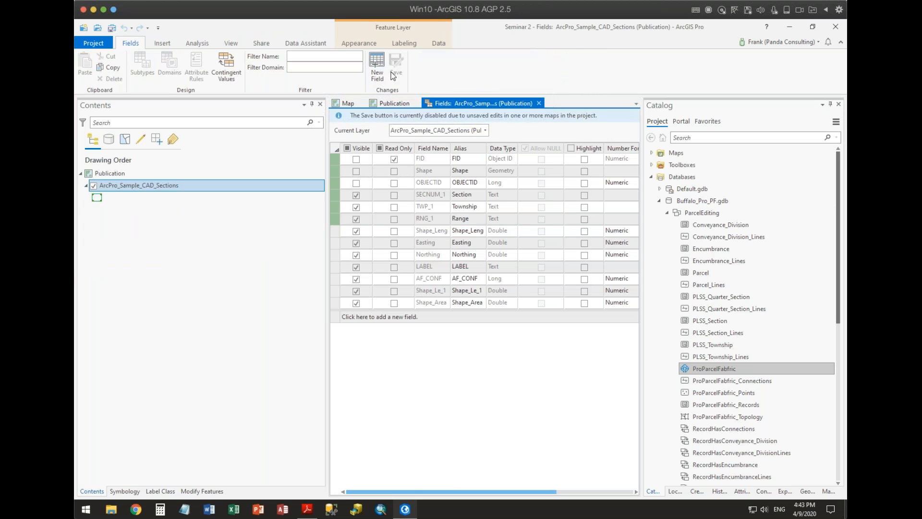
left_click(345, 105)
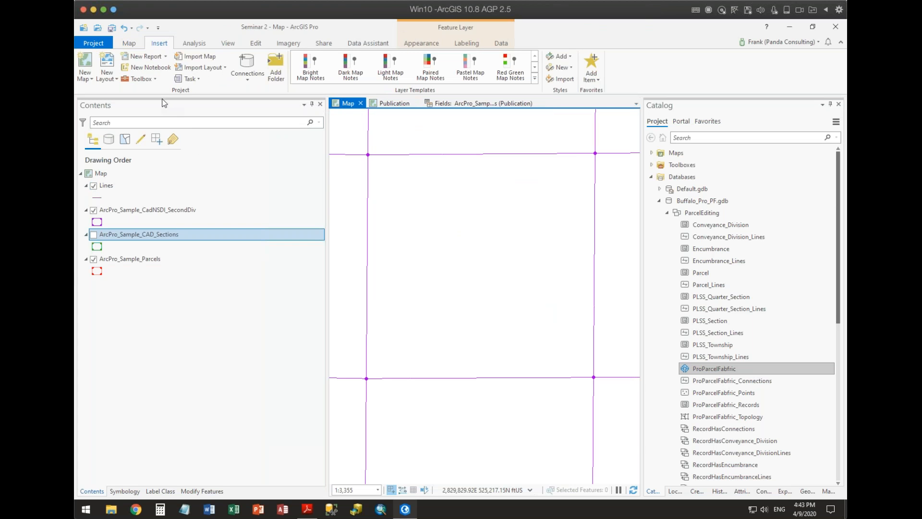
left_click(255, 43)
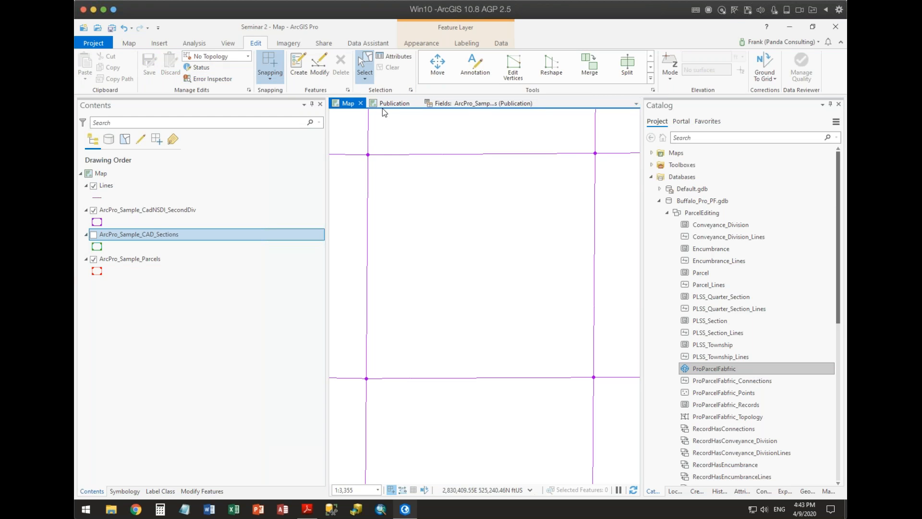
left_click(478, 108)
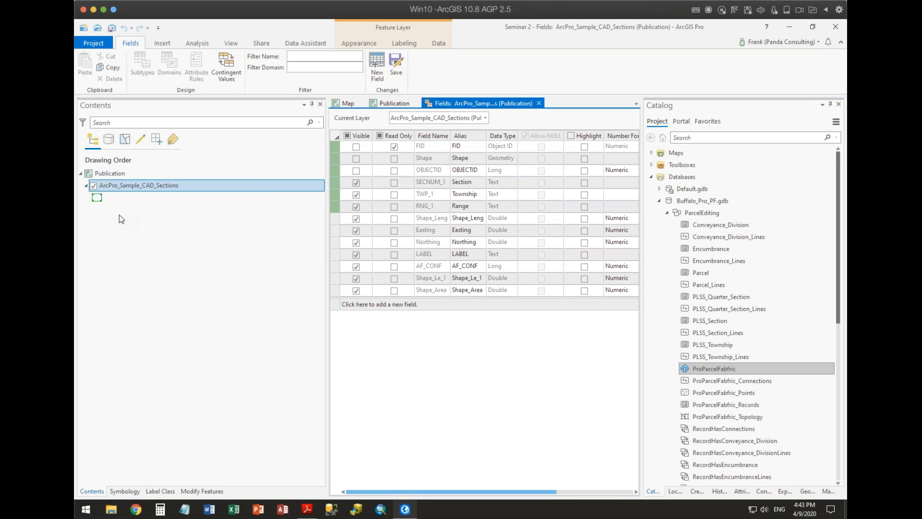
left_click(394, 64)
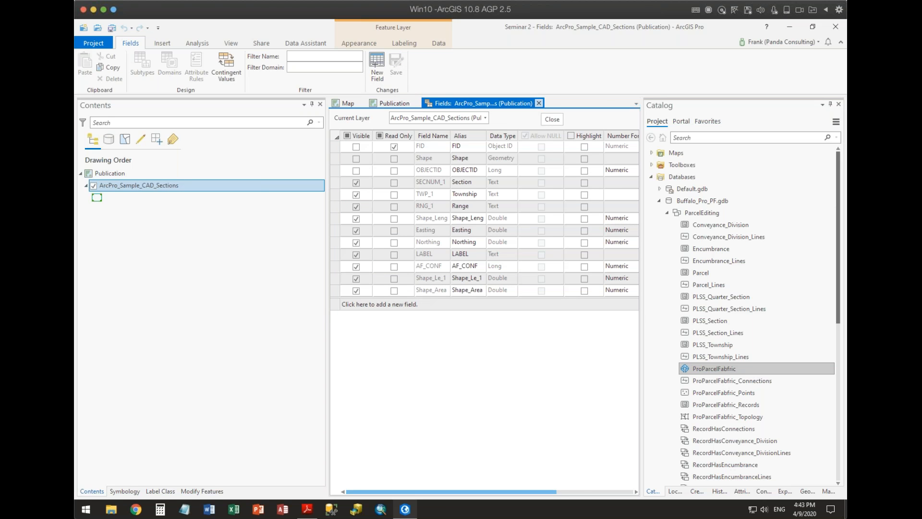
left_click(539, 103)
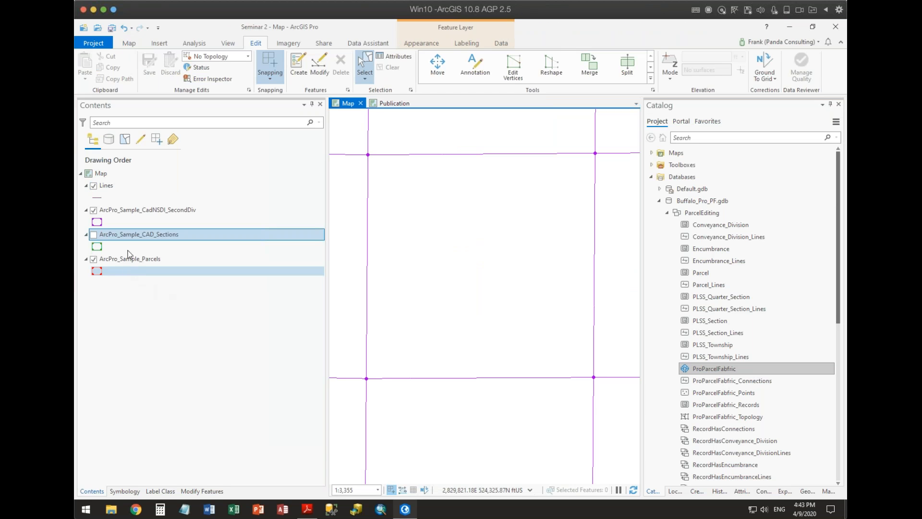
Open the attribute table of ArcPro_Sample_CAD_Sections in the Publication map to check its fields.
left_click(402, 103)
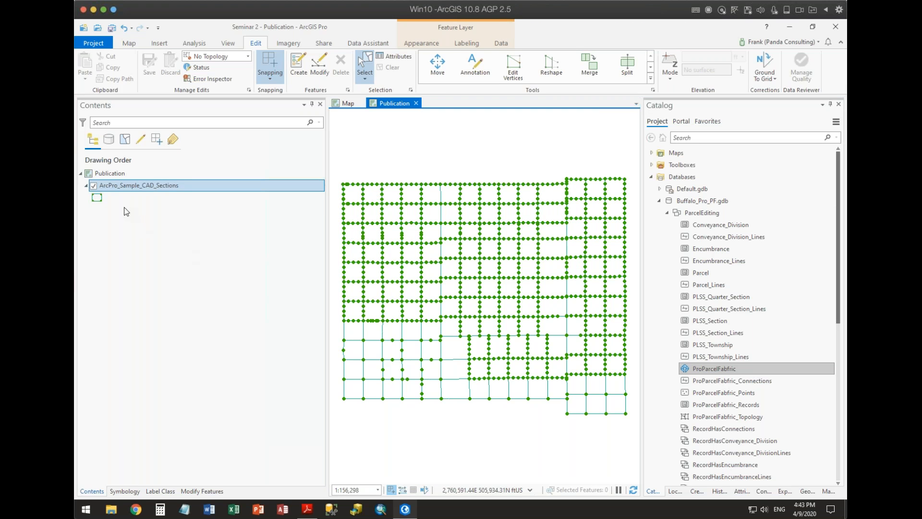
right_click(149, 185)
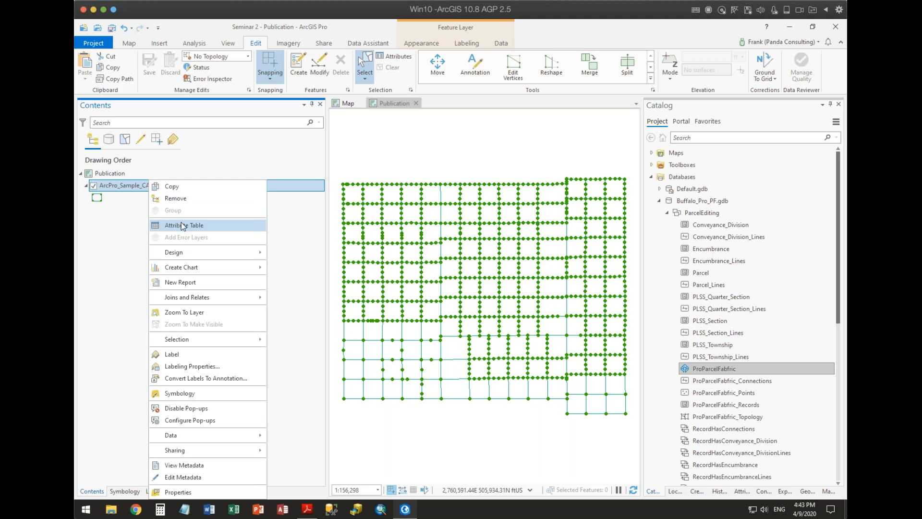
left_click(179, 226)
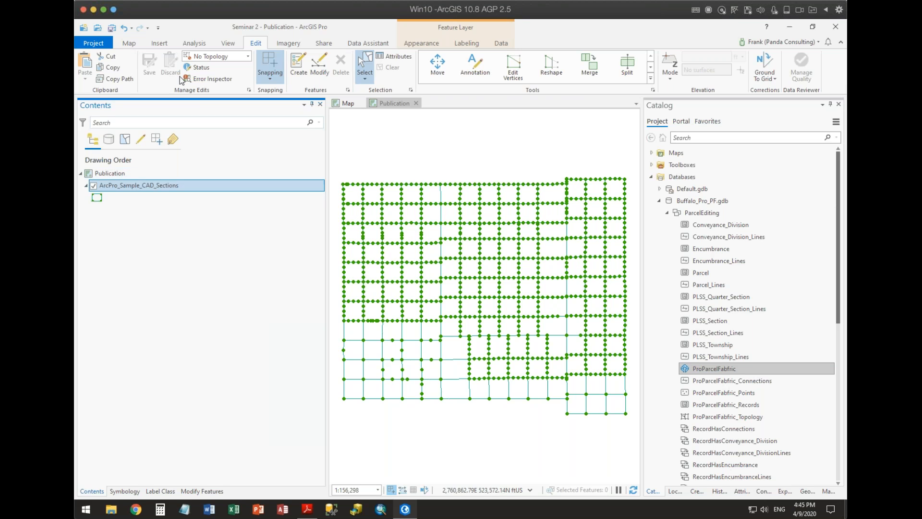
Create a new ANSI C landscape layout, 17" × 22", in the project and close its view.
left_click(160, 44)
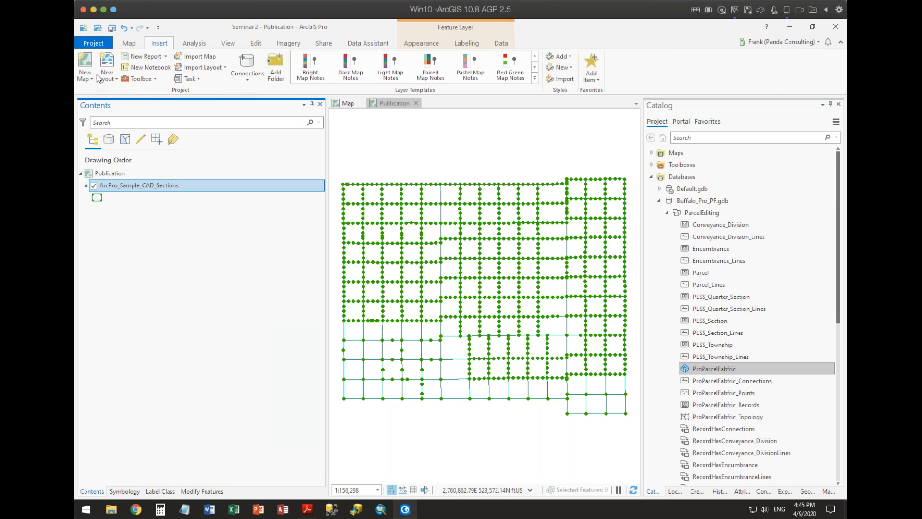
left_click(107, 66)
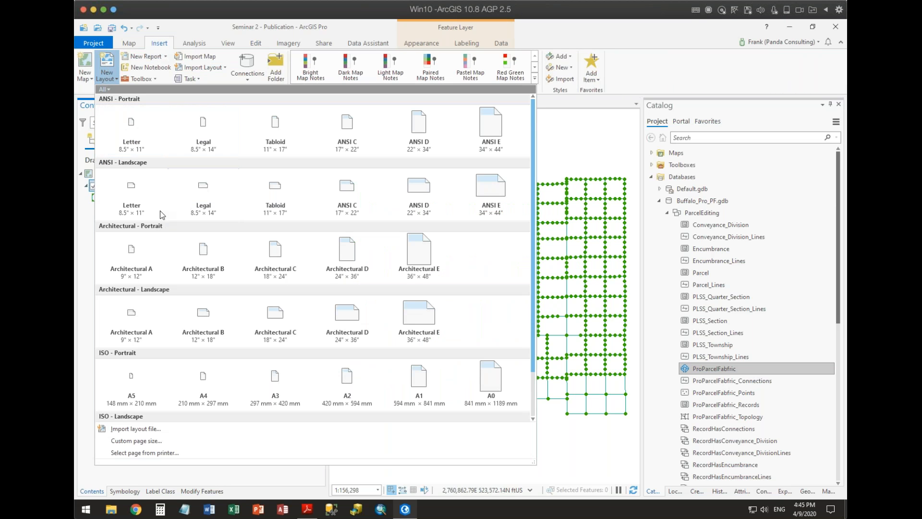
left_click(342, 196)
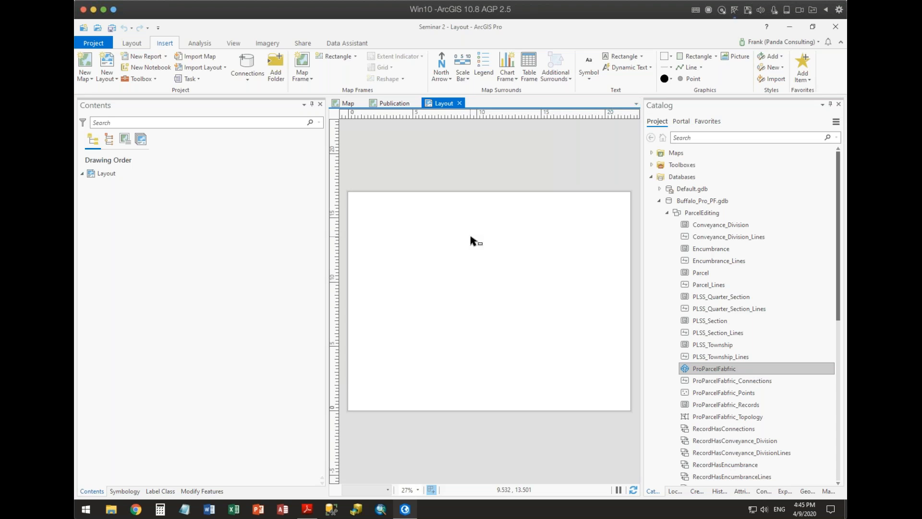
left_click(459, 103)
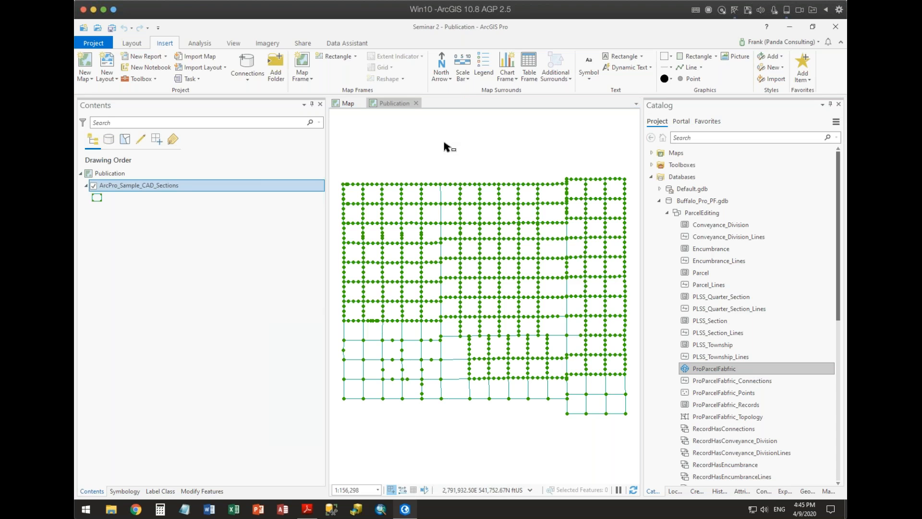
Examine the ribbon customization options and their import and export choices, cancel the options and return to the Map view.
left_click(347, 102)
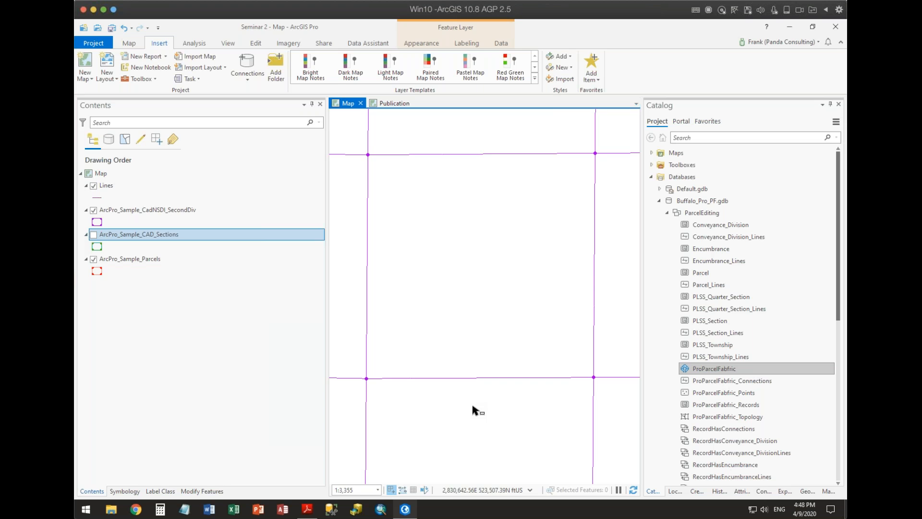
left_click(94, 43)
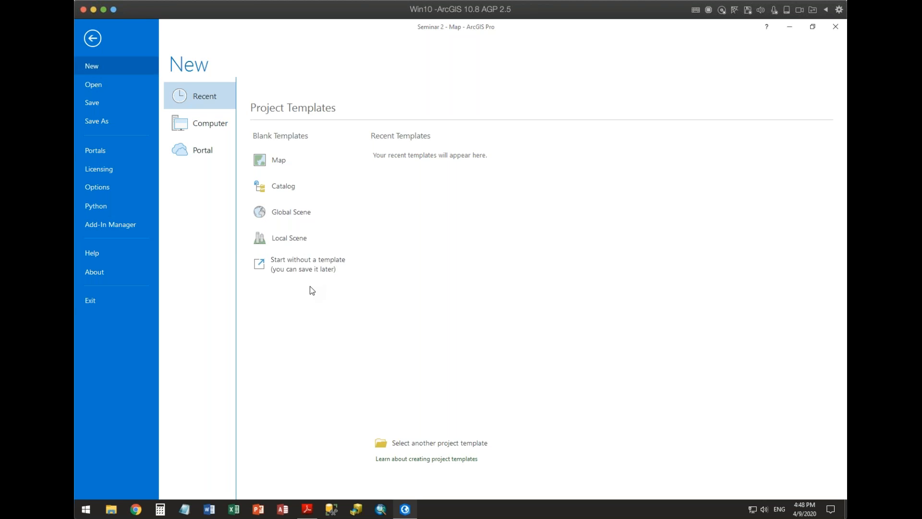
left_click(109, 185)
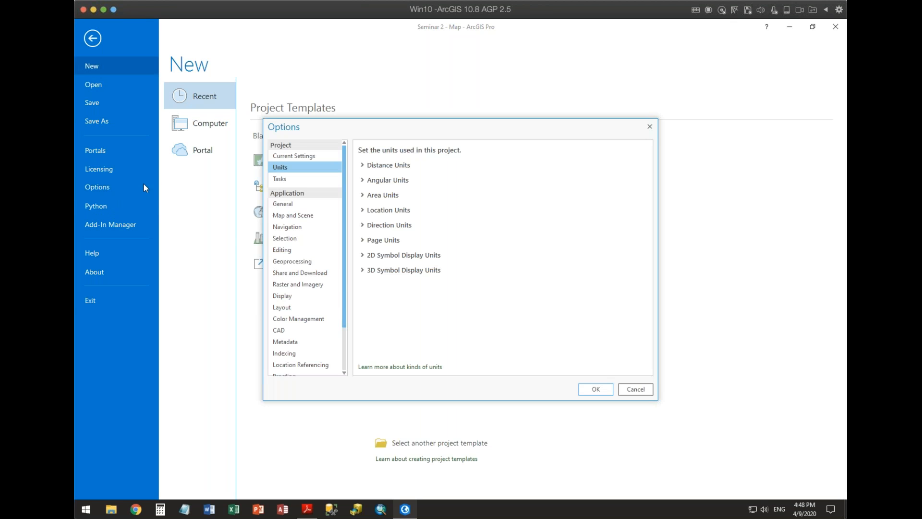
left_click_drag(343, 292, 339, 374)
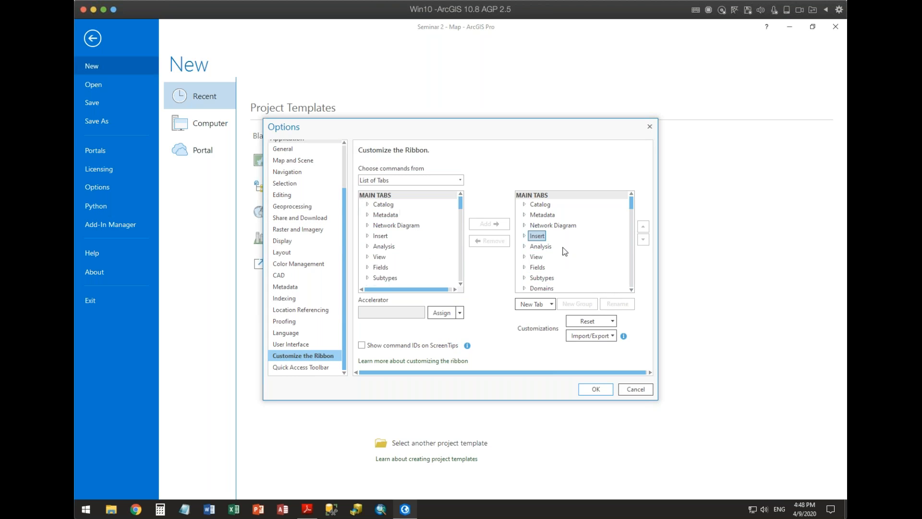
scroll(594, 243, "down", 5)
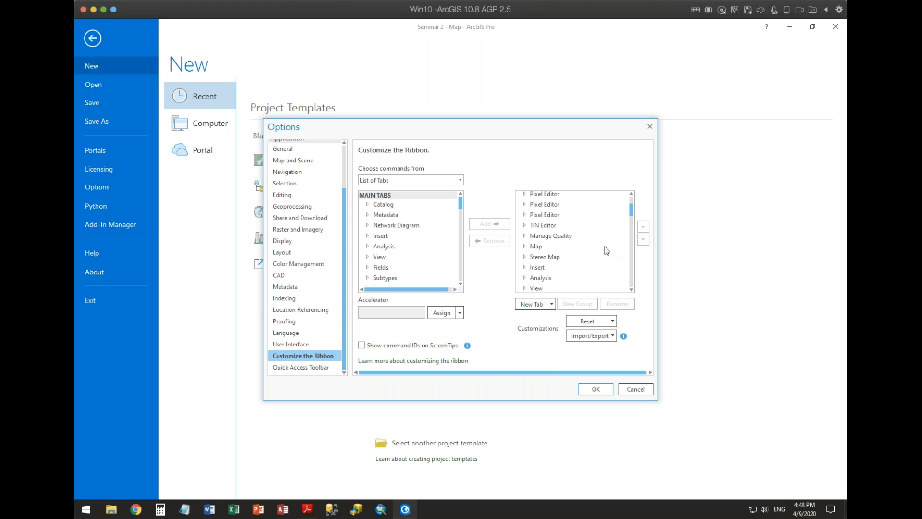
left_click(612, 339)
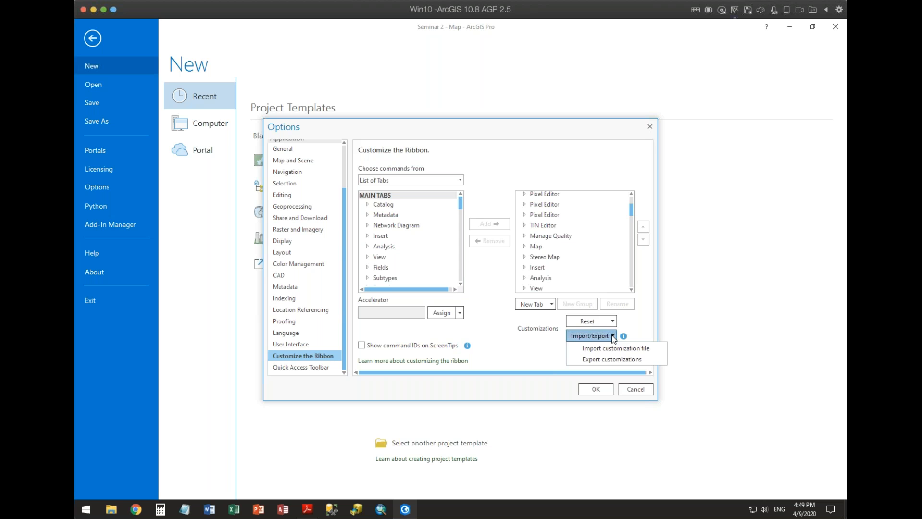
left_click(643, 390)
left_click(93, 38)
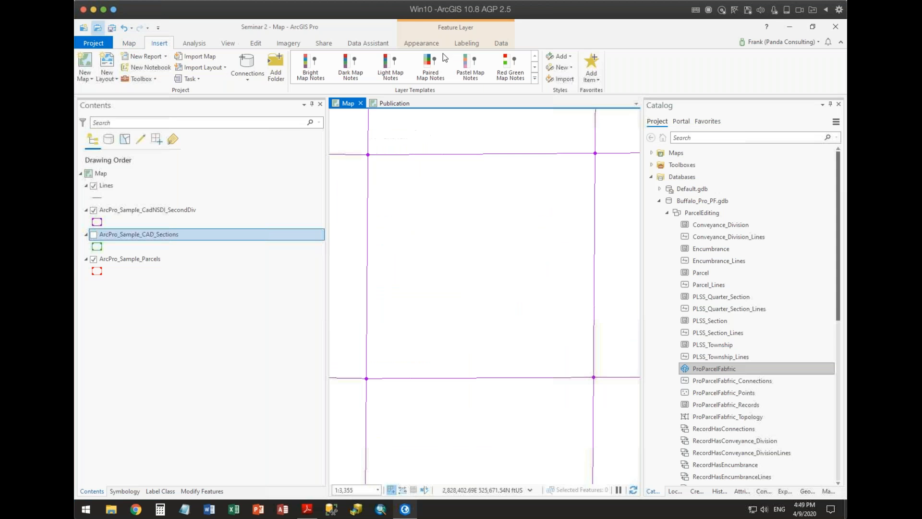